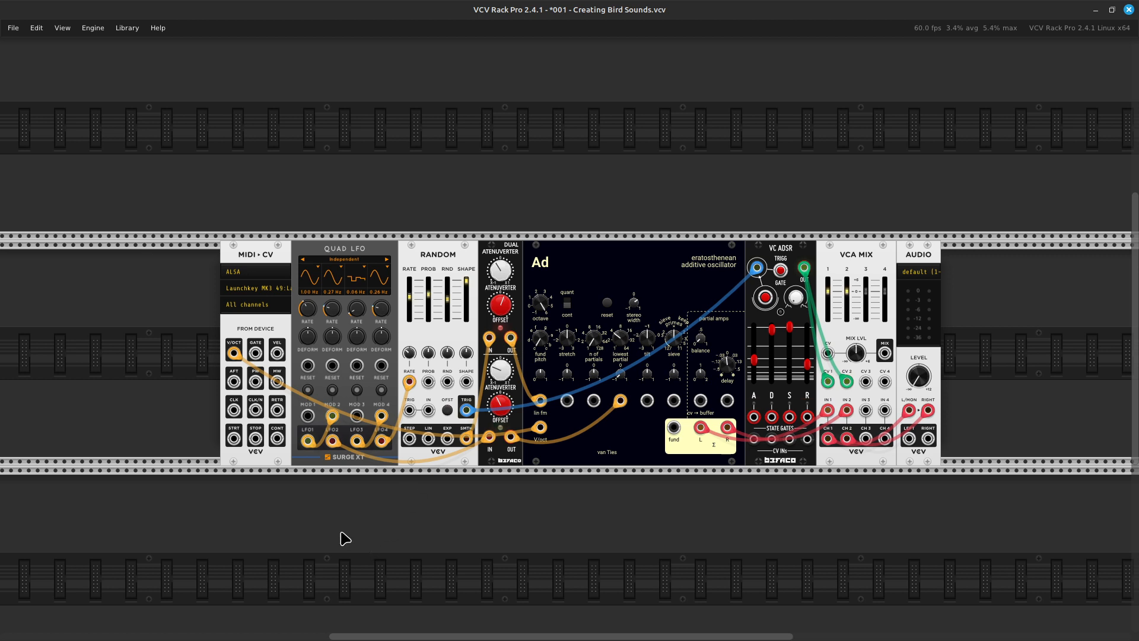
# Step: Move the MIDI-CV module slightly away from the Quad LFO, keeping ALSA as its MIDI driver
pyautogui.click(237, 271)
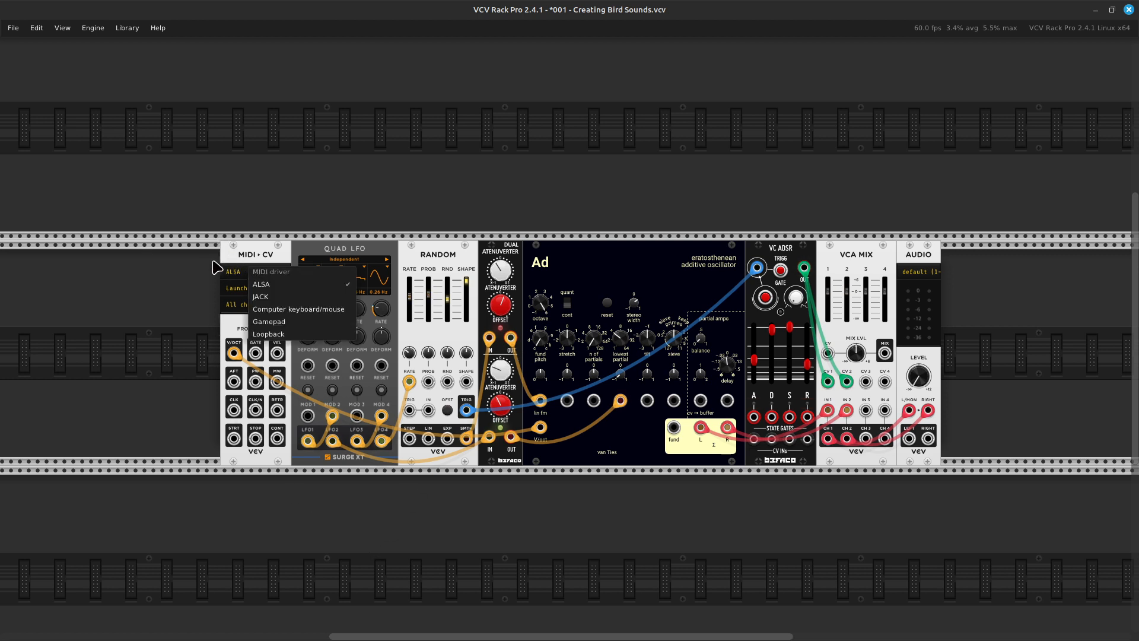
pyautogui.click(193, 284)
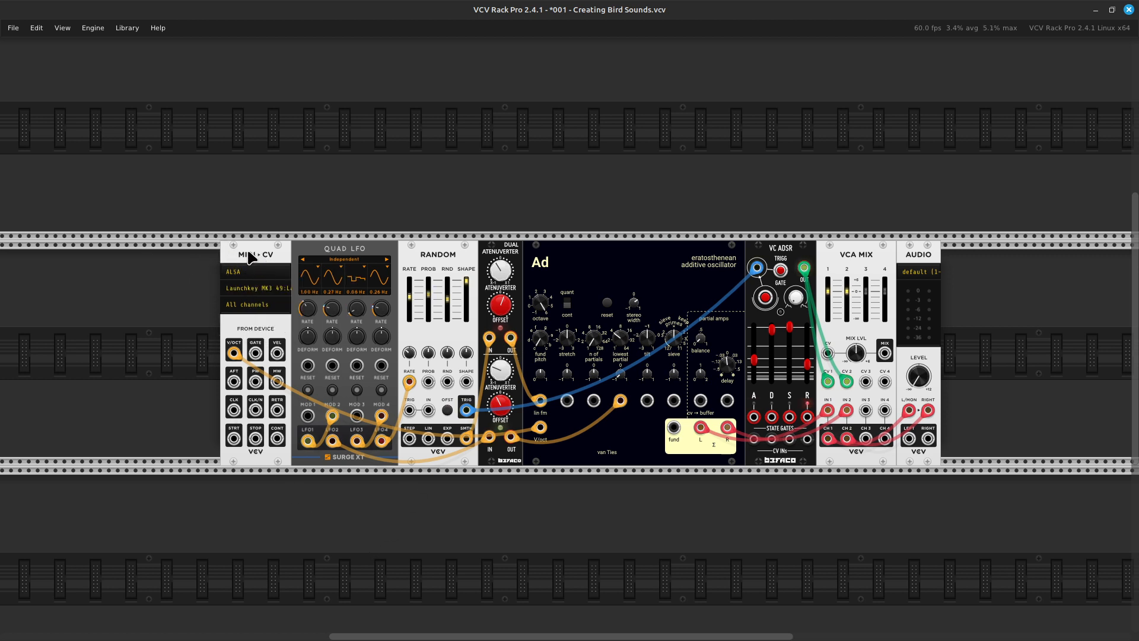
pyautogui.moveTo(246, 254); pyautogui.dragTo(239, 364)
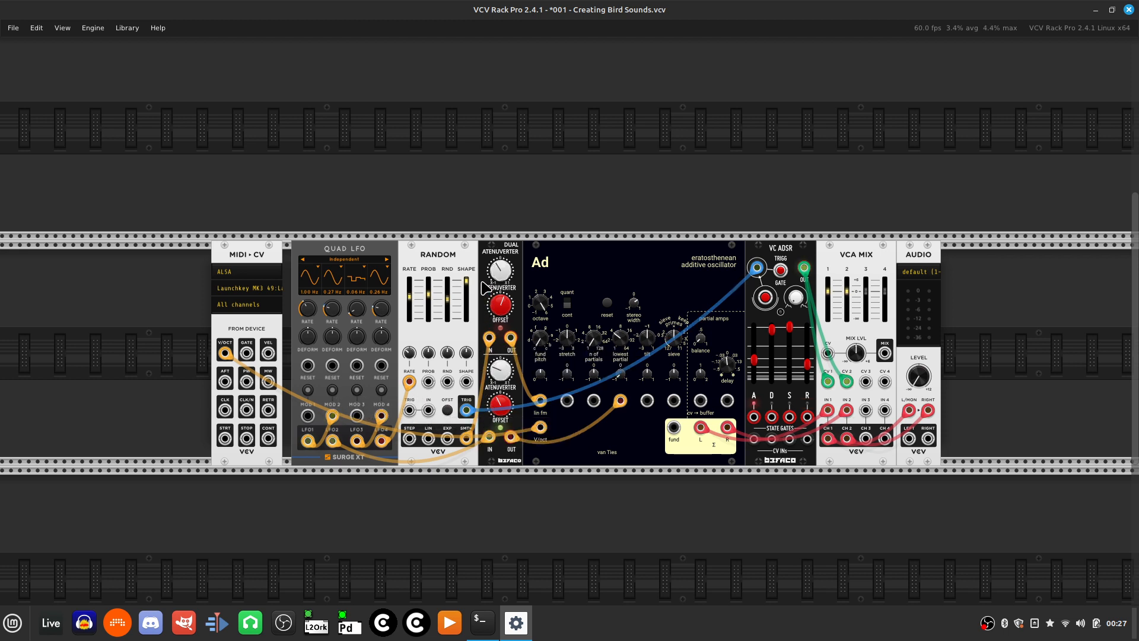
pyautogui.moveTo(494, 276)
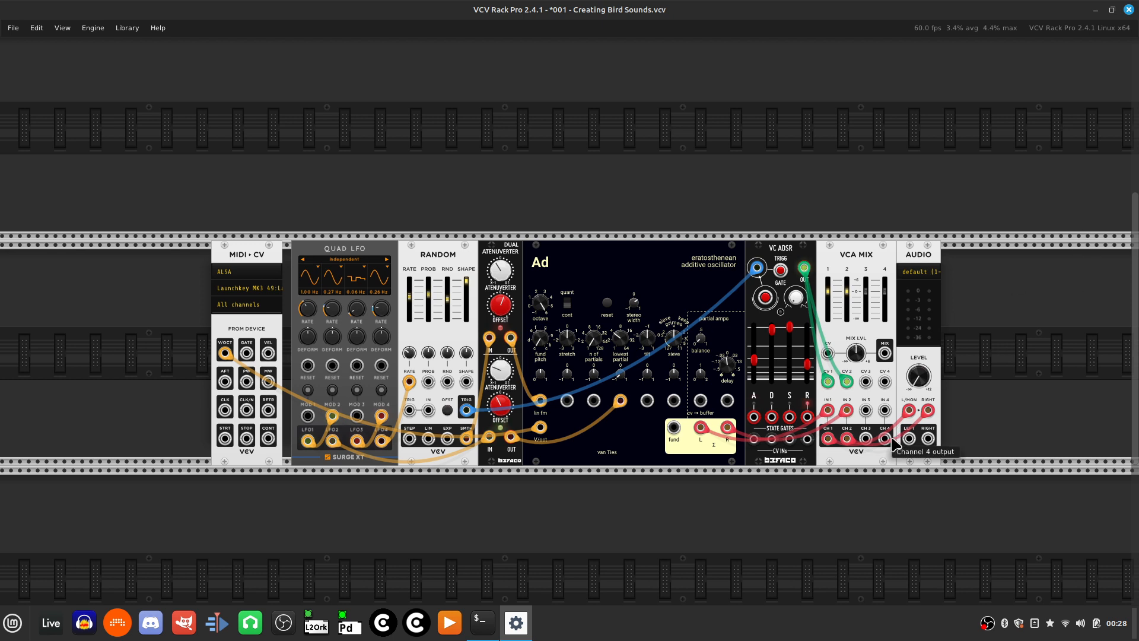
# Step: Turn up the Audio module's output level, testing it near 0 dB and leaving it at a moderate setting below that
pyautogui.moveTo(918, 376)
pyautogui.moveTo(918, 375); pyautogui.dragTo(918, 300)
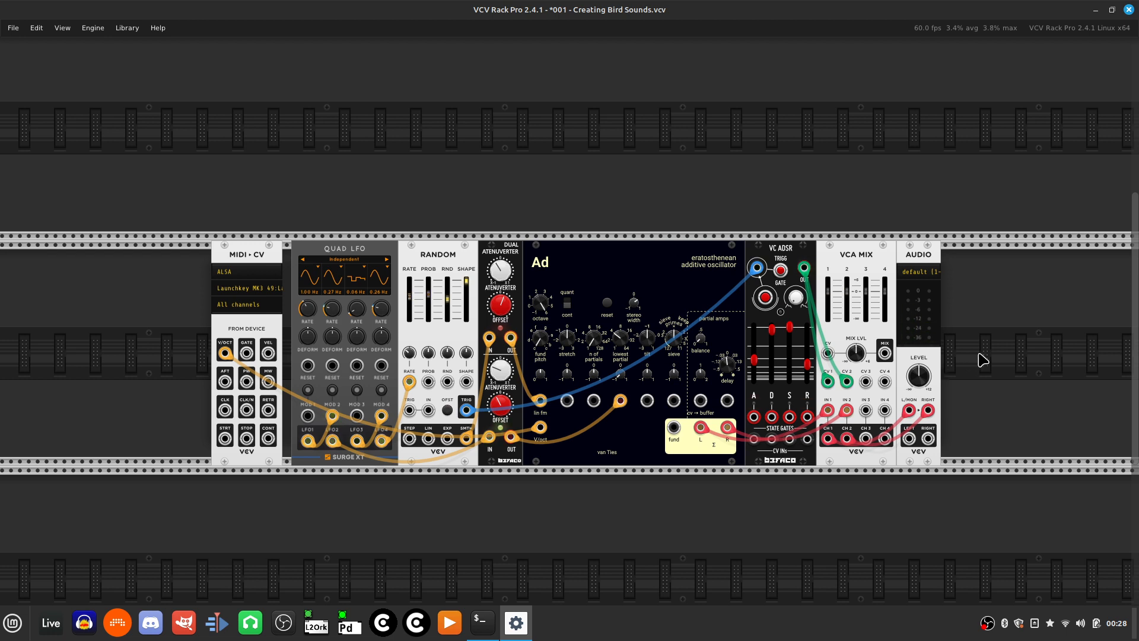
pyautogui.moveTo(917, 387)
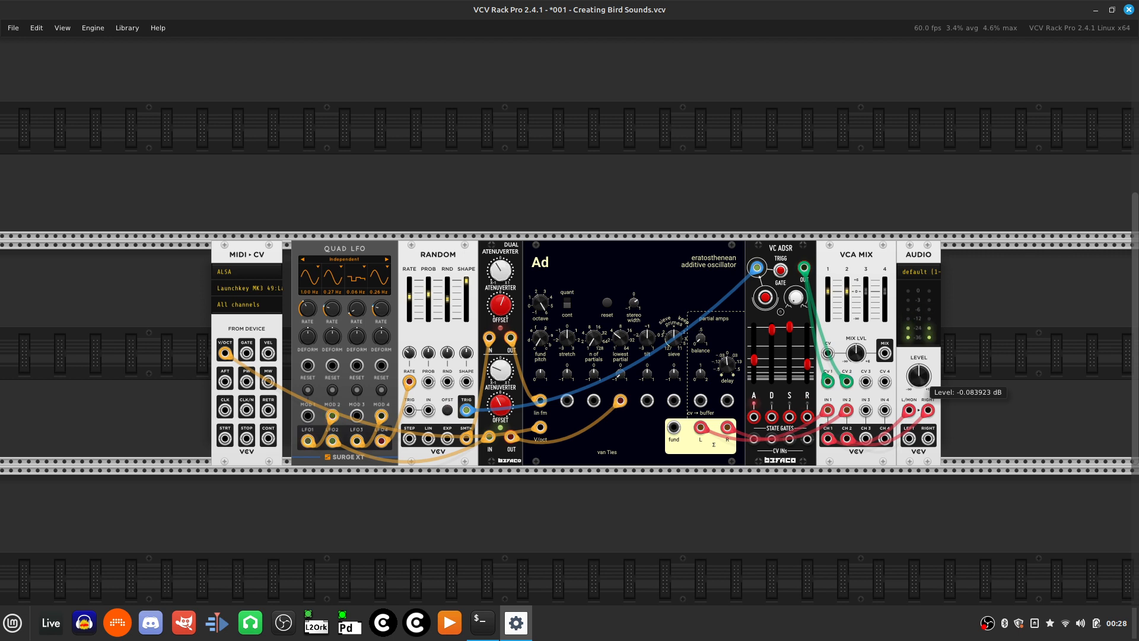
pyautogui.moveTo(915, 377); pyautogui.dragTo(915, 406)
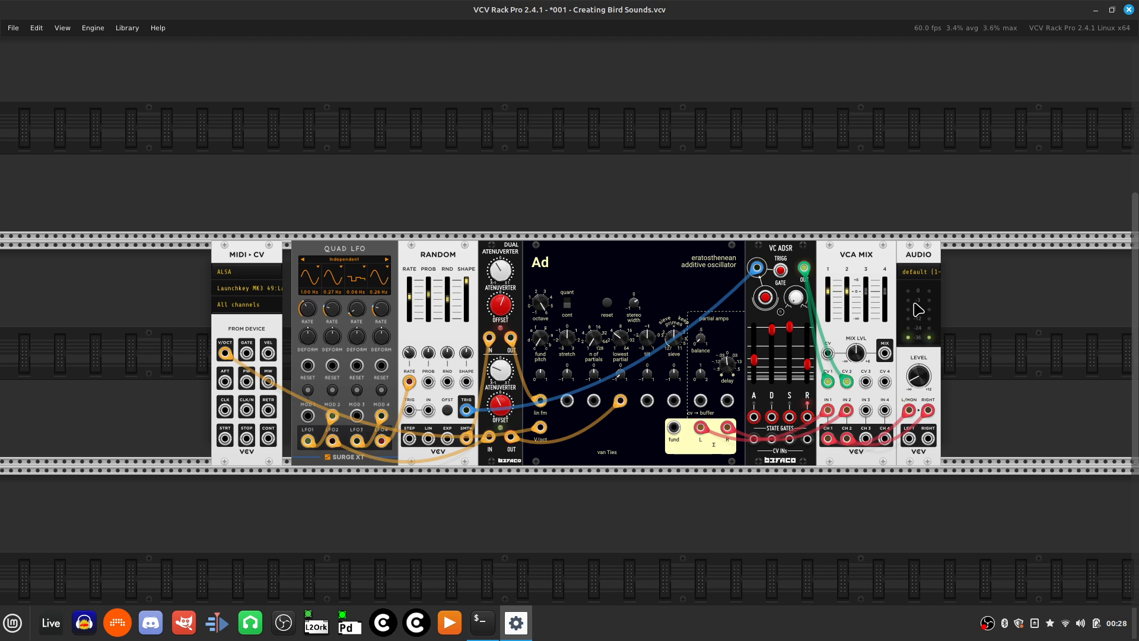
pyautogui.scroll(5, 918, 309)
pyautogui.press('Right')
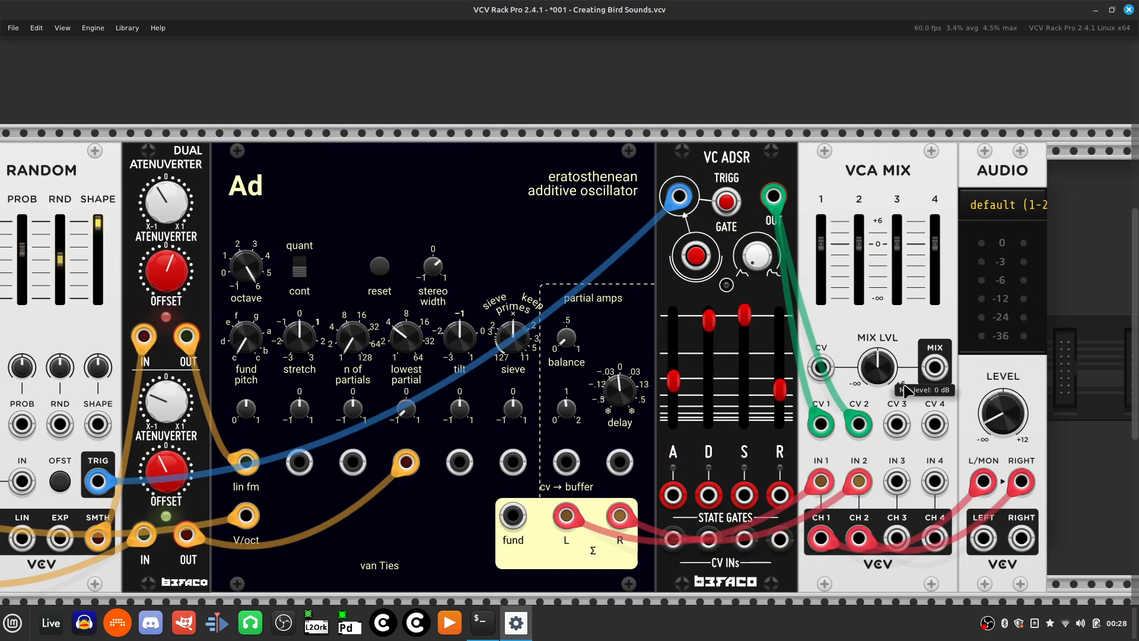
pyautogui.moveTo(1017, 432); pyautogui.dragTo(1016, 390)
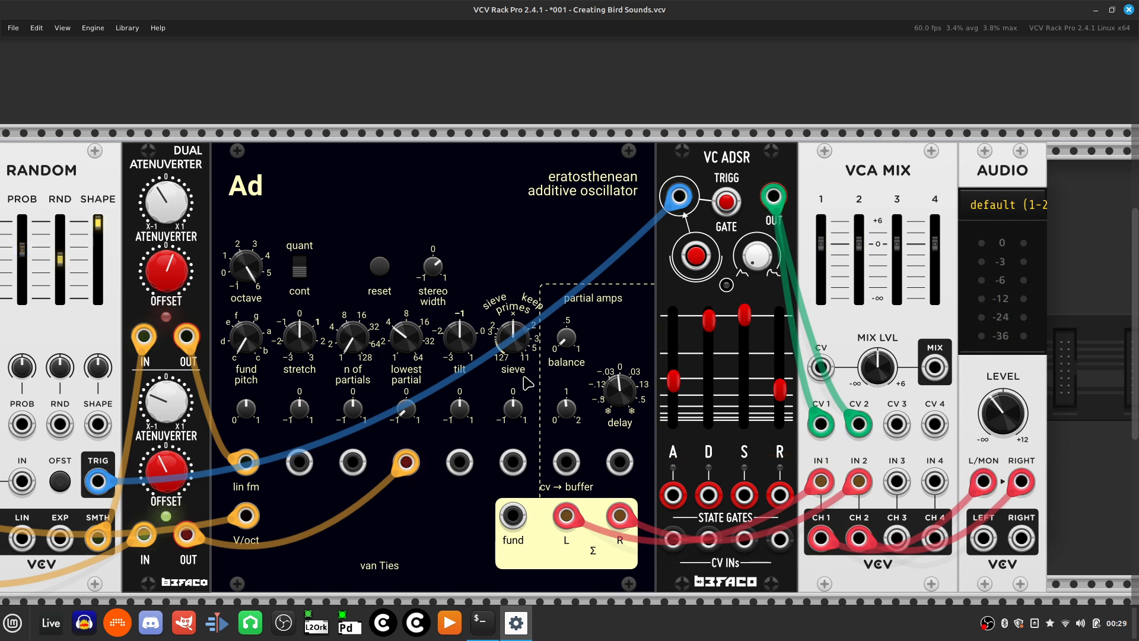
# Step: Delete the MIDI-CV module from the rack, removing its cable to the Ad oscillator's V/oct input
pyautogui.hscroll(-5, 527, 382)
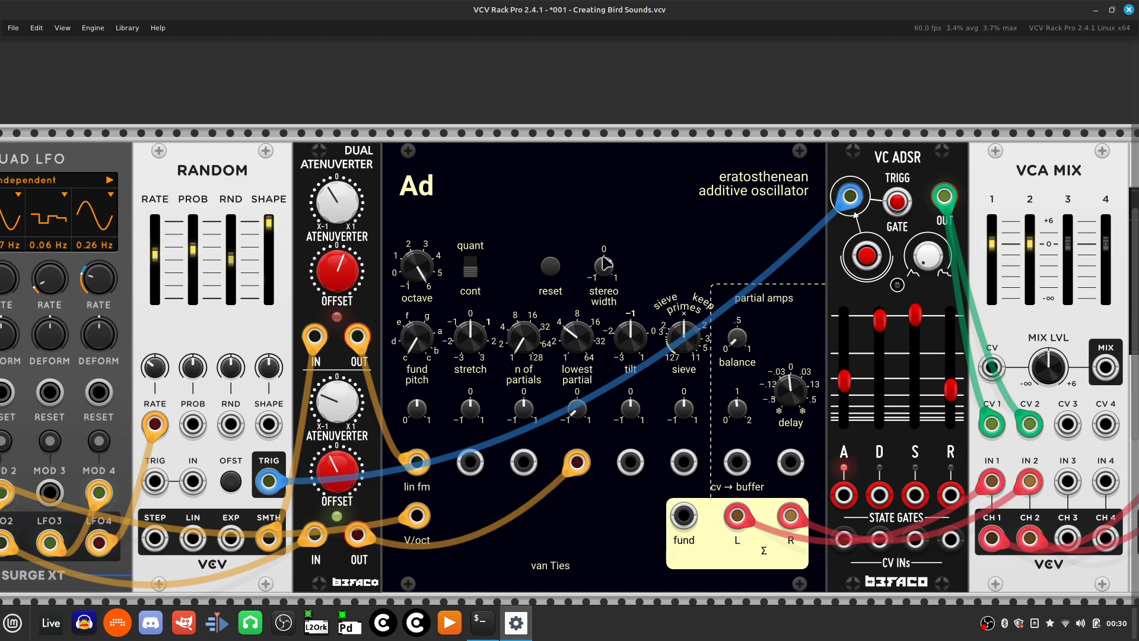
pyautogui.scroll(-1, 630, 207)
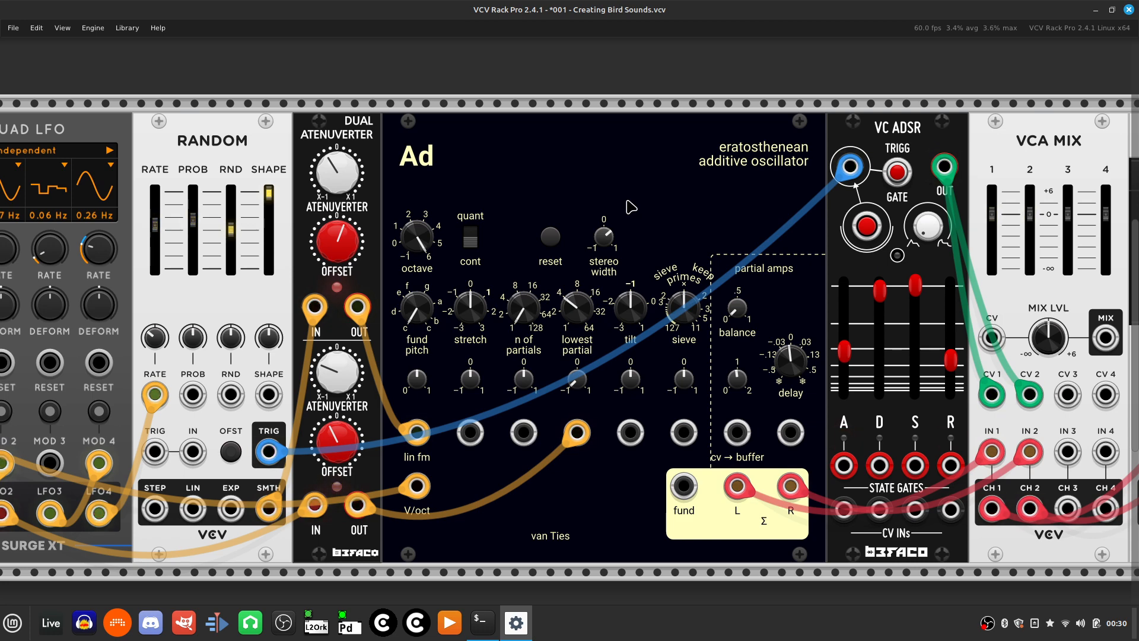
pyautogui.hotkey('ctrl', '=')
pyautogui.scroll(-5, 453, 371)
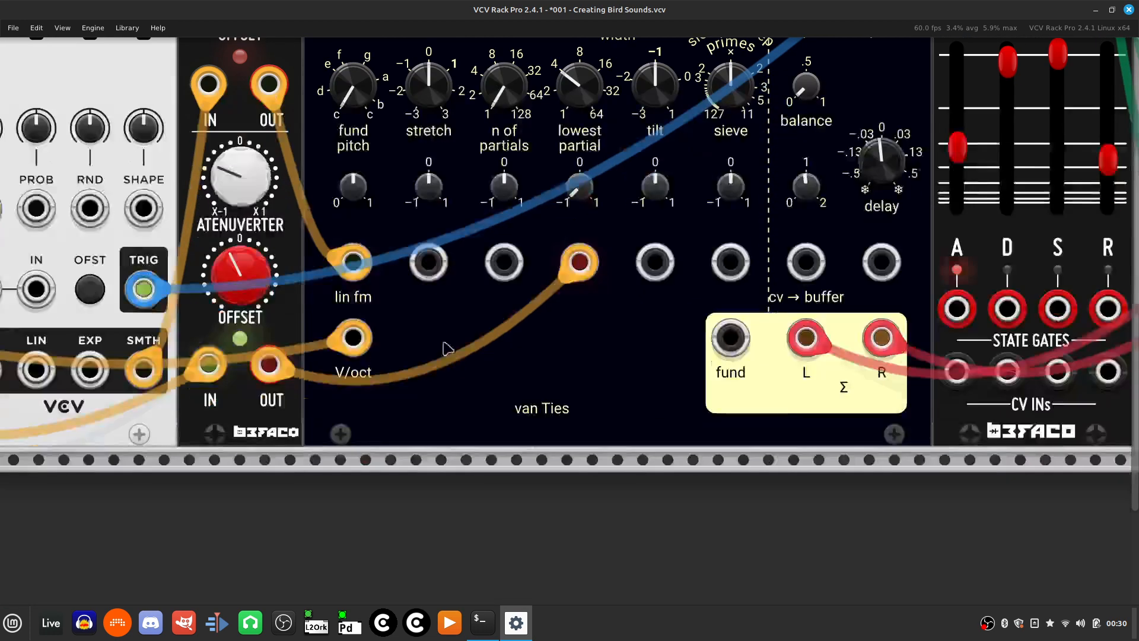
pyautogui.scroll(3, 439, 399)
pyautogui.hscroll(-2, 440, 399)
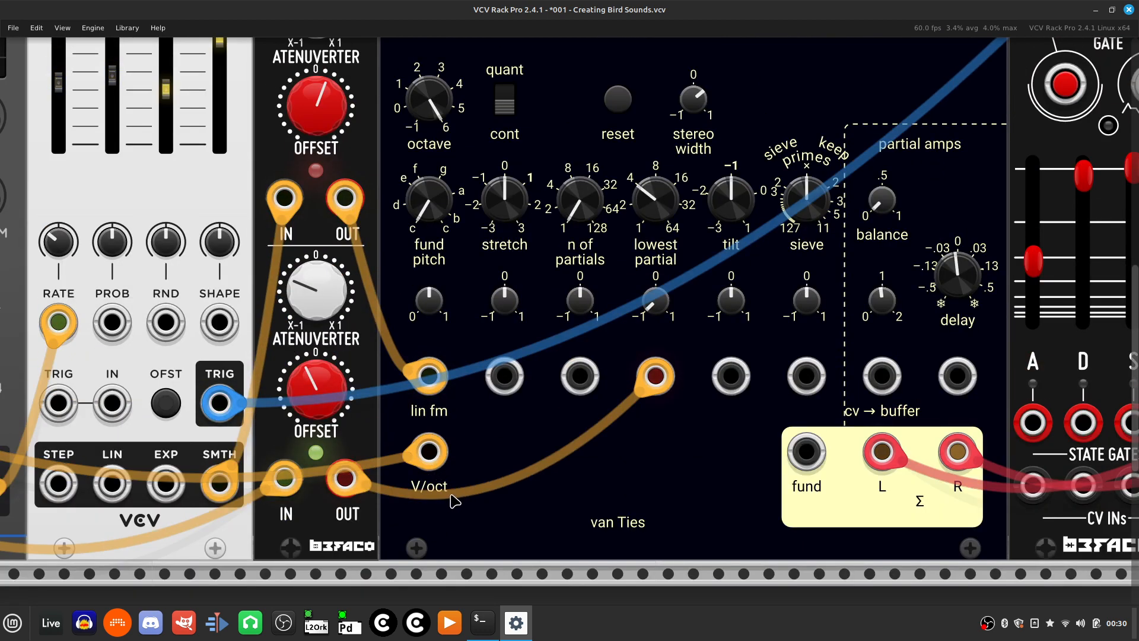
pyautogui.hscroll(-10, 461, 502)
pyautogui.scroll(3, 356, 149)
pyautogui.hscroll(-2, 433, 130)
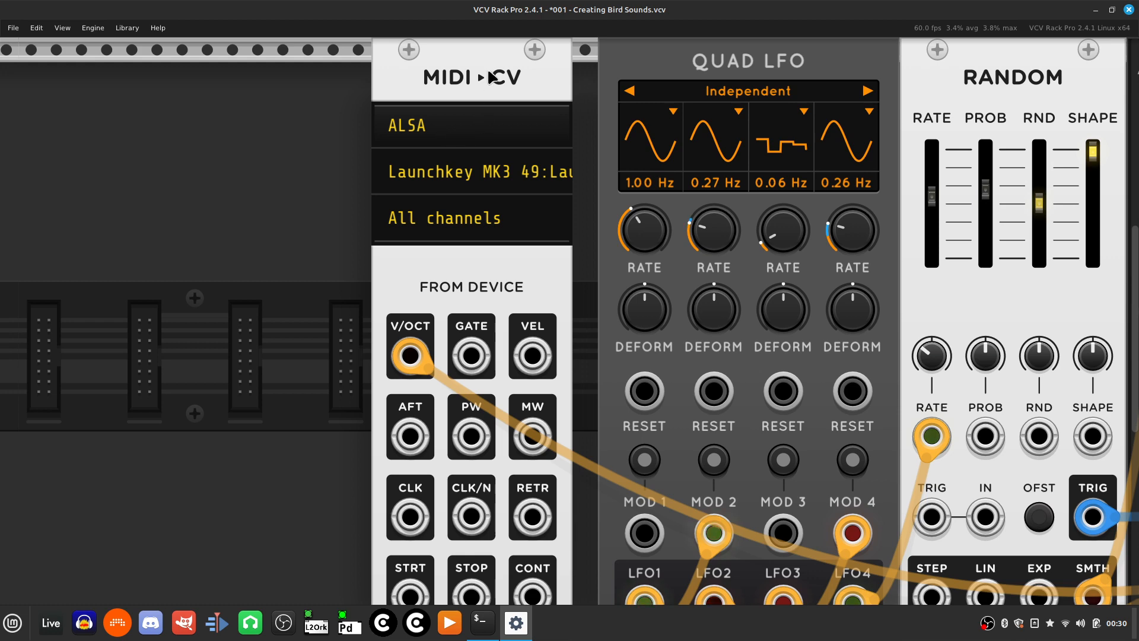
pyautogui.press('Delete')
# Step: Lower the Ad oscillator's fund pitch to 0, and finish by raising it very slightly
pyautogui.hscroll(12, 485, 291)
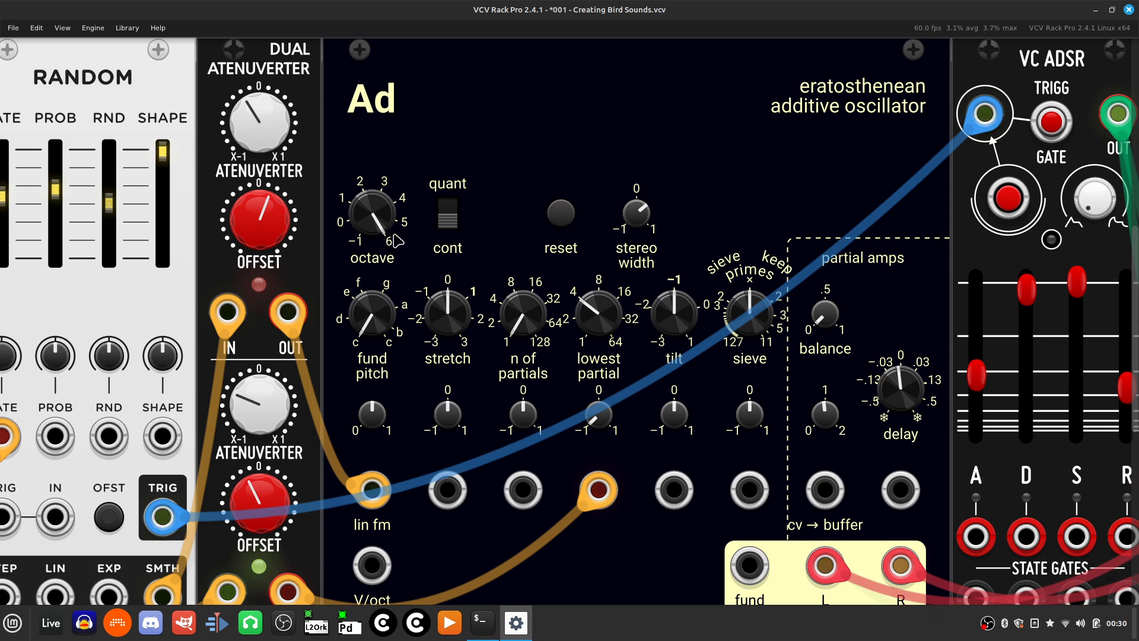
pyautogui.scroll(-3, 397, 248)
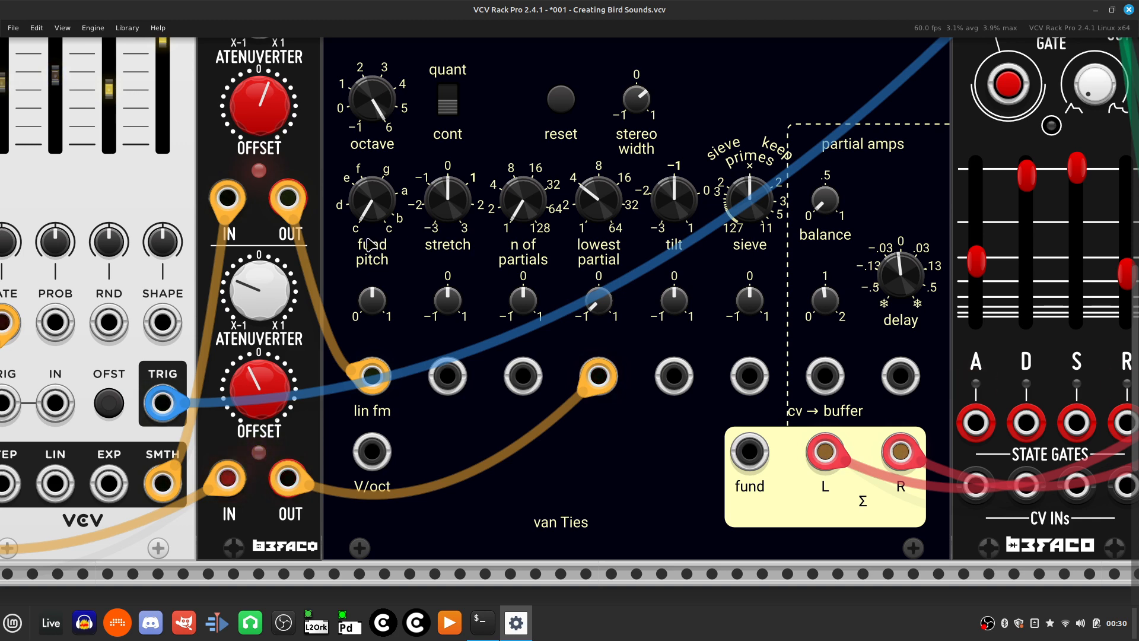
pyautogui.scroll(5, 369, 243)
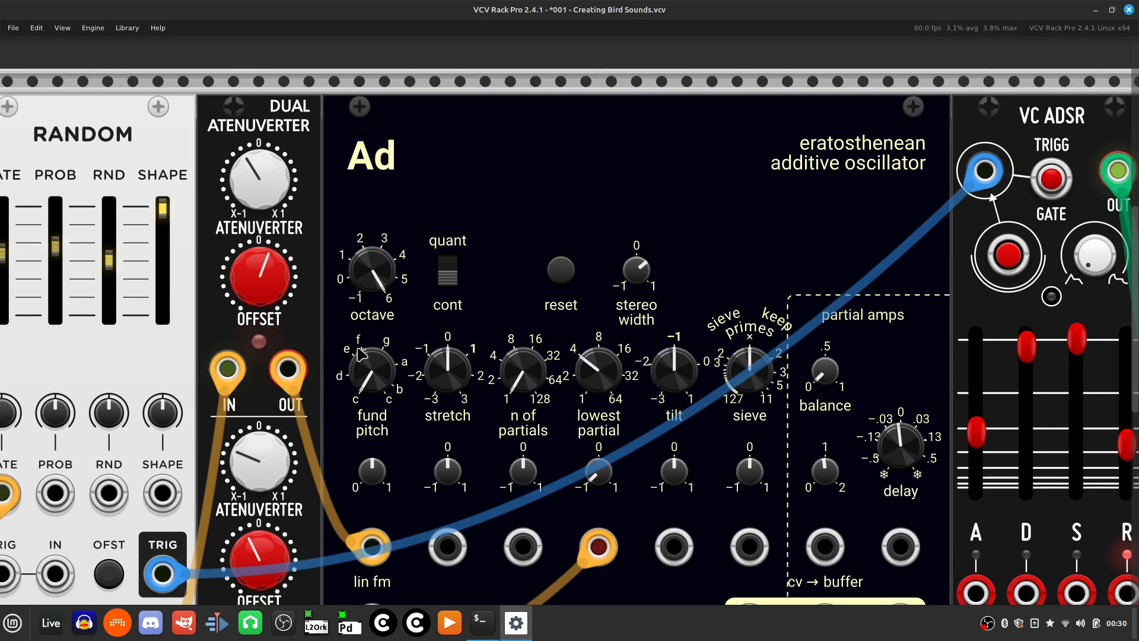
pyautogui.moveTo(355, 347)
pyautogui.mouseDown()
pyautogui.moveTo(355, 299)
pyautogui.moveTo(355, 363)
pyautogui.mouseUp()
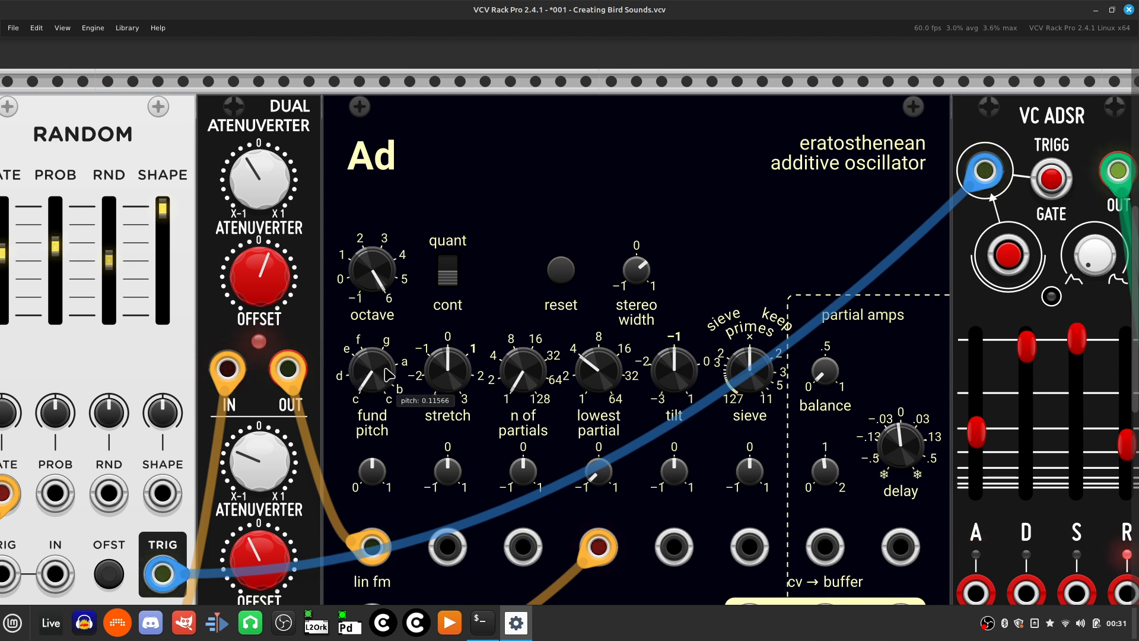
pyautogui.moveTo(372, 370); pyautogui.dragTo(371, 404)
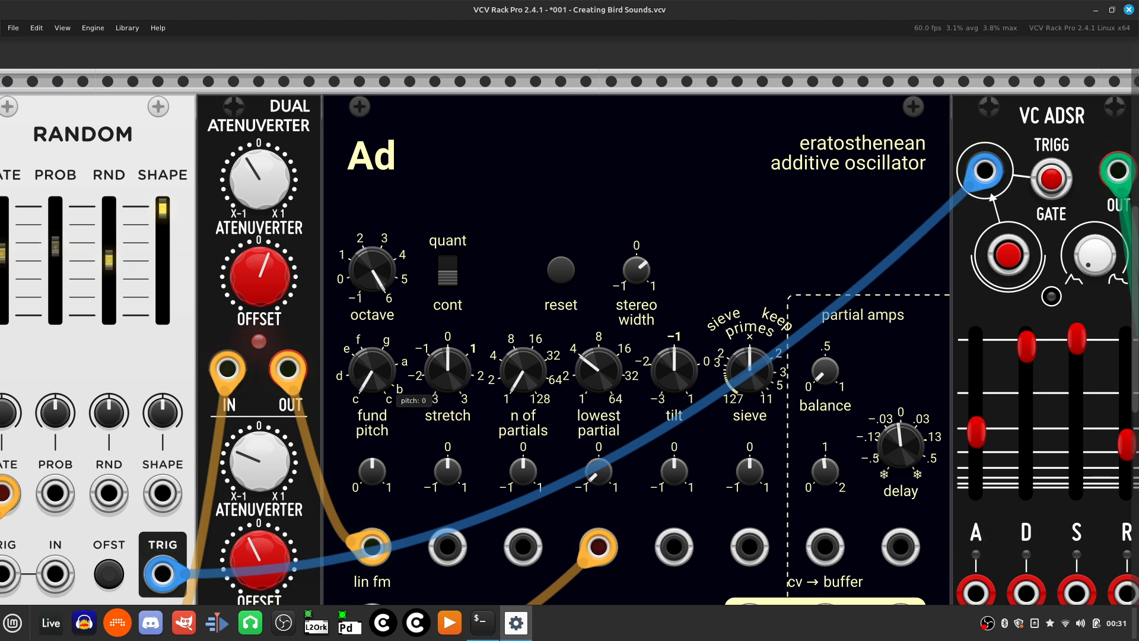
pyautogui.moveTo(371, 369); pyautogui.dragTo(372, 367)
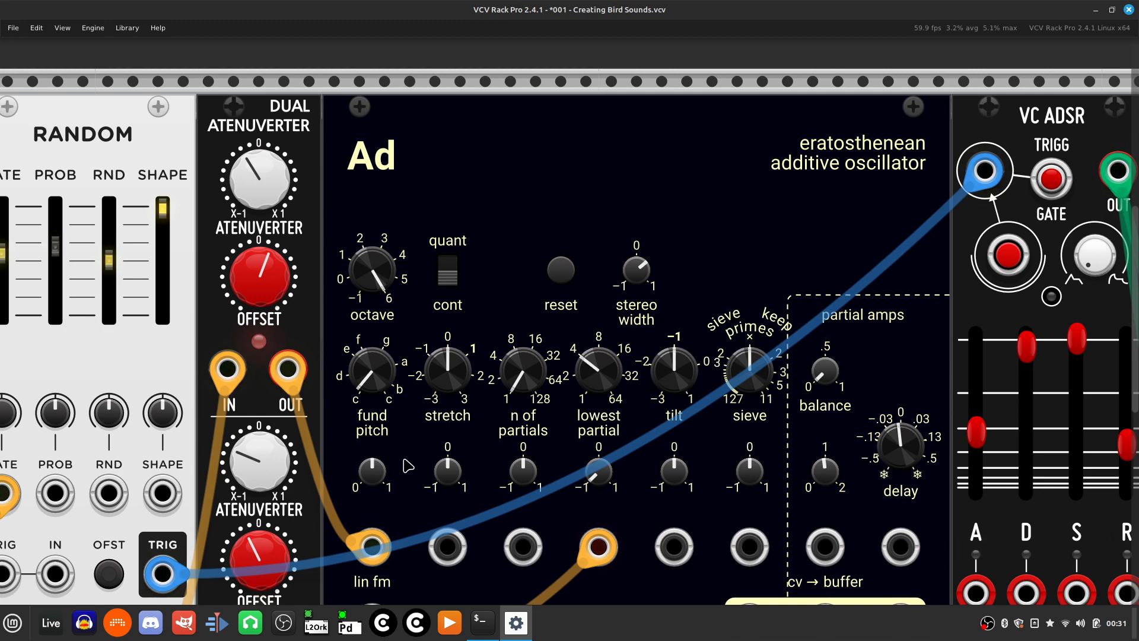
# Step: Examine the Ad oscillator's lin fm connection and trace its source through the Dual Atenuverter to the Random module's rate and probability sliders
pyautogui.scroll(-5, 408, 466)
pyautogui.scroll(2, 408, 465)
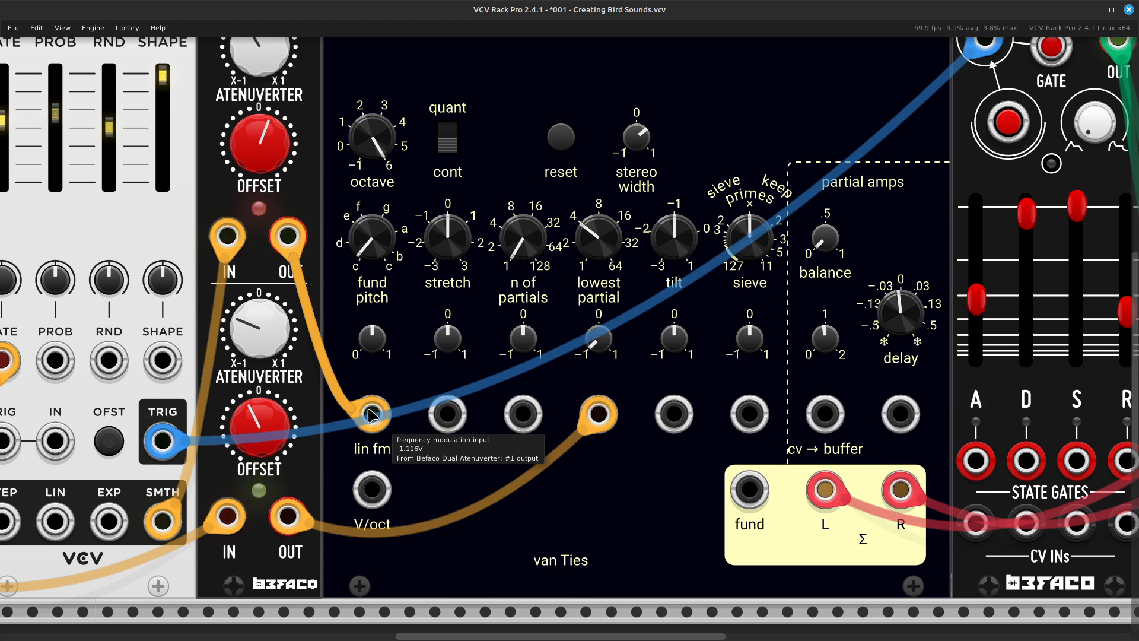
pyautogui.scroll(5, 370, 414)
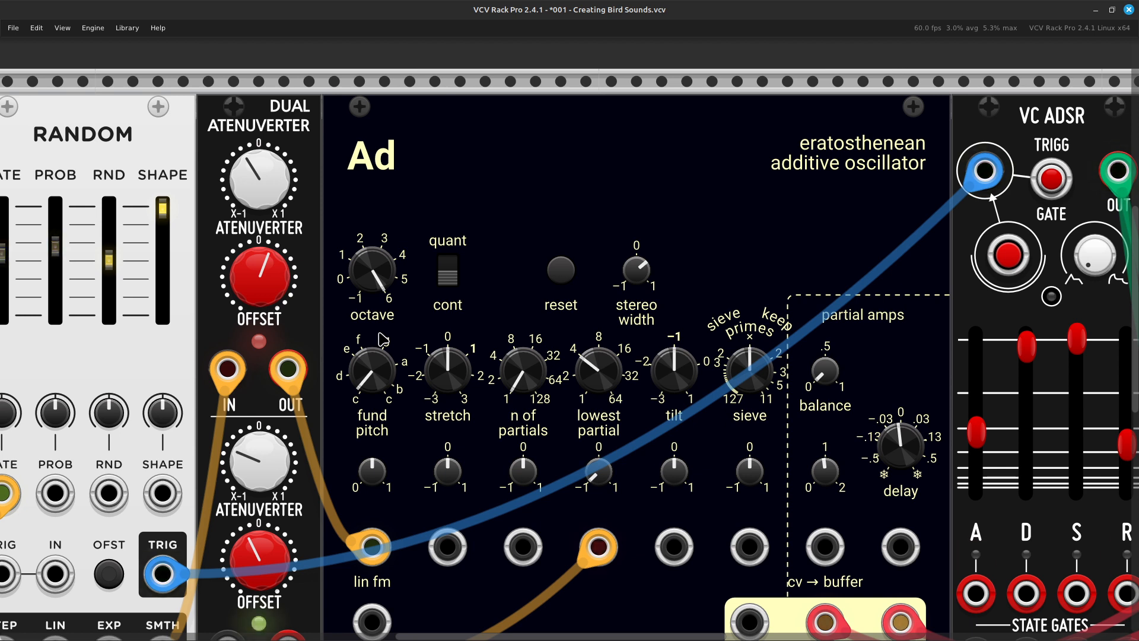
pyautogui.hscroll(-6, 415, 401)
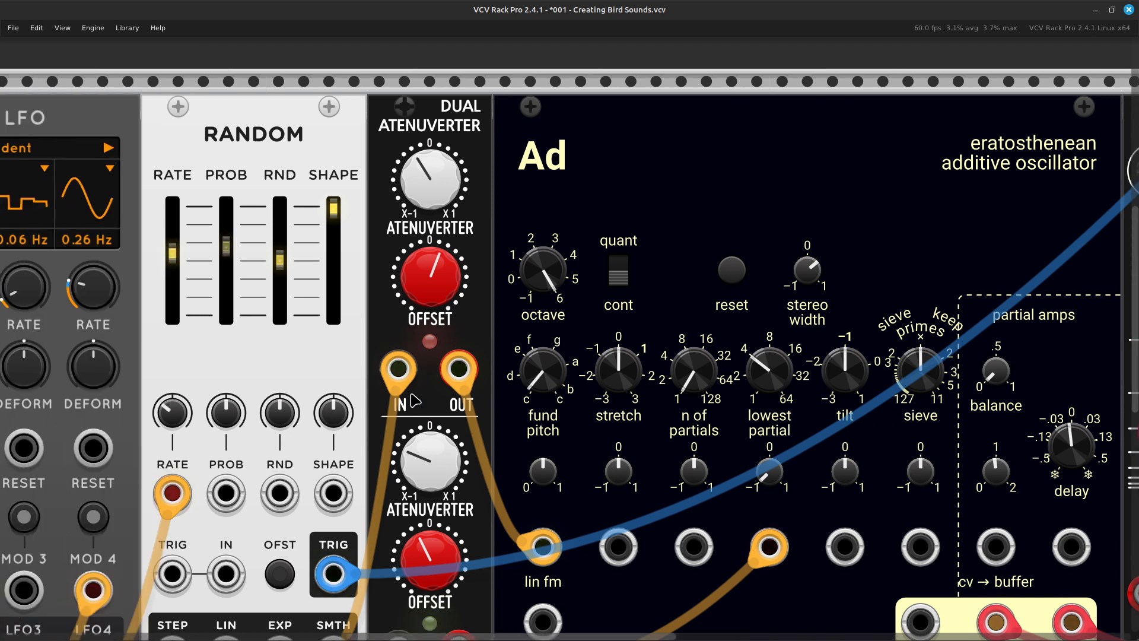
pyautogui.hscroll(-3, 414, 401)
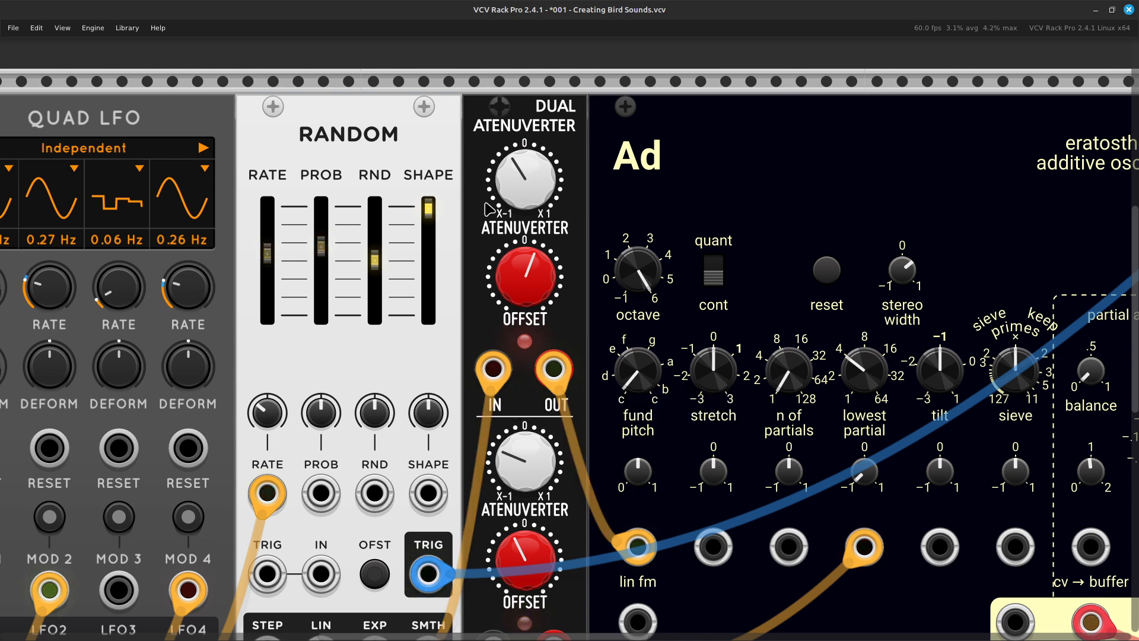
pyautogui.scroll(-2, 483, 268)
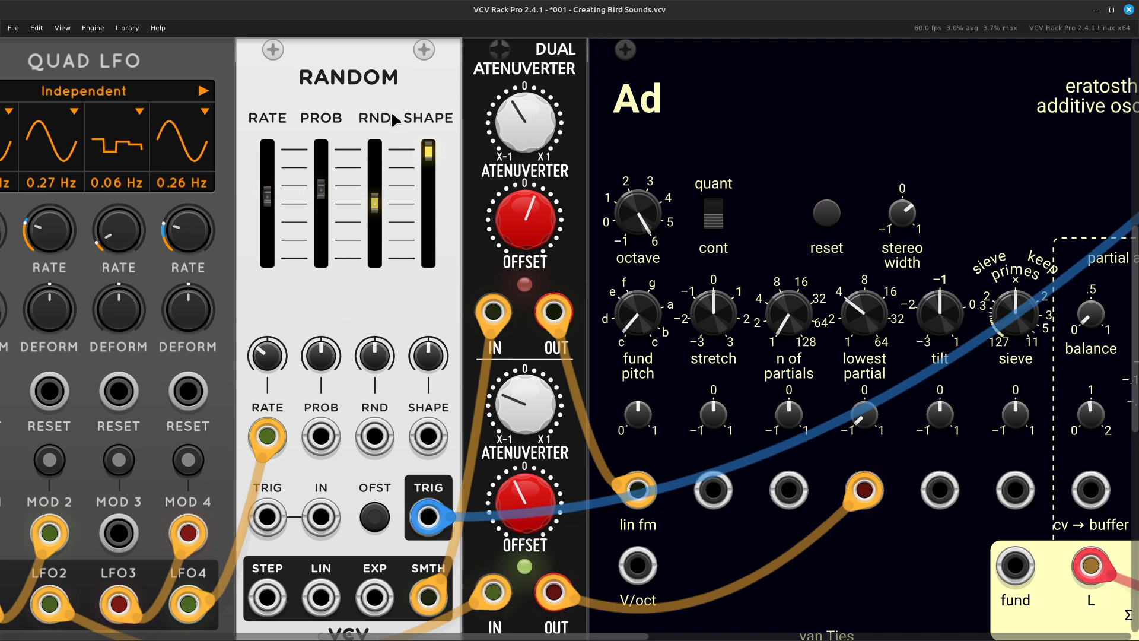
pyautogui.hscroll(-3, 391, 112)
pyautogui.hscroll(-2, 390, 110)
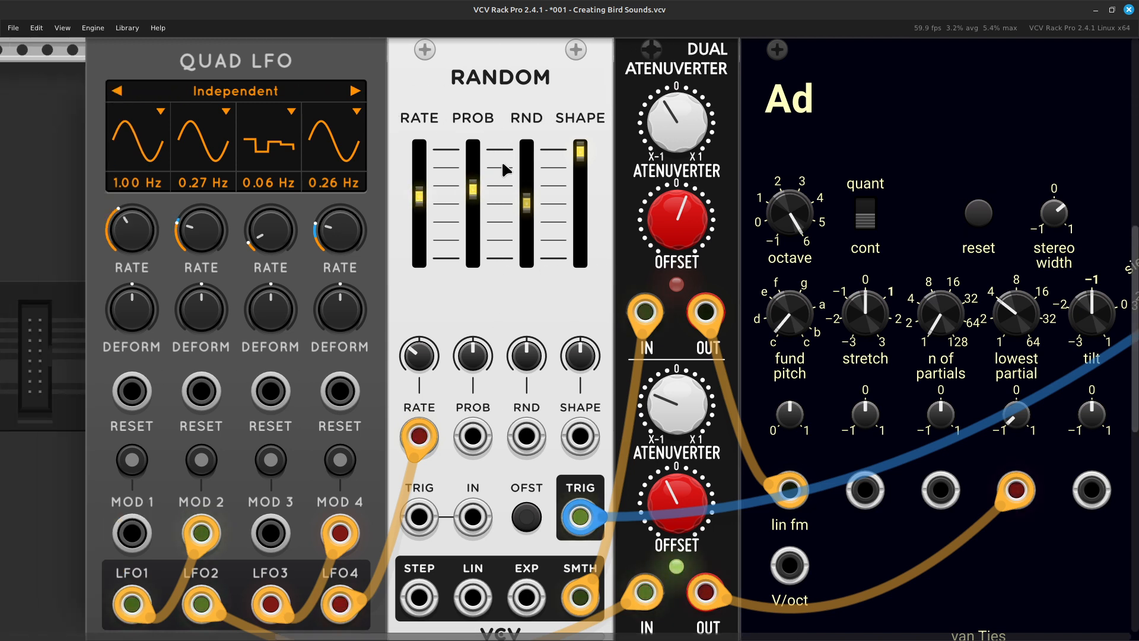
pyautogui.moveTo(428, 176)
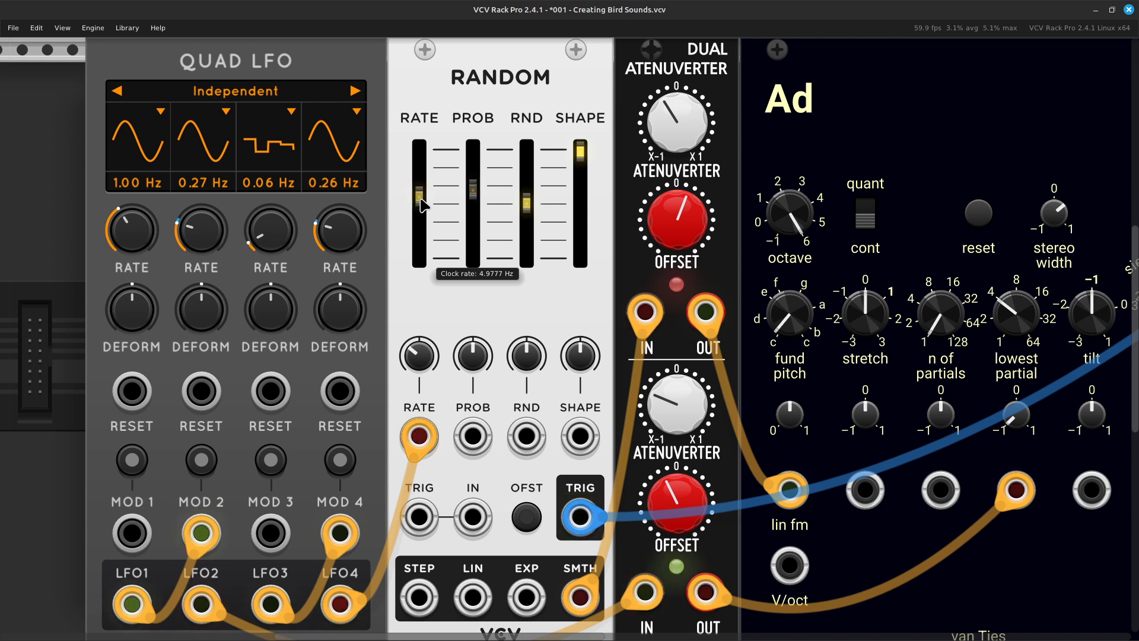
pyautogui.moveTo(482, 184)
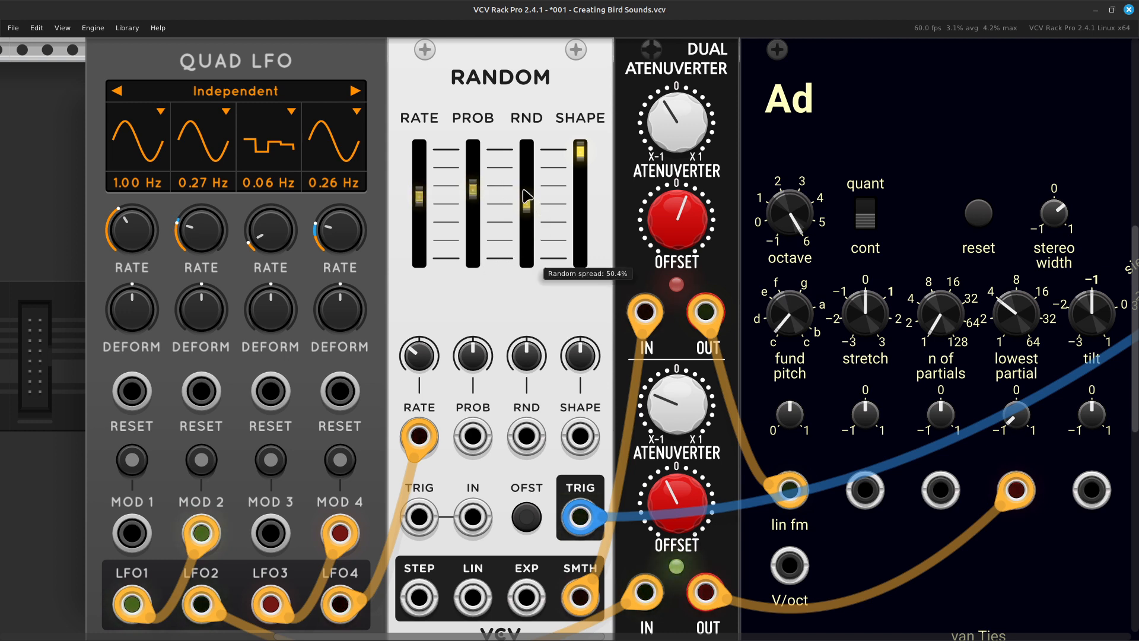
# Step: Sweep the Random module's random spread between 50.4% and 100% to compare the effect, and leave it slightly above half
pyautogui.moveTo(523, 232)
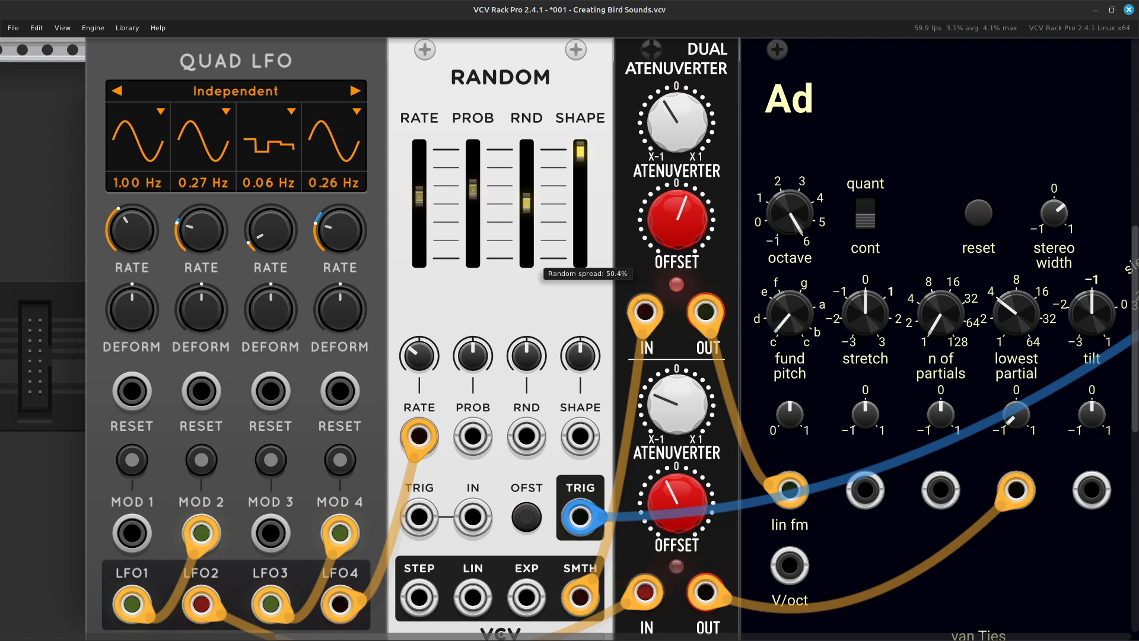
pyautogui.moveTo(526, 197); pyautogui.dragTo(527, 180)
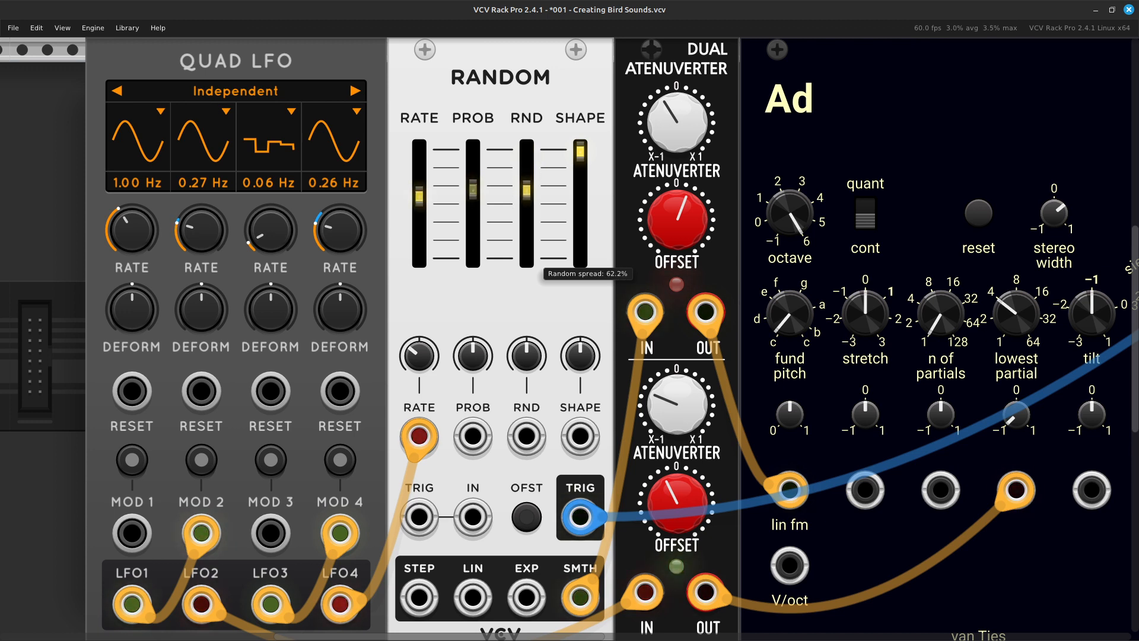
pyautogui.moveTo(526, 203); pyautogui.dragTo(526, 205)
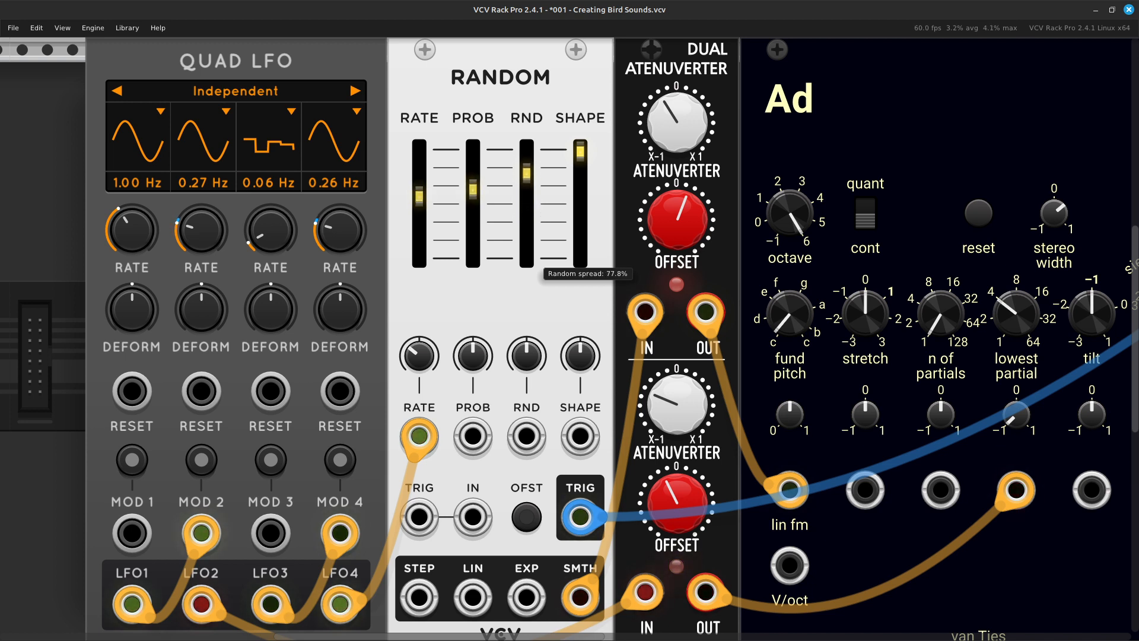
pyautogui.moveTo(526, 169)
pyautogui.mouseDown()
pyautogui.moveTo(526, 249)
pyautogui.moveTo(526, 151)
pyautogui.mouseUp()
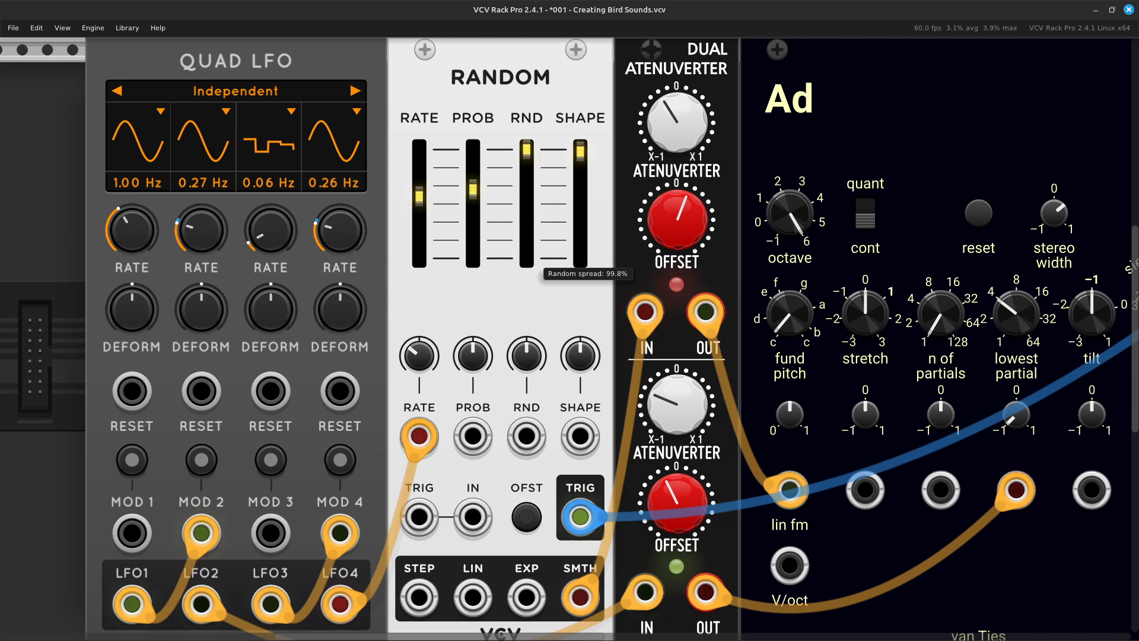
pyautogui.moveTo(526, 151); pyautogui.dragTo(526, 202)
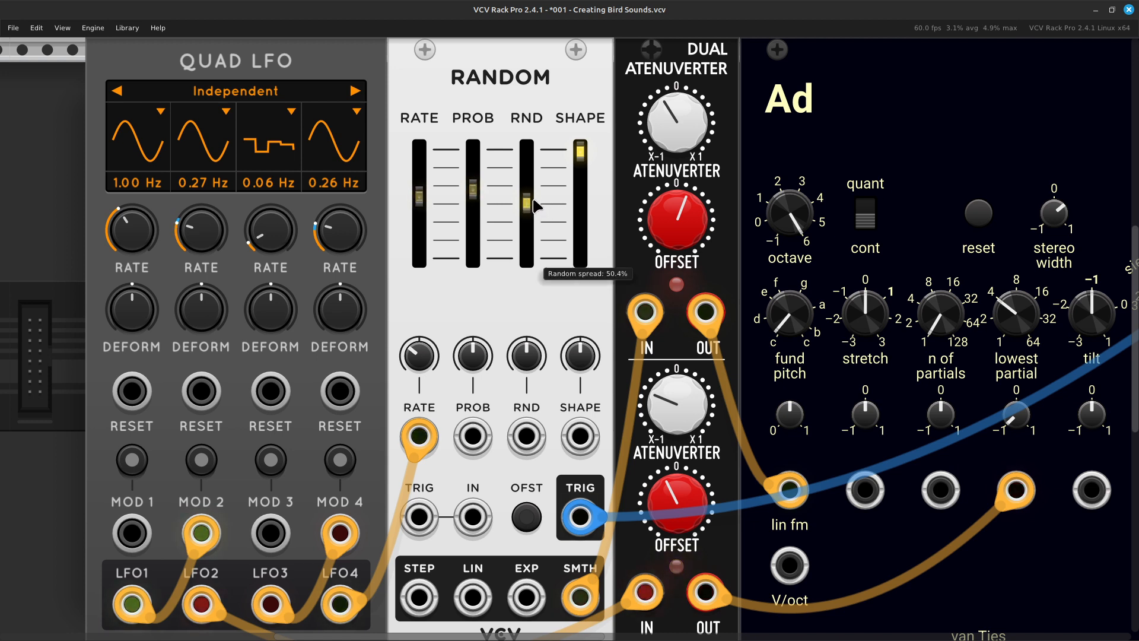
pyautogui.moveTo(531, 200); pyautogui.dragTo(531, 150)
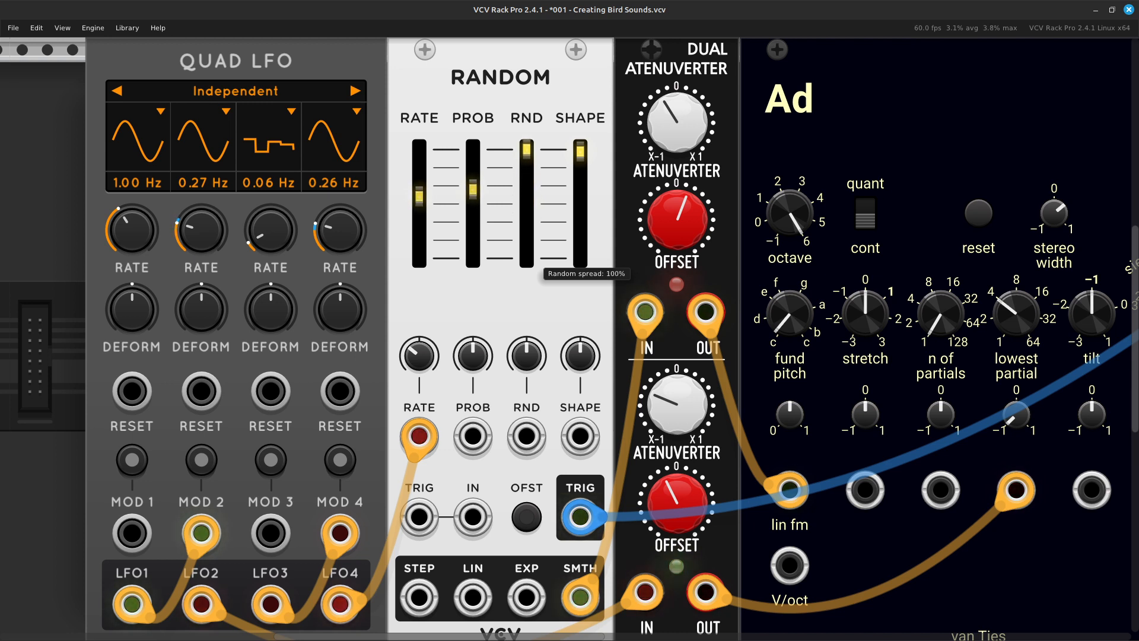
pyautogui.moveTo(526, 151); pyautogui.dragTo(526, 203)
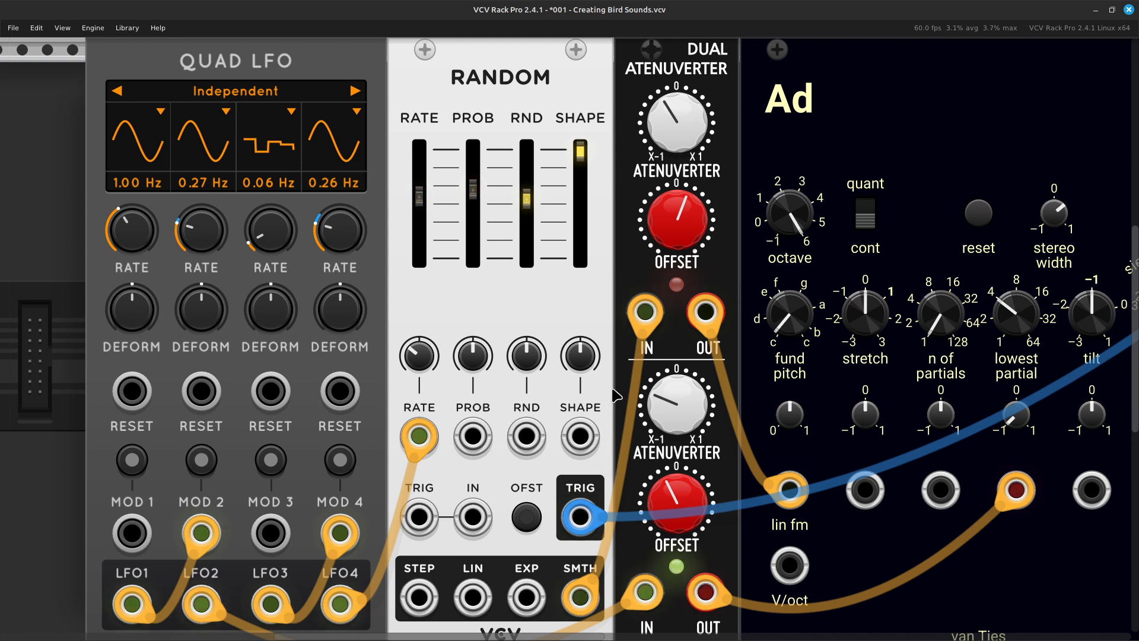
# Step: Vary the Random module's shape slightly to compare the effect, and leave it near its maximum
pyautogui.moveTo(592, 138)
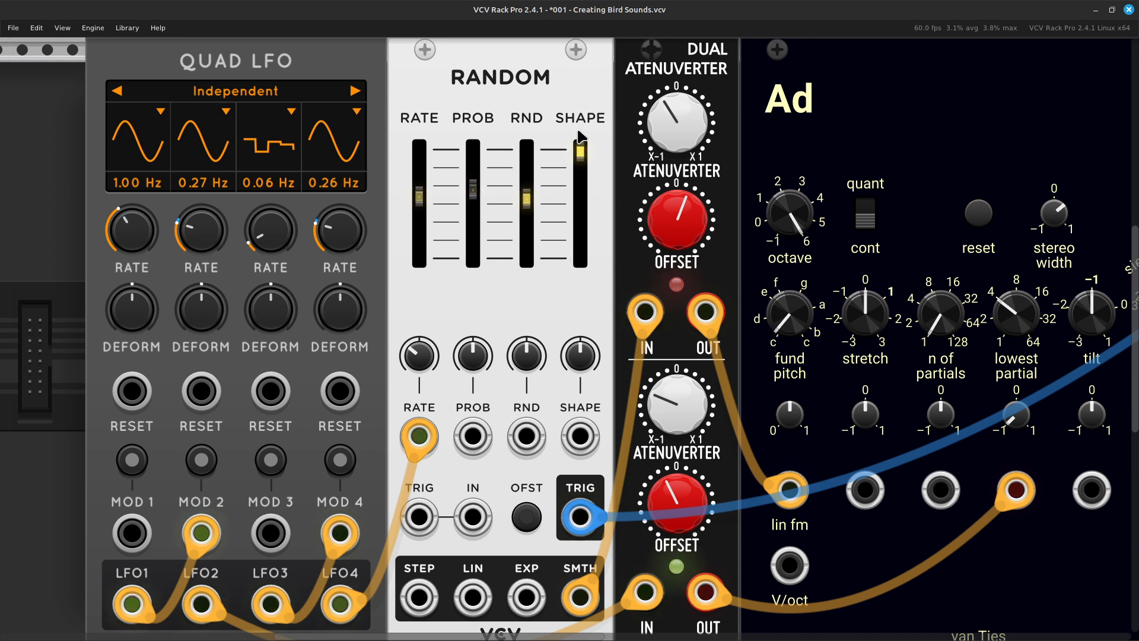
pyautogui.moveTo(580, 156)
pyautogui.mouseDown()
pyautogui.moveTo(580, 256)
pyautogui.moveTo(580, 150)
pyautogui.mouseUp()
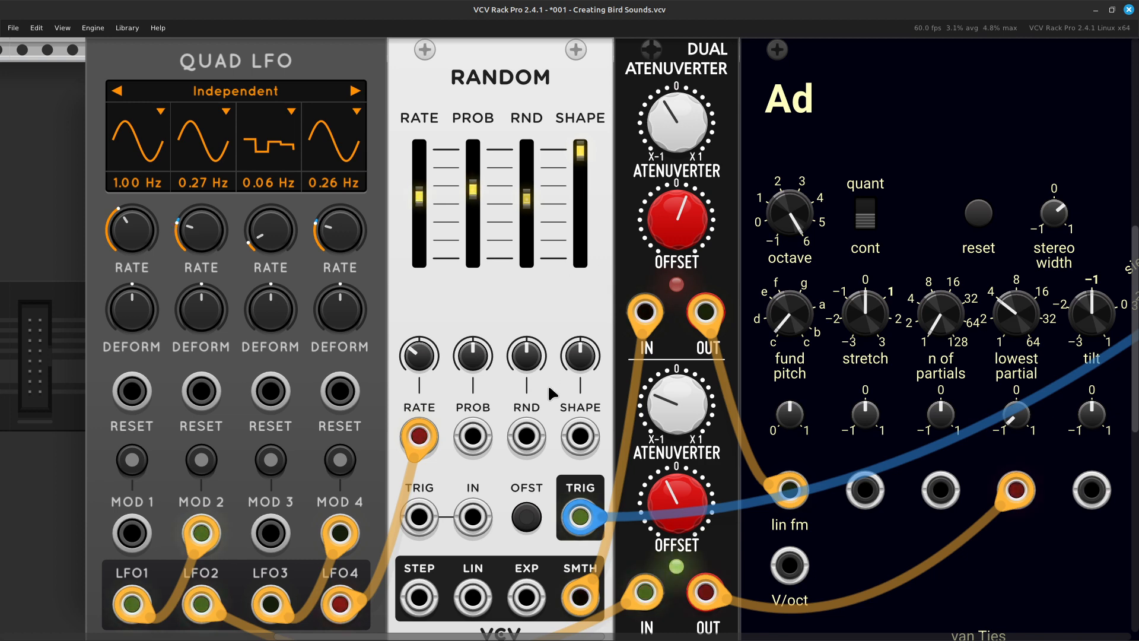
# Step: Lower the Ad oscillator's octave to 5 and raise its fund pitch to slightly below 10.55
pyautogui.scroll(-3, 546, 383)
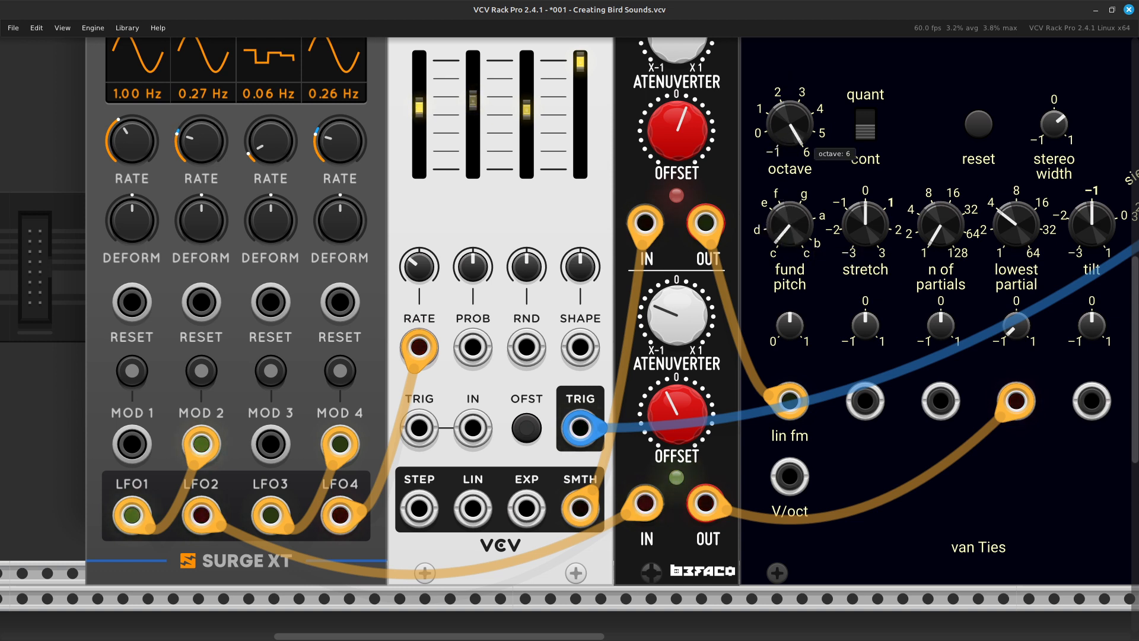
pyautogui.moveTo(789, 124); pyautogui.dragTo(790, 143)
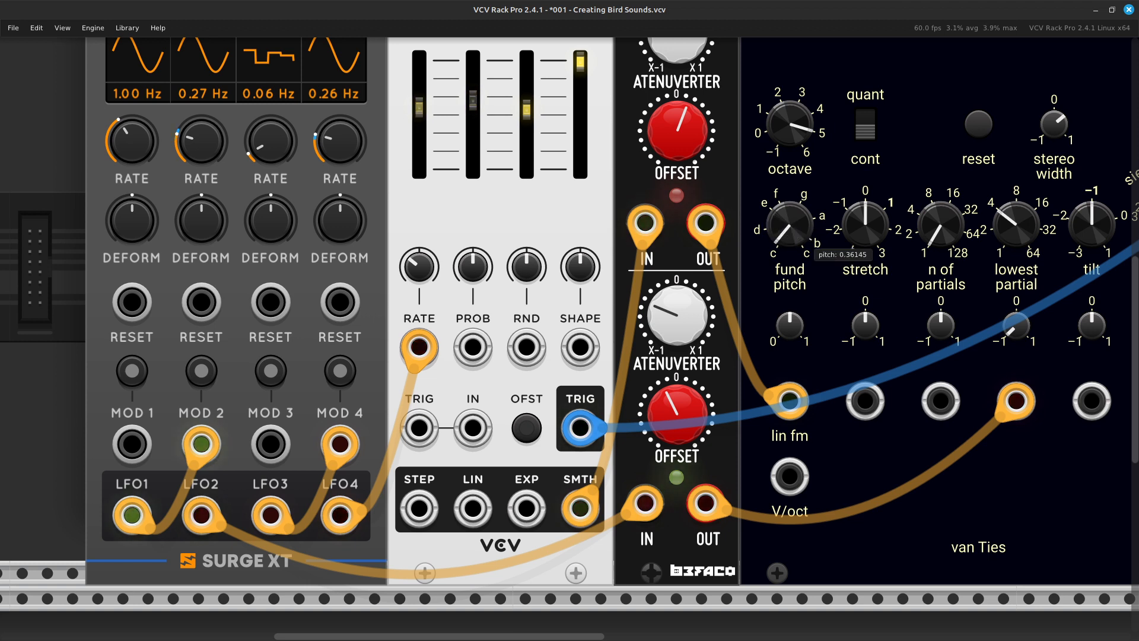
pyautogui.moveTo(789, 222); pyautogui.dragTo(788, 198)
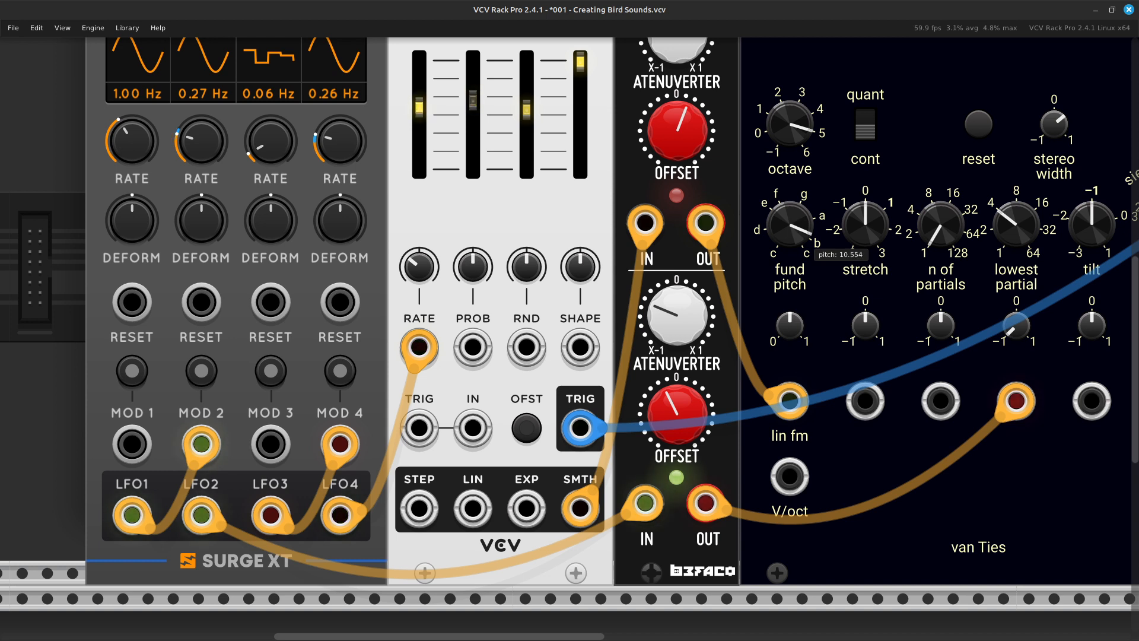
pyautogui.moveTo(789, 225); pyautogui.dragTo(789, 230)
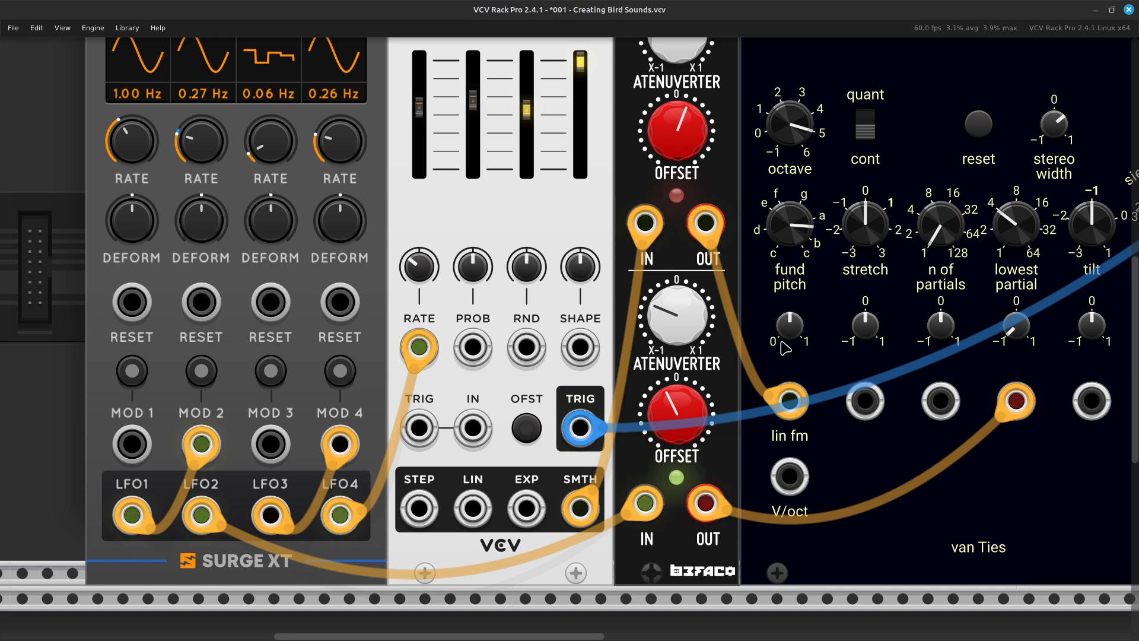
# Step: Examine the cable from the Quad LFO's LFO 4 output to the Random module's clock rate input, and the rate settings at both ends
pyautogui.hscroll(-5, 784, 347)
pyautogui.scroll(2, 784, 347)
pyautogui.hscroll(-3, 783, 344)
pyautogui.scroll(-3, 780, 337)
pyautogui.scroll(3, 783, 347)
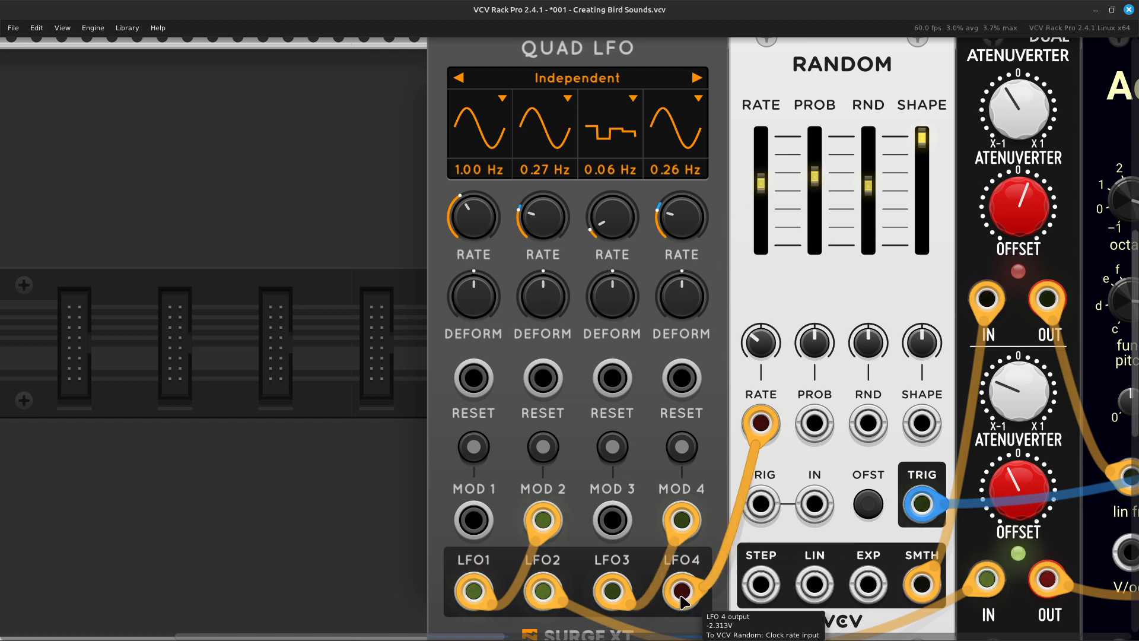
pyautogui.moveTo(759, 419)
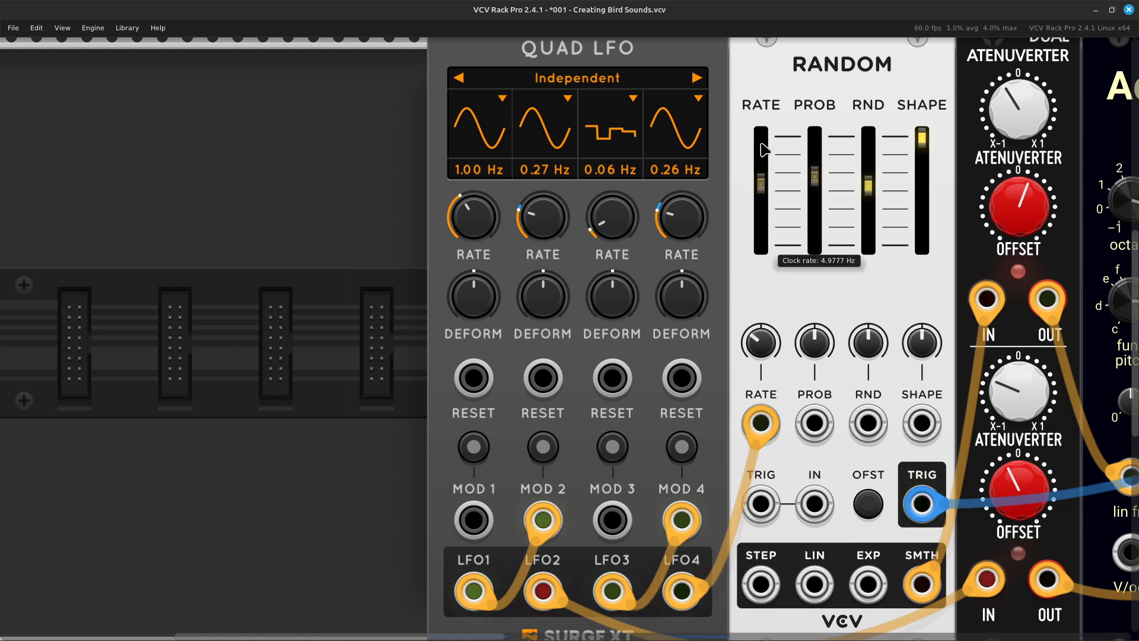
pyautogui.moveTo(766, 183)
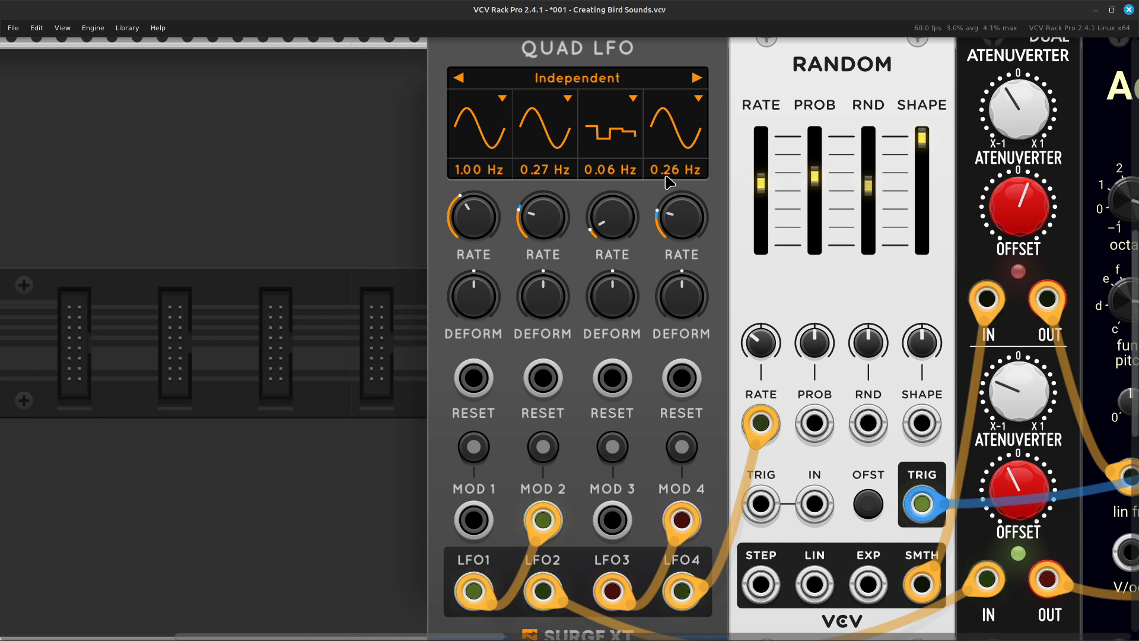
pyautogui.moveTo(685, 198)
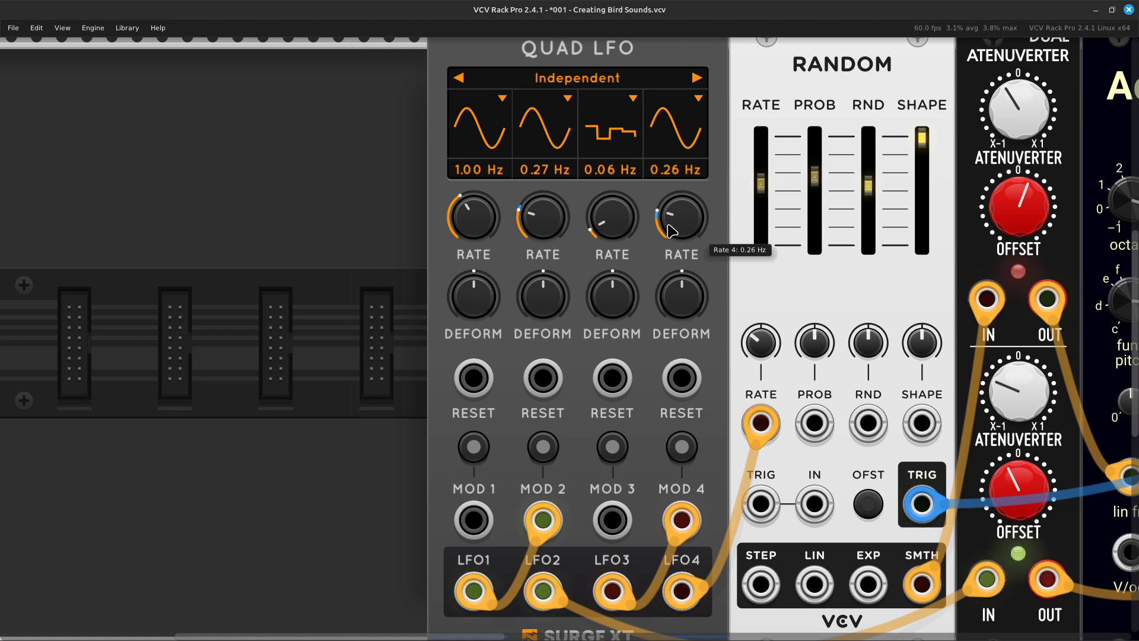
# Step: Display the Quad LFO's Mod 4 assignment on the fourth rate knob, and switch the modulation view off again
pyautogui.click(685, 451)
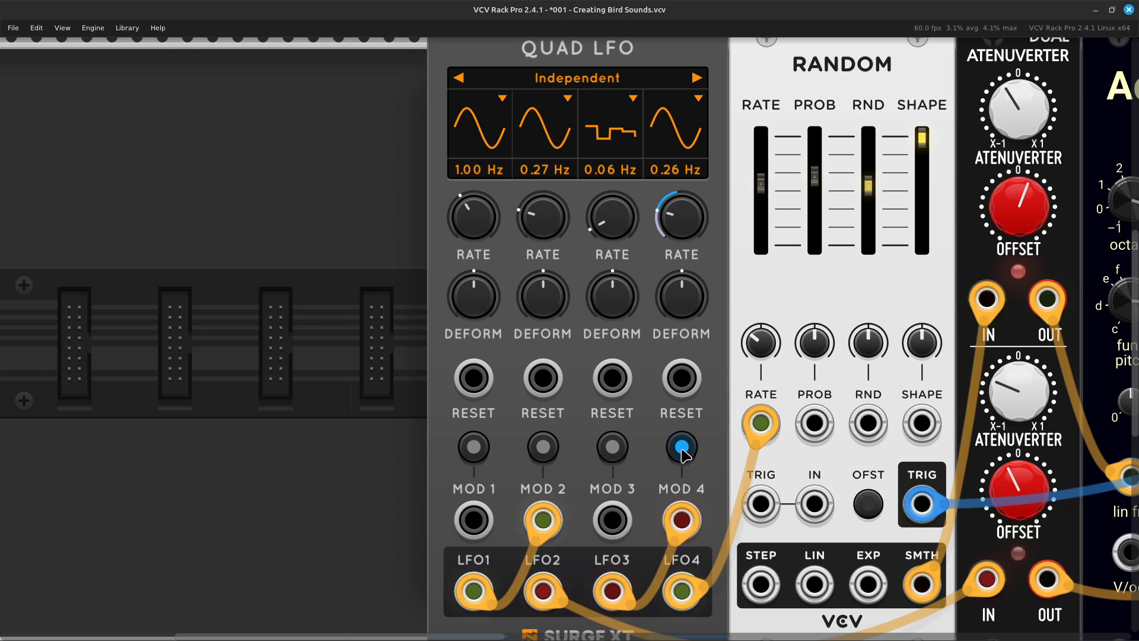
pyautogui.moveTo(688, 210)
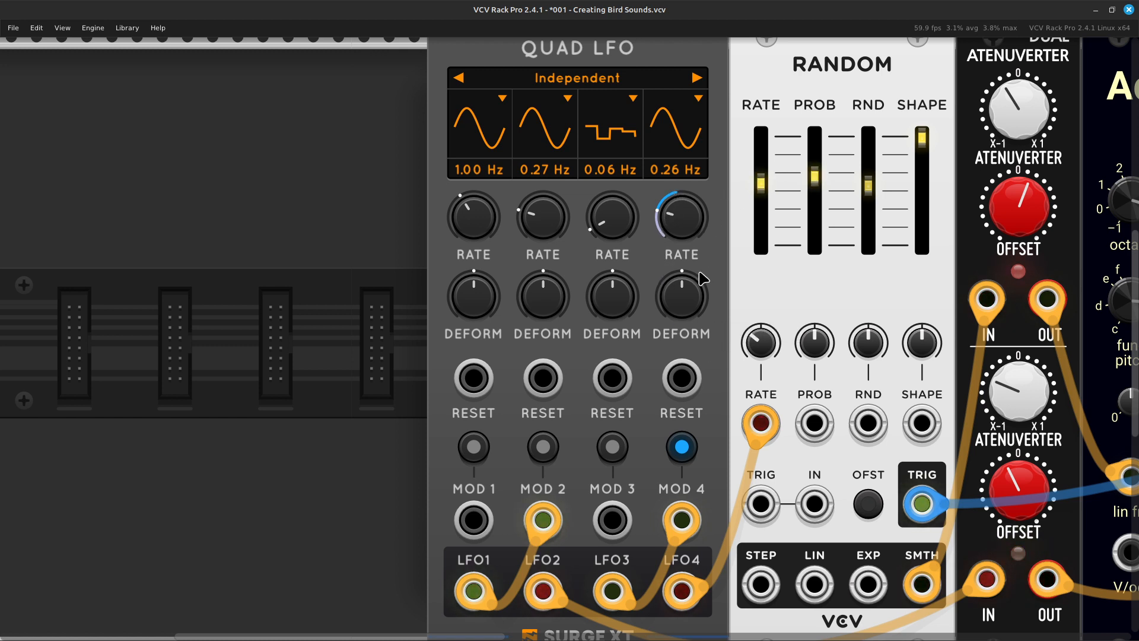
pyautogui.click(681, 446)
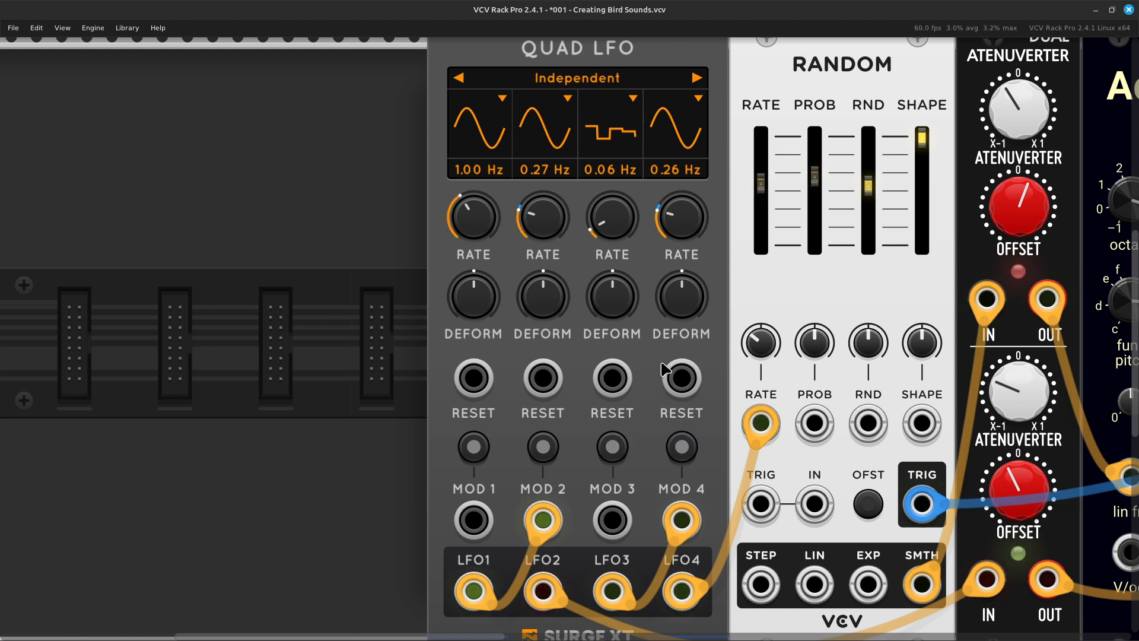
# Step: Trace the cable from the Quad LFO's LFO 2 output to the Dual Atenuverter's second input, and check the channel 2 offset
pyautogui.scroll(-4, 663, 369)
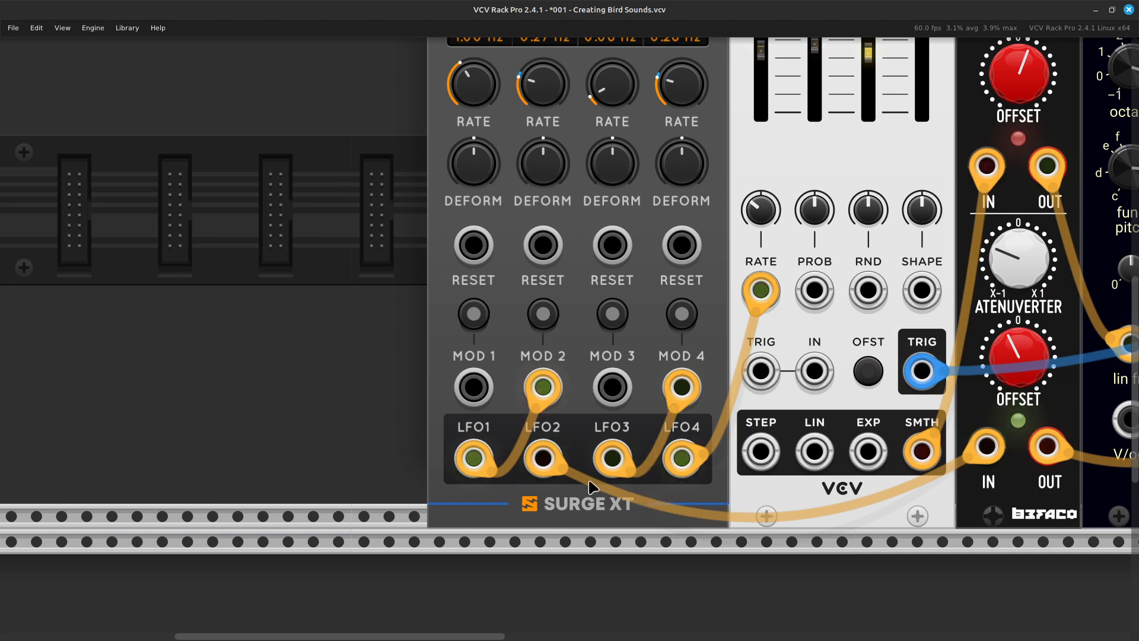
pyautogui.hscroll(3, 650, 494)
pyautogui.hscroll(1, 650, 494)
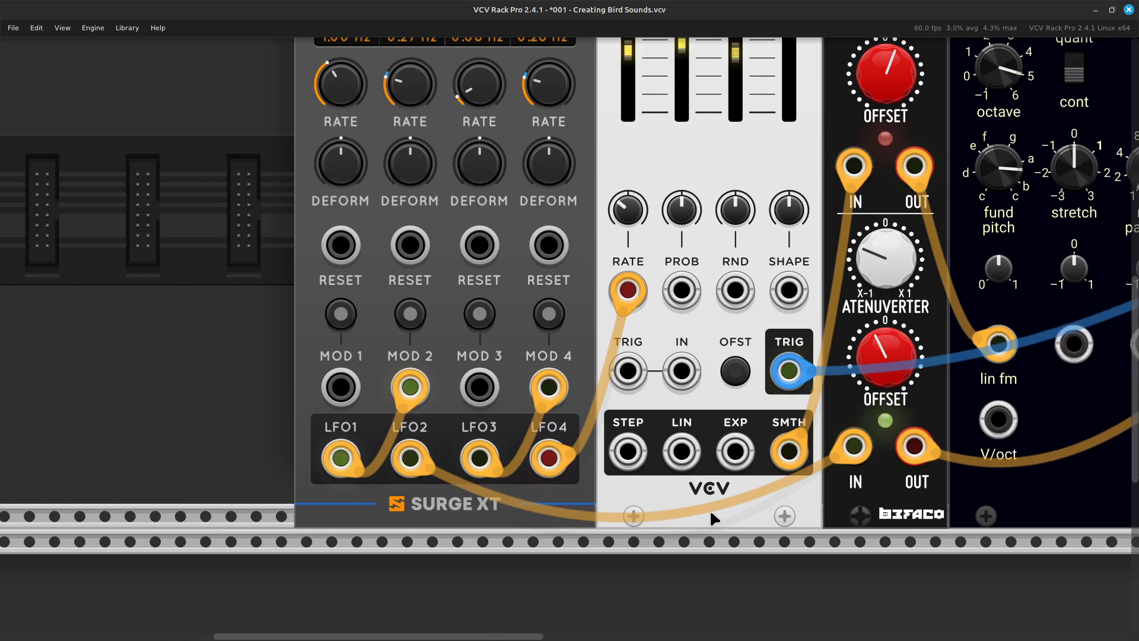
pyautogui.hscroll(3, 750, 492)
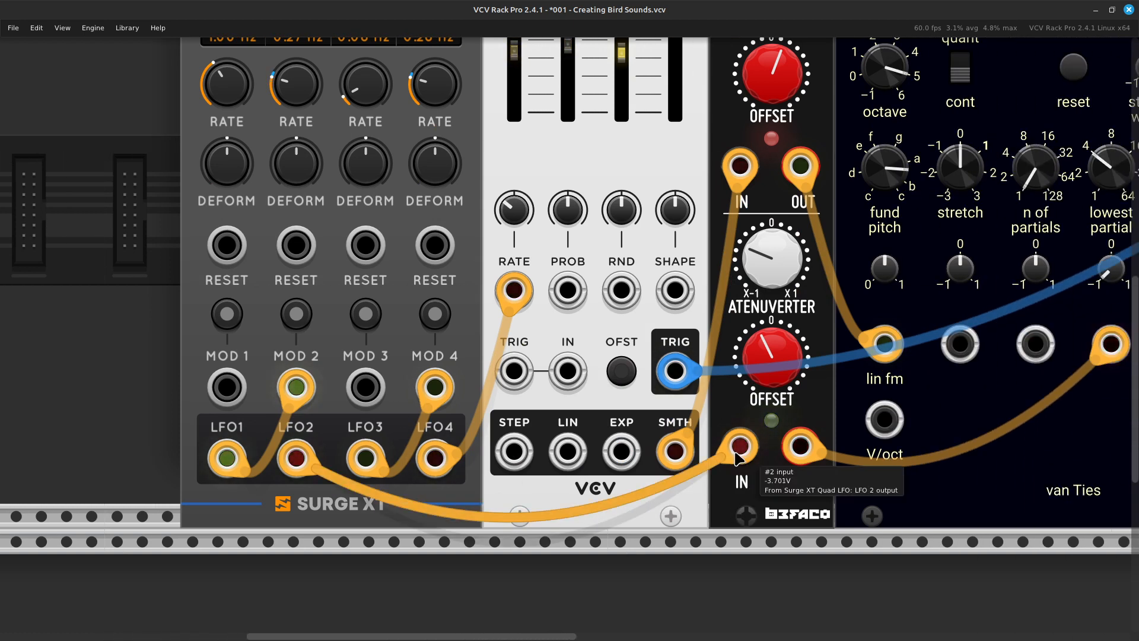
pyautogui.hscroll(-2, 735, 460)
pyautogui.hscroll(-3, 736, 460)
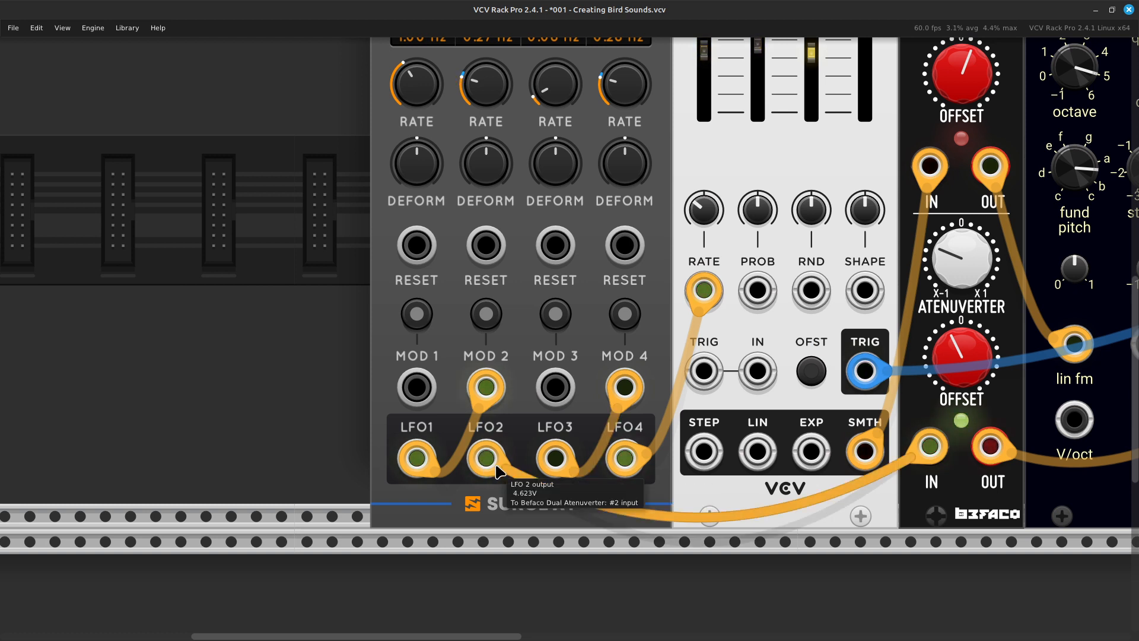
pyautogui.hscroll(4, 593, 492)
pyautogui.hscroll(3, 593, 492)
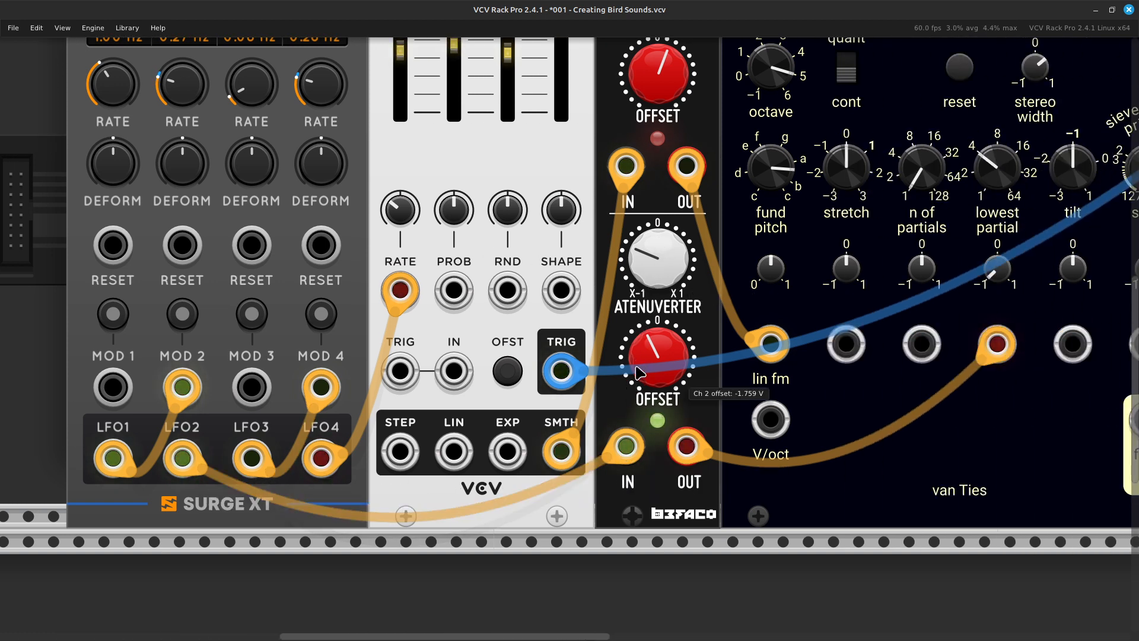
pyautogui.hscroll(-5, 633, 428)
pyautogui.hscroll(4, 634, 438)
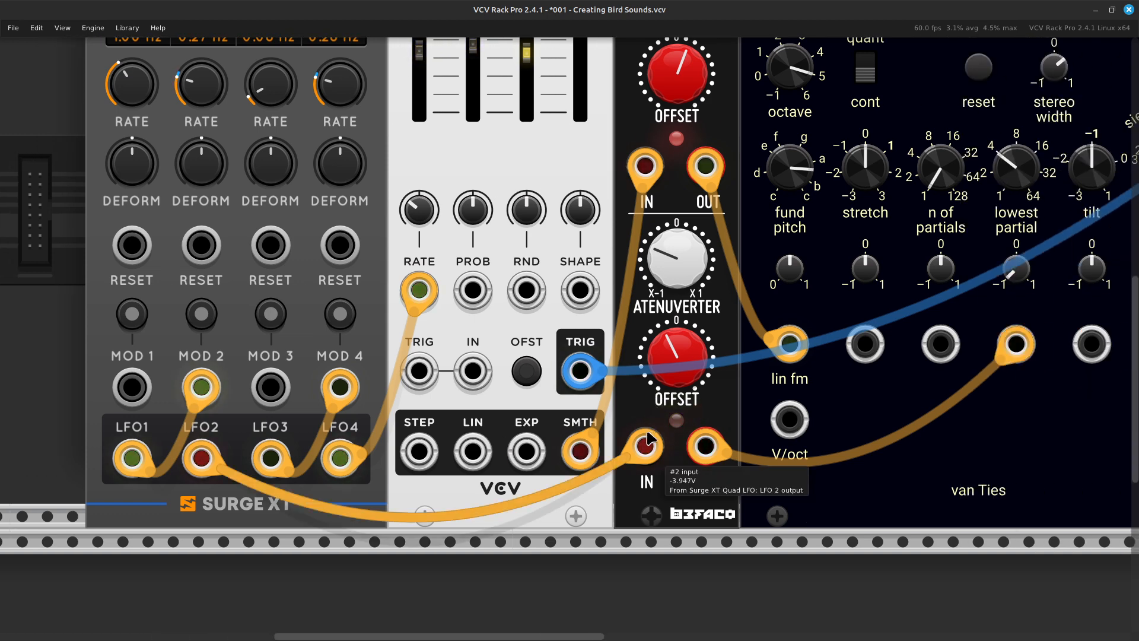
# Step: Sweep the Ad oscillator's lowest partial up to about 4.8 and back down to about 2 to compare the sound
pyautogui.hscroll(4, 720, 459)
pyautogui.scroll(2, 720, 460)
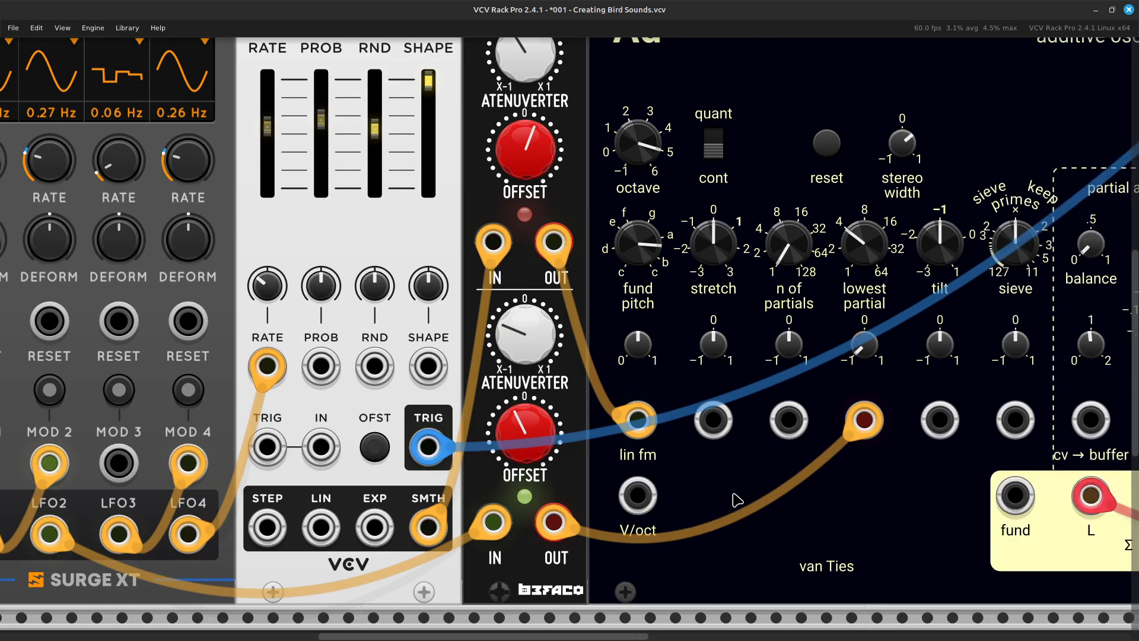
pyautogui.hscroll(4, 770, 486)
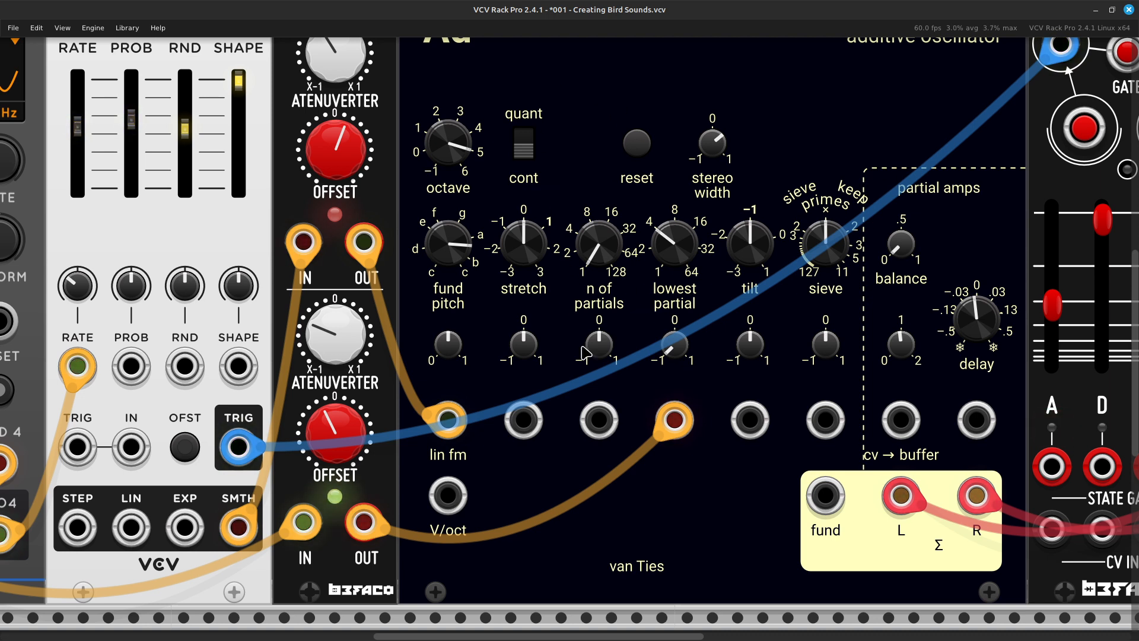
pyautogui.moveTo(679, 252)
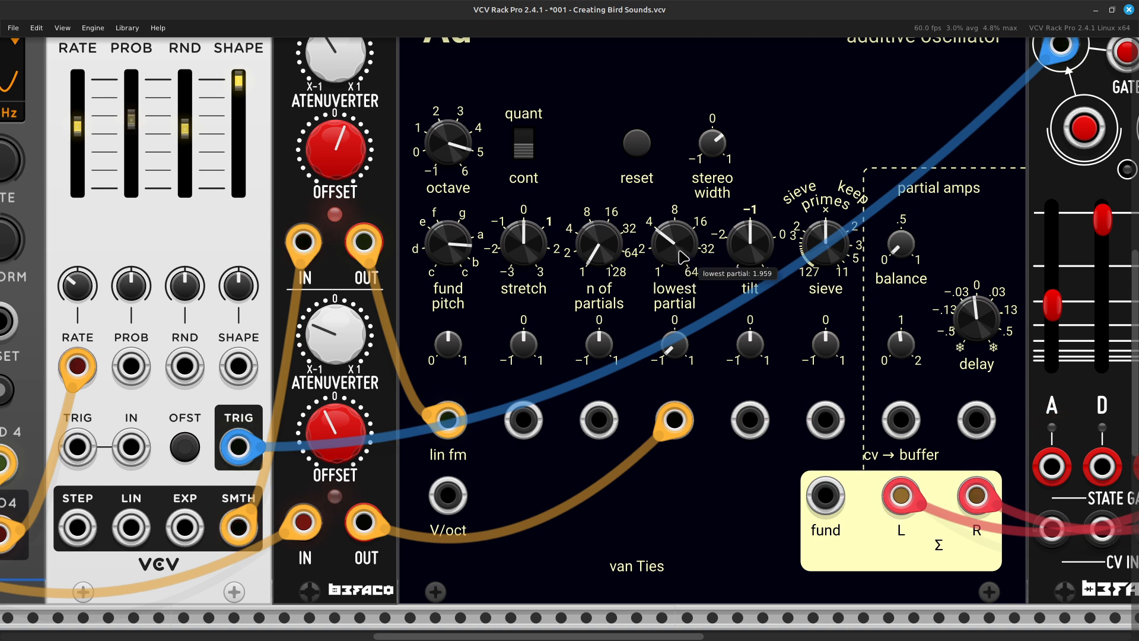
pyautogui.moveTo(679, 252); pyautogui.dragTo(680, 224)
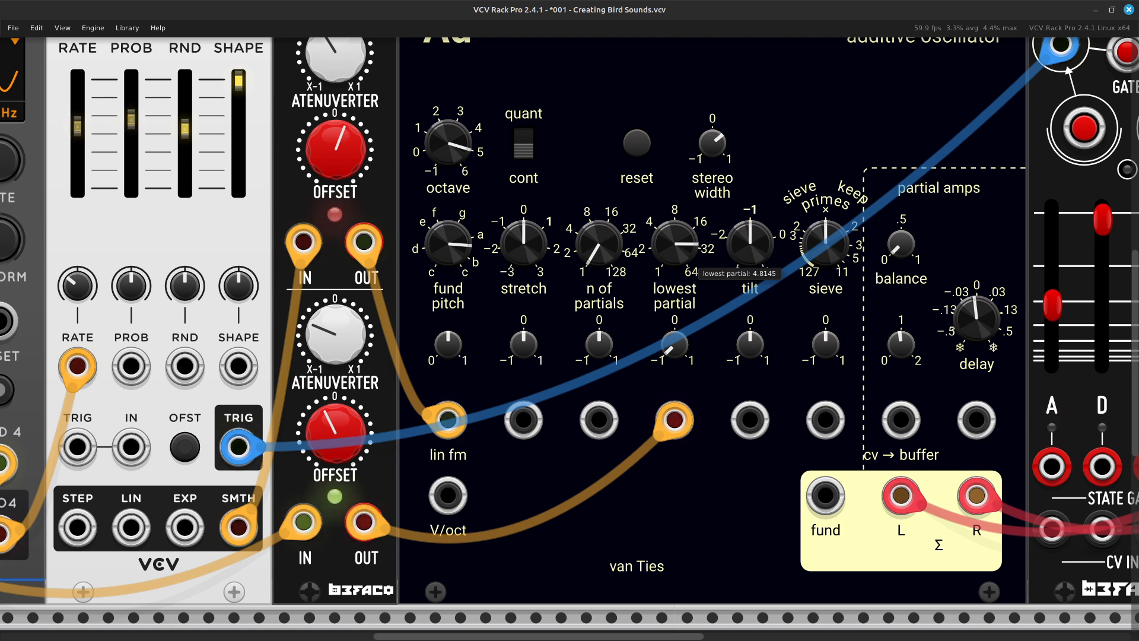
pyautogui.moveTo(679, 224); pyautogui.dragTo(679, 229)
pyautogui.moveTo(689, 259); pyautogui.dragTo(689, 383)
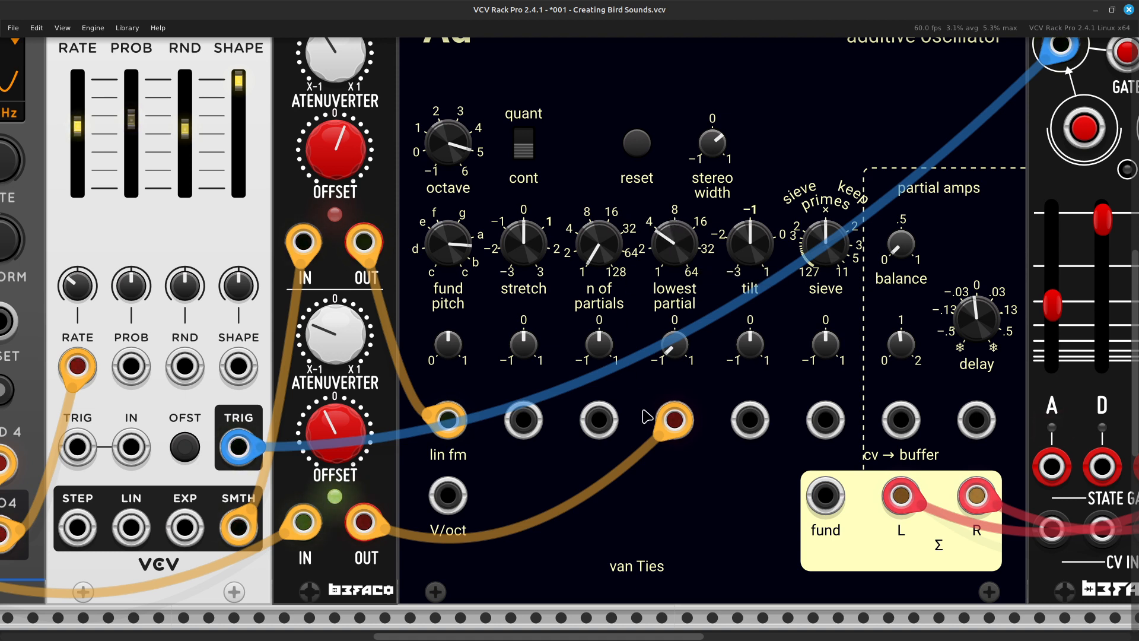
# Step: Check the Dual Atenuverter channel 2 feed into the Ad's lowest partial modulation, and raise the lowest partial knob to just below the 8 mark
pyautogui.moveTo(680, 428)
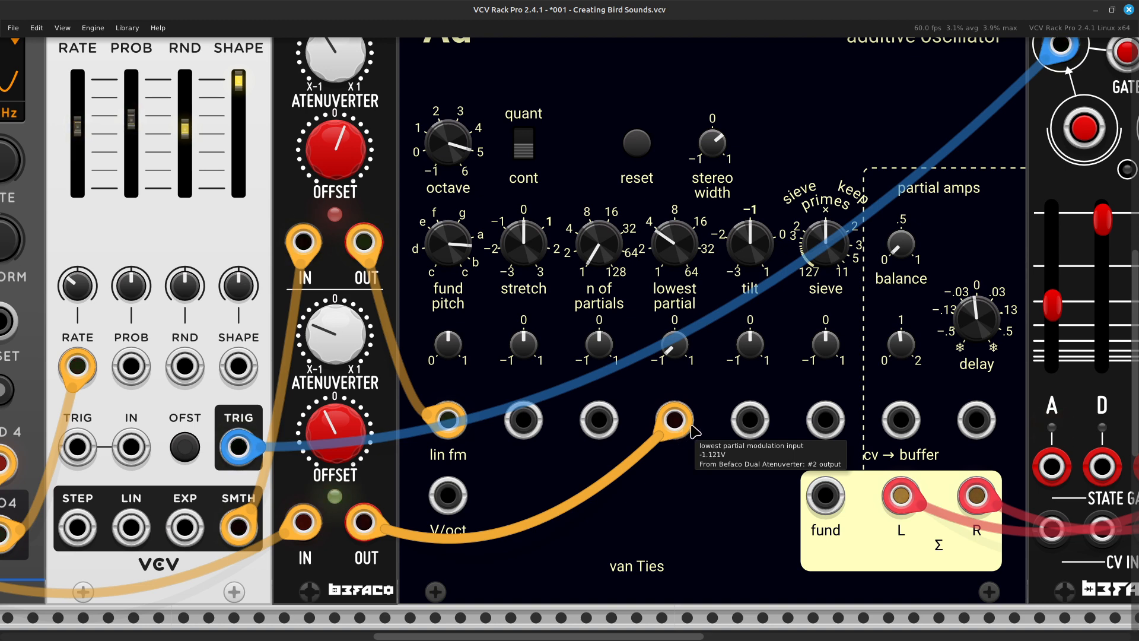
pyautogui.scroll(-3, 695, 431)
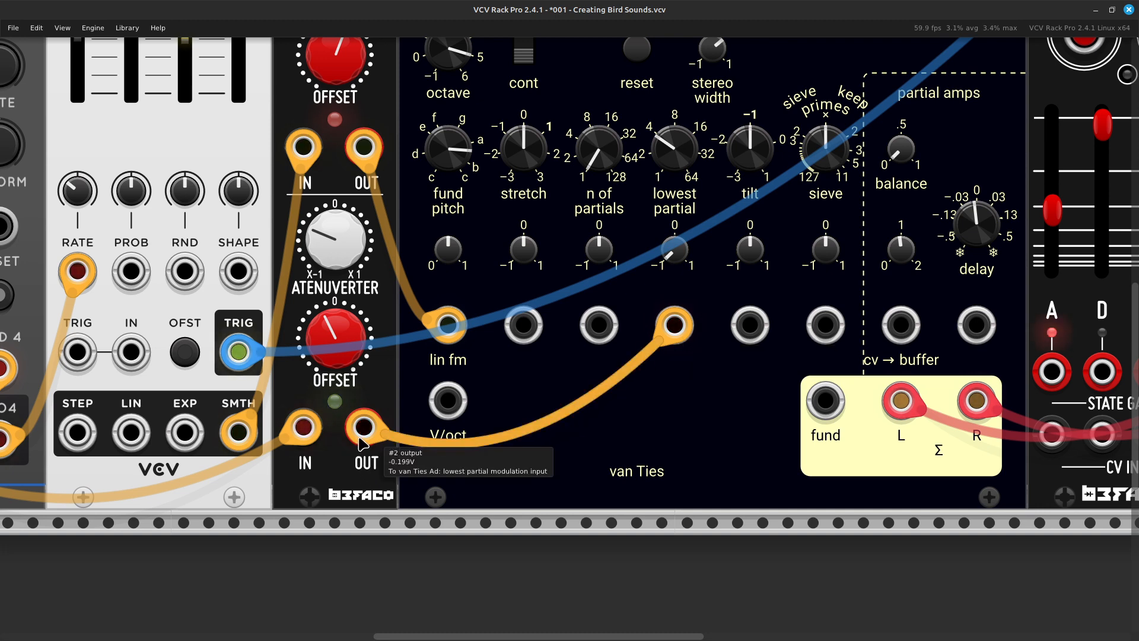
pyautogui.hscroll(-5, 366, 448)
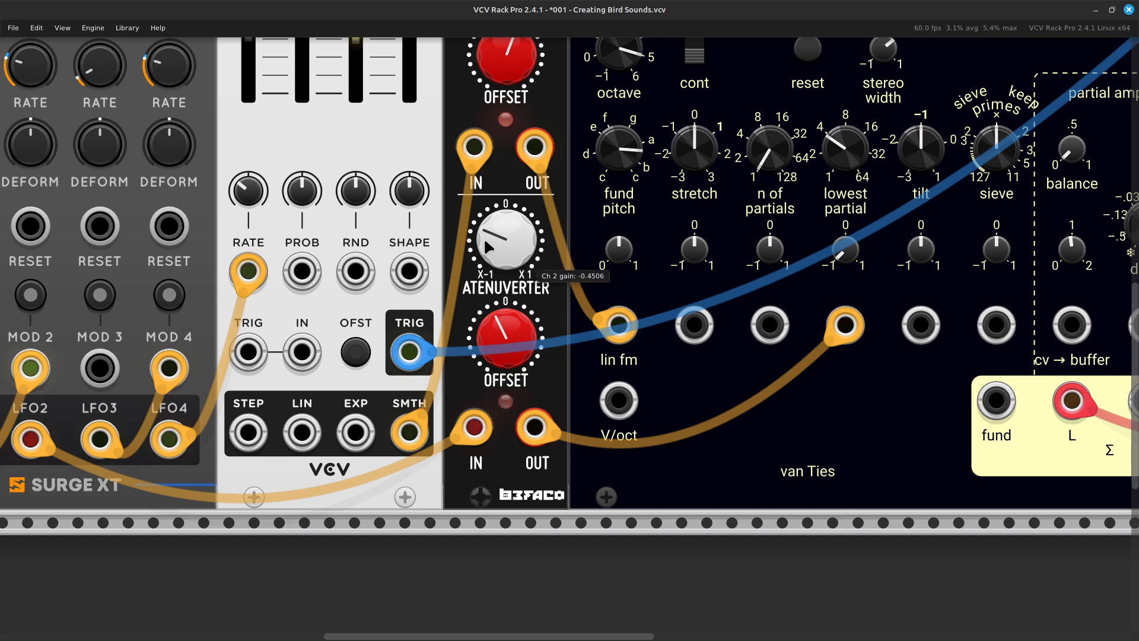
pyautogui.hscroll(5, 483, 237)
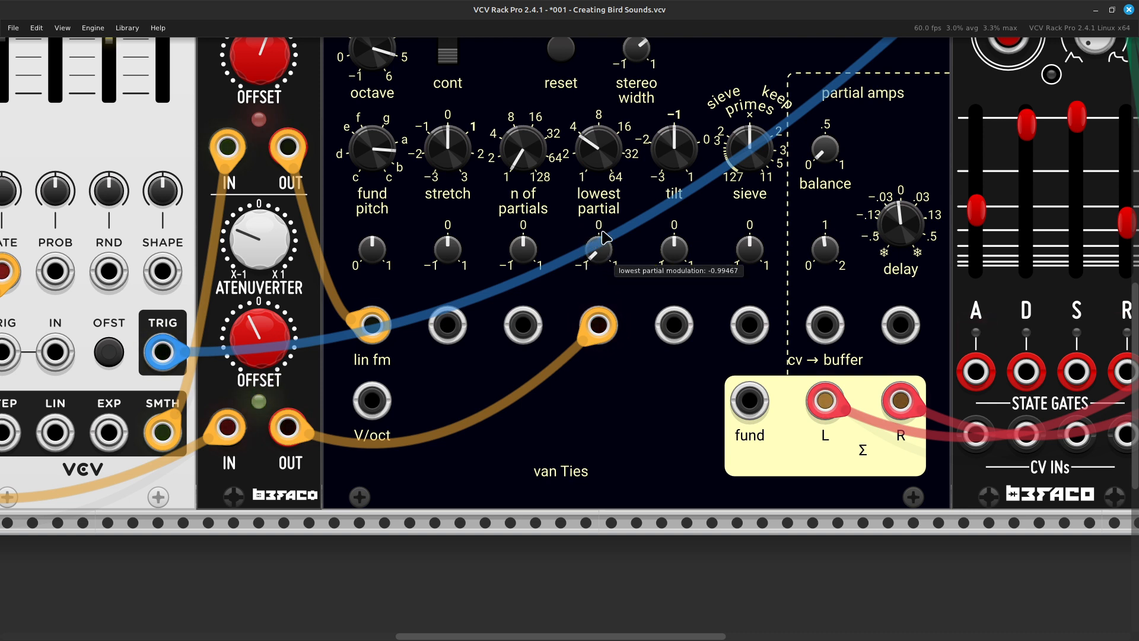
pyautogui.moveTo(588, 147)
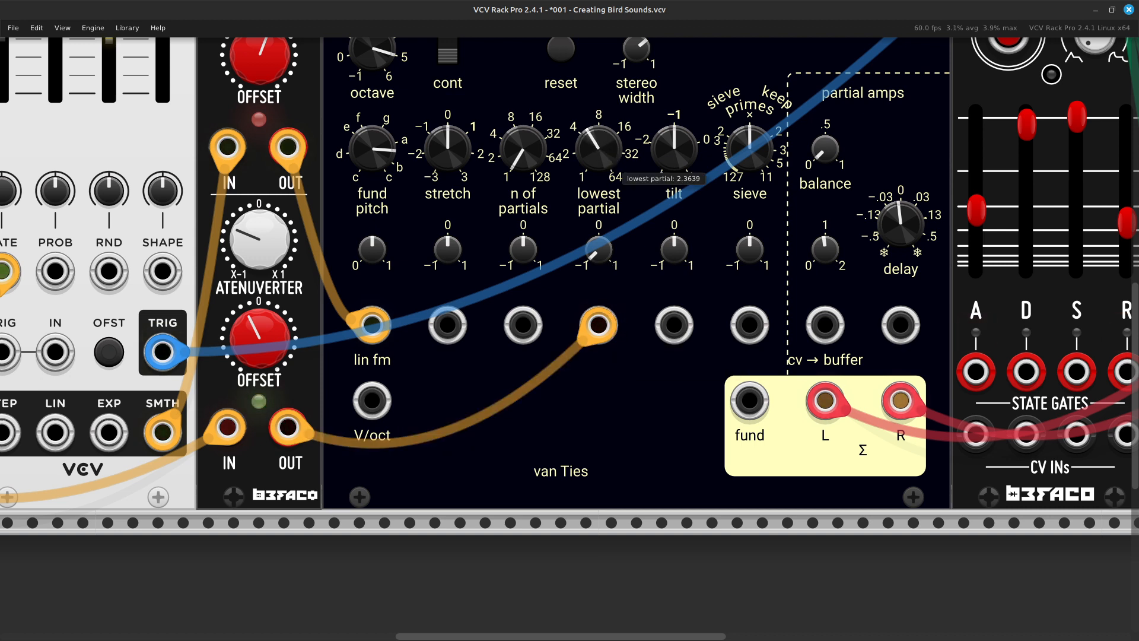
pyautogui.moveTo(613, 159); pyautogui.dragTo(613, 159)
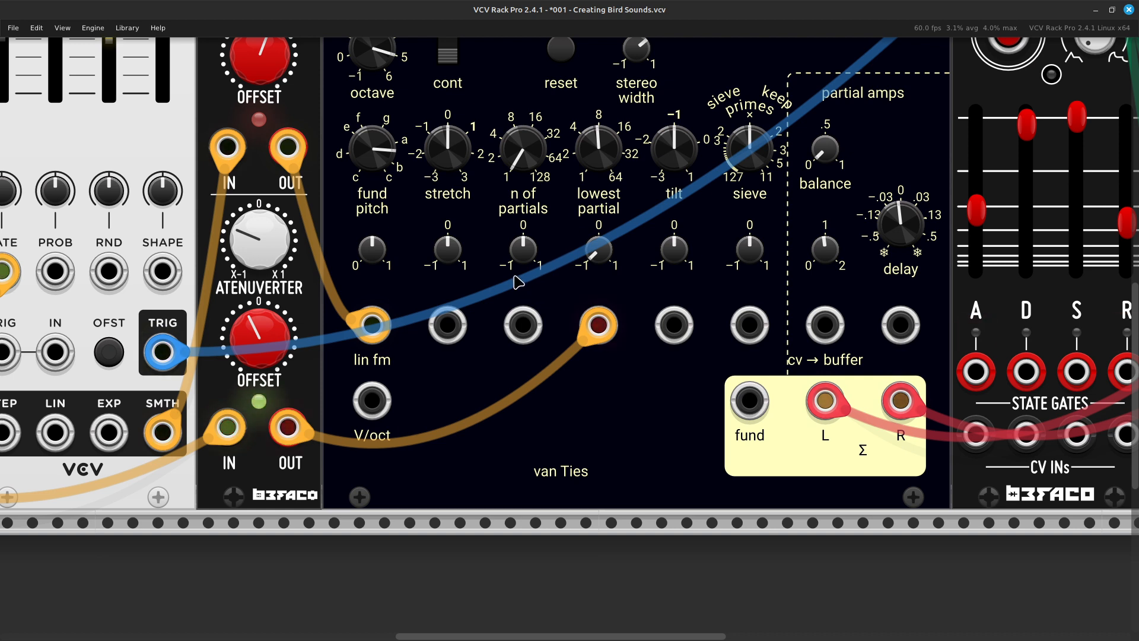
pyautogui.hscroll(-5, 518, 281)
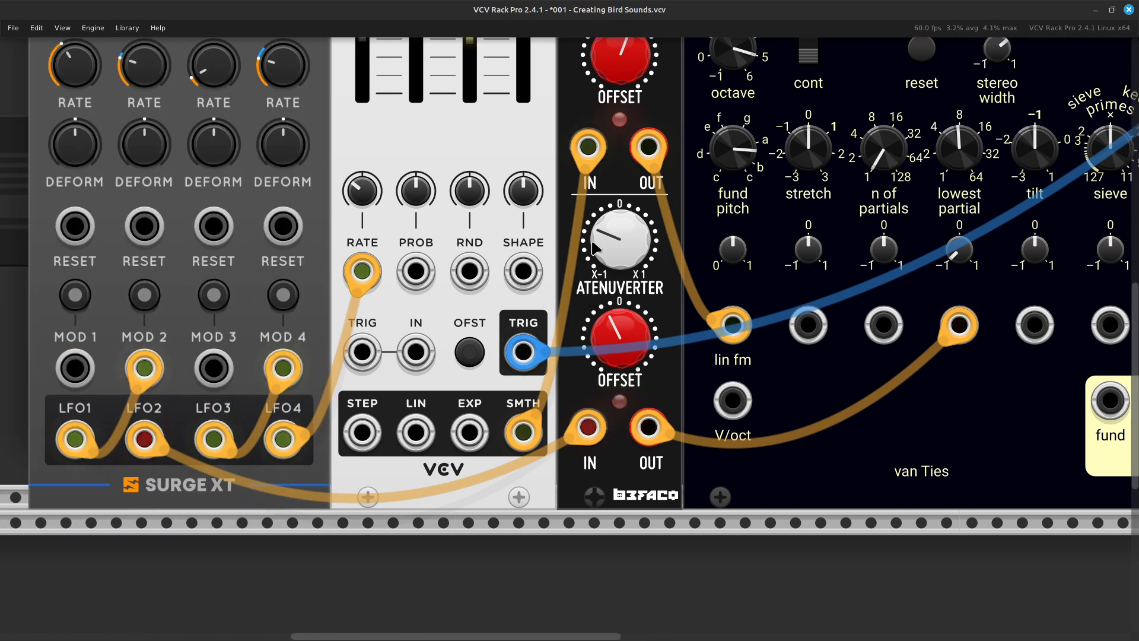
pyautogui.moveTo(953, 145)
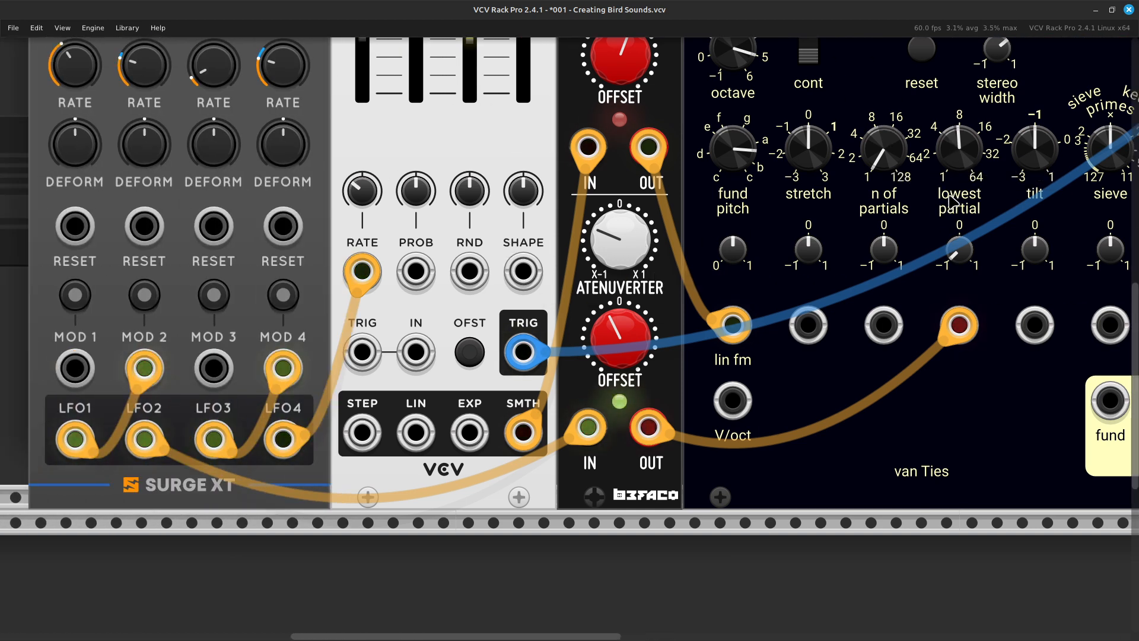
pyautogui.moveTo(598, 248)
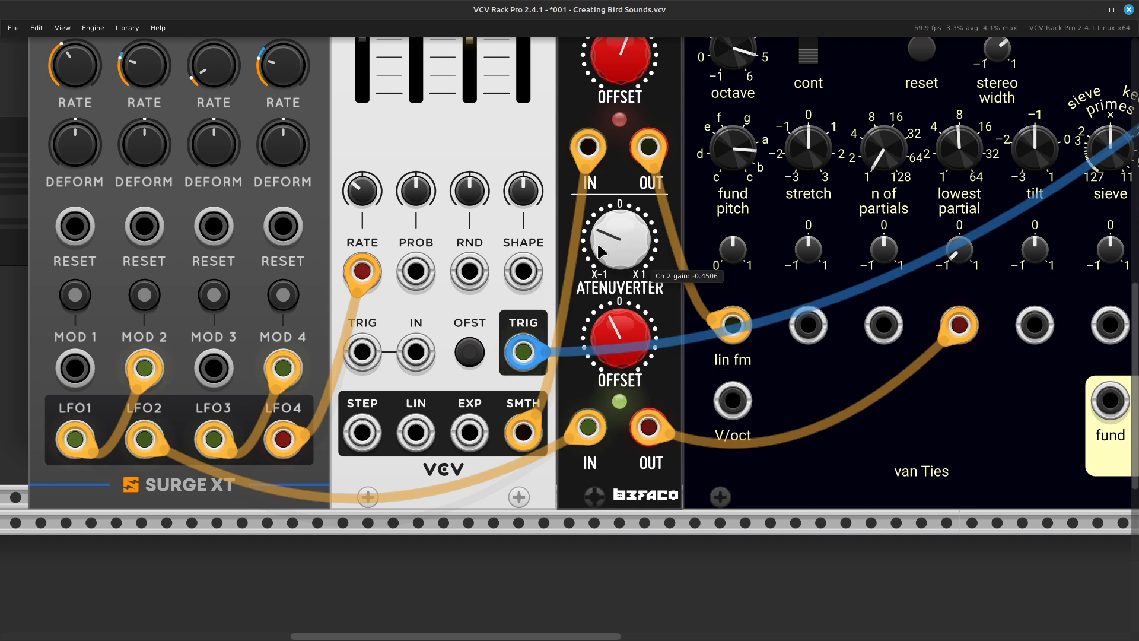
pyautogui.moveTo(605, 341)
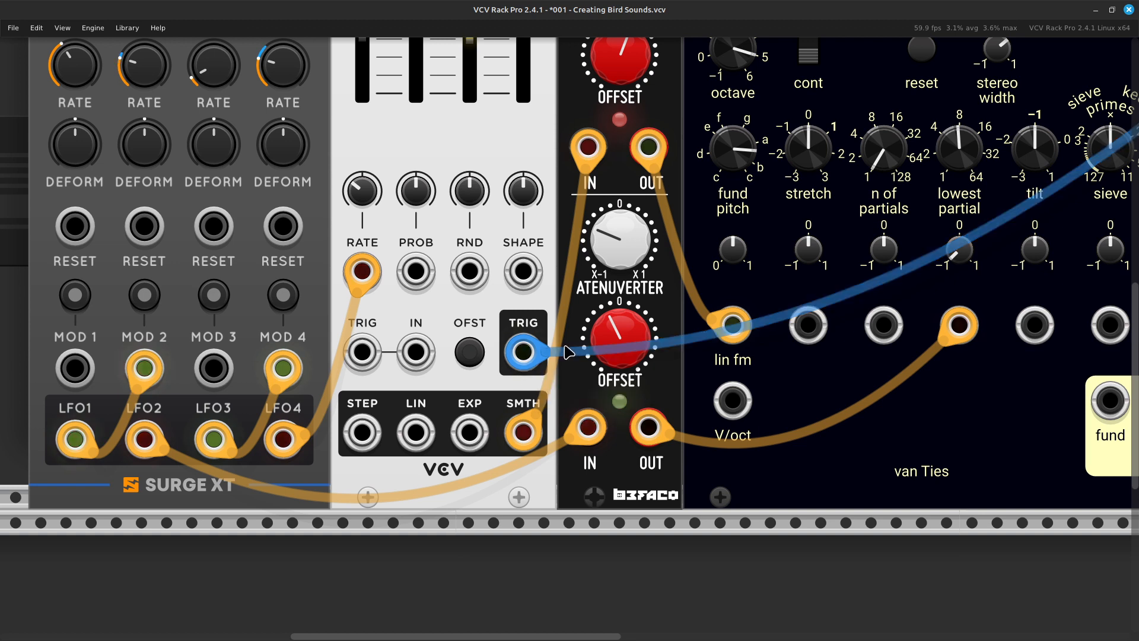
pyautogui.moveTo(604, 341); pyautogui.dragTo(605, 332)
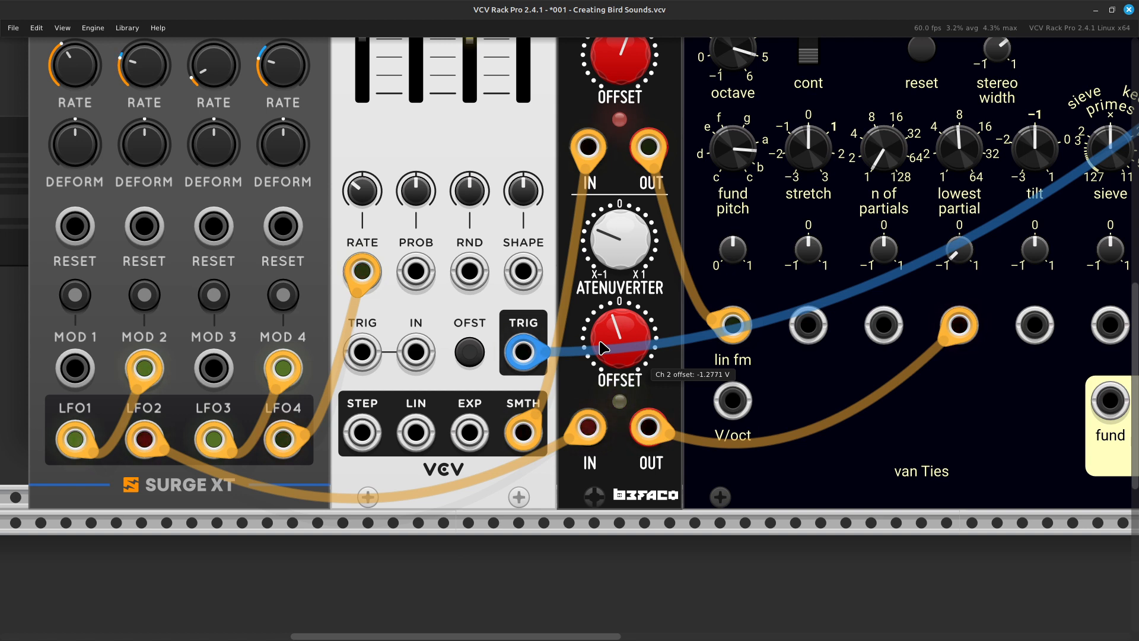
# Step: Trace the Quad LFO's LFO 1 output to its Mod 1 input, and show the Mod 2 depth on the rate knobs
pyautogui.hscroll(-5, 600, 345)
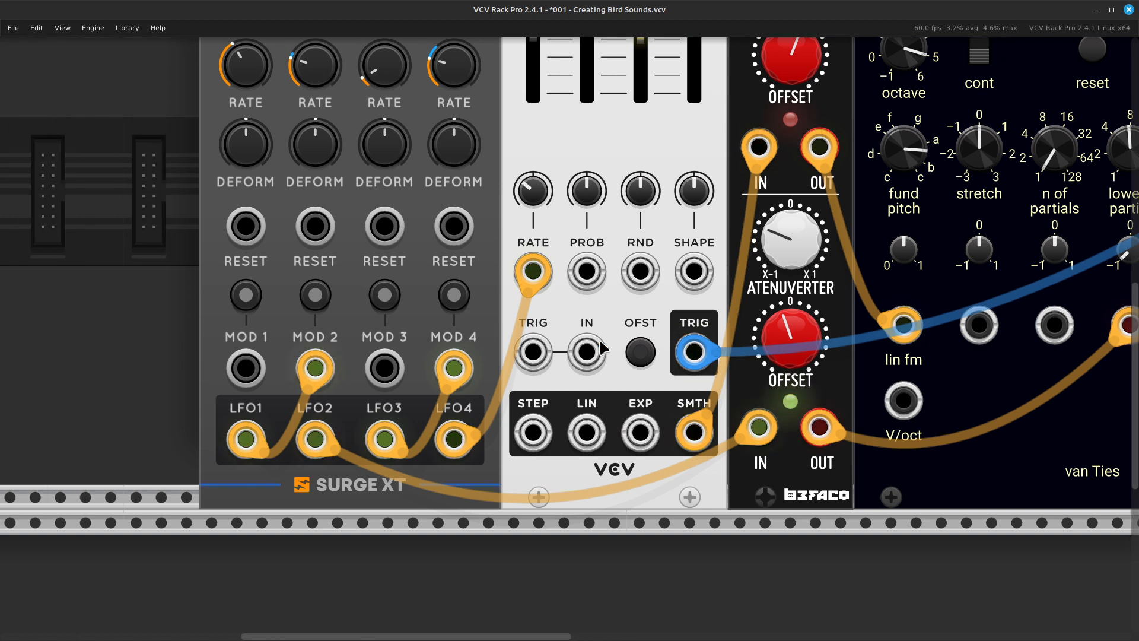
pyautogui.hscroll(-8, 600, 344)
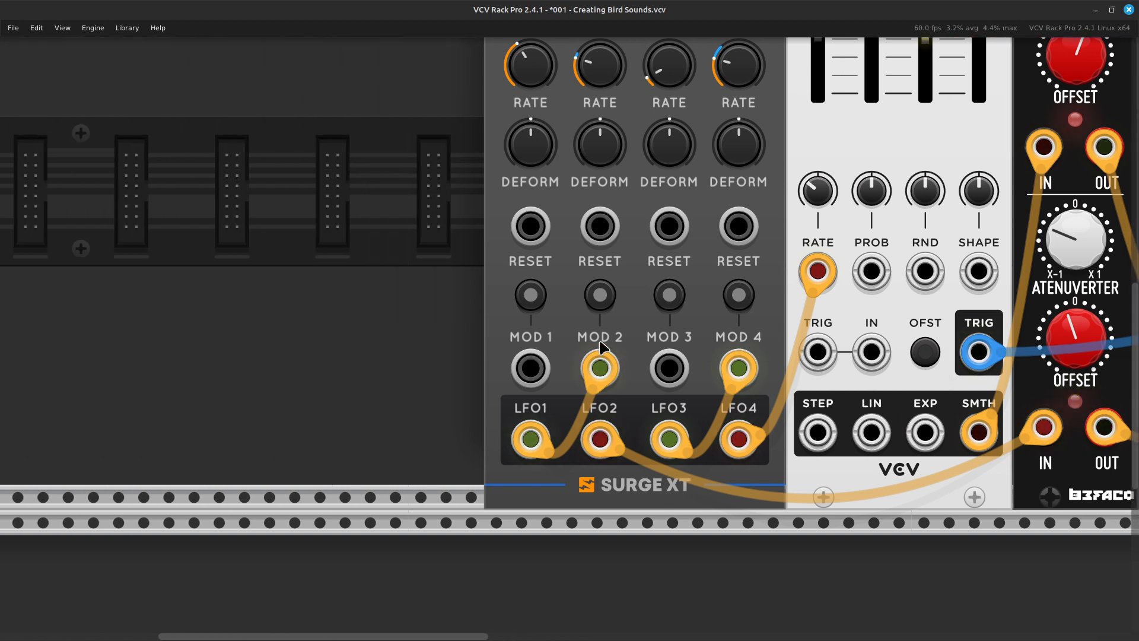
pyautogui.scroll(5, 600, 345)
pyautogui.scroll(-2, 600, 345)
pyautogui.scroll(1, 600, 346)
pyautogui.scroll(2, 600, 345)
pyautogui.scroll(-4, 600, 345)
pyautogui.scroll(2, 600, 345)
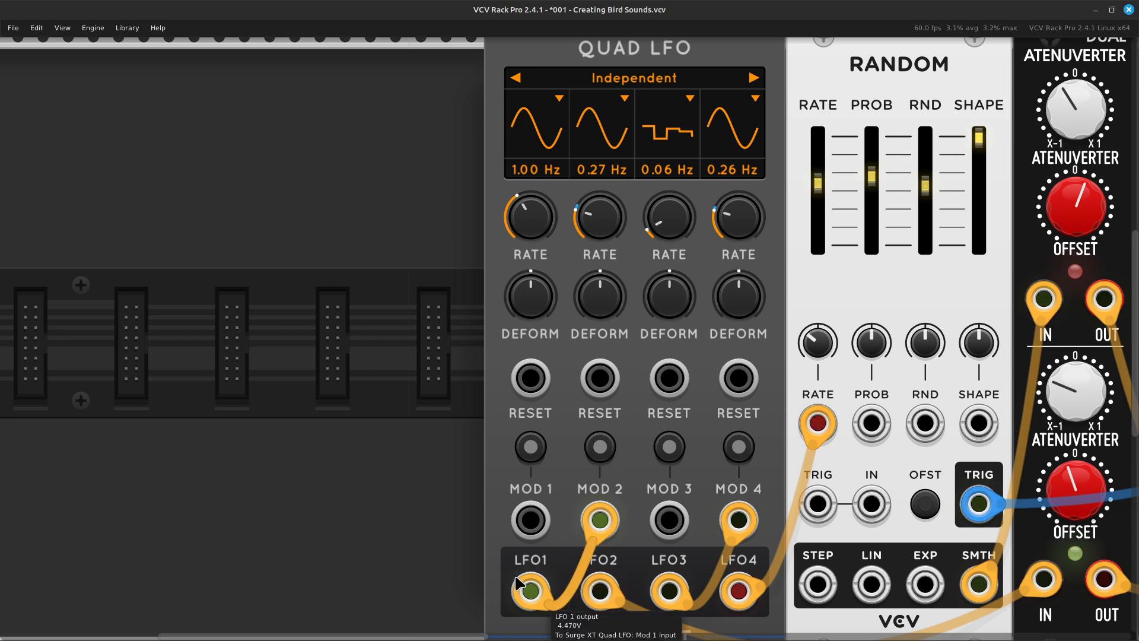
pyautogui.click(600, 450)
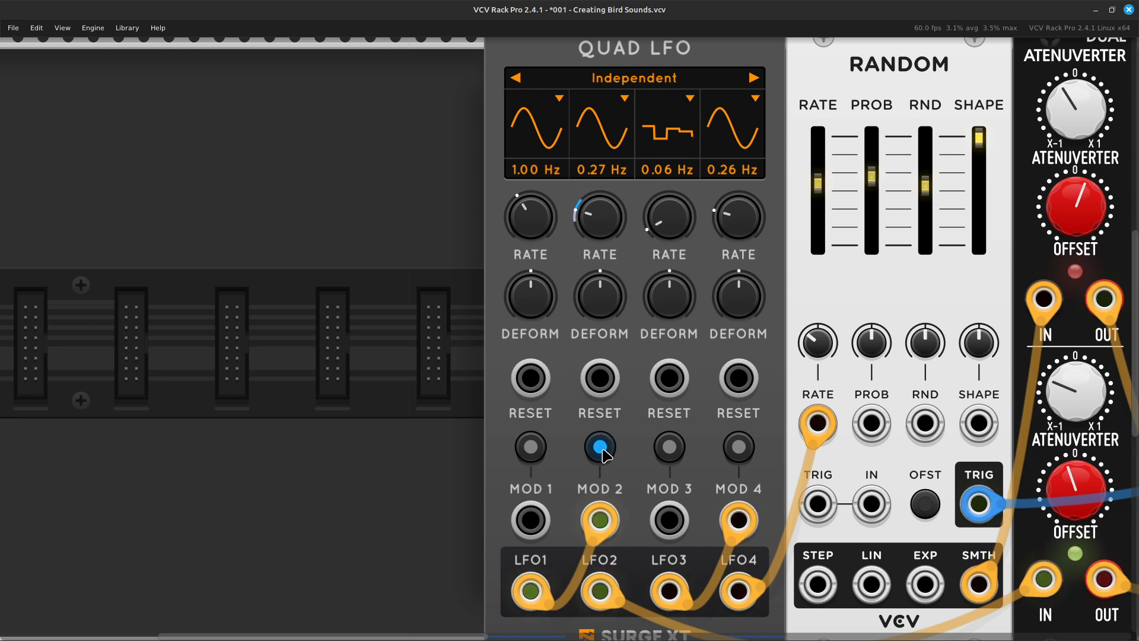
# Step: Raise the Ad oscillator's number of partials to 1.6699 and bring it back to the minimum to compare the sound
pyautogui.hscroll(5, 604, 454)
pyautogui.hscroll(3, 604, 454)
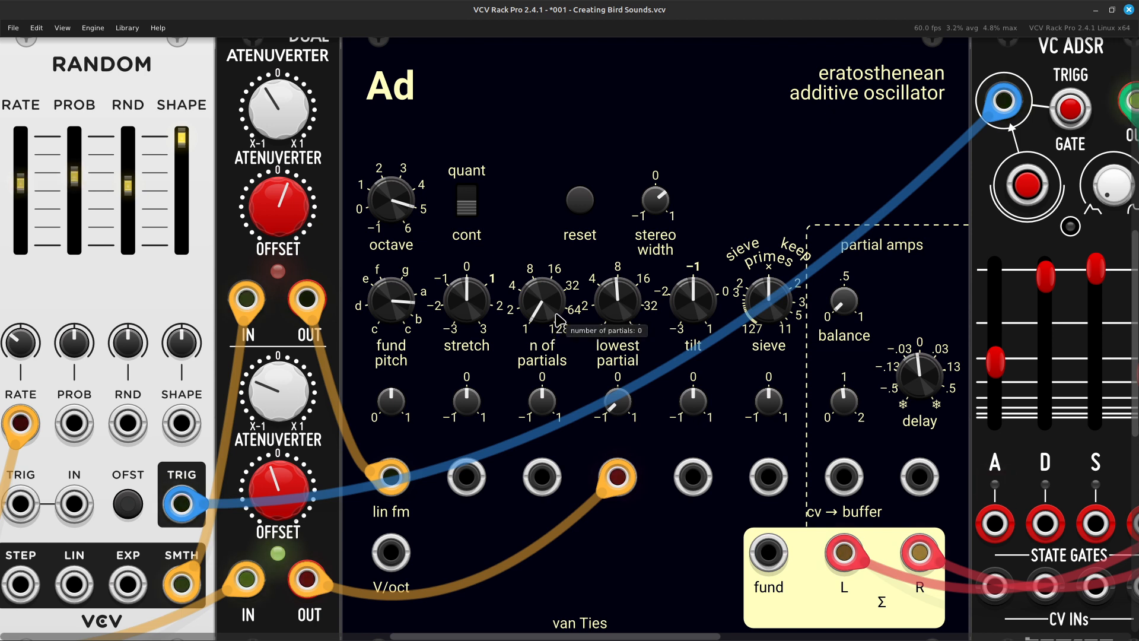
pyautogui.moveTo(557, 339); pyautogui.dragTo(557, 319)
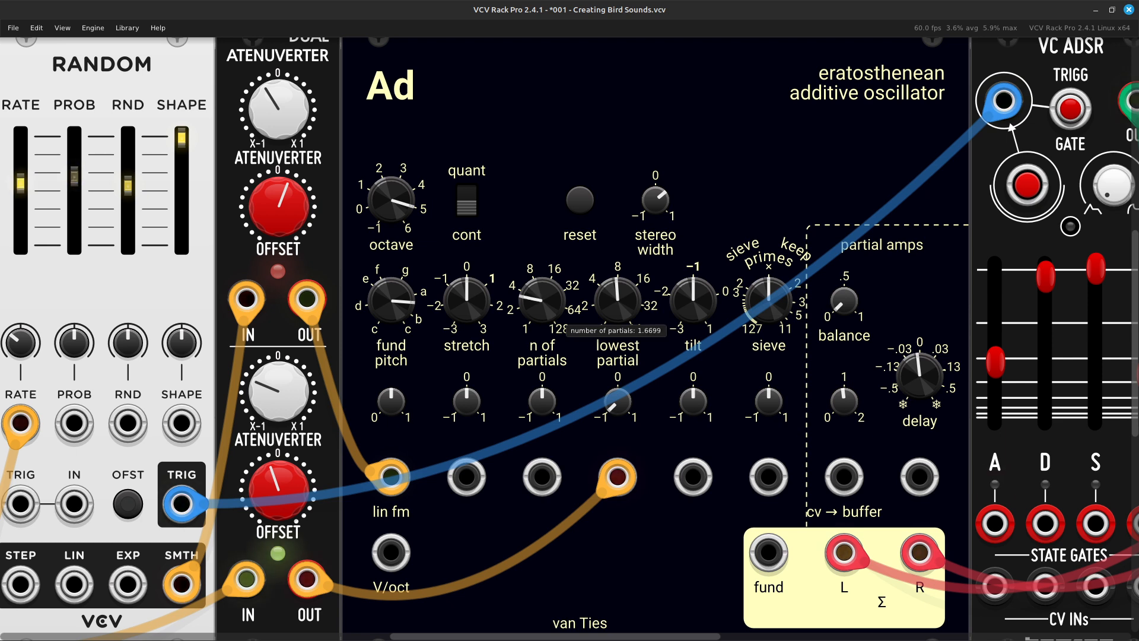
pyautogui.moveTo(557, 319)
pyautogui.mouseDown()
pyautogui.moveTo(558, 330)
pyautogui.moveTo(557, 308)
pyautogui.moveTo(558, 328)
pyautogui.mouseUp()
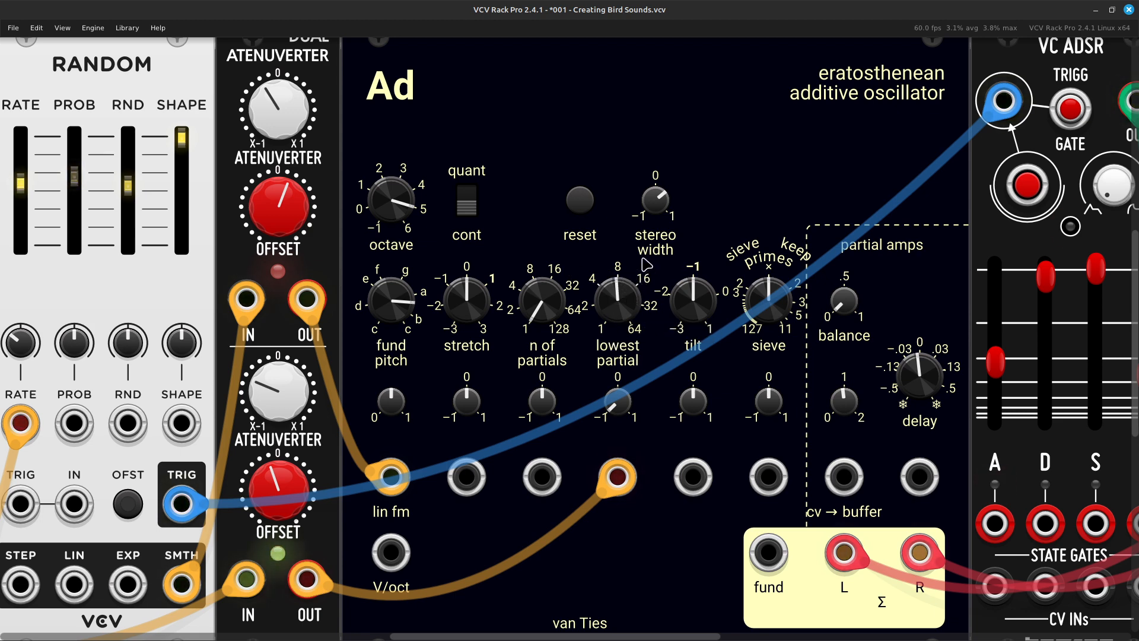
# Step: Check the Ad oscillator's stretch setting, open its exact-value entry and close it without entering a value
pyautogui.hscroll(-5, 645, 261)
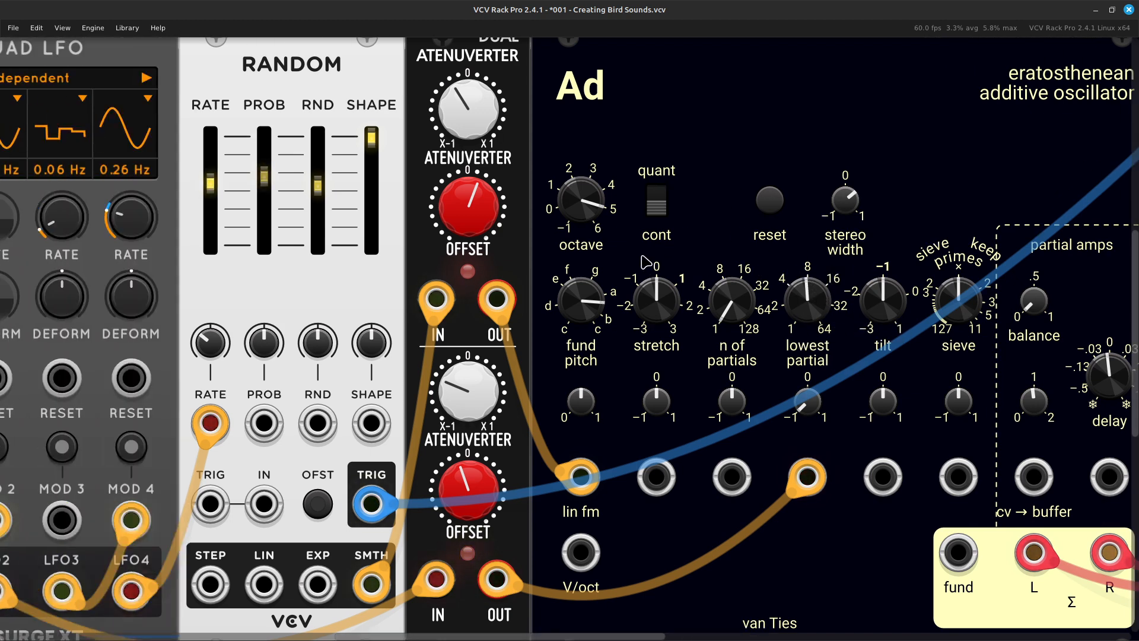
pyautogui.hscroll(4, 645, 261)
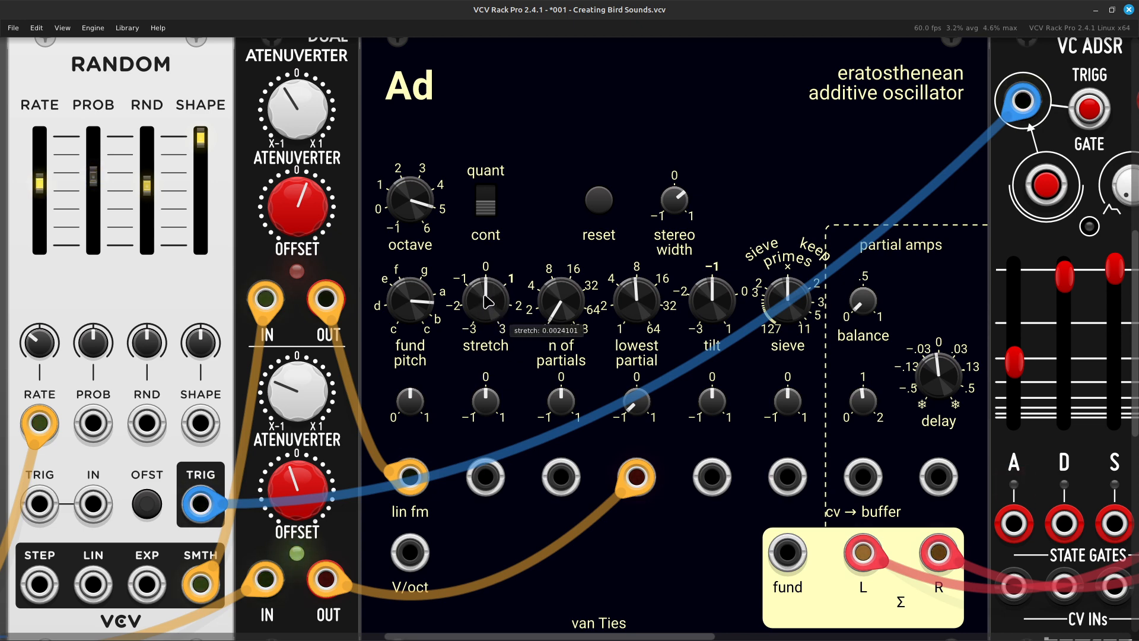
pyautogui.hscroll(-5, 483, 295)
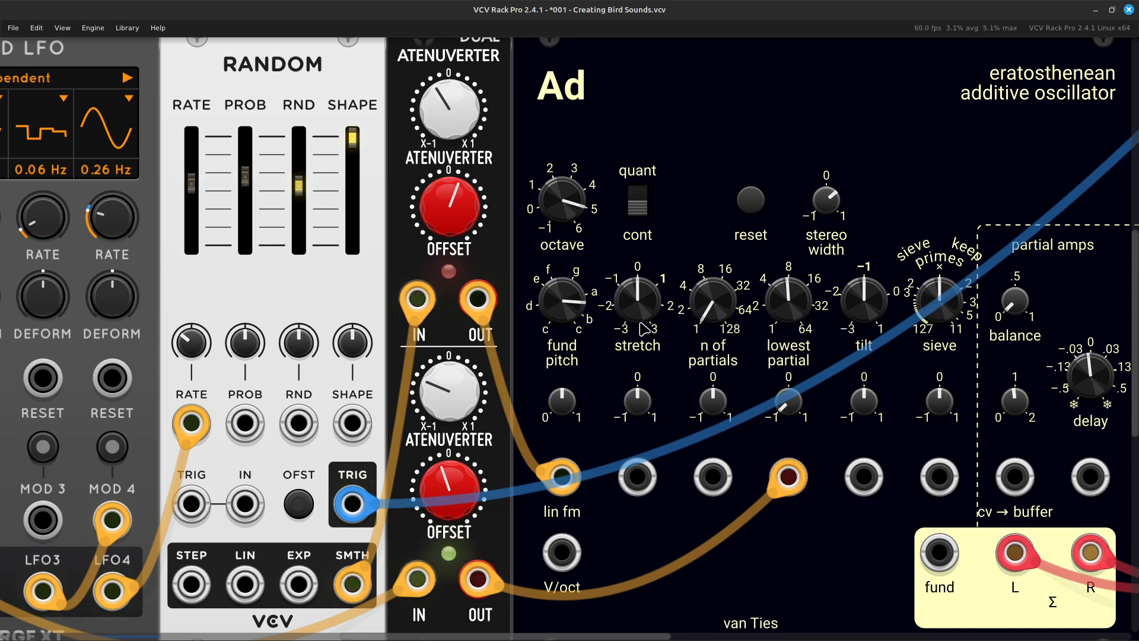
pyautogui.rightClick(645, 290)
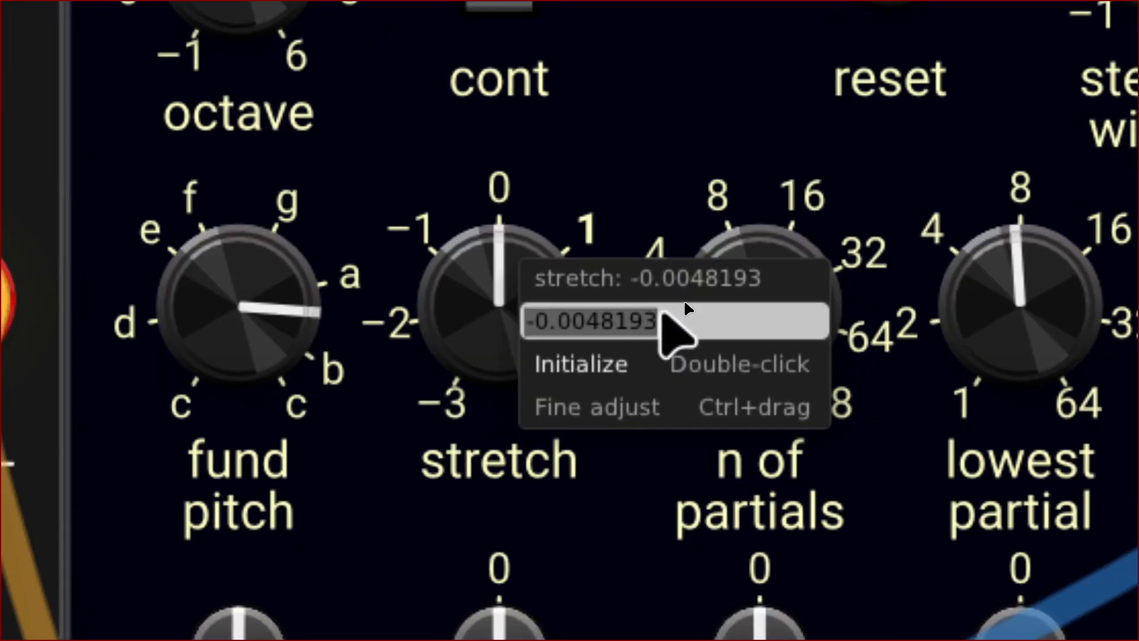
pyautogui.click(661, 312)
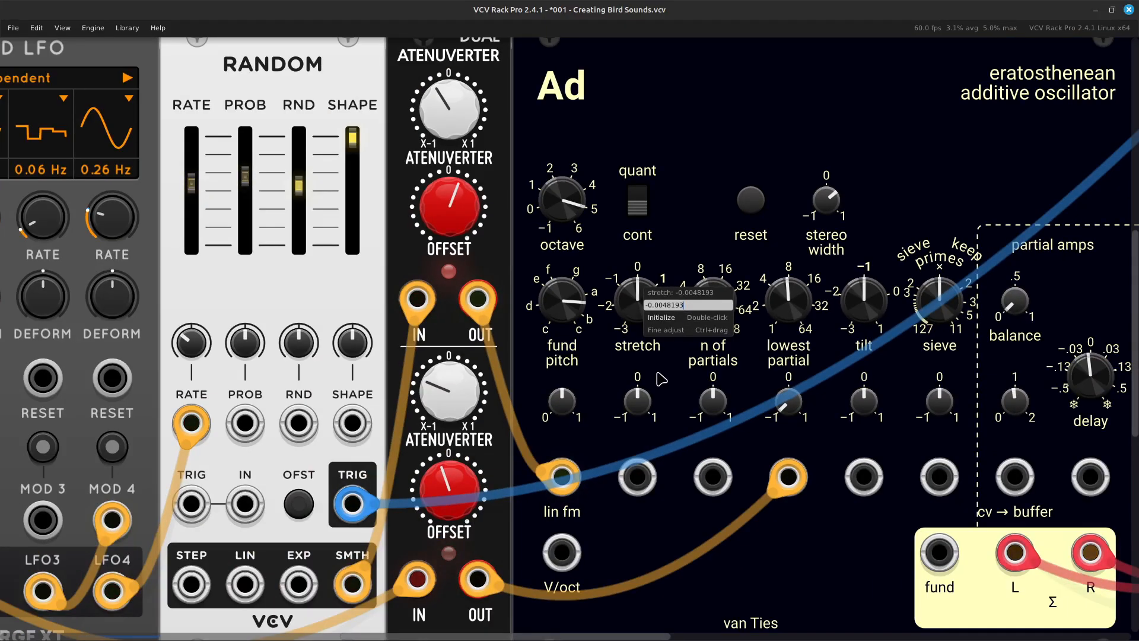
pyautogui.click(654, 367)
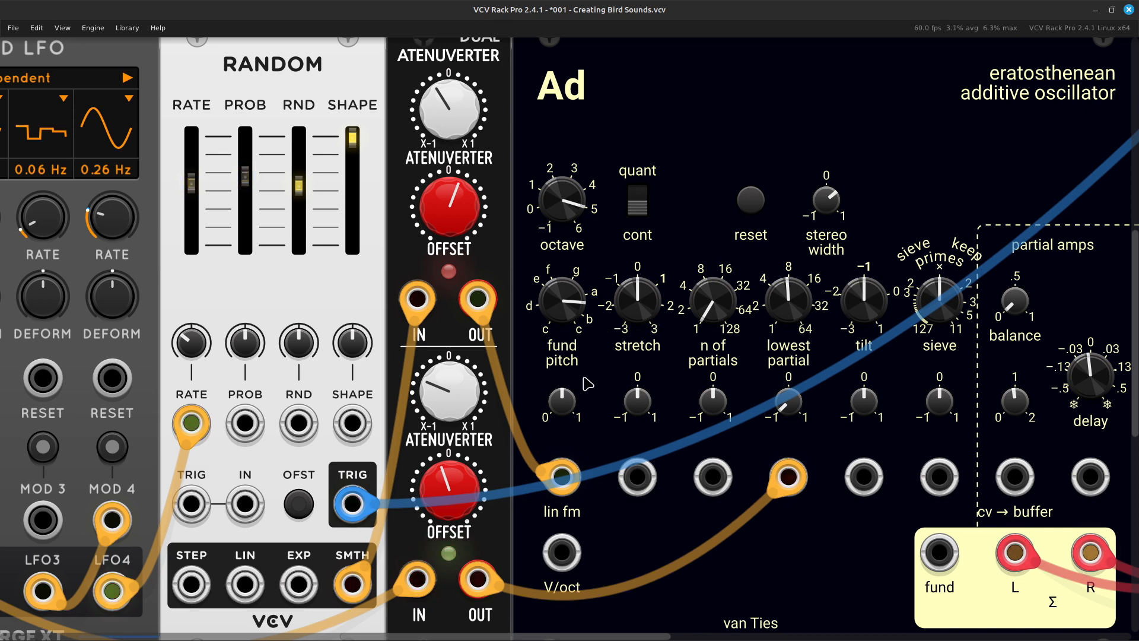
# Step: Examine the Ad oscillator's partials modulation, tilt, sieve, lowest partial and partial amps controls
pyautogui.hscroll(3, 578, 386)
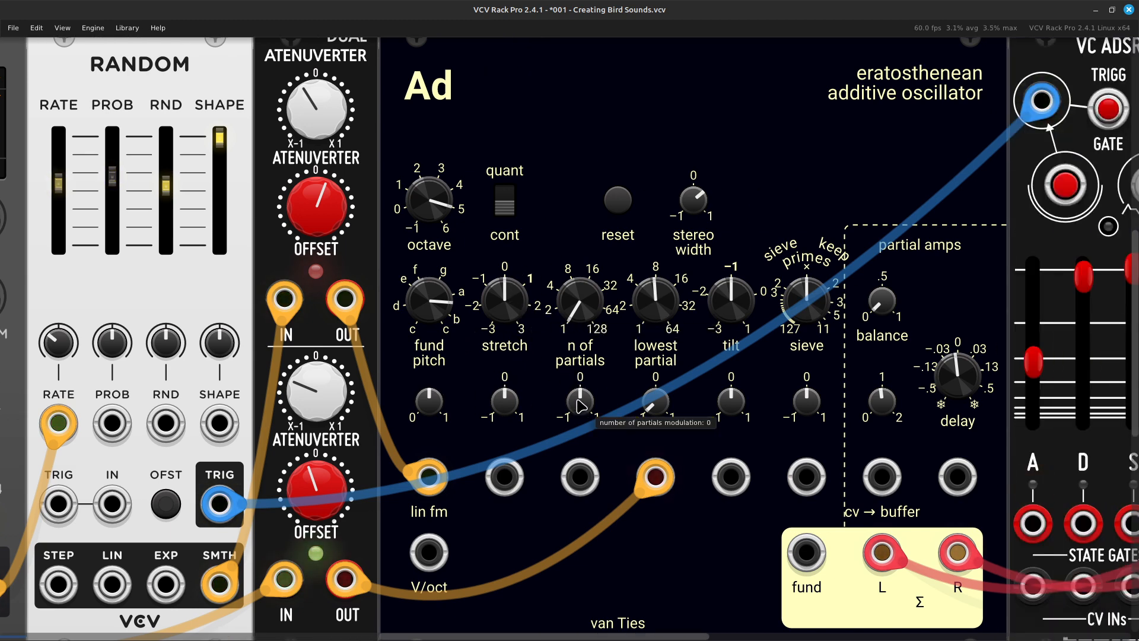
pyautogui.hscroll(3, 570, 405)
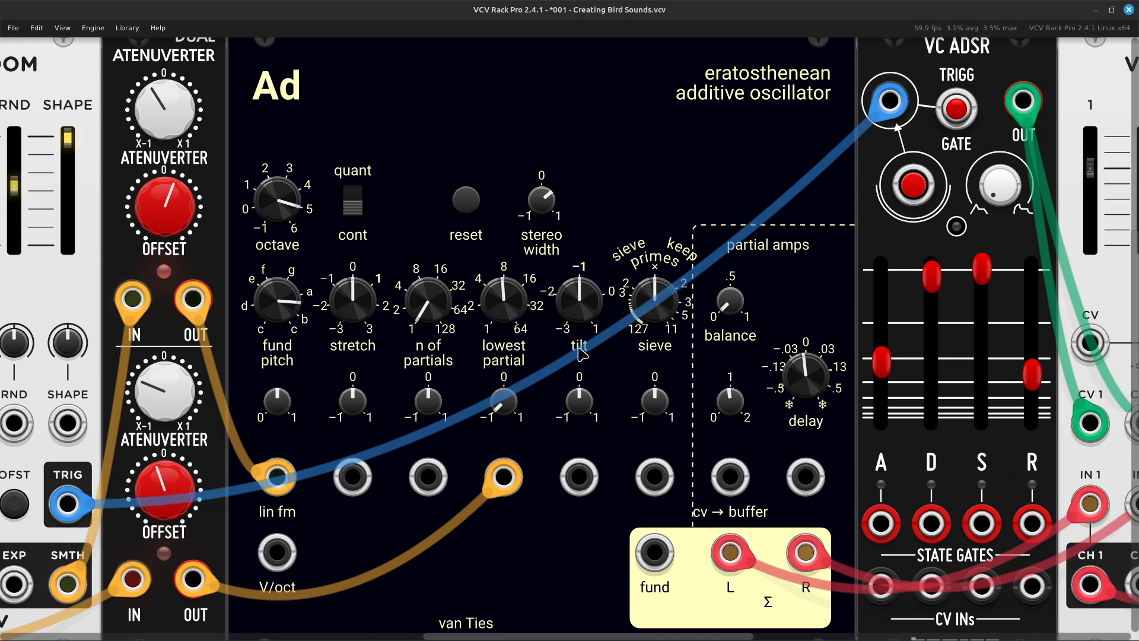
pyautogui.hscroll(3, 585, 365)
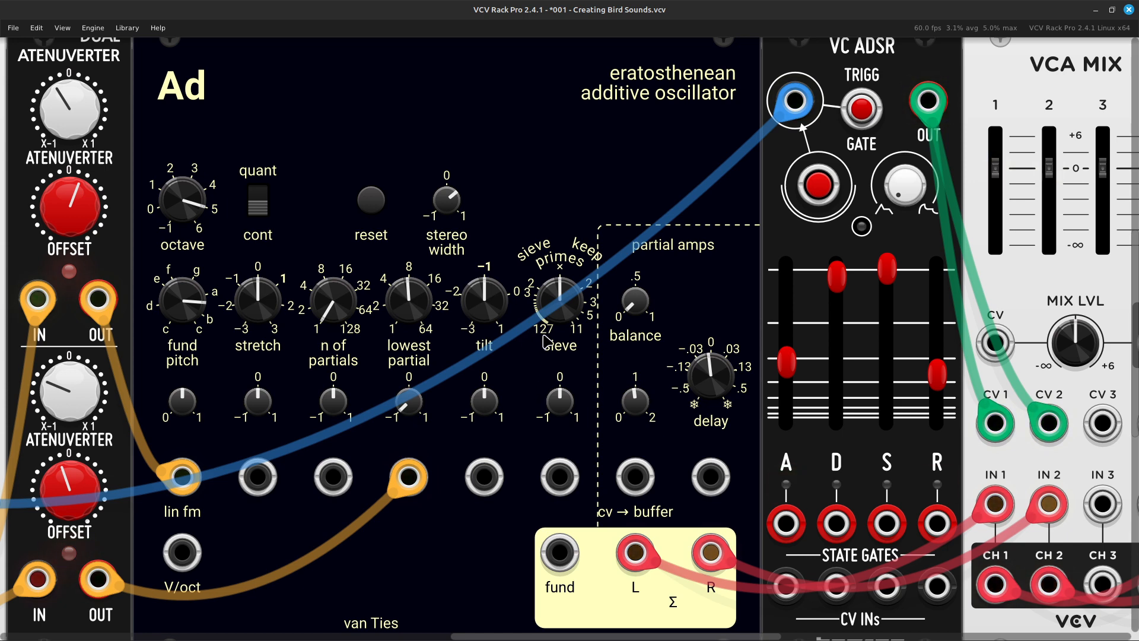
pyautogui.moveTo(553, 293)
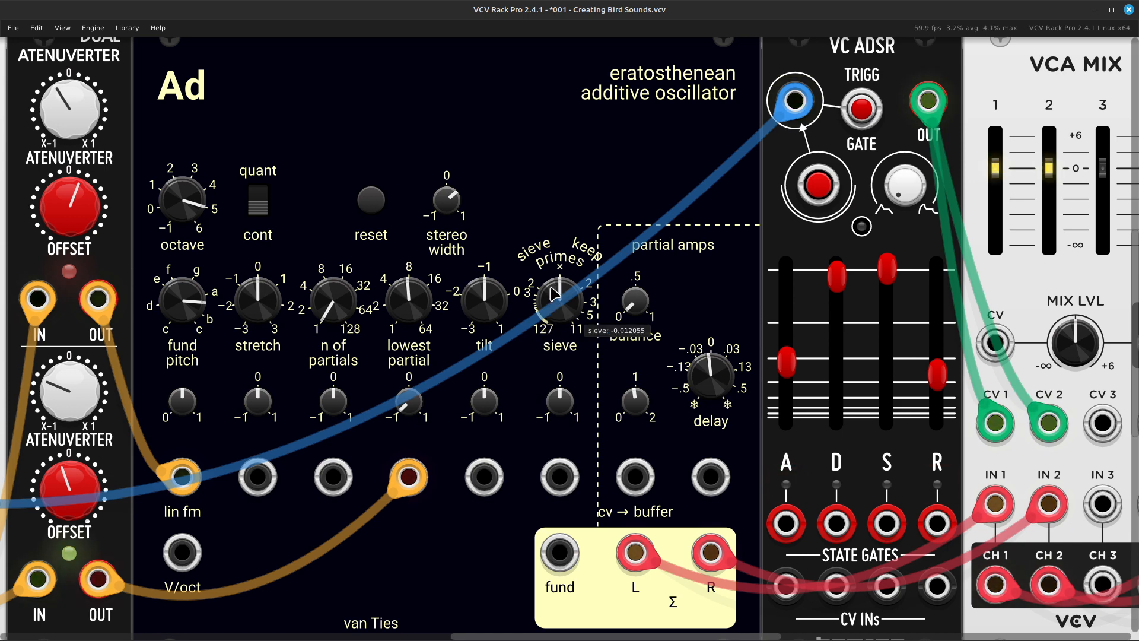
pyautogui.hscroll(-5, 554, 294)
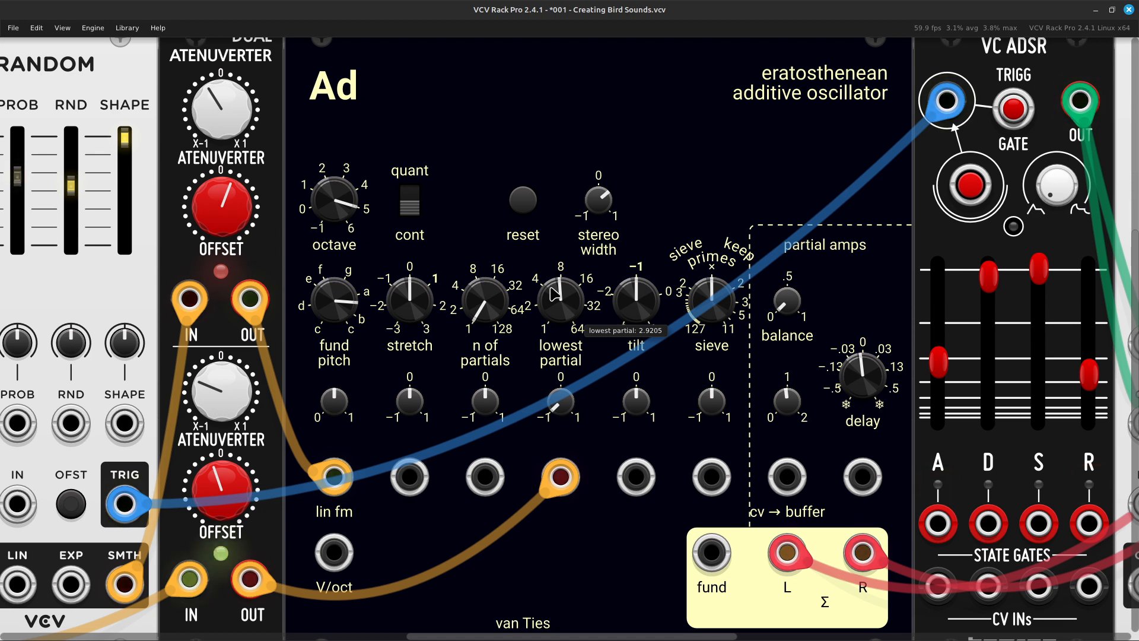
pyautogui.hscroll(10, 555, 293)
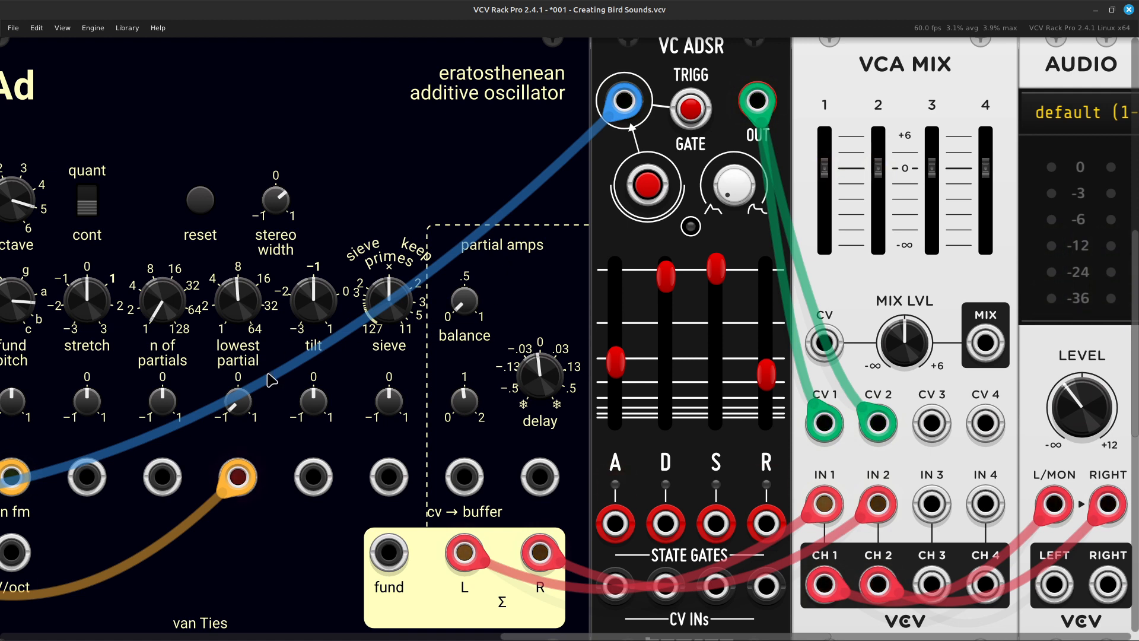
pyautogui.moveTo(460, 403)
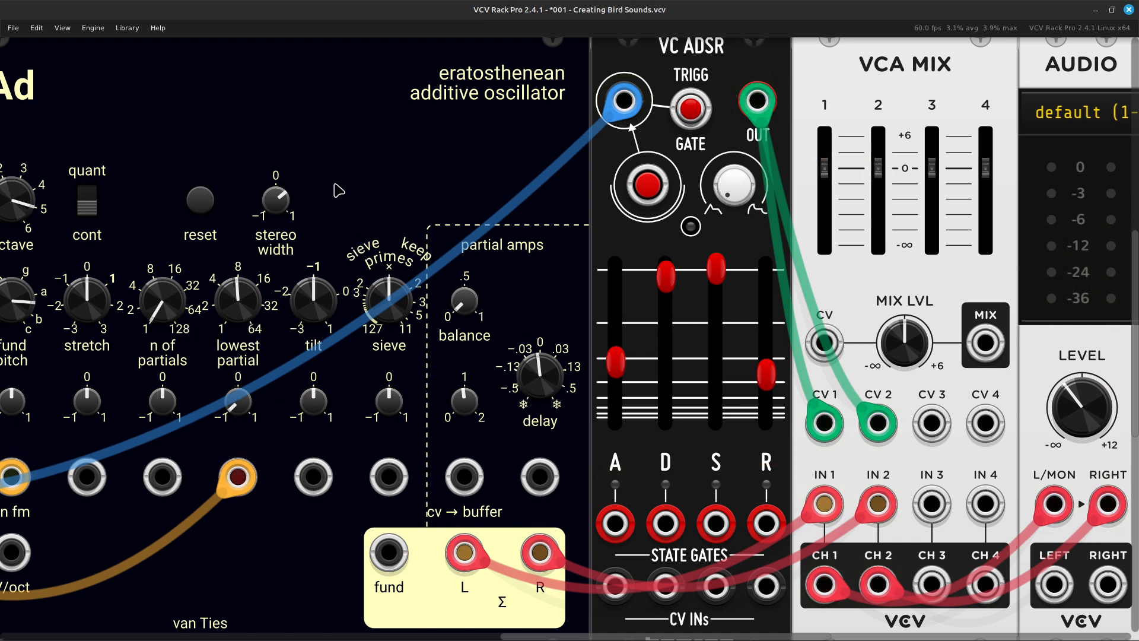
# Step: Compare the Ad oscillator's stereo width at about -0.05 and 0.38, and centre it at about 0
pyautogui.moveTo(274, 208)
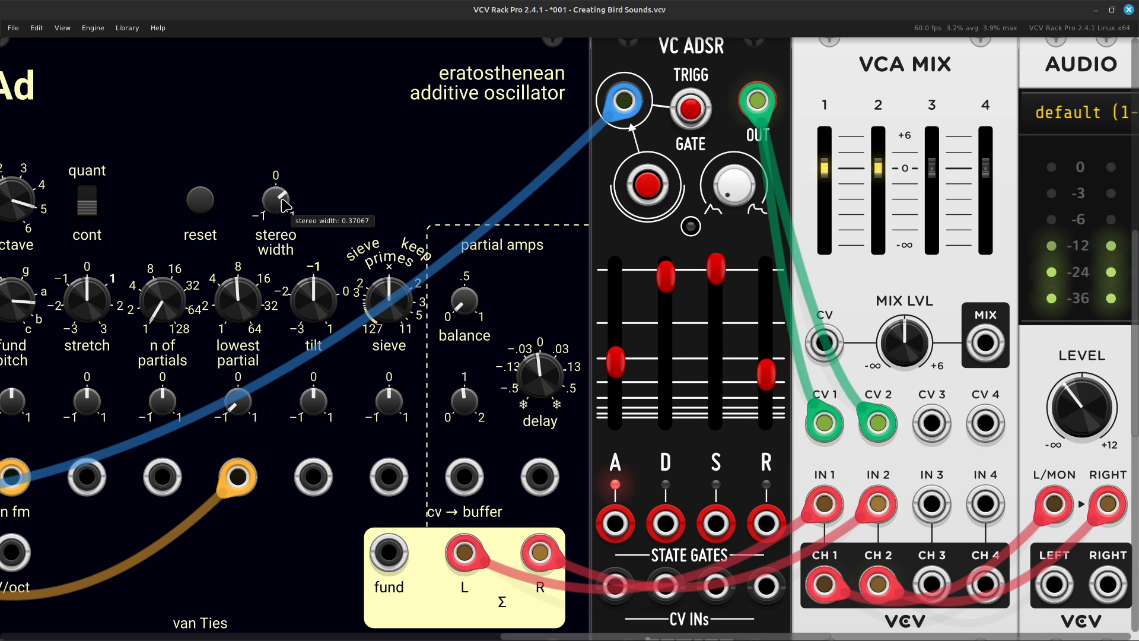
pyautogui.moveTo(275, 200); pyautogui.dragTo(275, 213)
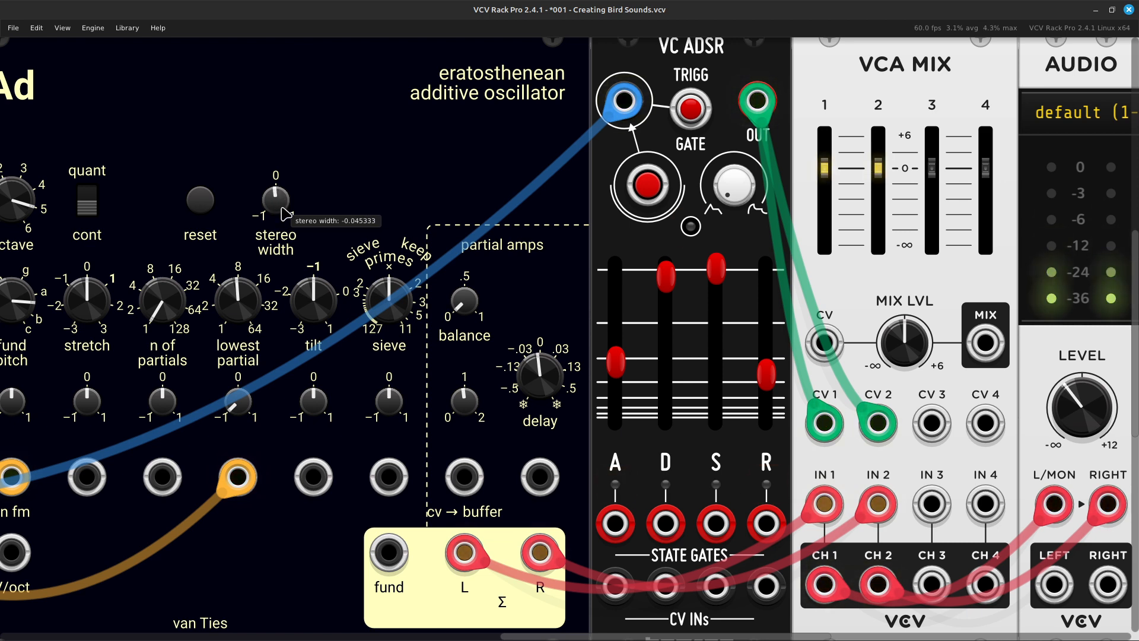
pyautogui.moveTo(277, 202)
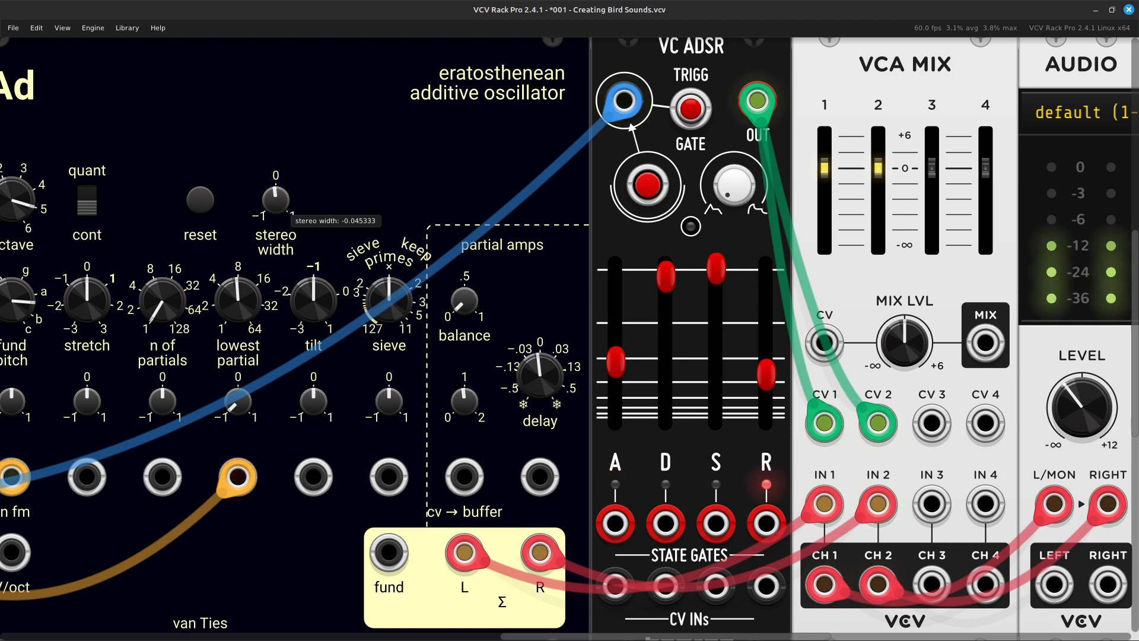
pyautogui.moveTo(276, 200); pyautogui.dragTo(276, 108)
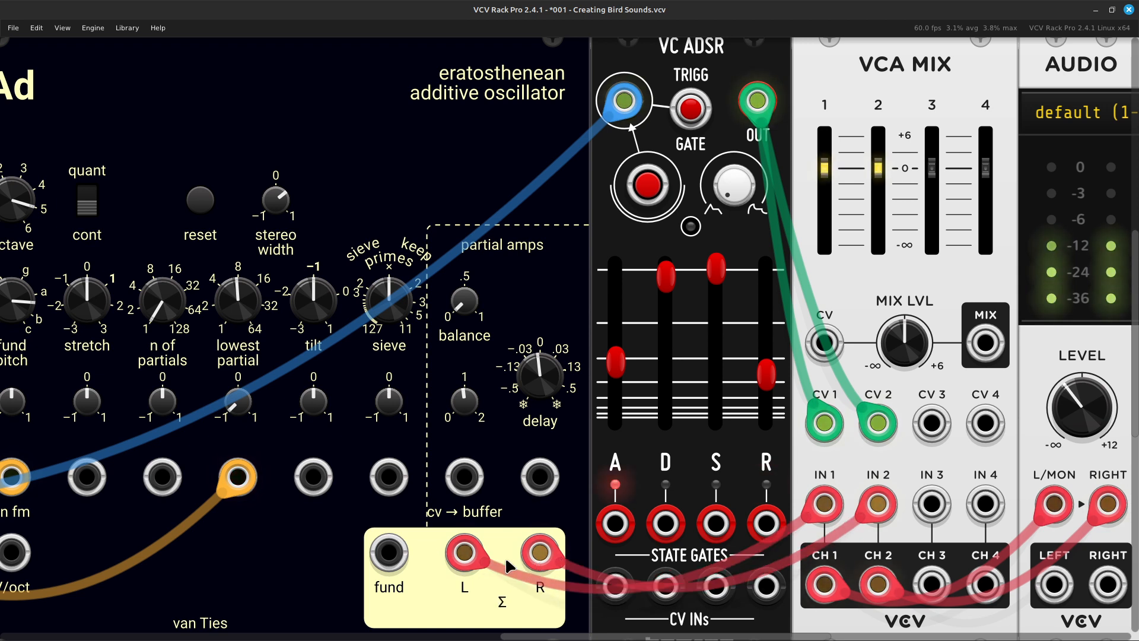
pyautogui.moveTo(281, 212)
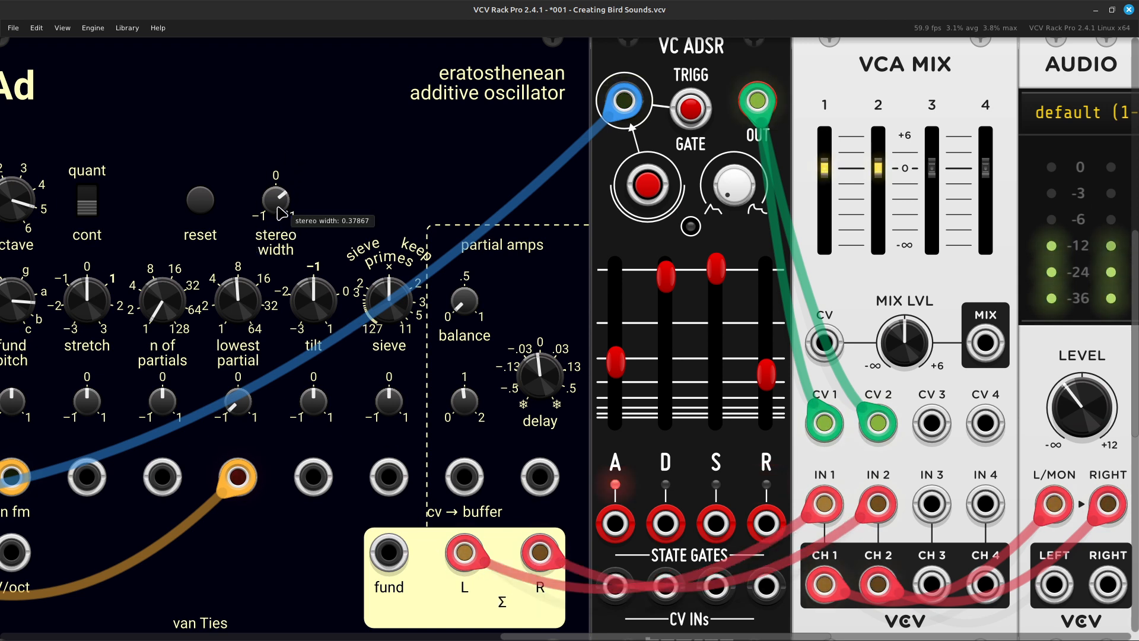
pyautogui.moveTo(281, 212); pyautogui.dragTo(281, 225)
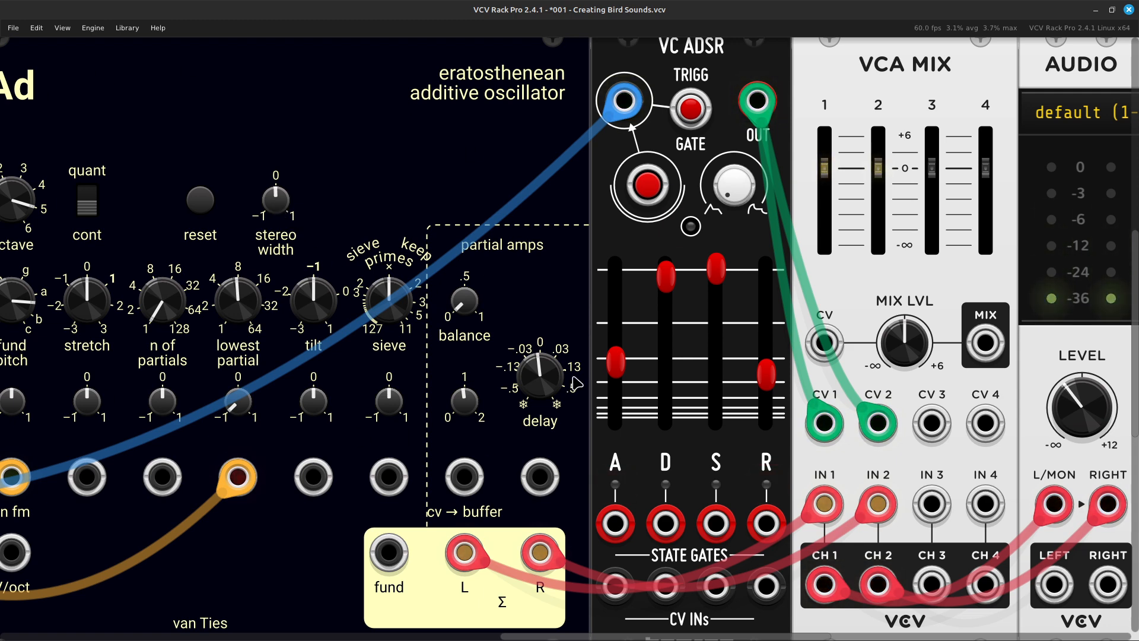
# Step: Follow the Ad oscillator's sum outputs to the VCA Mix, and check the VC ADSR's decay time and envelope sliders
pyautogui.scroll(-3, 576, 384)
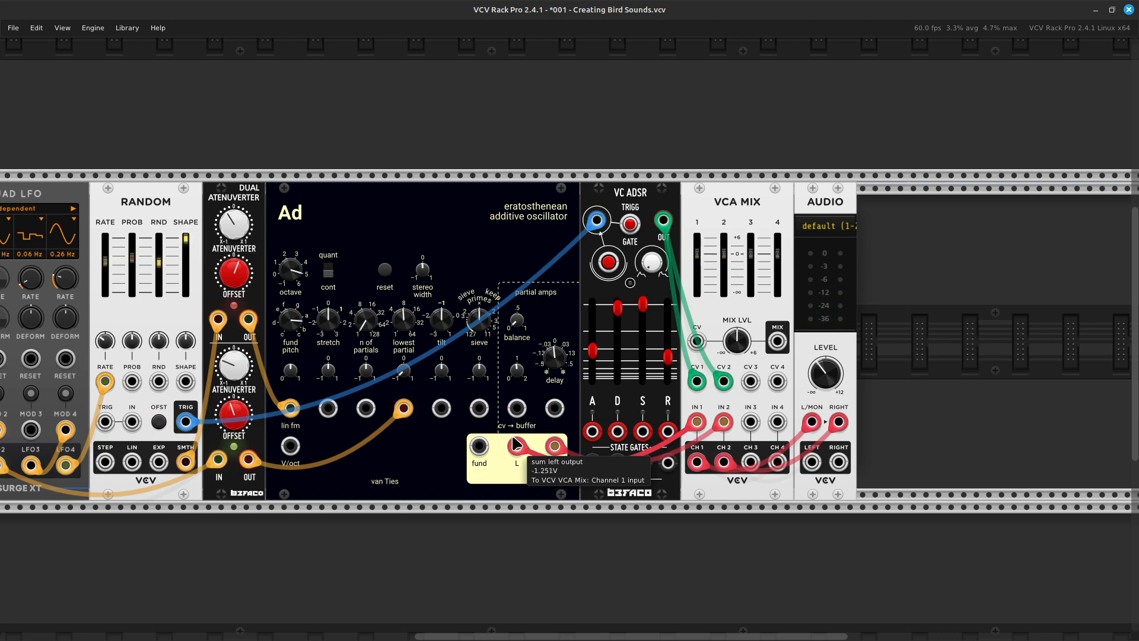
pyautogui.hotkey('ctrl', '=')
pyautogui.hotkey('ctrl', '=')
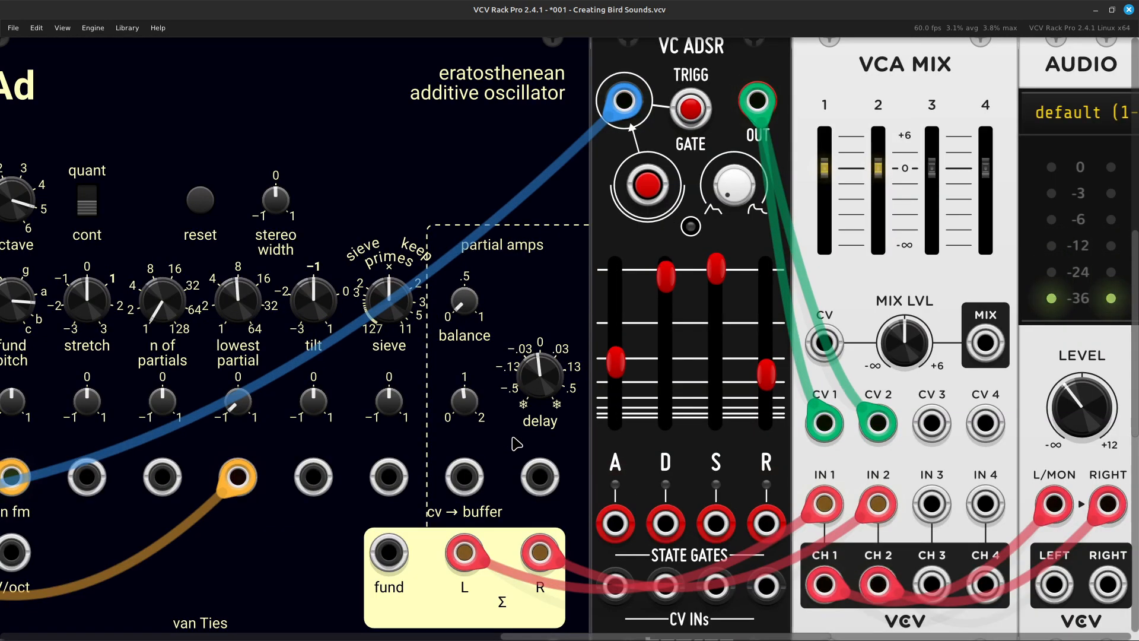
pyautogui.press('Right')
pyautogui.scroll(5, 516, 443)
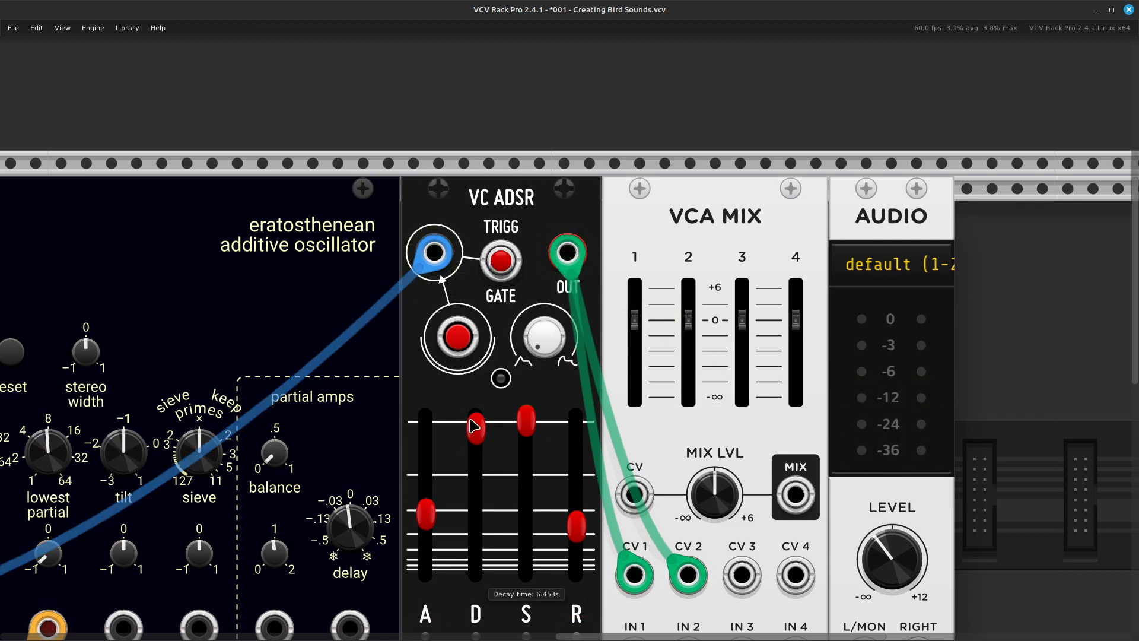
pyautogui.scroll(-4, 473, 425)
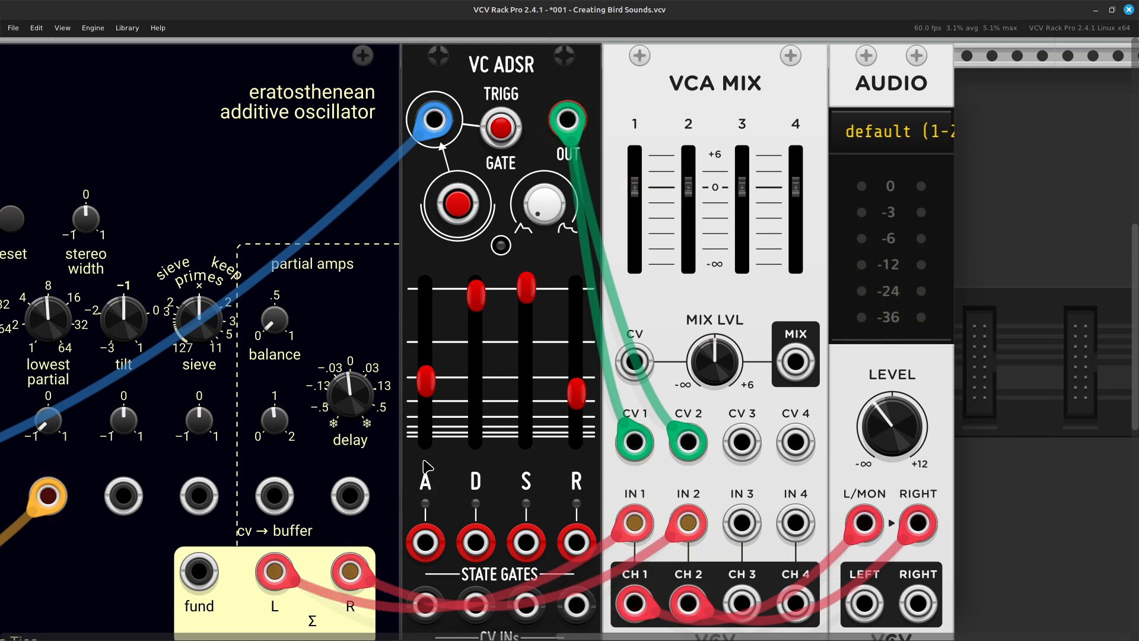
# Step: Trace the cable from the Random module's trigger output to the VC ADSR's trigger input
pyautogui.hscroll(-10, 425, 466)
pyautogui.scroll(-3, 426, 466)
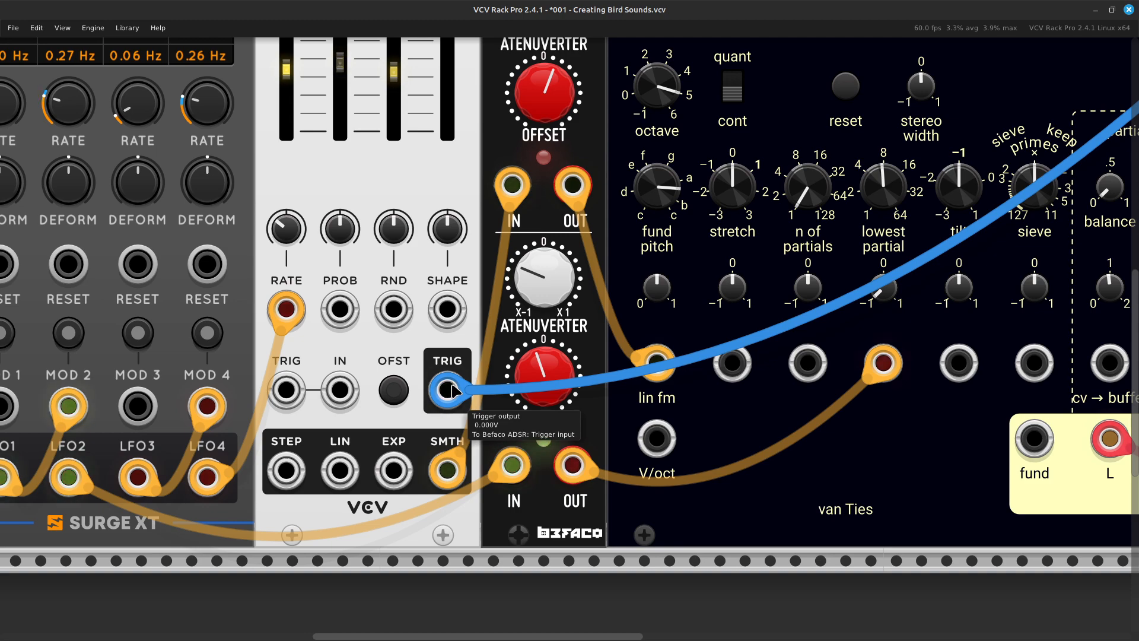
pyautogui.press('Right')
pyautogui.press('Up')
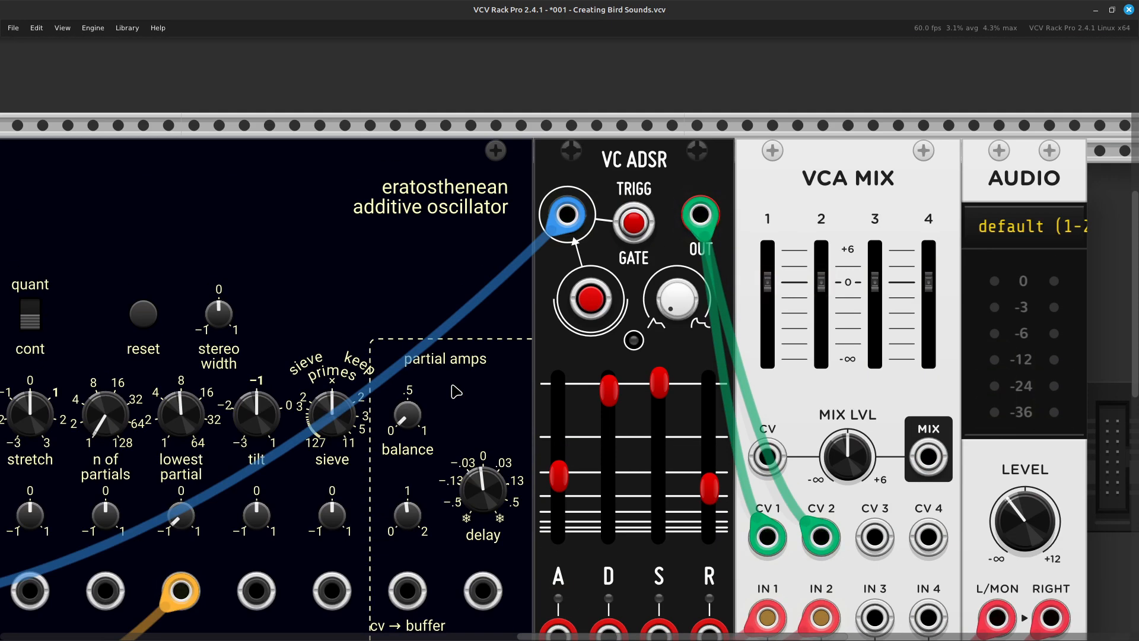
# Step: Raise the VC ADSR's attack time to 0.086217 s
pyautogui.press('Right')
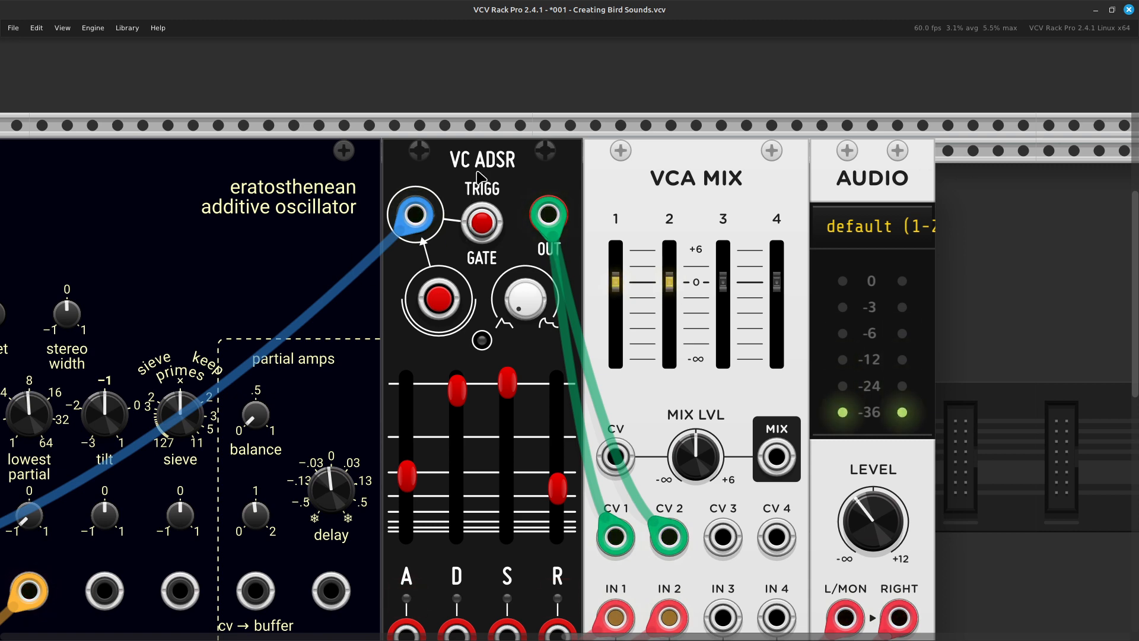
pyautogui.scroll(-3, 420, 437)
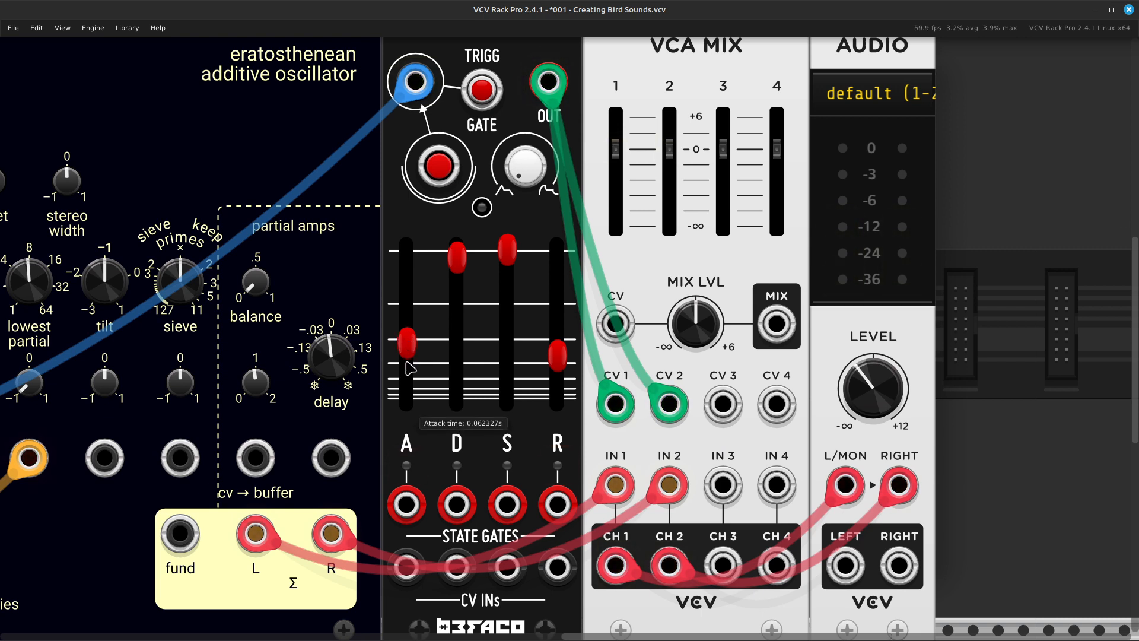
pyautogui.moveTo(407, 342)
pyautogui.mouseDown()
pyautogui.moveTo(407, 398)
pyautogui.moveTo(407, 340)
pyautogui.mouseUp()
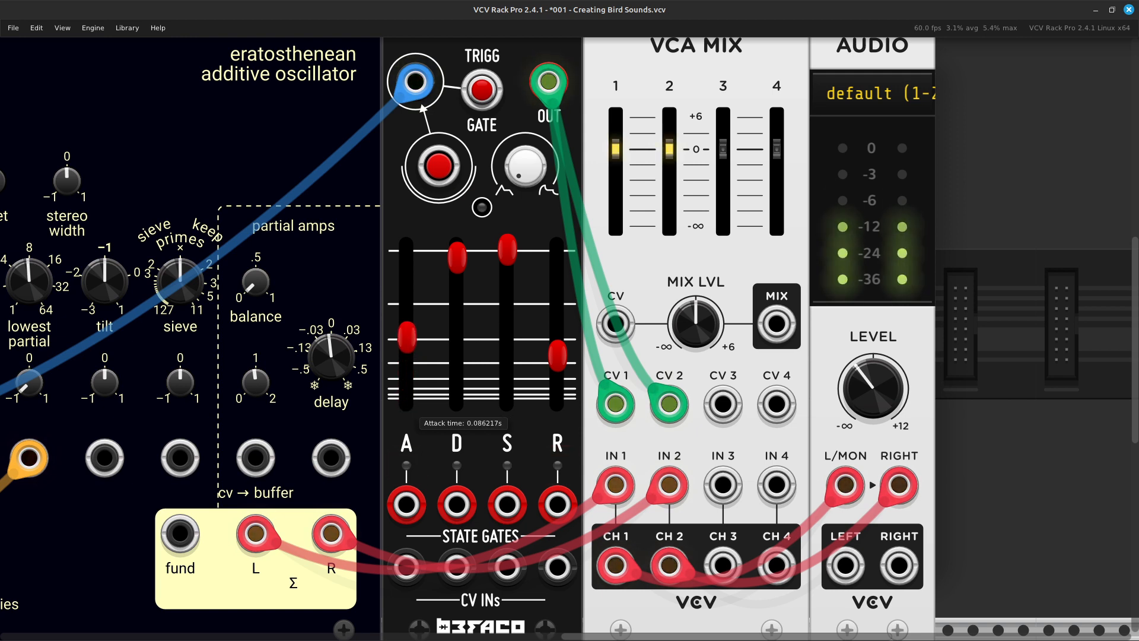
# Step: Fine-tune the VC ADSR's attack time, trying 0.083464 s and 0.075723 s, and shorten its release time
pyautogui.moveTo(407, 347); pyautogui.dragTo(407, 338)
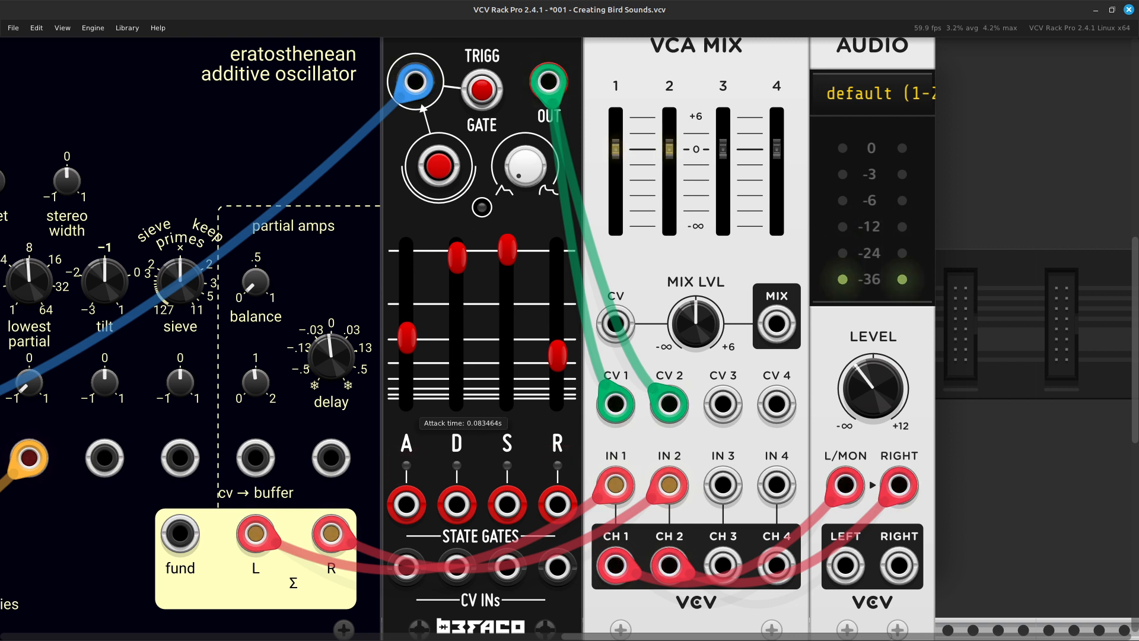
pyautogui.moveTo(407, 338)
pyautogui.mouseDown()
pyautogui.moveTo(407, 354)
pyautogui.moveTo(407, 340)
pyautogui.mouseUp()
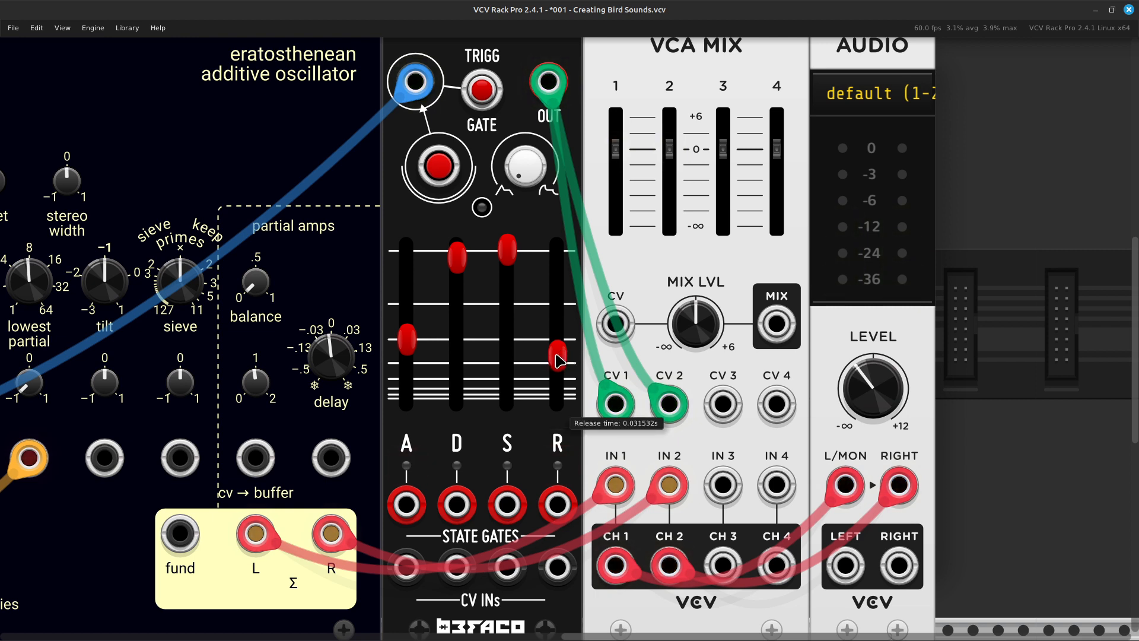
pyautogui.moveTo(563, 362)
pyautogui.mouseDown()
pyautogui.moveTo(564, 317)
pyautogui.moveTo(558, 360)
pyautogui.mouseUp()
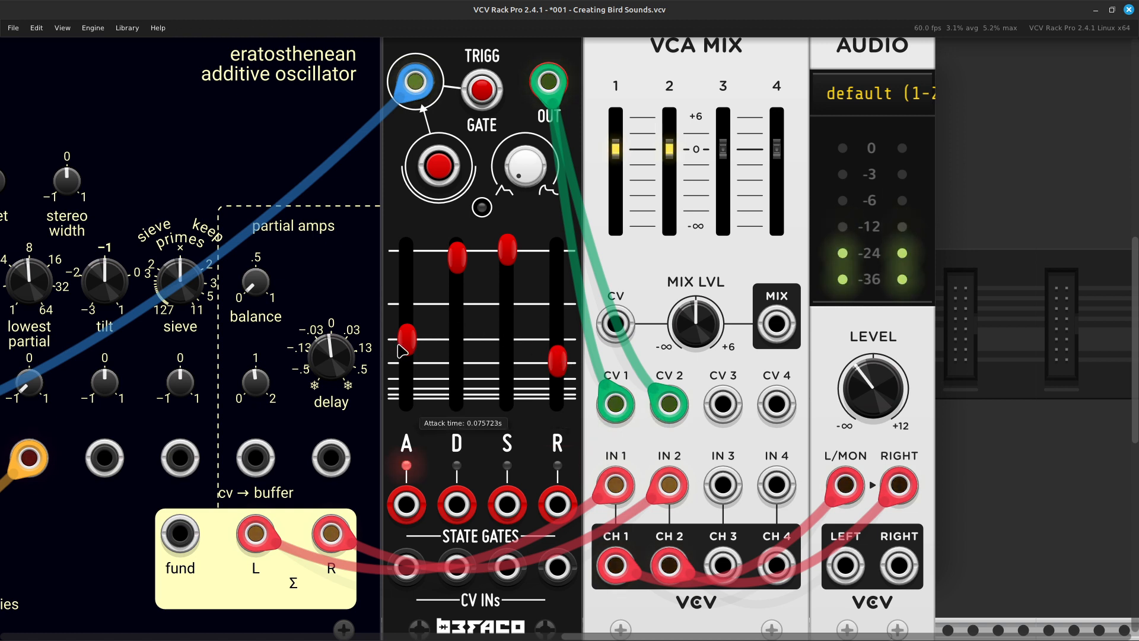
pyautogui.moveTo(407, 347); pyautogui.dragTo(407, 336)
pyautogui.moveTo(557, 360); pyautogui.dragTo(557, 364)
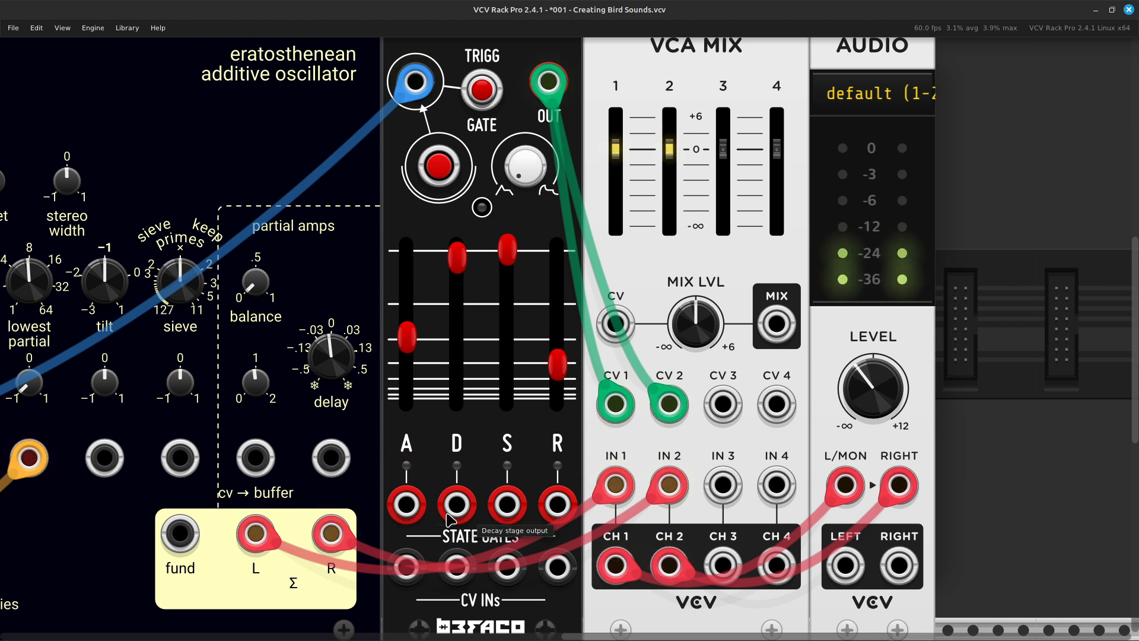
# Step: Search the module library for "min", add the MindMeld MixMaster Jr, and place it in the row directly beneath the Quad LFO
pyautogui.hscroll(-3, 562, 507)
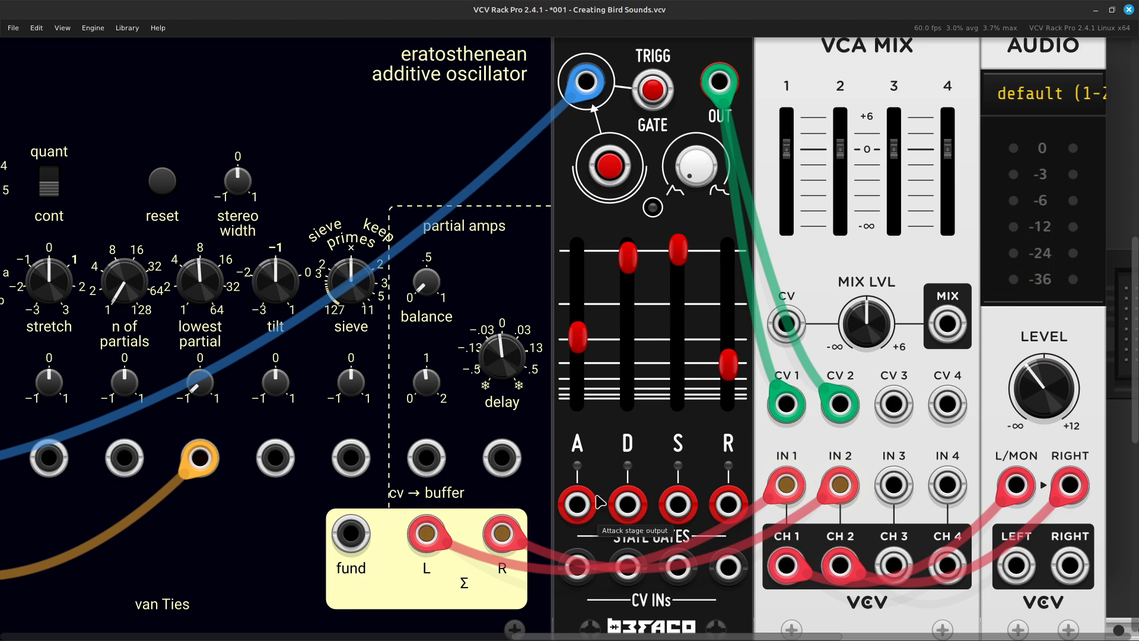
pyautogui.hotkey('ctrl', '-')
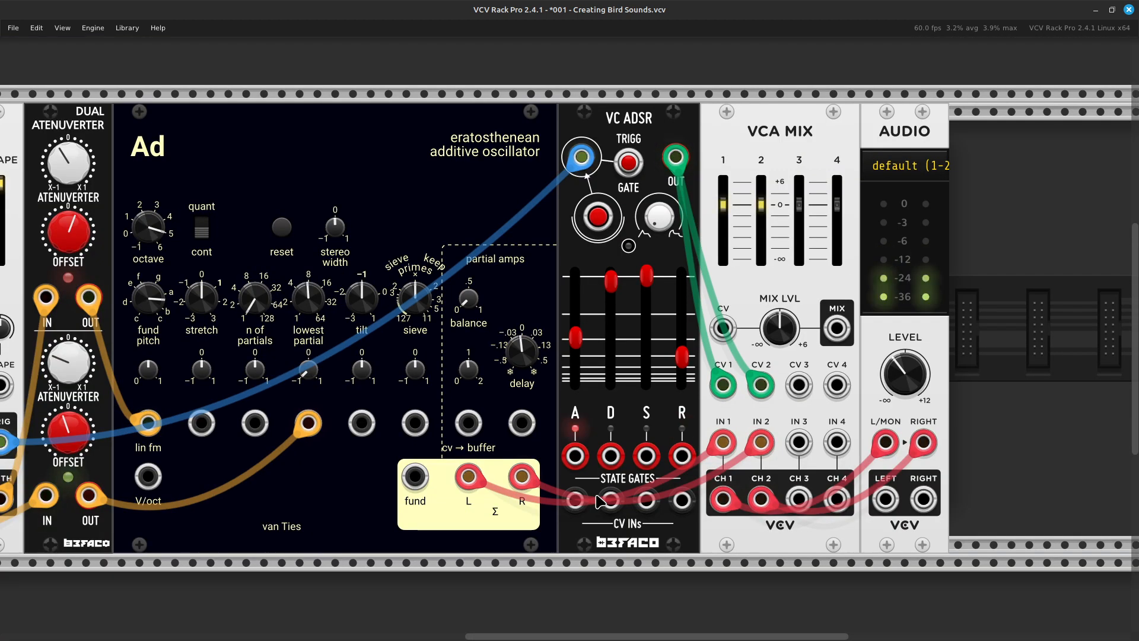
pyautogui.hotkey('ctrl', '-')
pyautogui.press('Left')
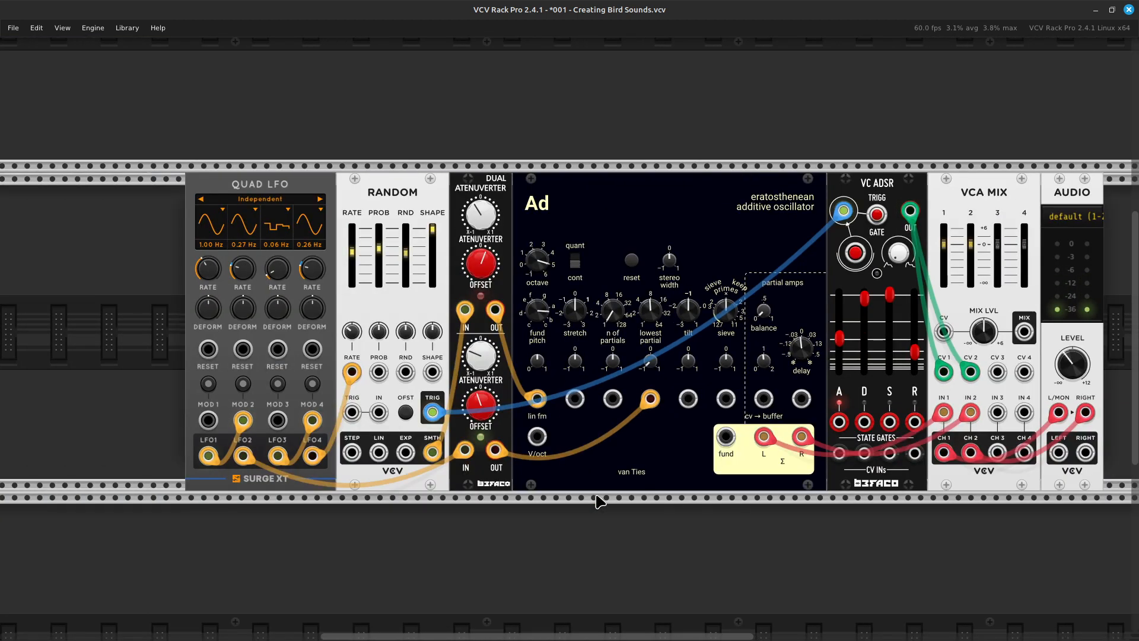
pyautogui.press('Left')
pyautogui.press('Down')
pyautogui.press('Down')
pyautogui.press('Up')
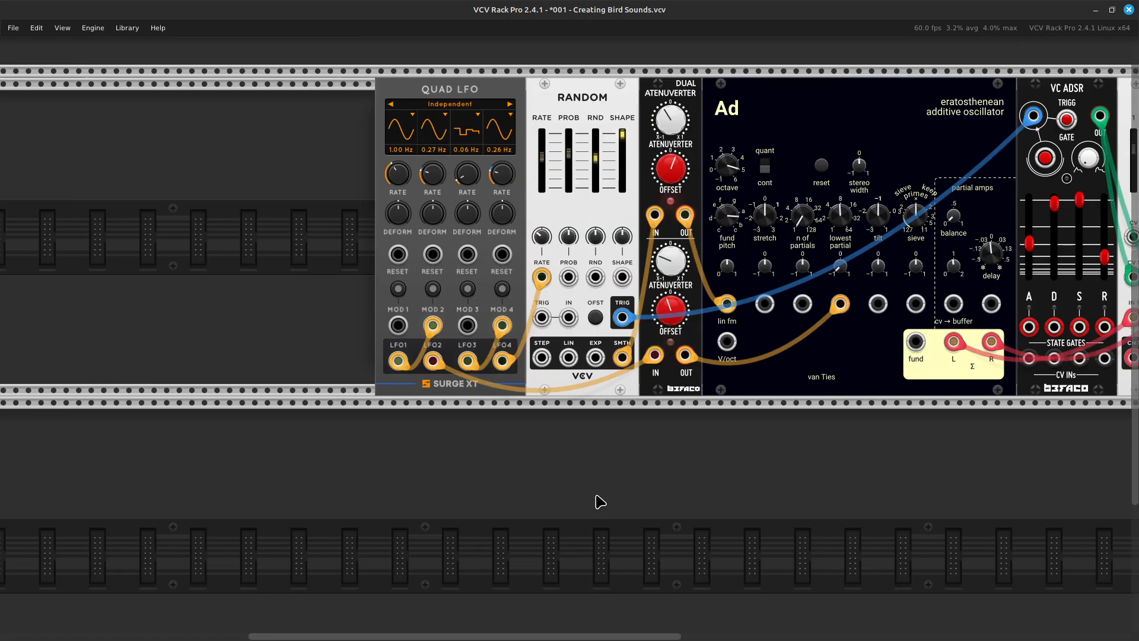
pyautogui.press('Right')
pyautogui.press('Right')
pyautogui.press('Right')
pyautogui.press('Right')
pyautogui.press('Down')
pyautogui.press('Down')
pyautogui.rightClick(561, 473)
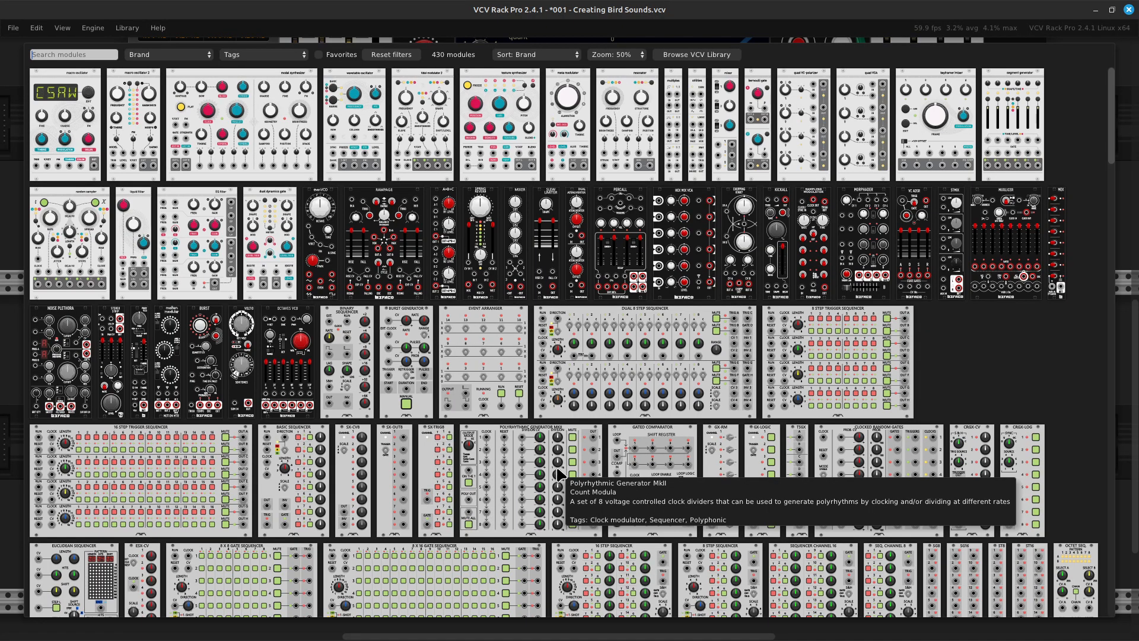
pyautogui.write('min')
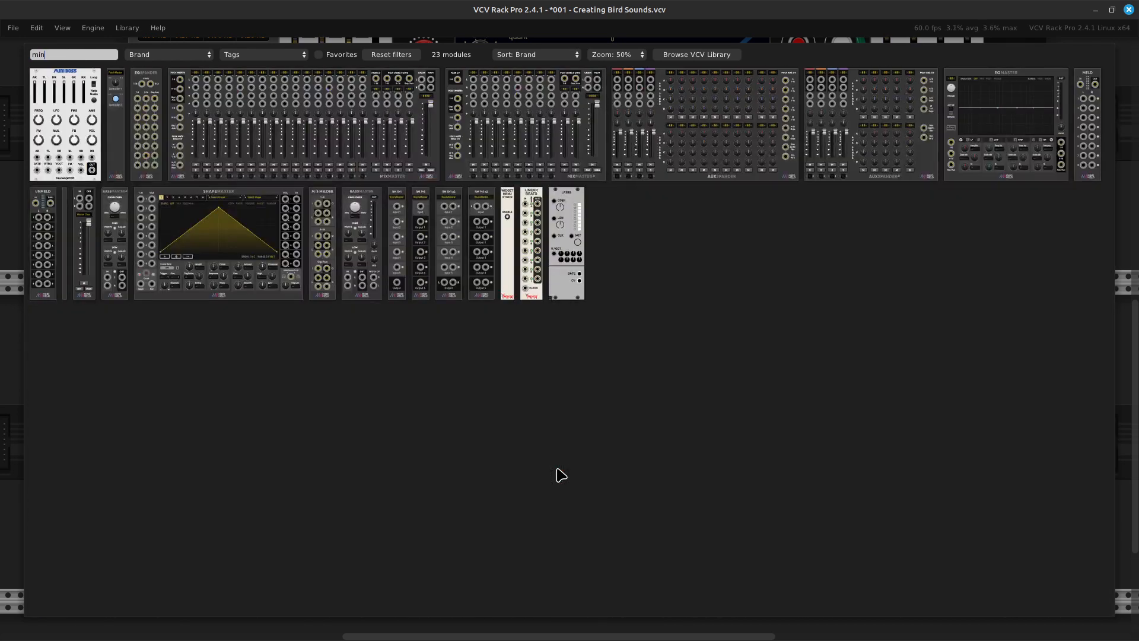
pyautogui.click(525, 124)
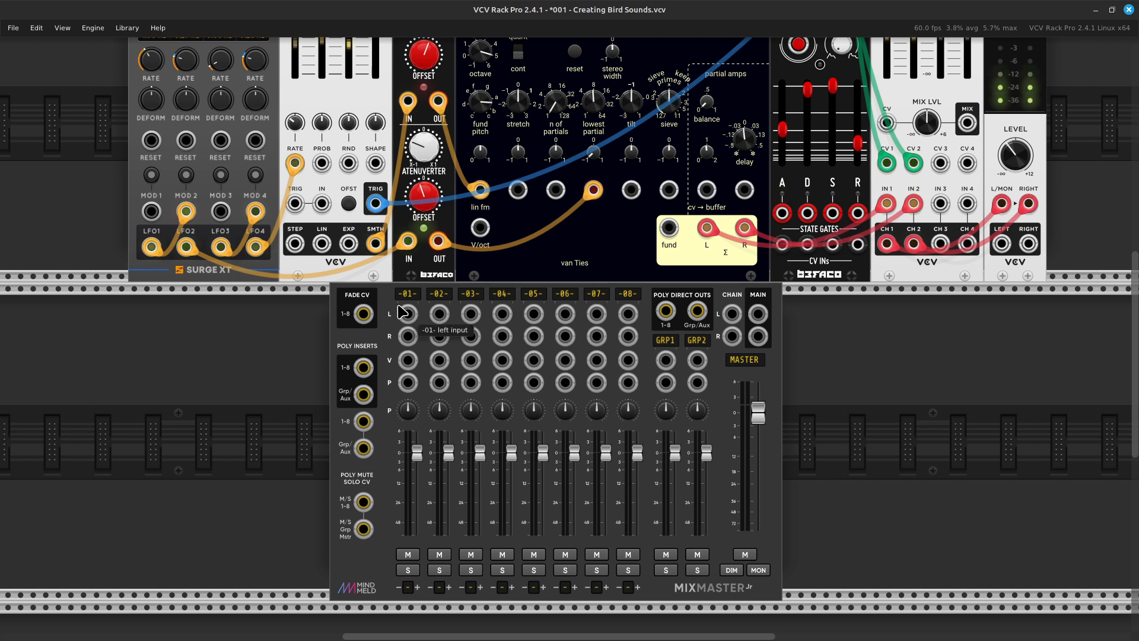
pyautogui.moveTo(392, 313); pyautogui.dragTo(189, 317)
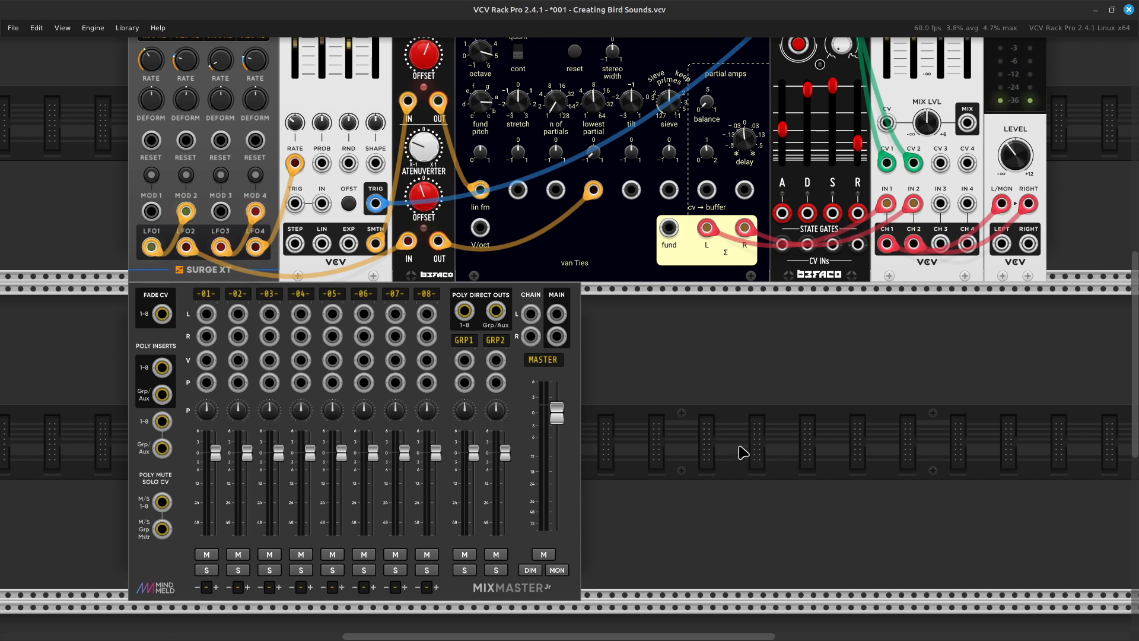
# Step: Add the MindMeld AuxSpanderJr expander directly beside the MixMaster Jr
pyautogui.hscroll(5, 694, 479)
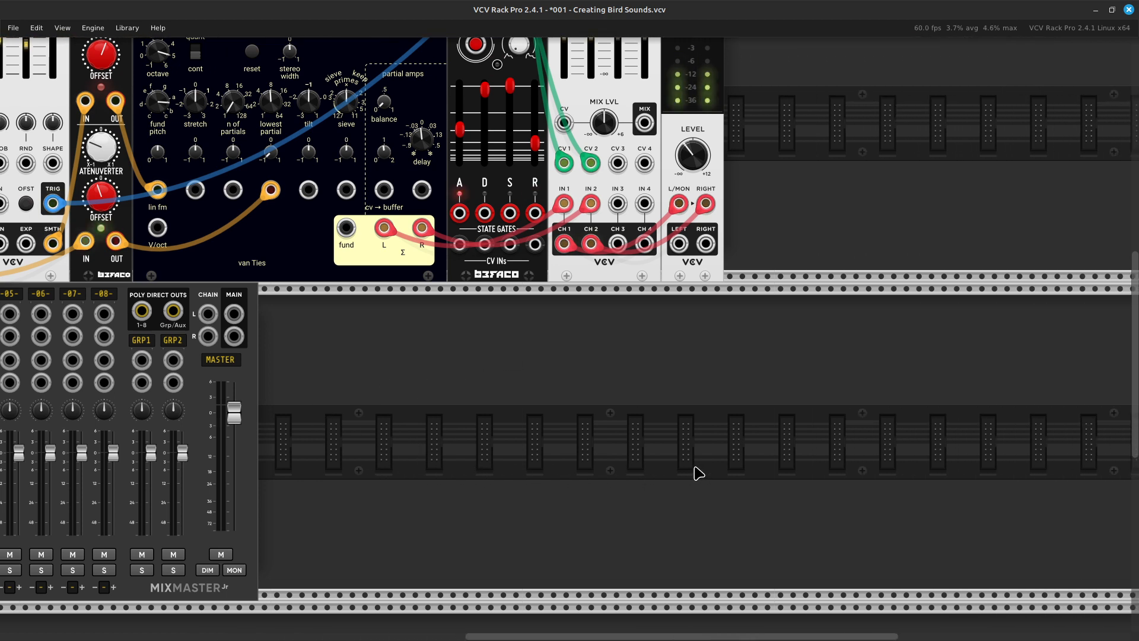
pyautogui.hscroll(-4, 697, 472)
pyautogui.rightClick(578, 503)
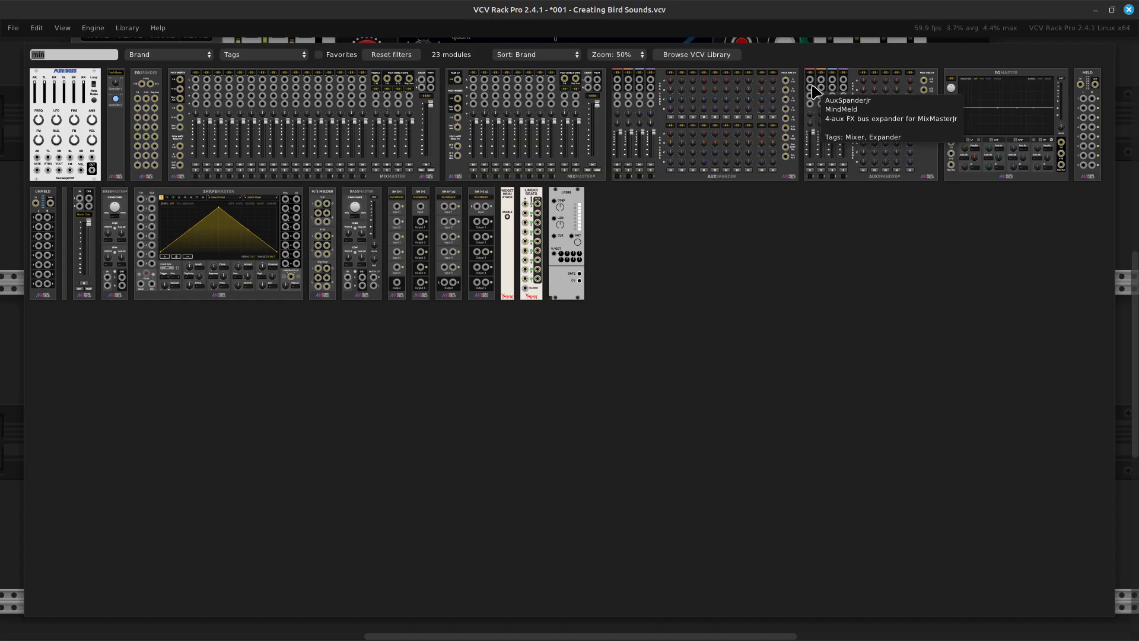
pyautogui.click(841, 132)
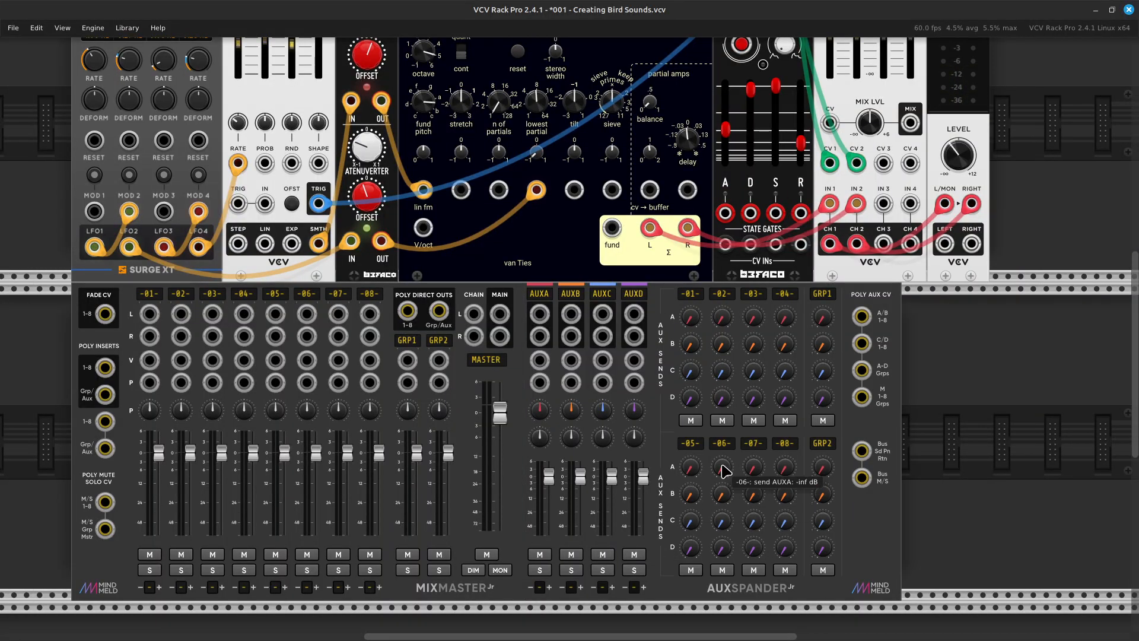
# Step: Search the module library for "rev", add the Surge XT Reverb 2, and place it directly against the AuxSpander Jr
pyautogui.hscroll(5, 587, 463)
pyautogui.hscroll(4, 596, 439)
pyautogui.scroll(5, 596, 439)
pyautogui.scroll(-6, 597, 474)
pyautogui.rightClick(608, 421)
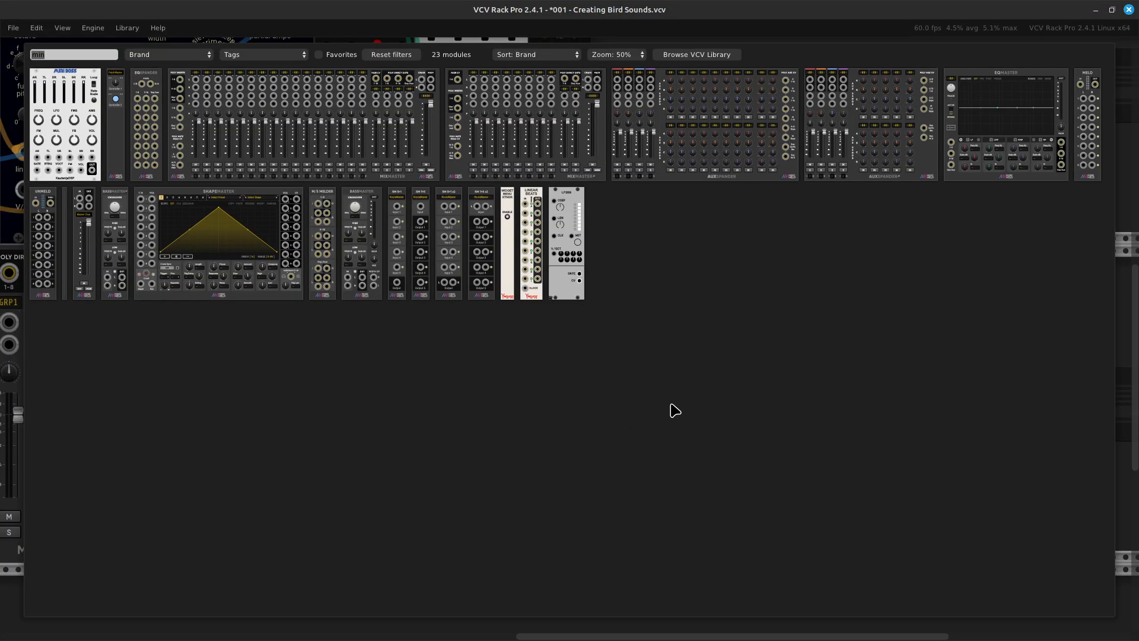
pyautogui.press('BackSpace')
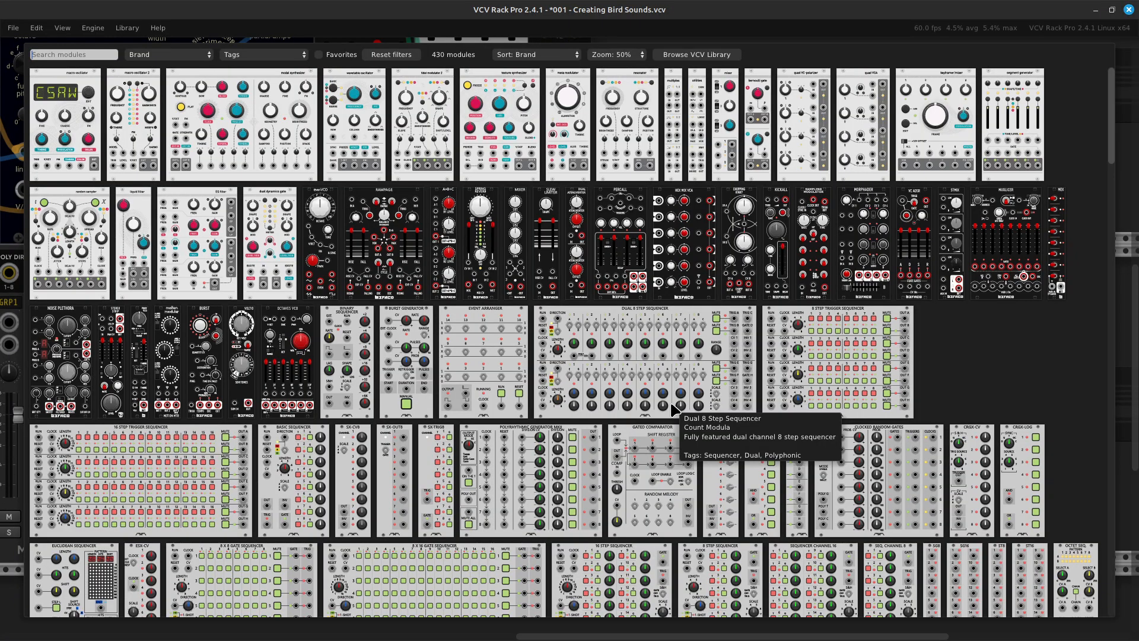
pyautogui.write('rev')
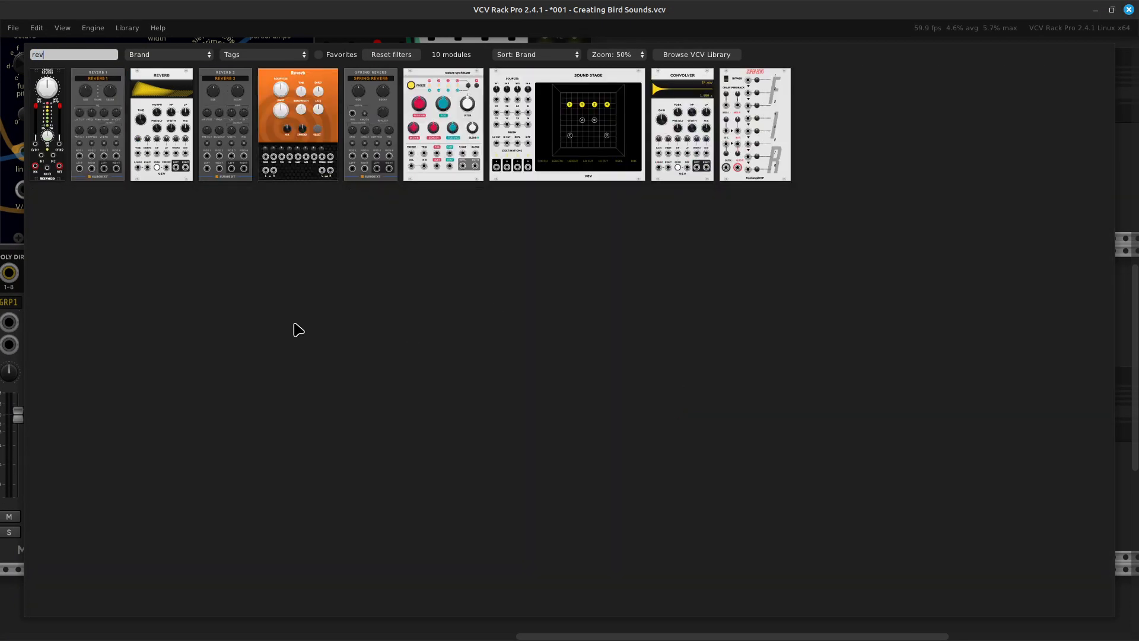
pyautogui.click(232, 142)
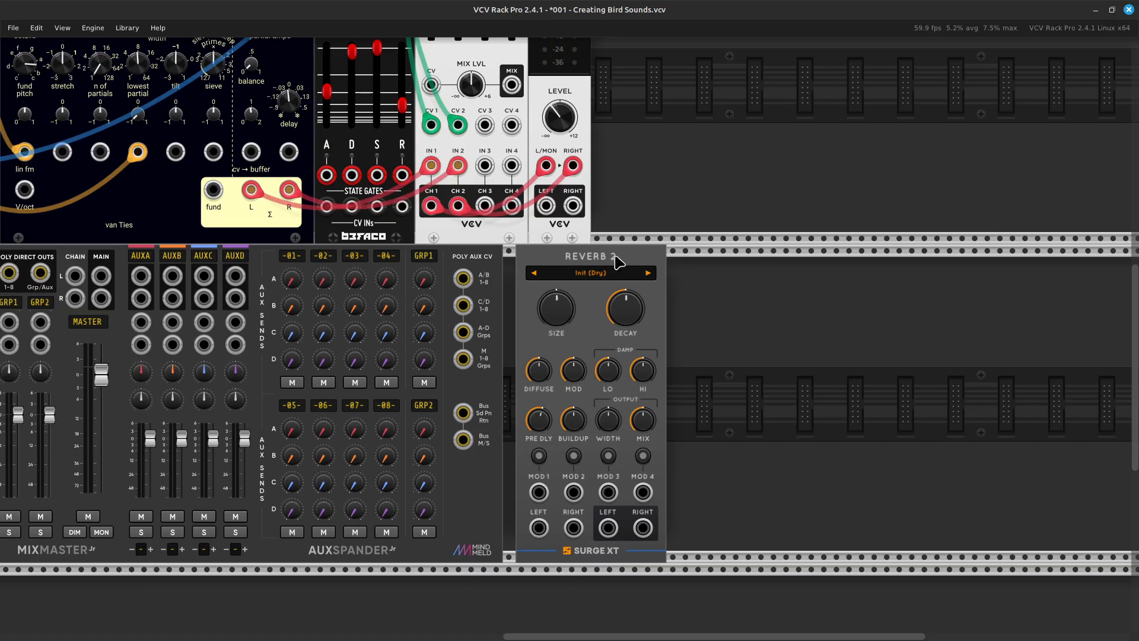
pyautogui.moveTo(622, 265); pyautogui.dragTo(576, 270)
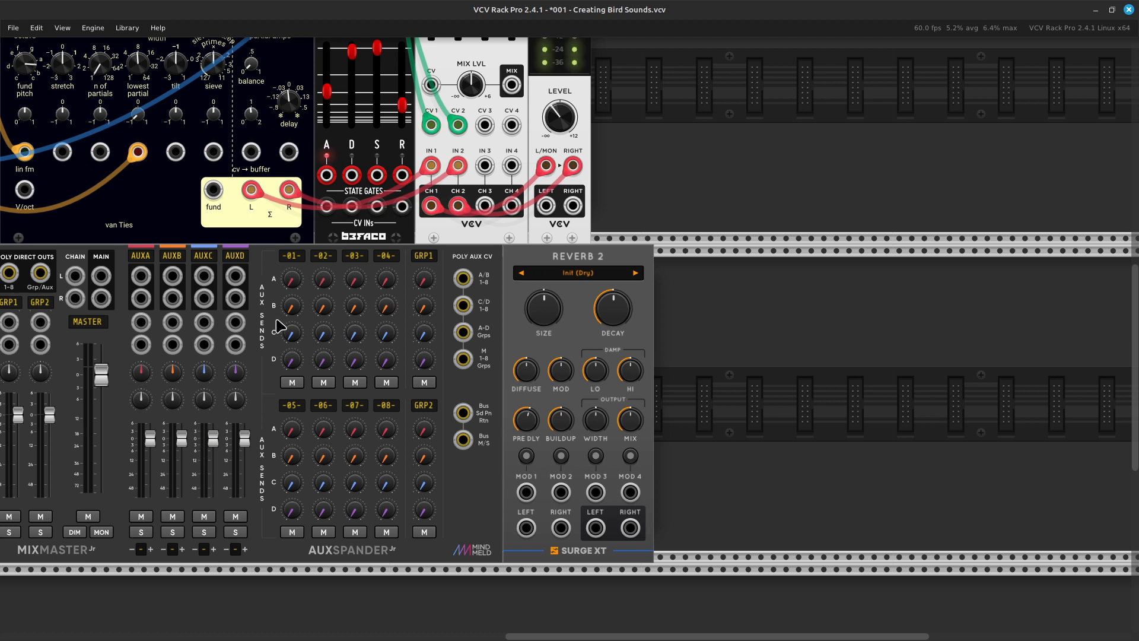
# Step: Patch the AuxSpander Jr's AUXA left and right send outputs to Reverb 2's left and right inputs with red cables
pyautogui.hscroll(-4, 309, 324)
pyautogui.hscroll(-2, 498, 299)
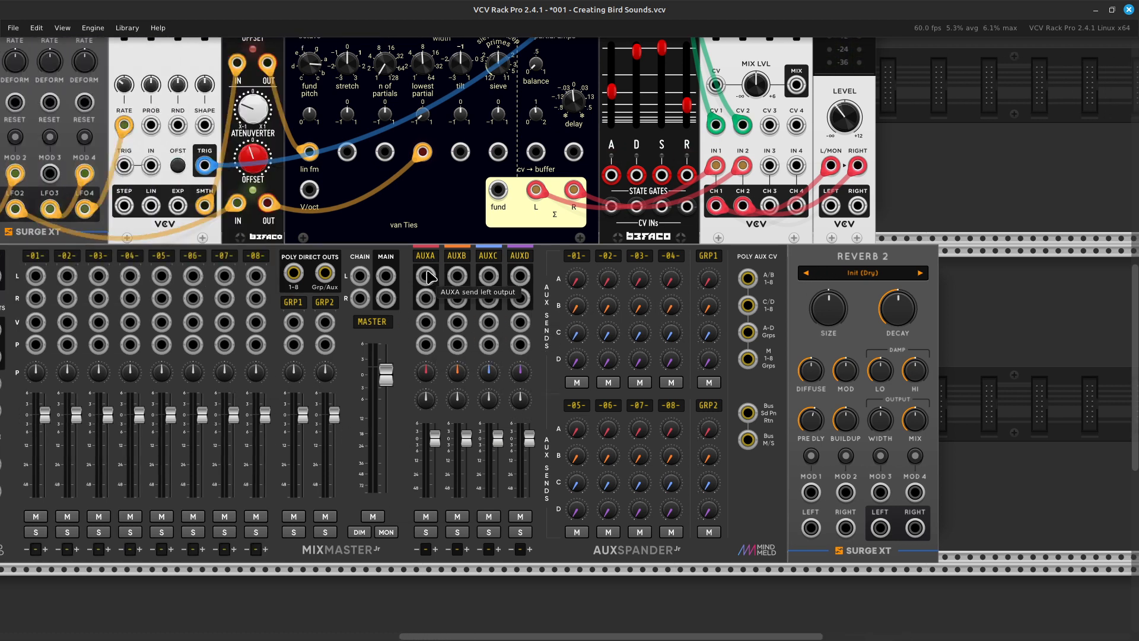
pyautogui.moveTo(427, 276); pyautogui.dragTo(823, 533)
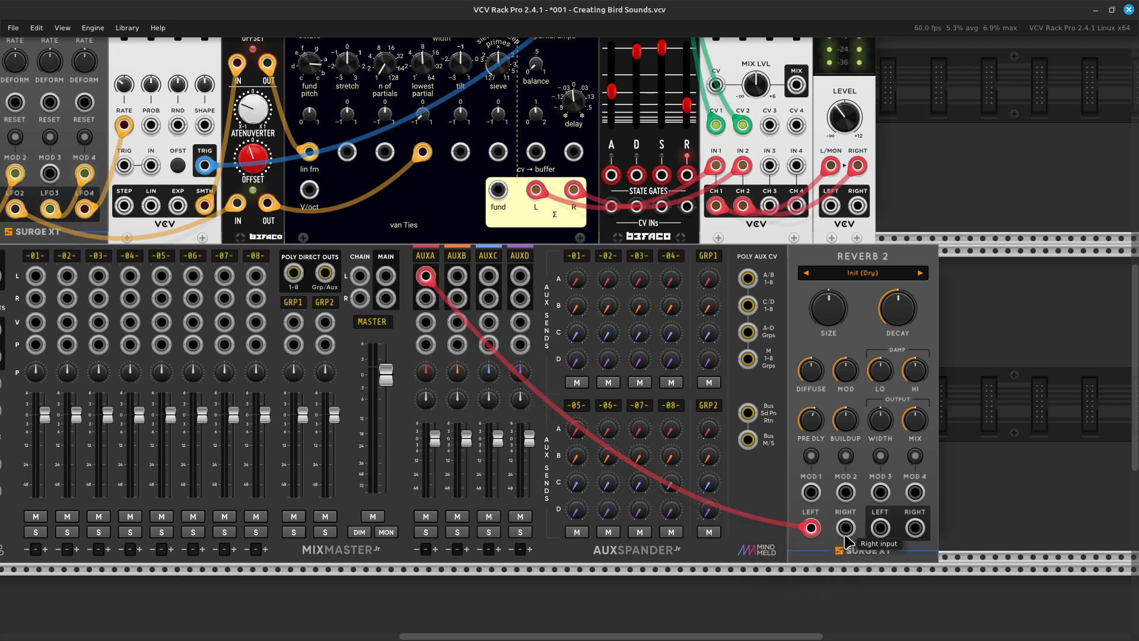
pyautogui.rightClick(847, 527)
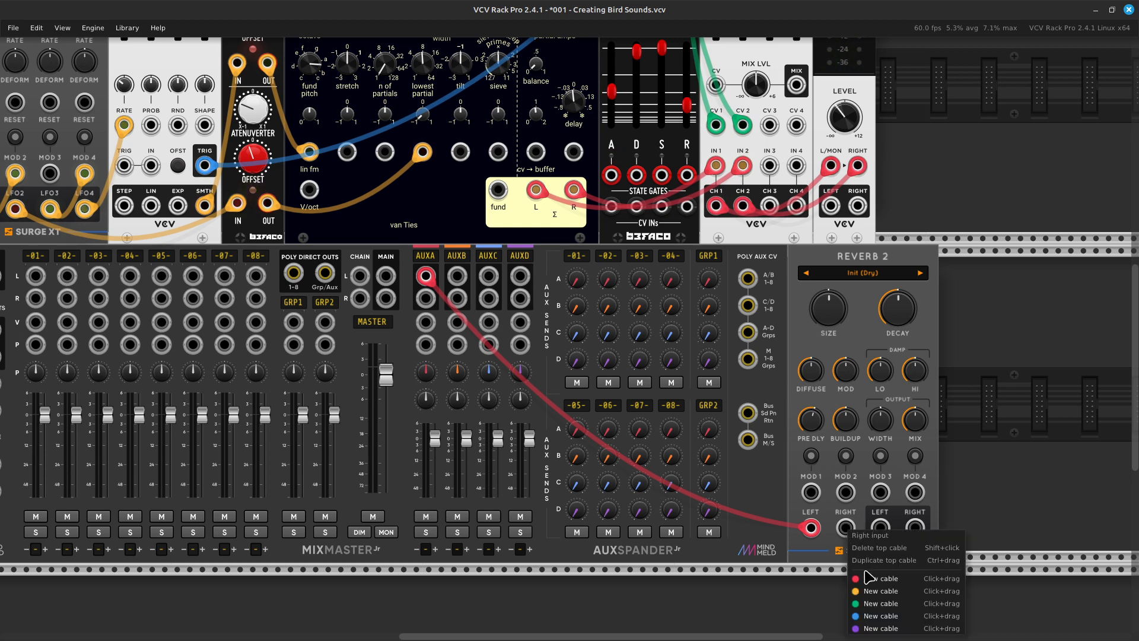
pyautogui.moveTo(867, 578); pyautogui.dragTo(426, 298)
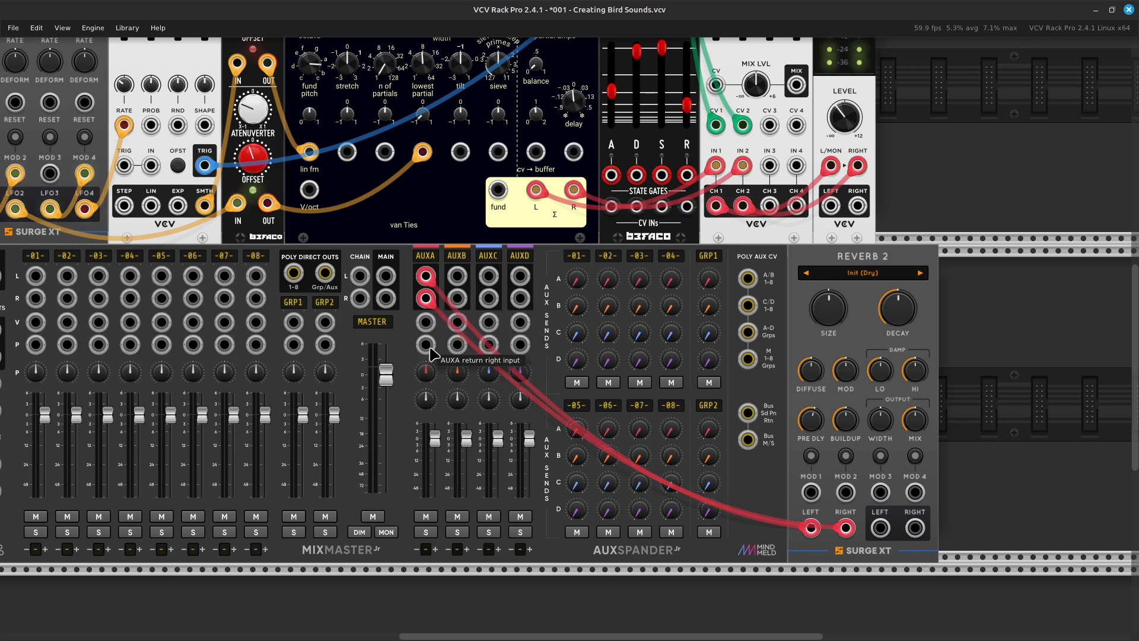
# Step: Patch Reverb 2's left and right outputs back to the AUXA left and right return inputs with red cables
pyautogui.rightClick(427, 325)
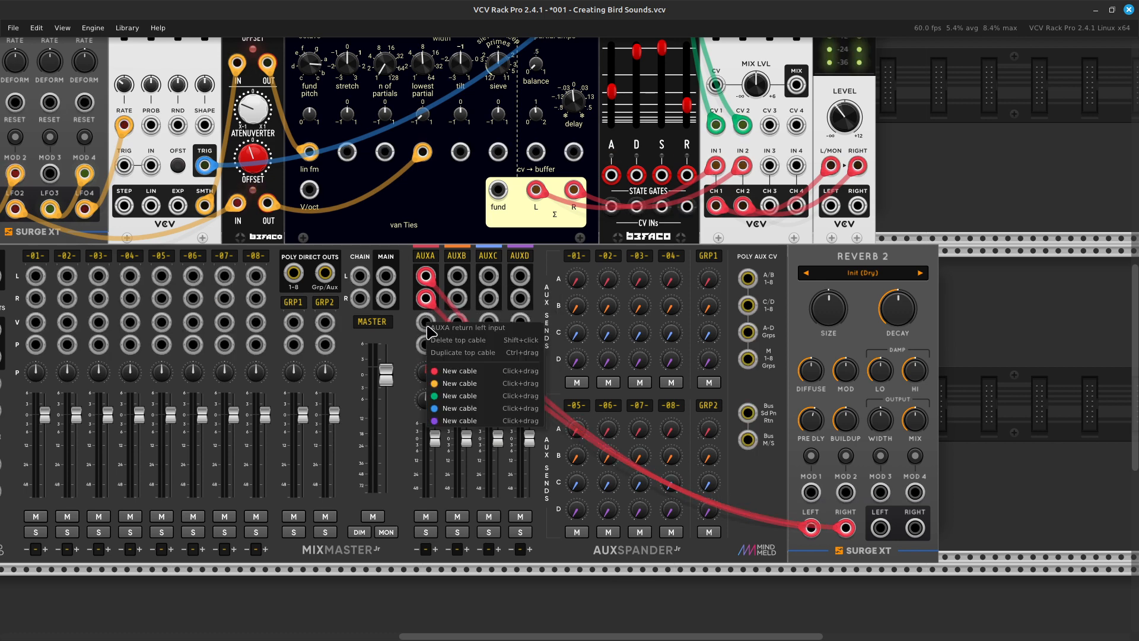
pyautogui.click(456, 373)
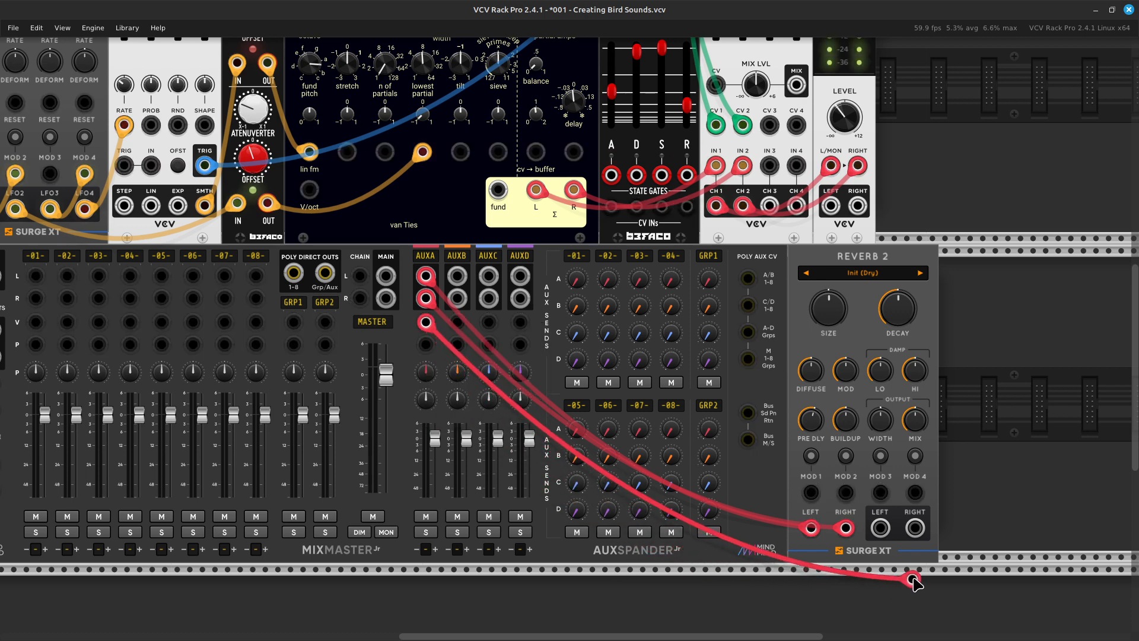
pyautogui.click(880, 527)
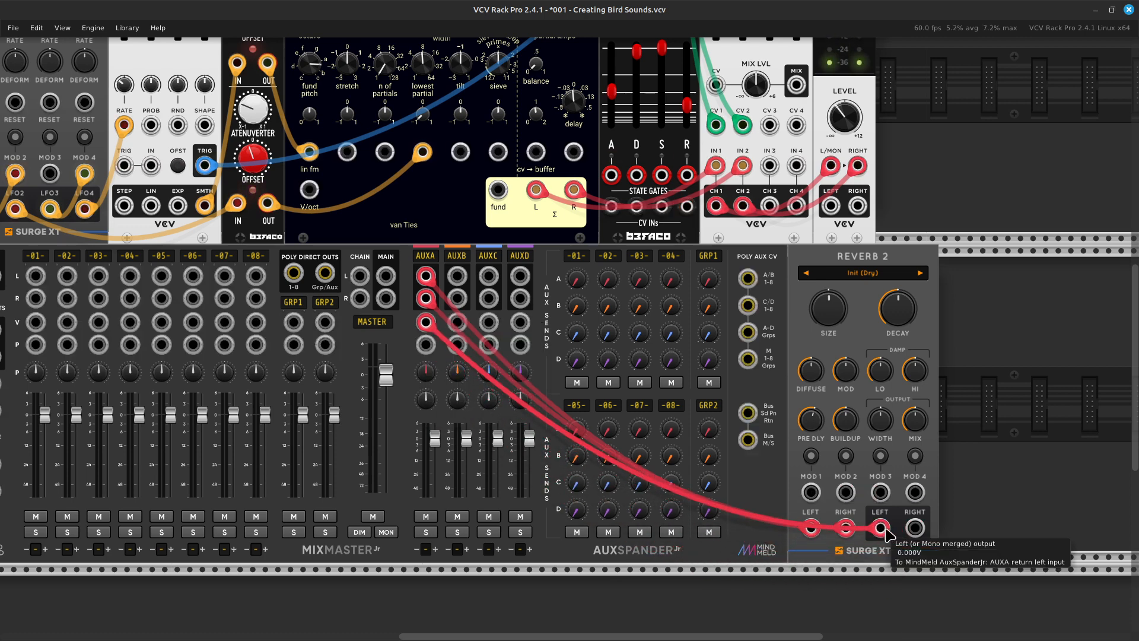
pyautogui.rightClick(917, 529)
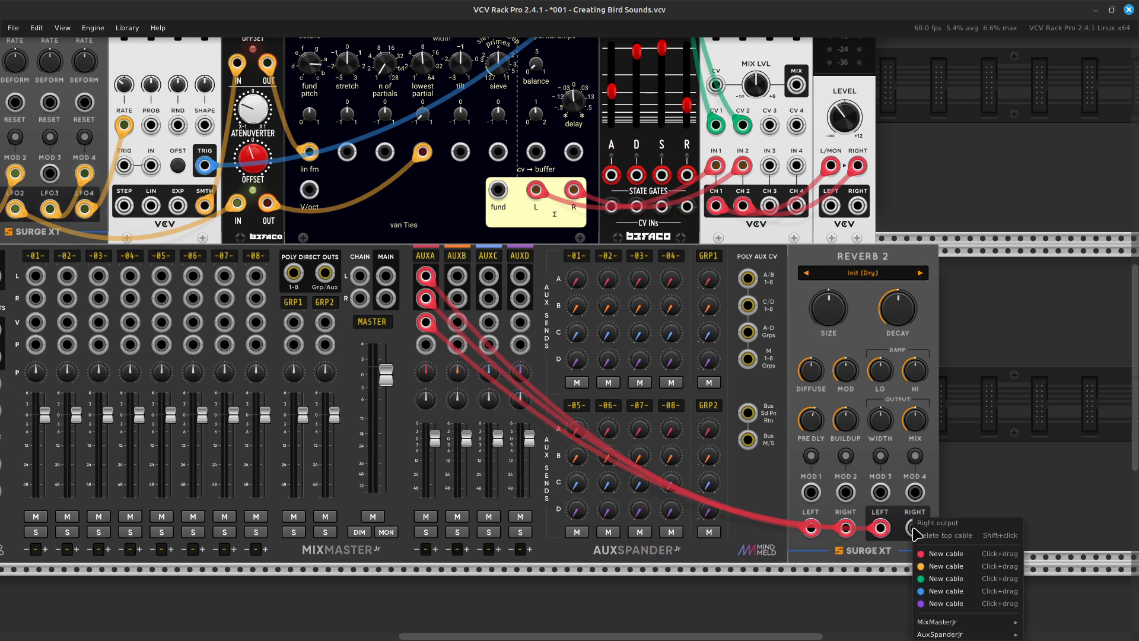
pyautogui.click(939, 556)
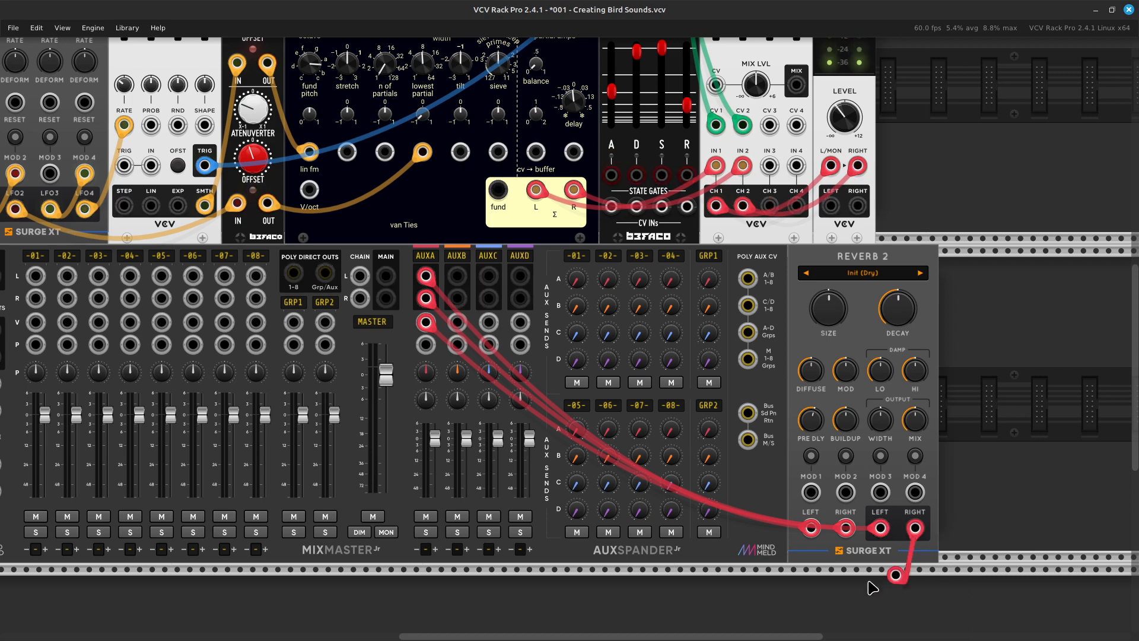
pyautogui.click(425, 344)
# Step: Unplug both VCA Mix cables from the Audio module and move the module beside Reverb 2 in the lower row
pyautogui.hscroll(-1, 463, 534)
pyautogui.hscroll(-6, 466, 530)
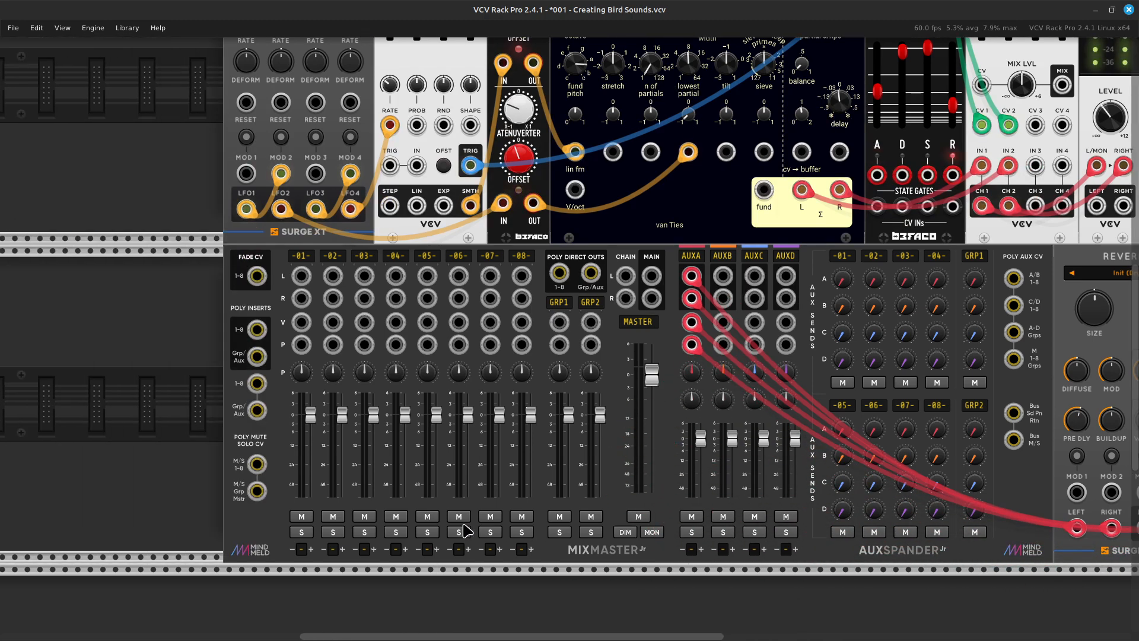
pyautogui.scroll(3, 466, 509)
pyautogui.hscroll(12, 483, 470)
pyautogui.scroll(4, 483, 470)
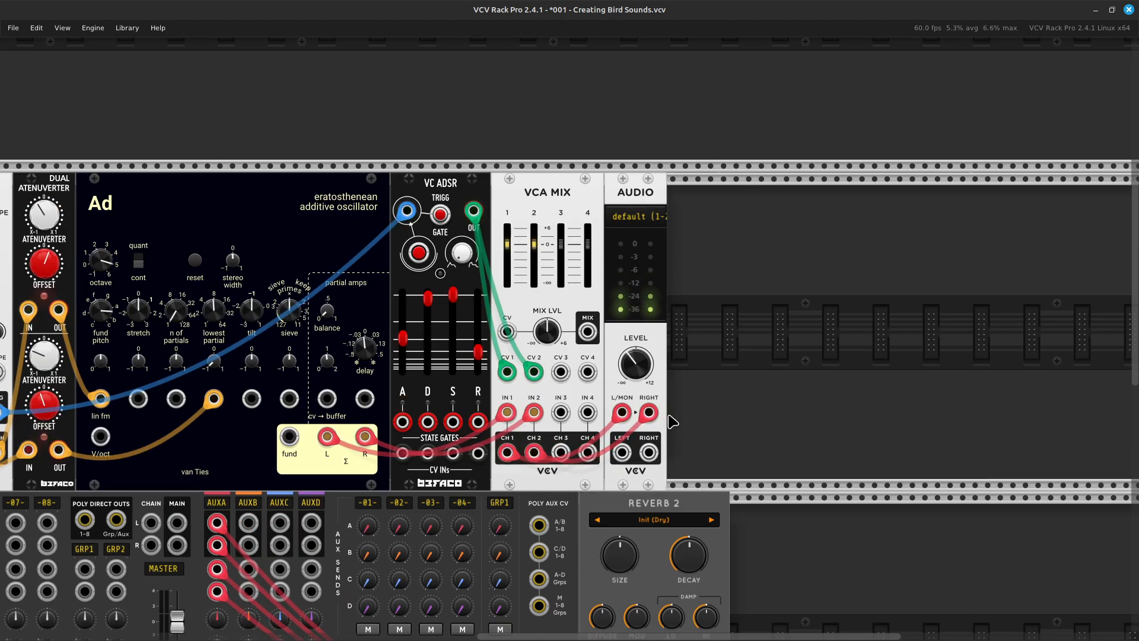
pyautogui.moveTo(649, 417); pyautogui.dragTo(656, 476)
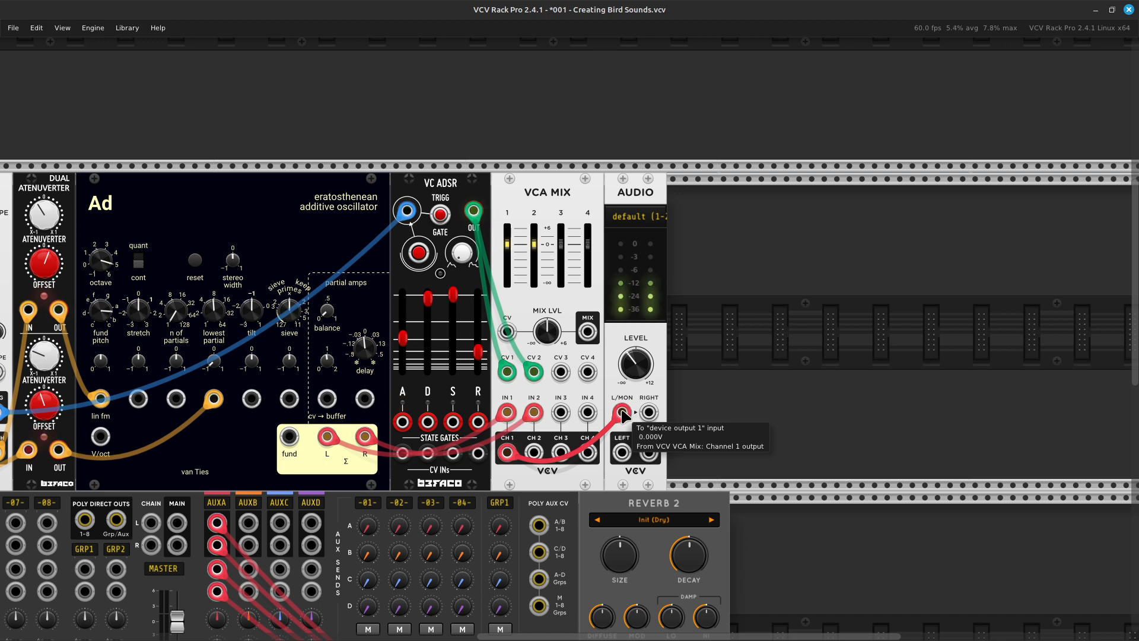
pyautogui.moveTo(625, 414); pyautogui.dragTo(641, 466)
pyautogui.moveTo(653, 207); pyautogui.dragTo(757, 553)
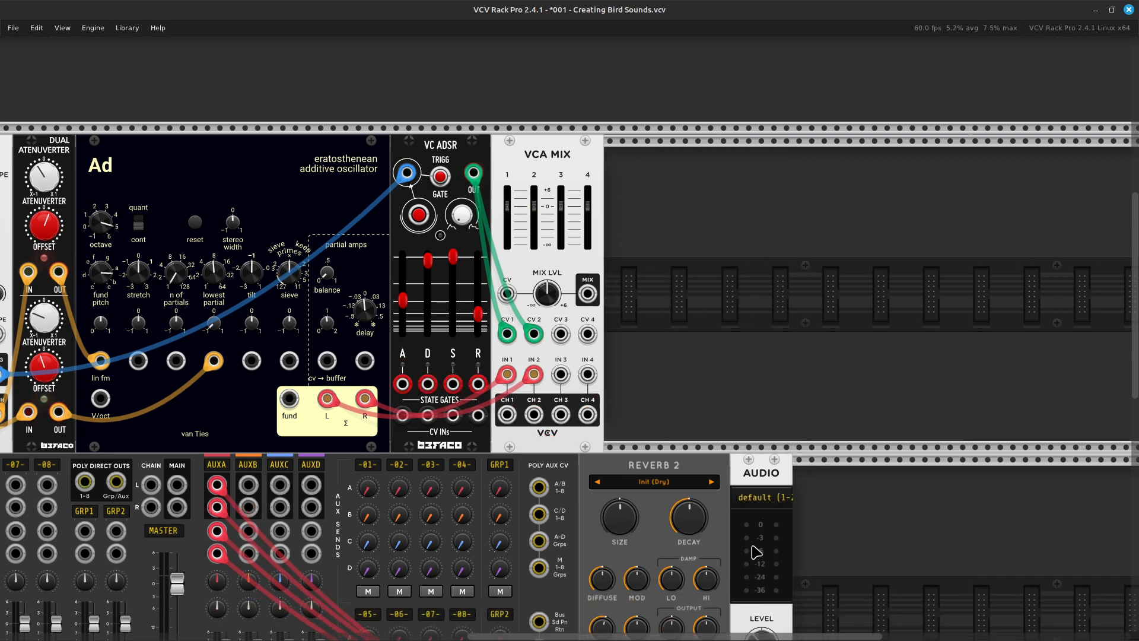
# Step: Patch the MixMaster Jr's main left output to the Audio module's L/MON input with a red cable
pyautogui.press('Down')
pyautogui.press('Left')
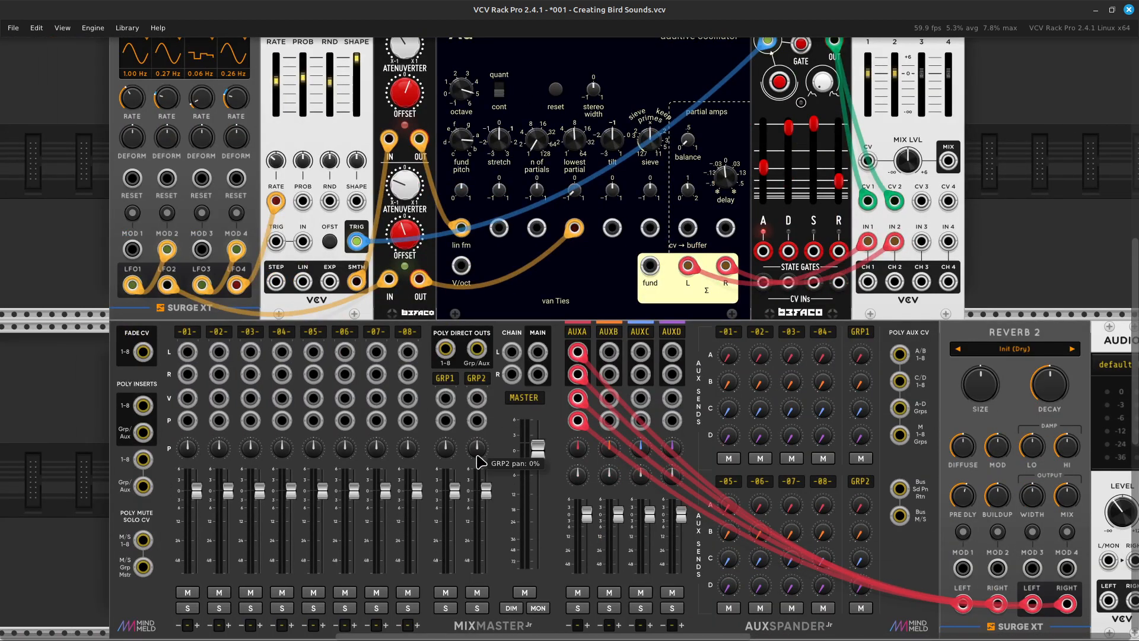
pyautogui.rightClick(538, 355)
pyautogui.click(560, 399)
pyautogui.press('Right')
pyautogui.moveTo(559, 397); pyautogui.dragTo(710, 417)
pyautogui.press('Down')
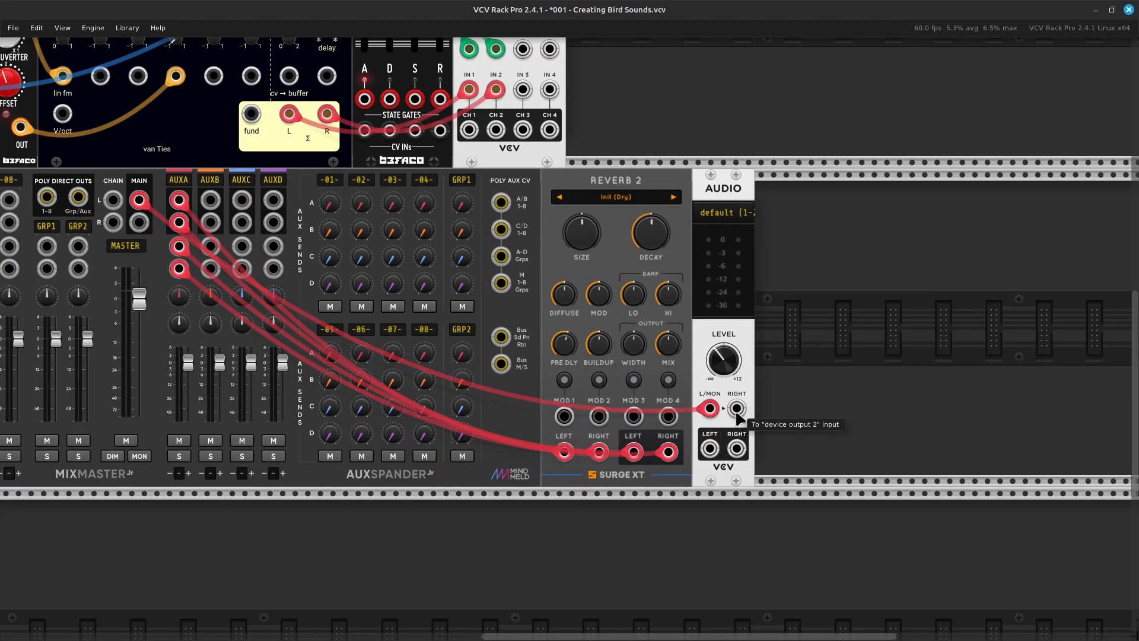
# Step: Patch the MixMaster Jr's main right output to the Audio module's RIGHT input with a red cable
pyautogui.rightClick(737, 415)
pyautogui.moveTo(770, 460); pyautogui.dragTo(414, 504)
pyautogui.scroll(5, 652, 510)
pyautogui.hscroll(-8, 475, 552)
pyautogui.moveTo(400, 420); pyautogui.dragTo(386, 375)
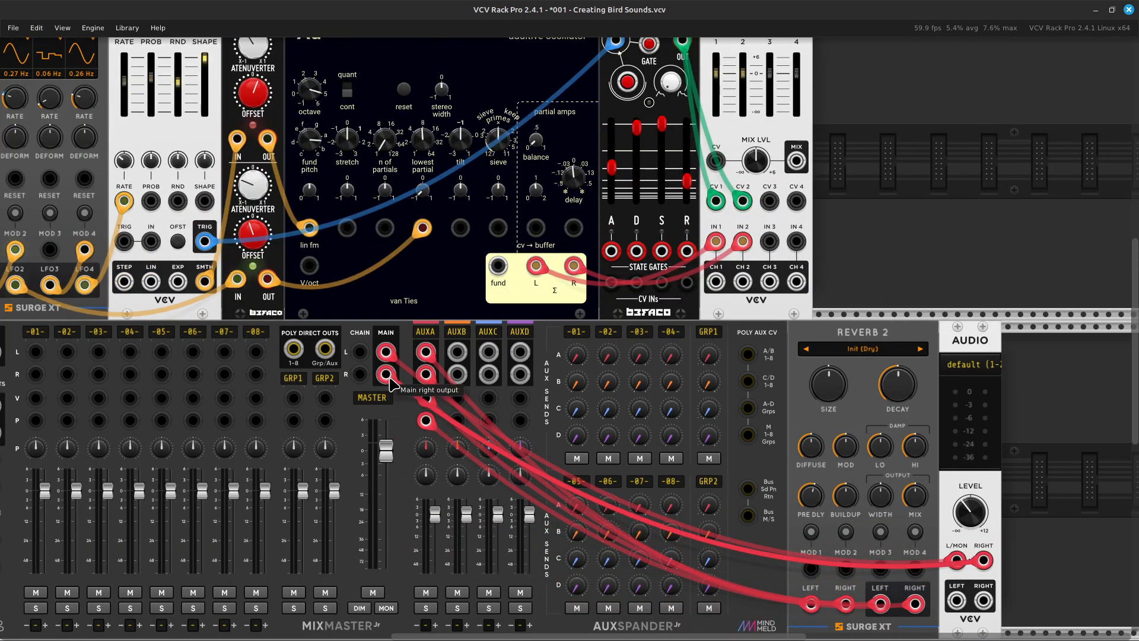
# Step: Delete the VCA Mix module from the upper row
pyautogui.scroll(5, 593, 317)
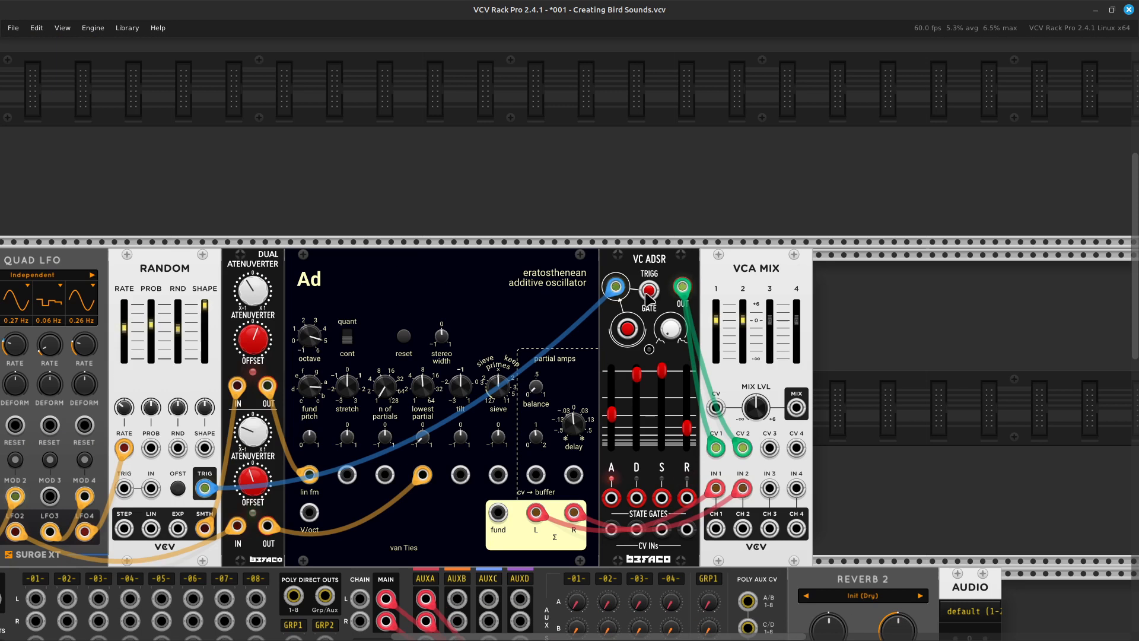
pyautogui.hscroll(2, 594, 317)
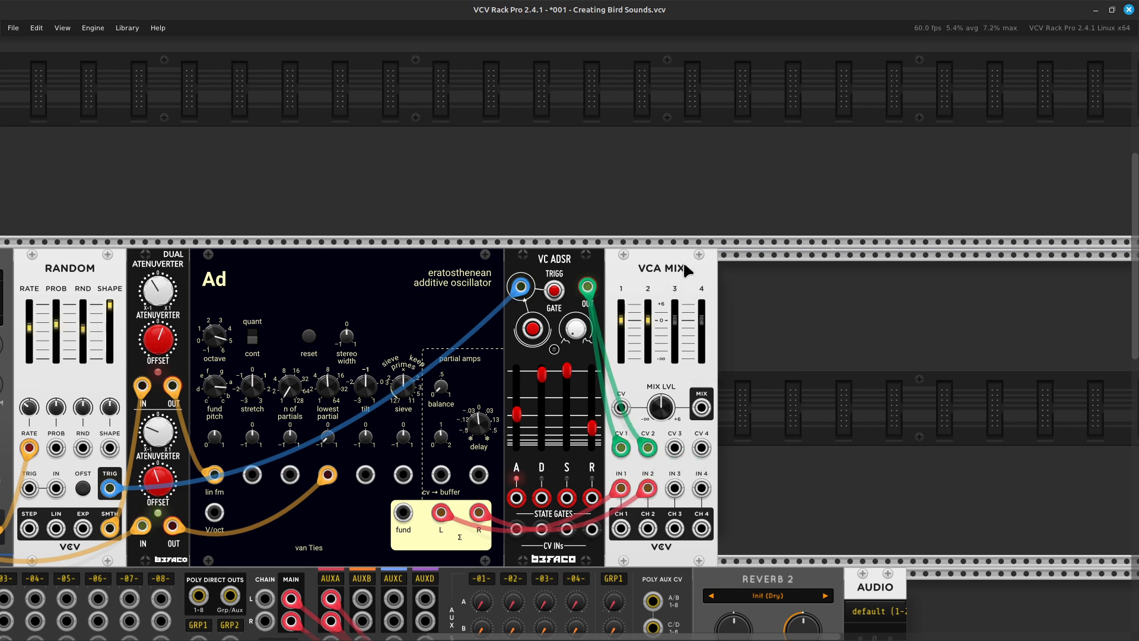
pyautogui.press('Delete')
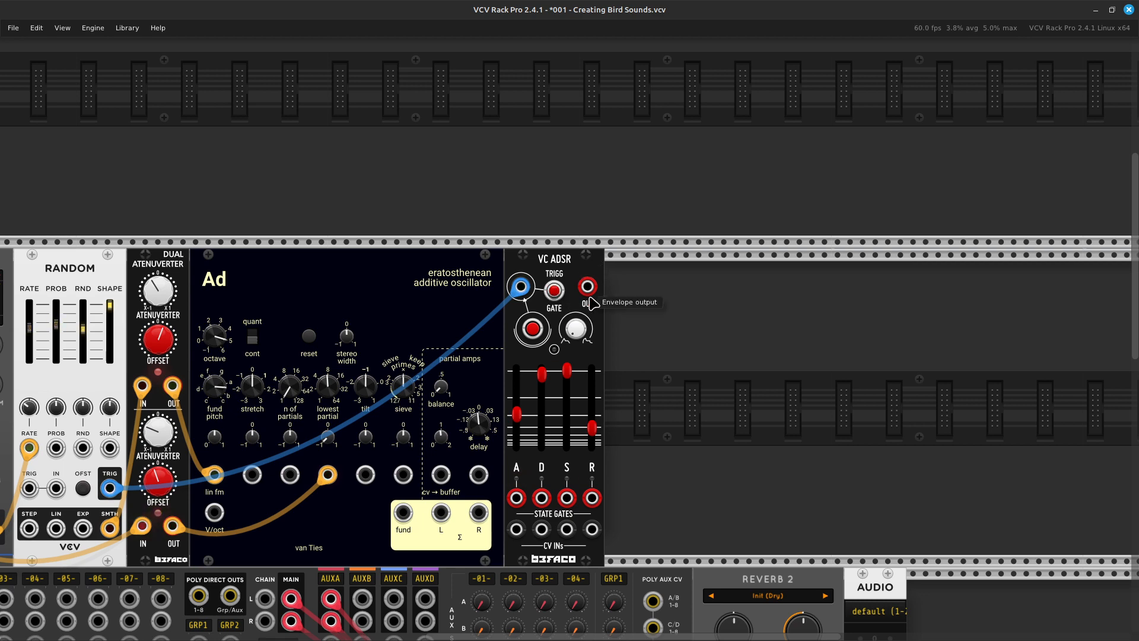
# Step: Patch the VC ADSR envelope output to the MixMaster Jr's channel 1 volume CV input with a green cable
pyautogui.rightClick(586, 287)
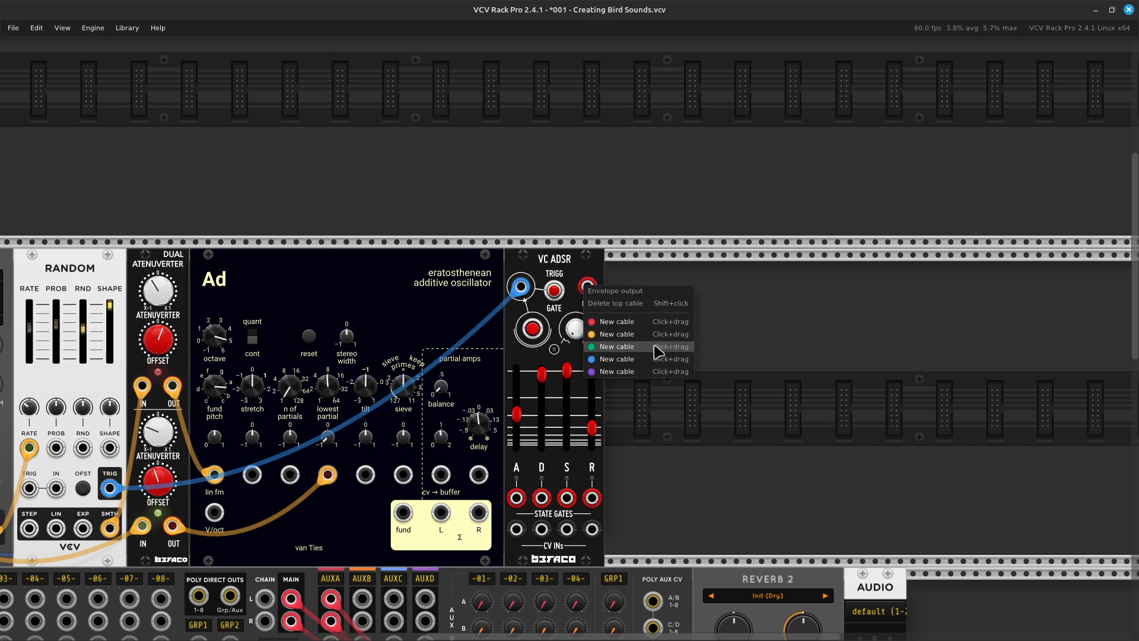
pyautogui.moveTo(660, 354); pyautogui.dragTo(434, 493)
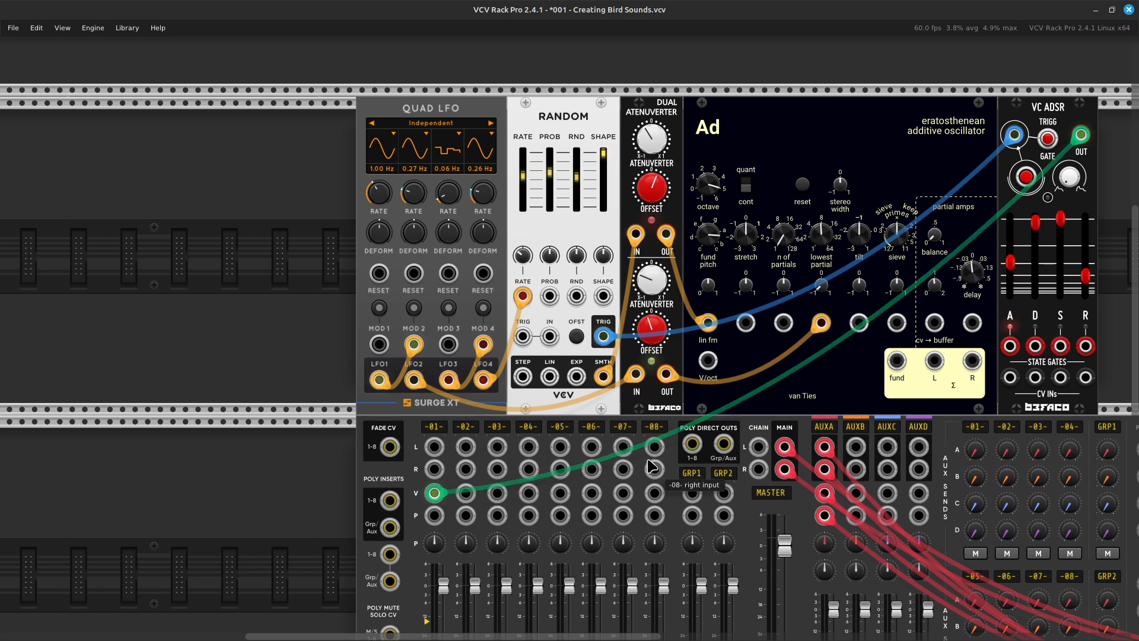
# Step: Patch the Ad oscillator's sum left output to the MixMaster Jr's channel 1 left input with a red cable
pyautogui.hscroll(6, 653, 467)
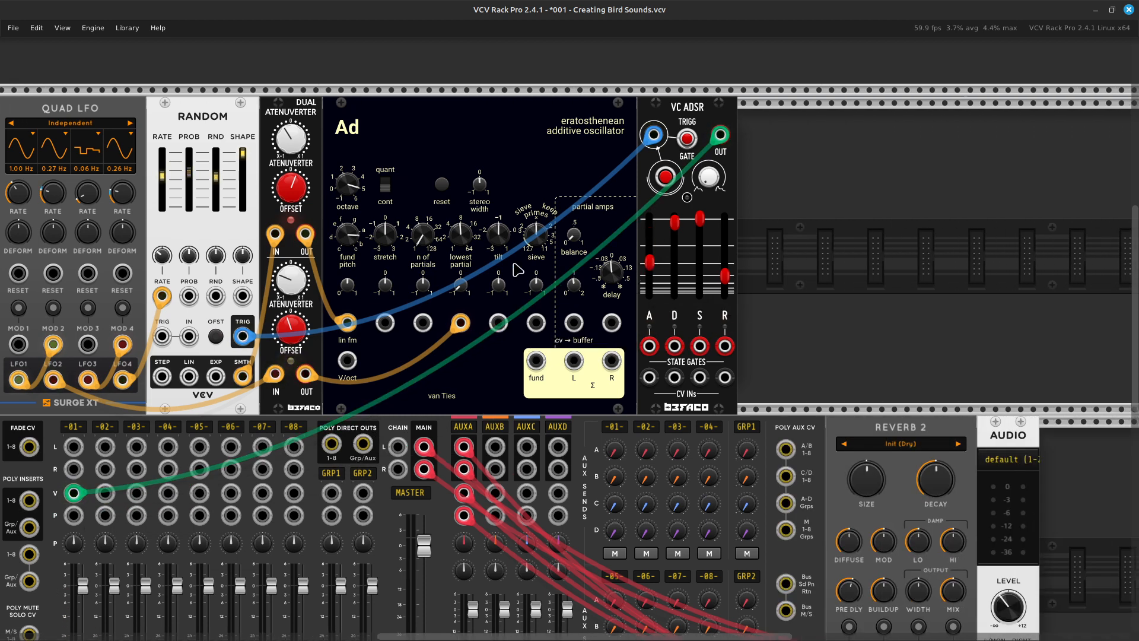
pyautogui.rightClick(572, 361)
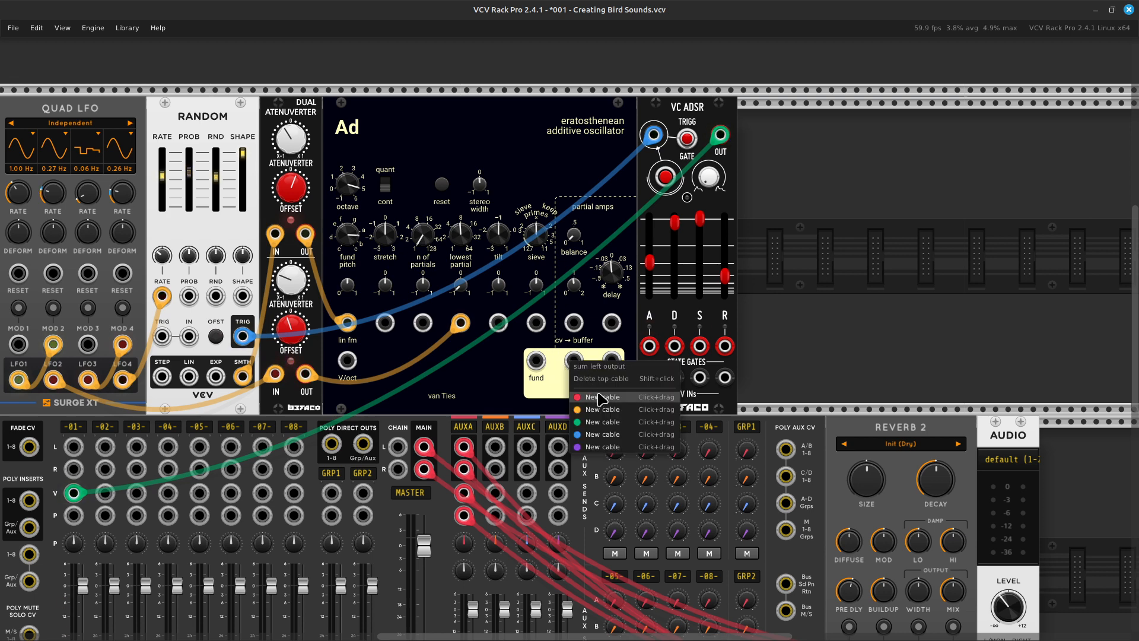
pyautogui.click(601, 396)
pyautogui.hscroll(-8, 469, 469)
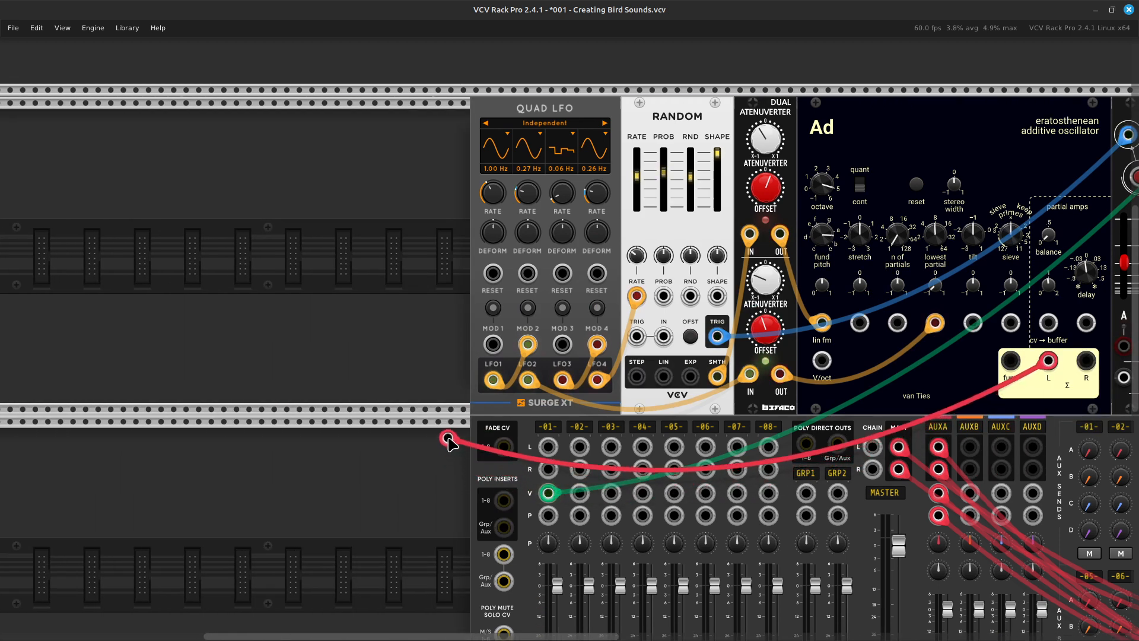
pyautogui.click(548, 446)
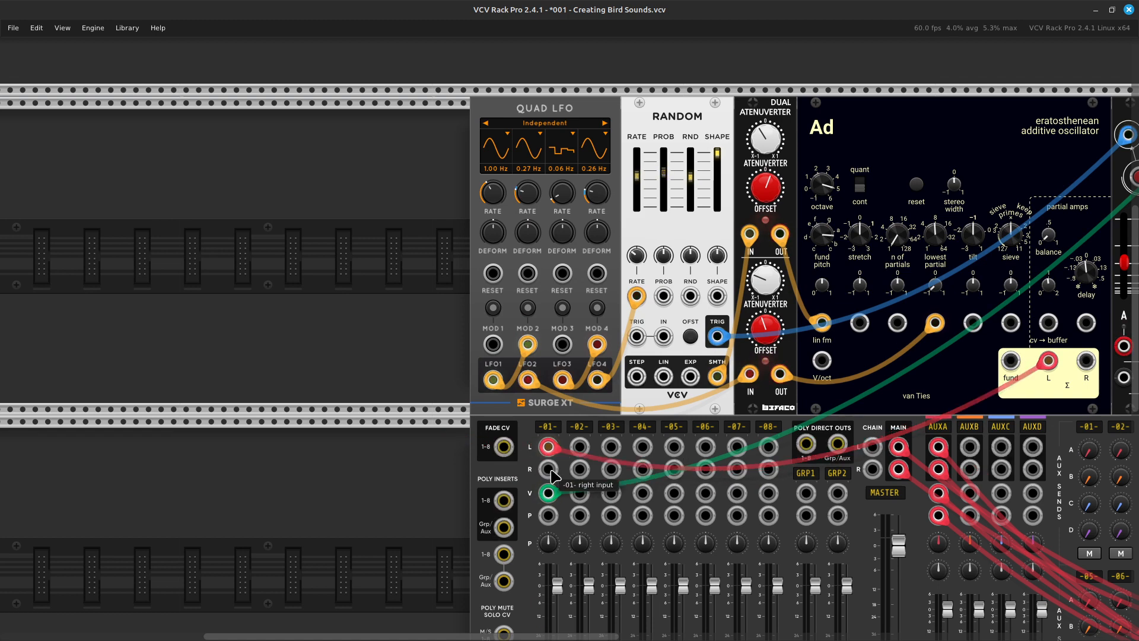
# Step: Patch the MixMaster Jr's channel 1 right input to the Ad oscillator's sum right output with a red cable
pyautogui.rightClick(551, 469)
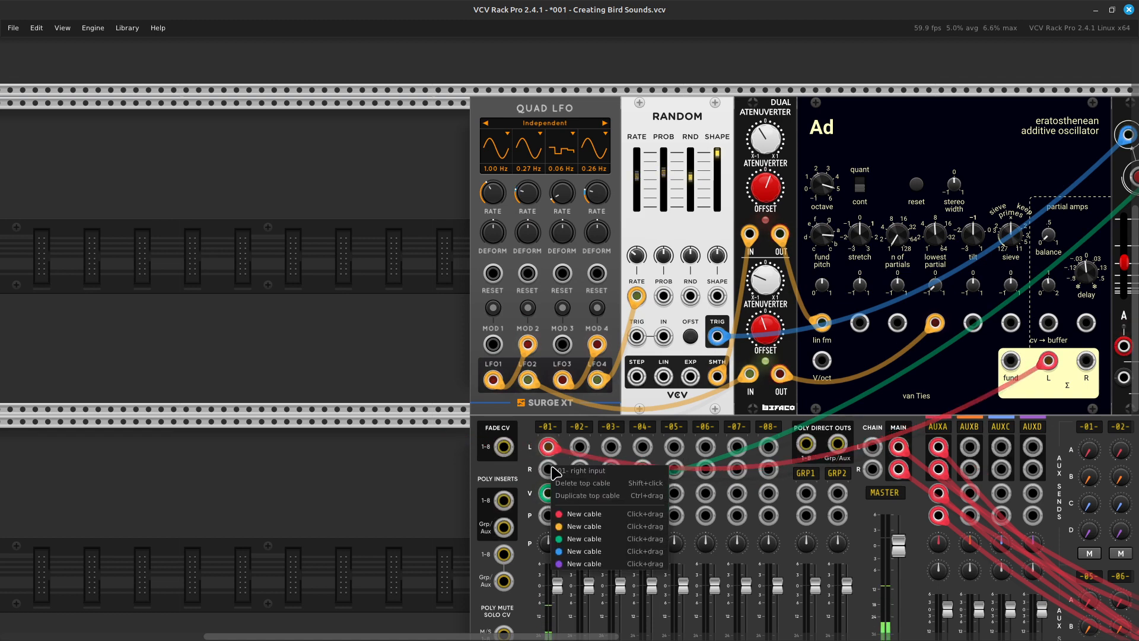
pyautogui.click(573, 513)
pyautogui.hscroll(8, 618, 495)
pyautogui.click(593, 361)
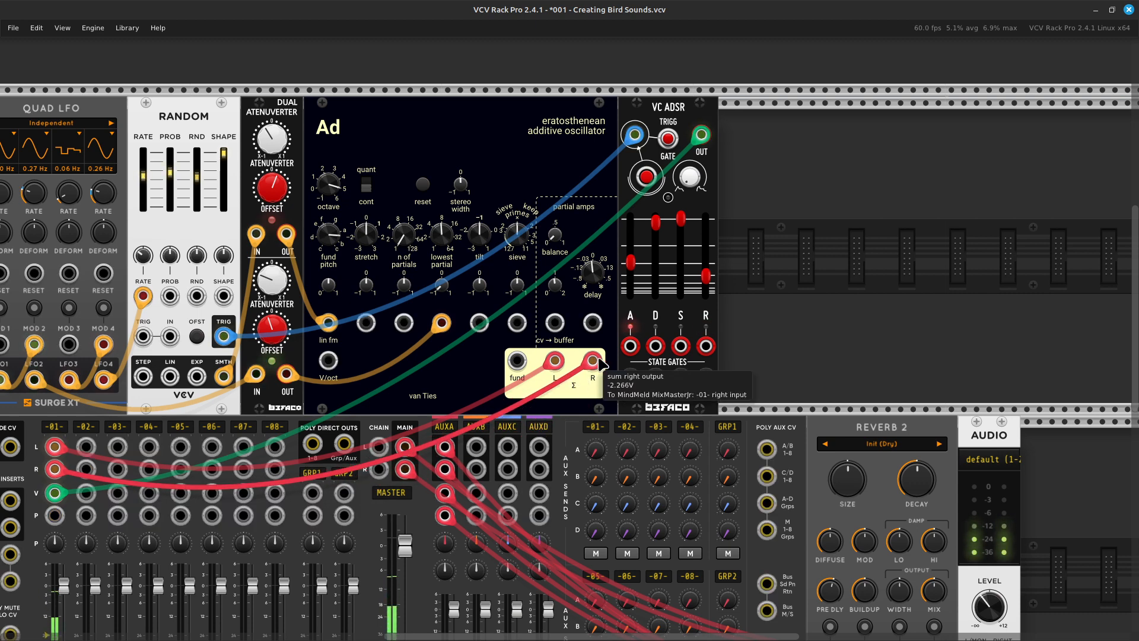
# Step: Raise channel 1's AUXA send on the AuxSpander Jr to about -31.7 dB
pyautogui.hscroll(-5, 596, 363)
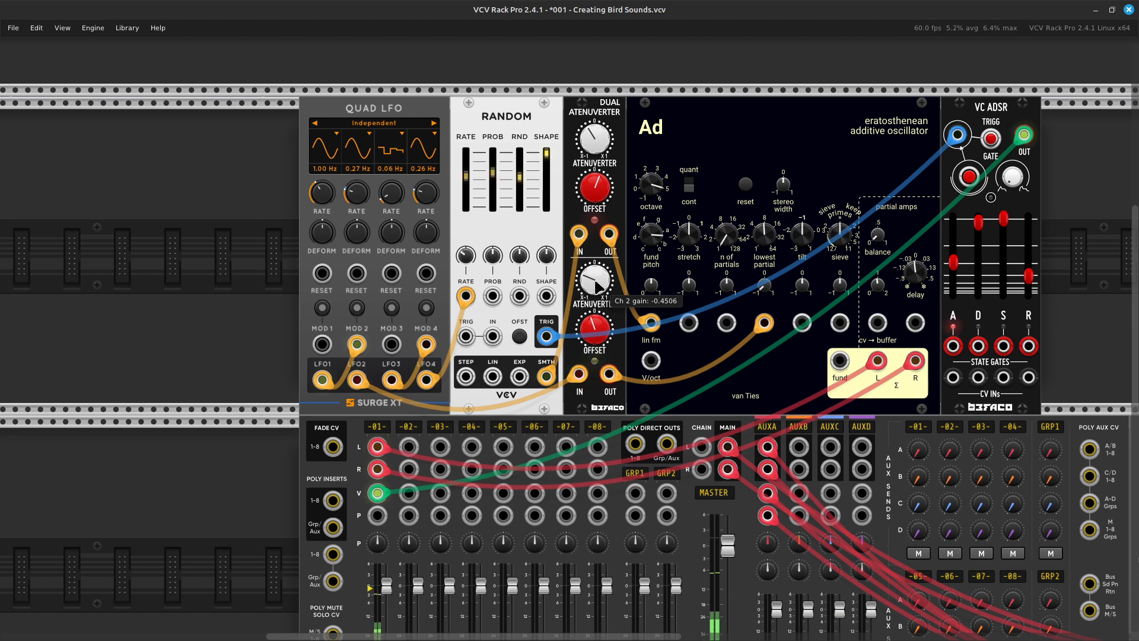
pyautogui.hscroll(7, 596, 287)
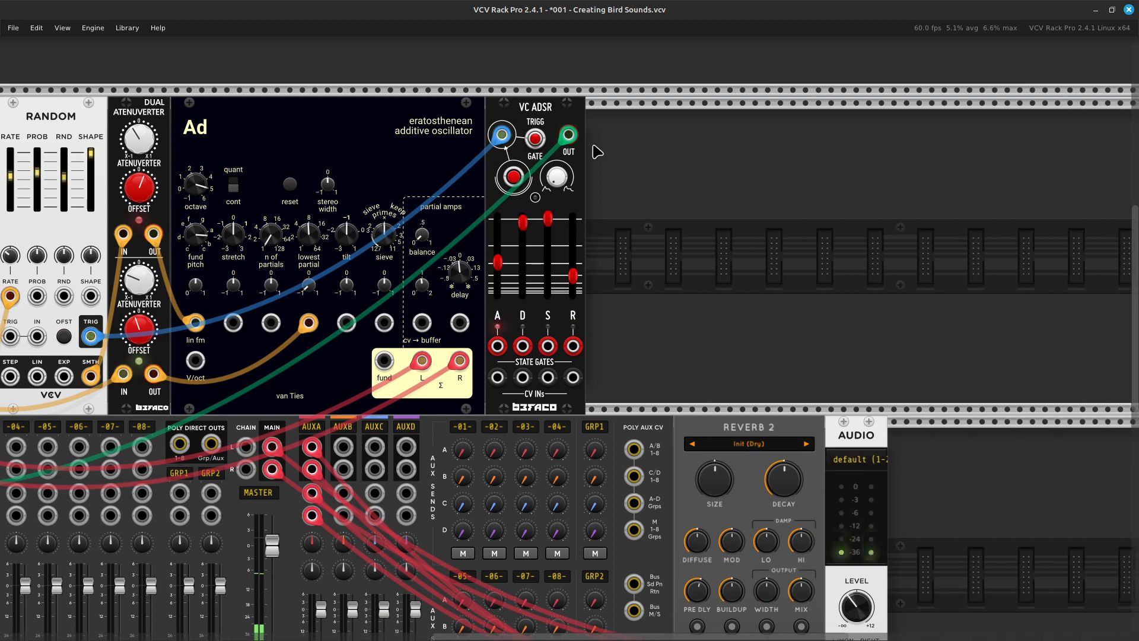
pyautogui.scroll(-2, 593, 156)
pyautogui.hscroll(-2, 507, 274)
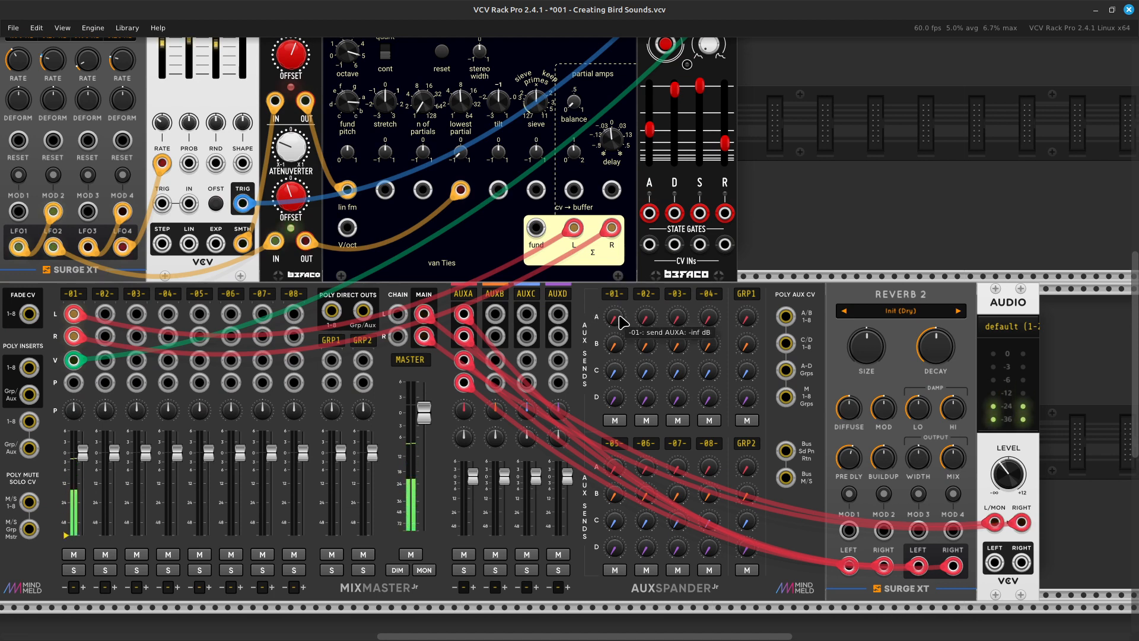
pyautogui.hscroll(3, 621, 322)
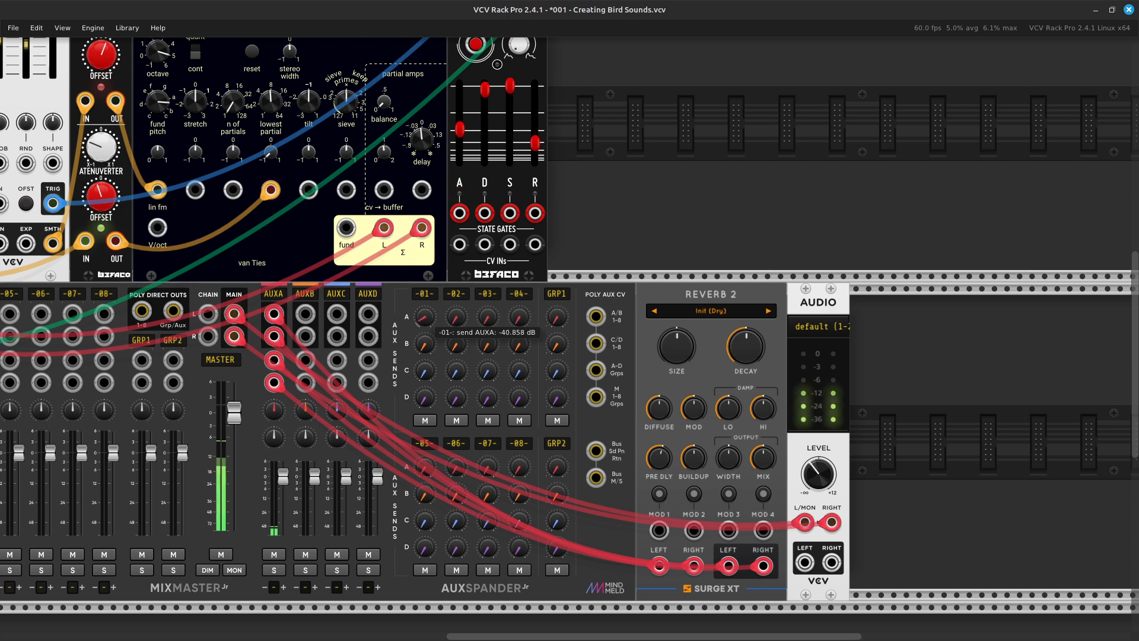
pyautogui.moveTo(425, 318); pyautogui.dragTo(425, 305)
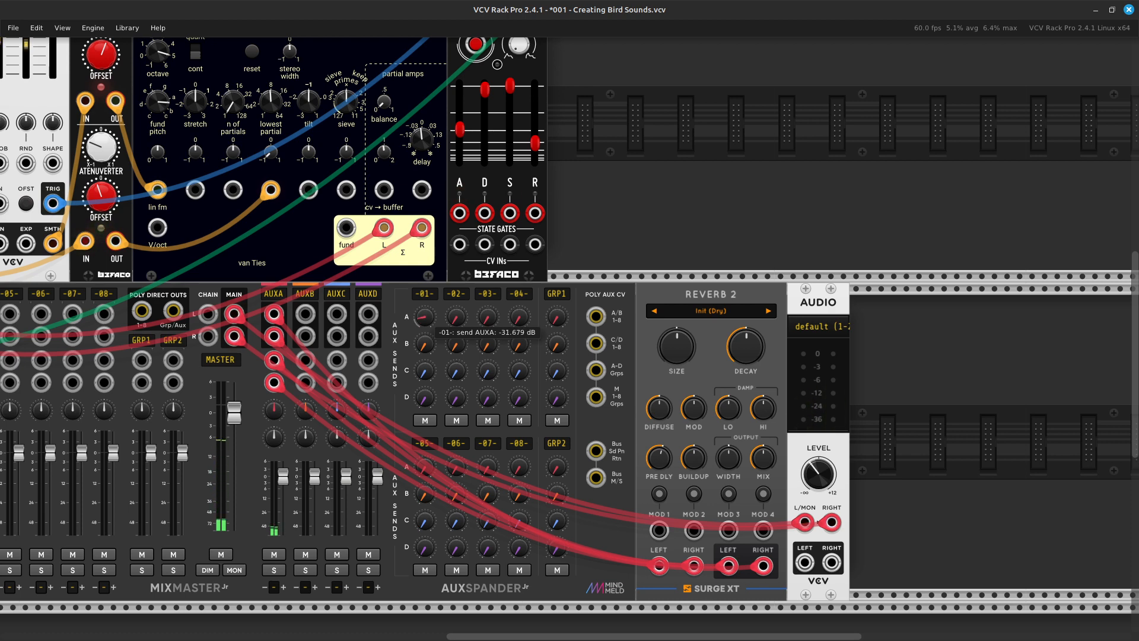
pyautogui.moveTo(425, 317); pyautogui.dragTo(425, 317)
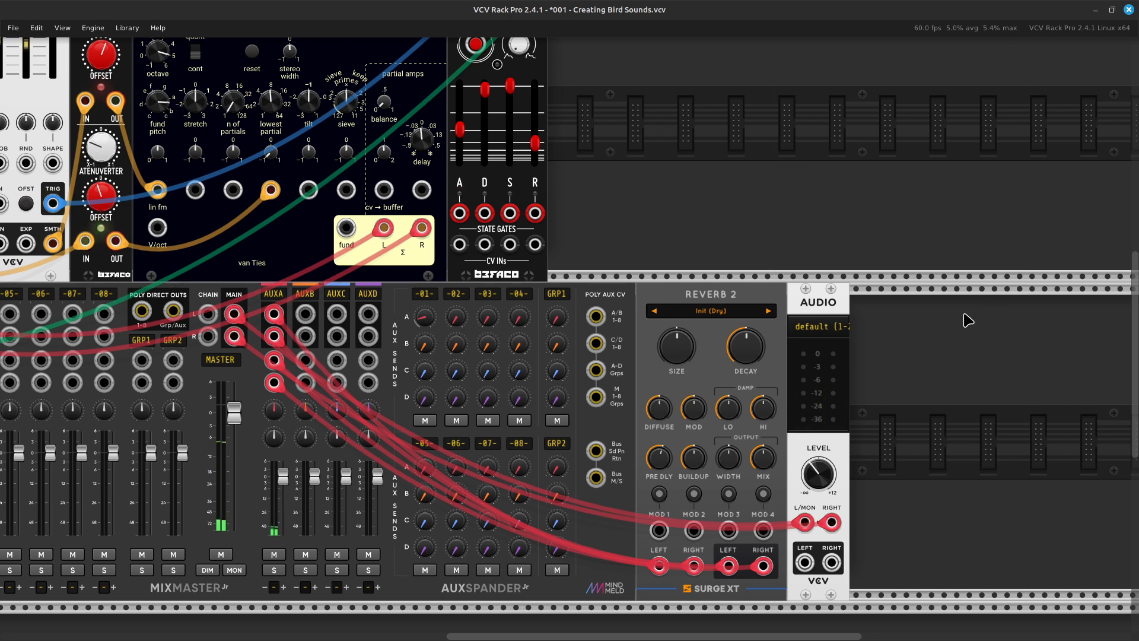
# Step: Lower Reverb 2's room size to about -41.66 %
pyautogui.hotkey('ctrl', '=')
pyautogui.hotkey('ctrl', '=')
pyautogui.hotkey('ctrl', '=')
pyautogui.press('Right')
pyautogui.press('Right')
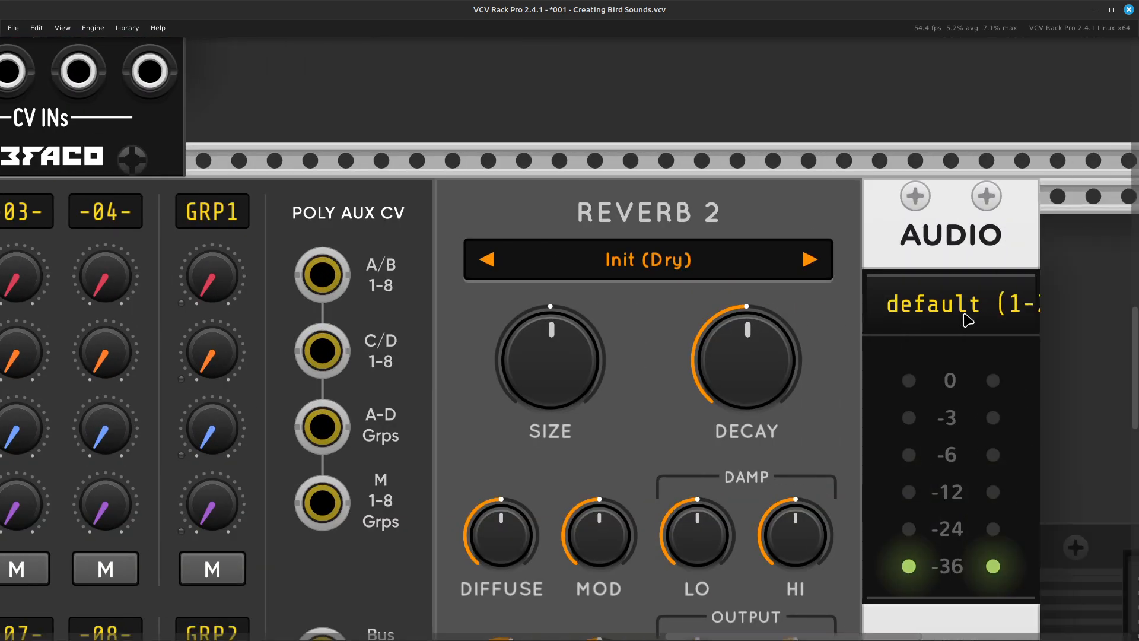
pyautogui.press('Down')
pyautogui.press('Down')
pyautogui.press('Up')
pyautogui.press('Right')
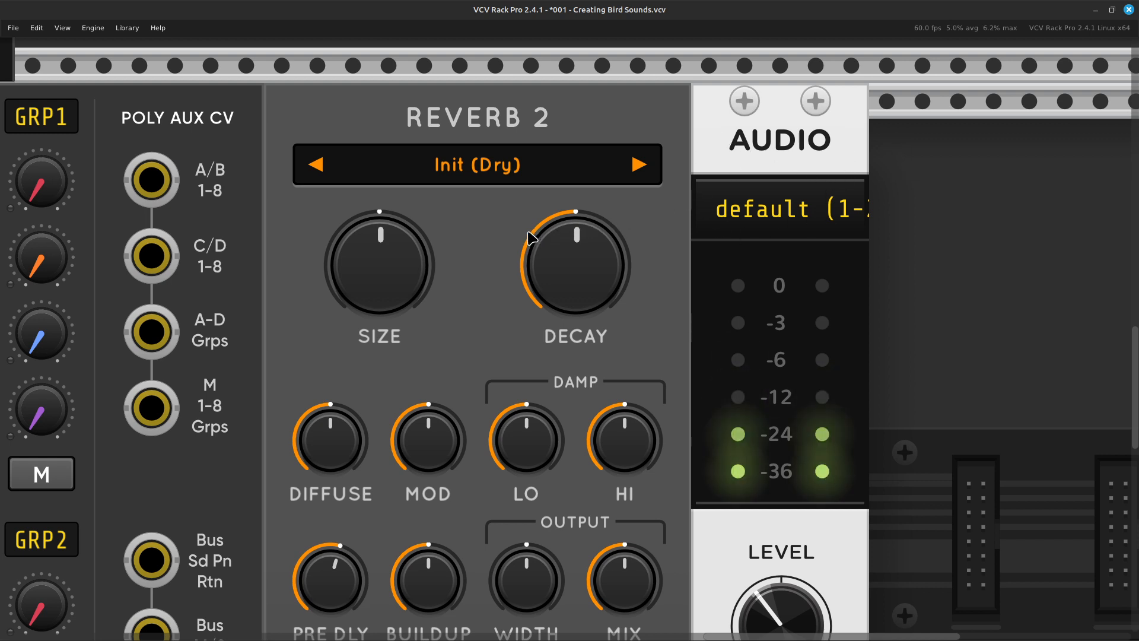
pyautogui.moveTo(366, 280)
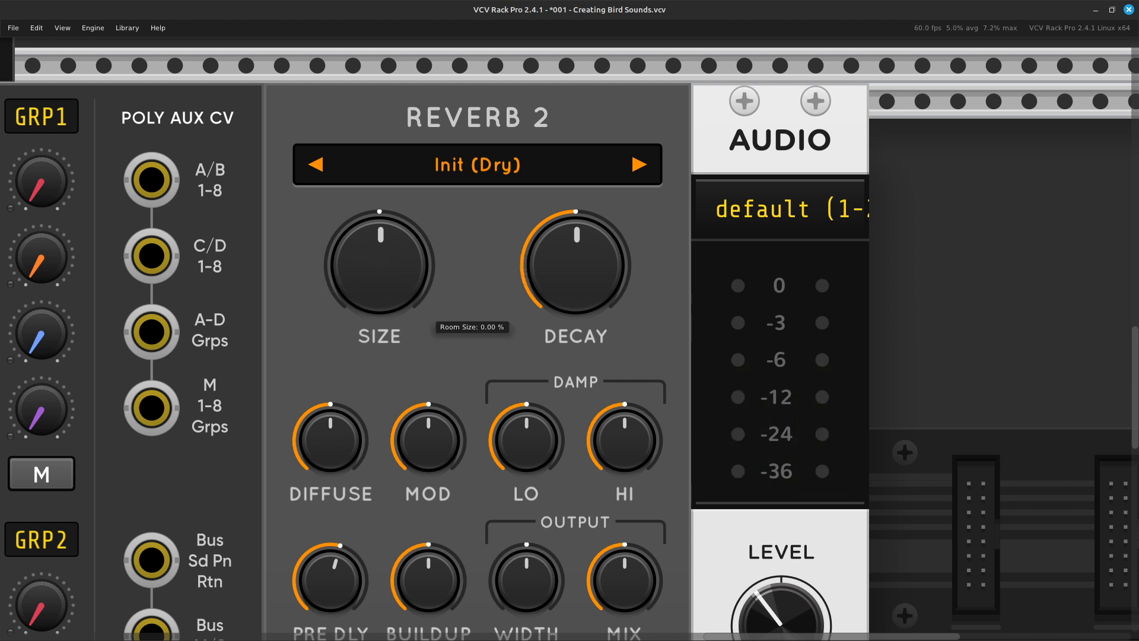
pyautogui.moveTo(366, 280); pyautogui.dragTo(366, 282)
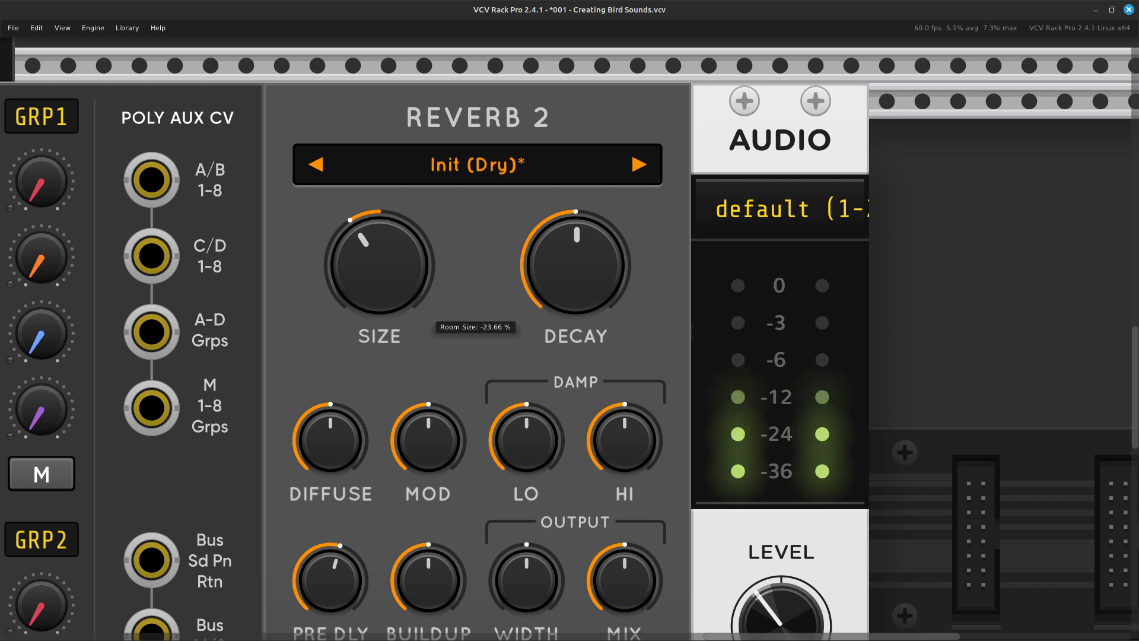
pyautogui.moveTo(380, 265); pyautogui.dragTo(379, 320)
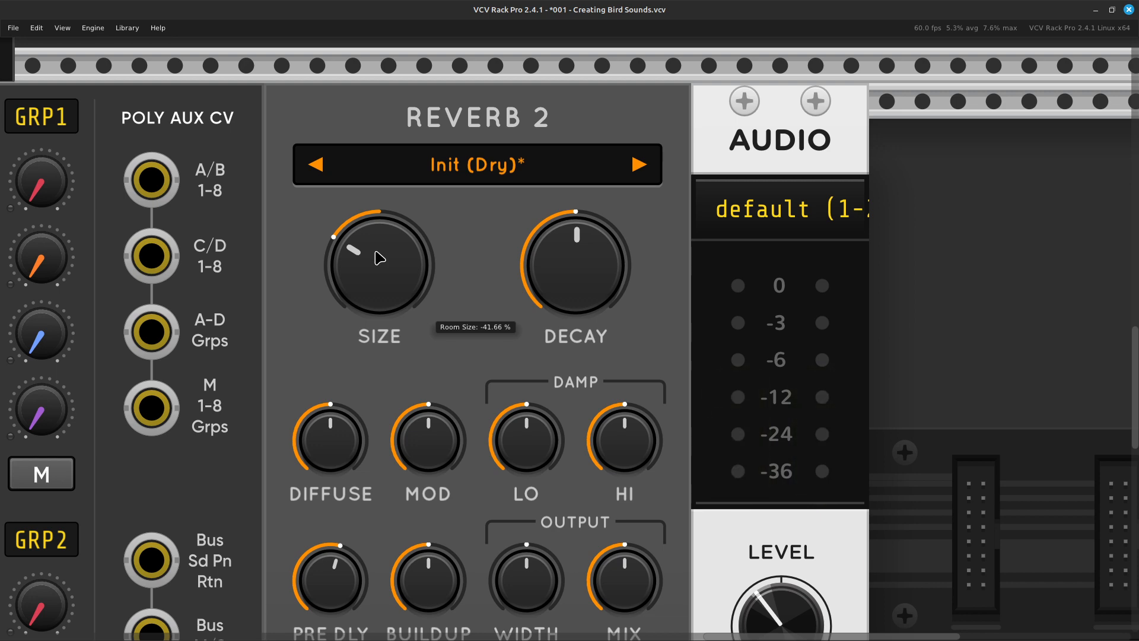
# Step: Raise Reverb 2's diffusion well above its midpoint
pyautogui.scroll(-3, 377, 255)
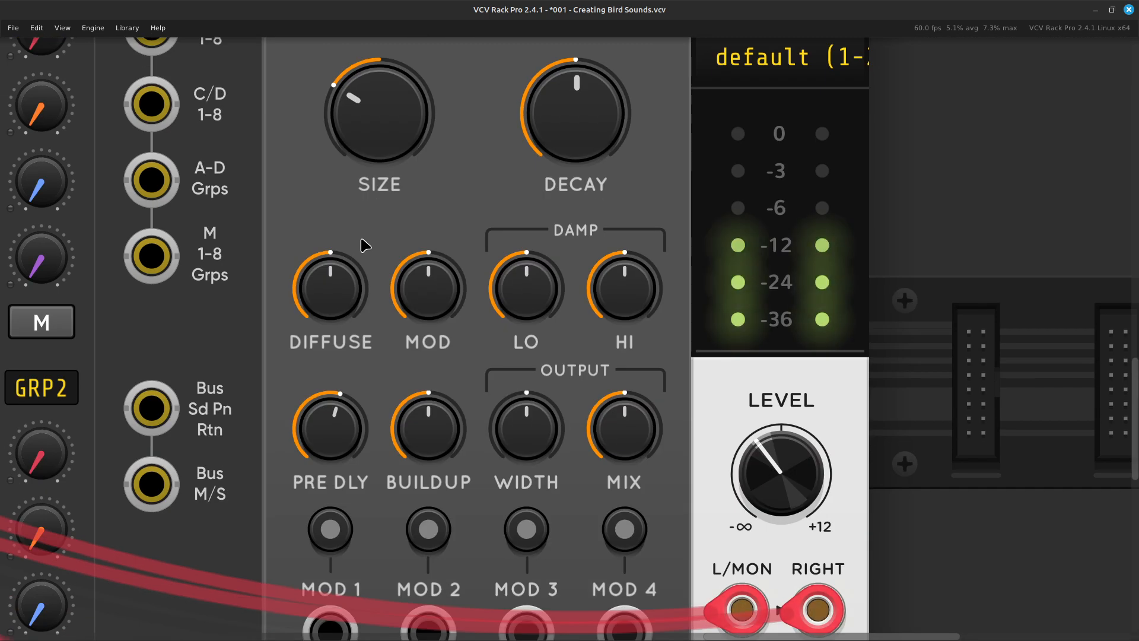
pyautogui.moveTo(331, 293)
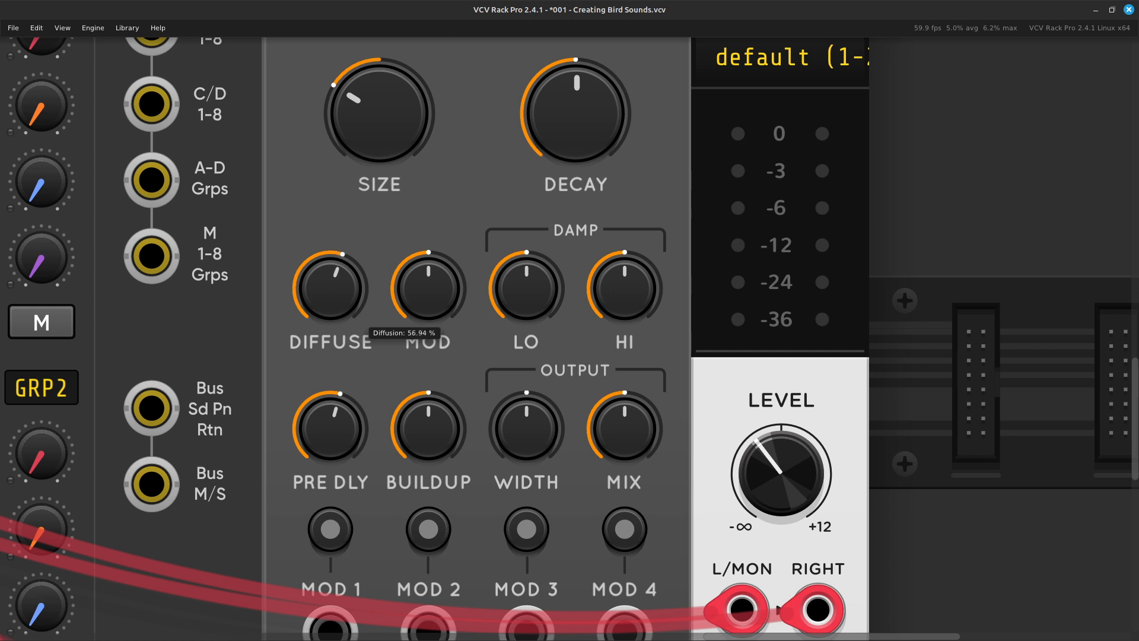
pyautogui.moveTo(331, 293); pyautogui.dragTo(331, 269)
pyautogui.moveTo(331, 269); pyautogui.dragTo(331, 262)
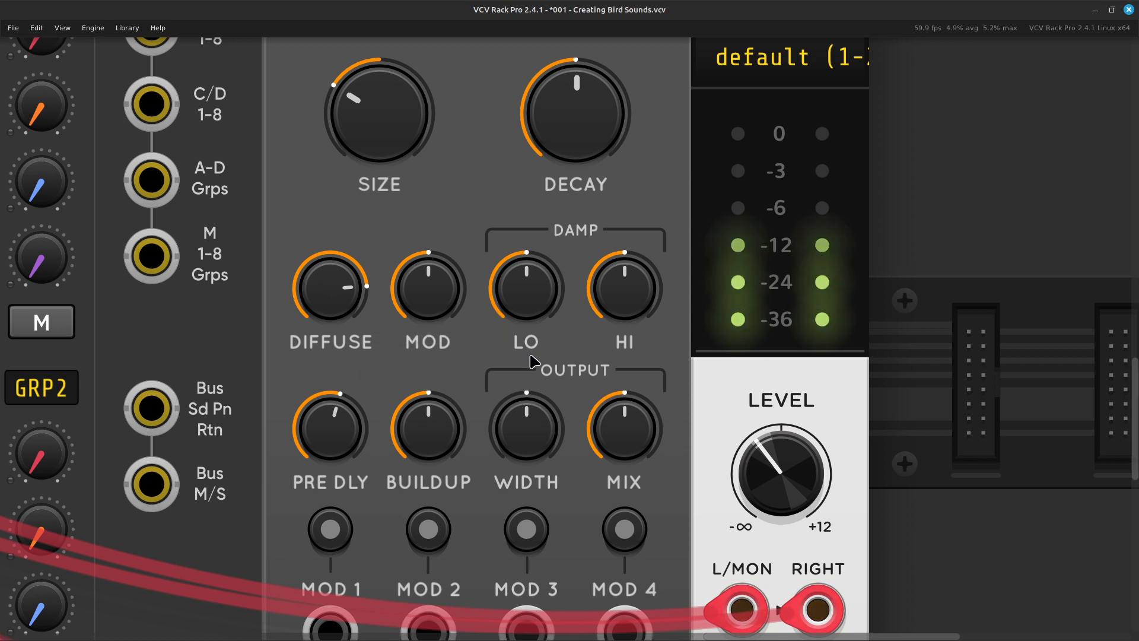
pyautogui.moveTo(639, 272)
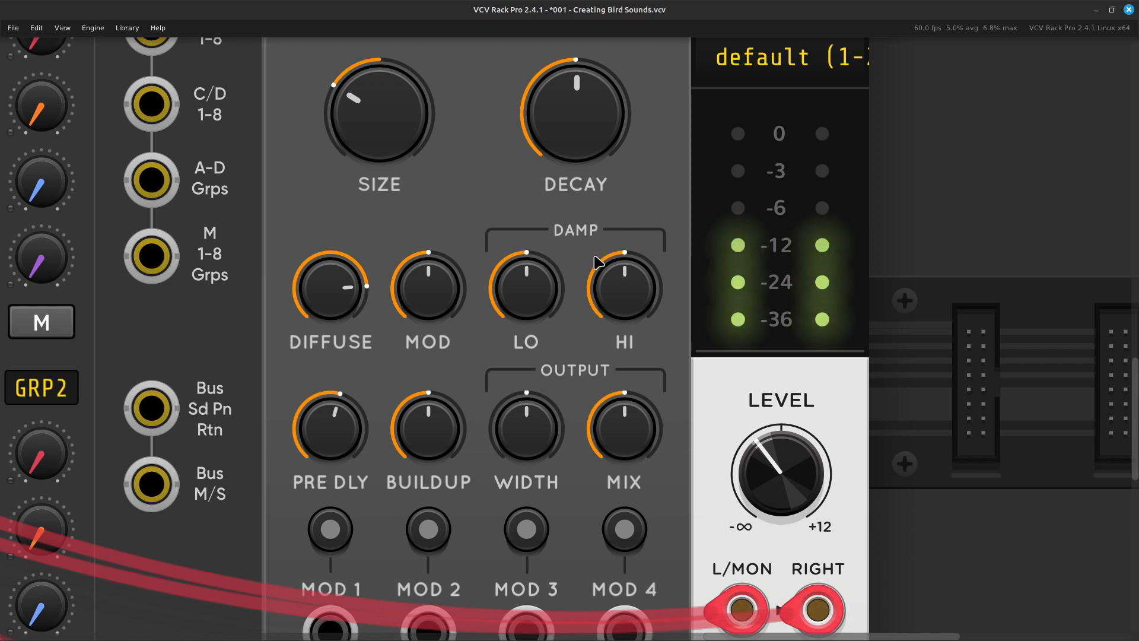
pyautogui.moveTo(610, 300)
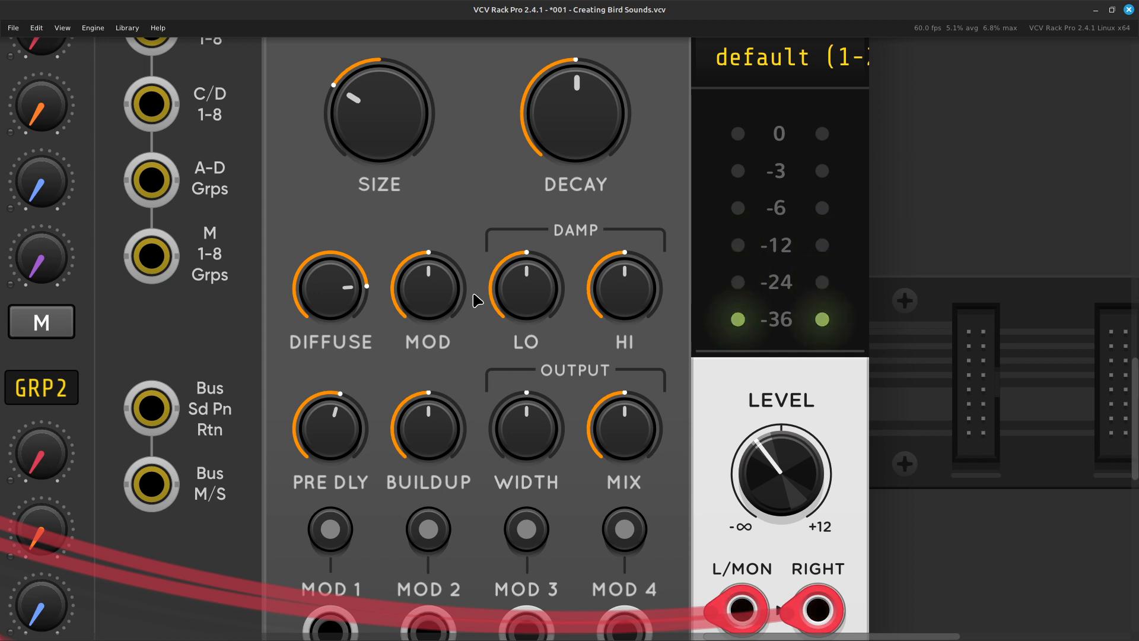
# Step: Load the Amazing Big Hall (Send) preset in Reverb 2
pyautogui.scroll(5, 478, 299)
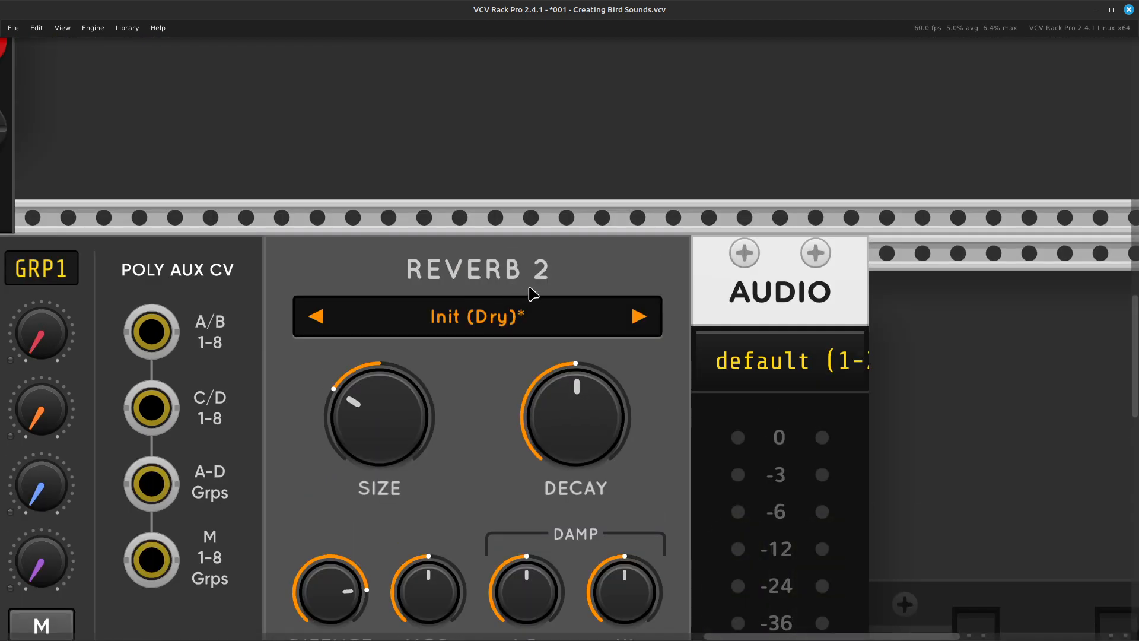
pyautogui.click(639, 318)
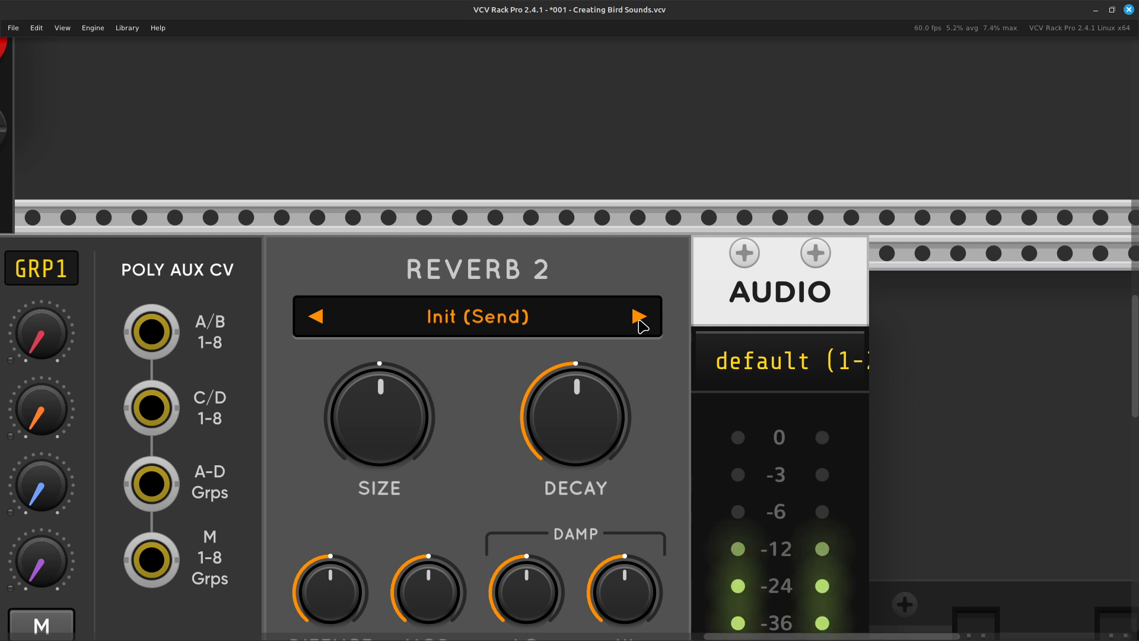
pyautogui.click(639, 316)
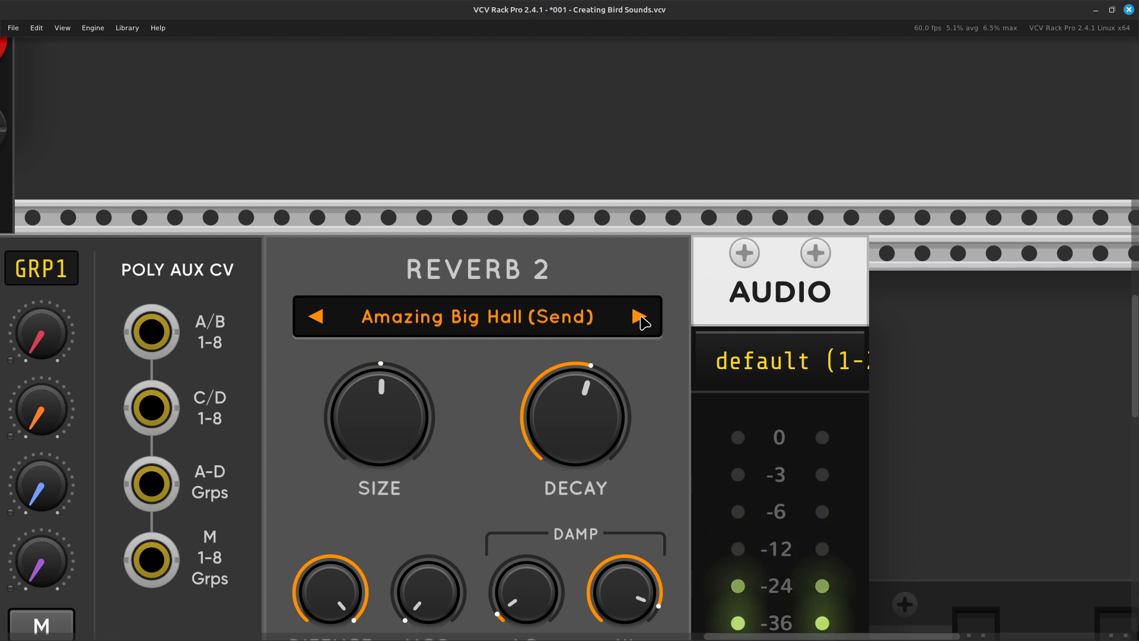
pyautogui.scroll(-3, 643, 321)
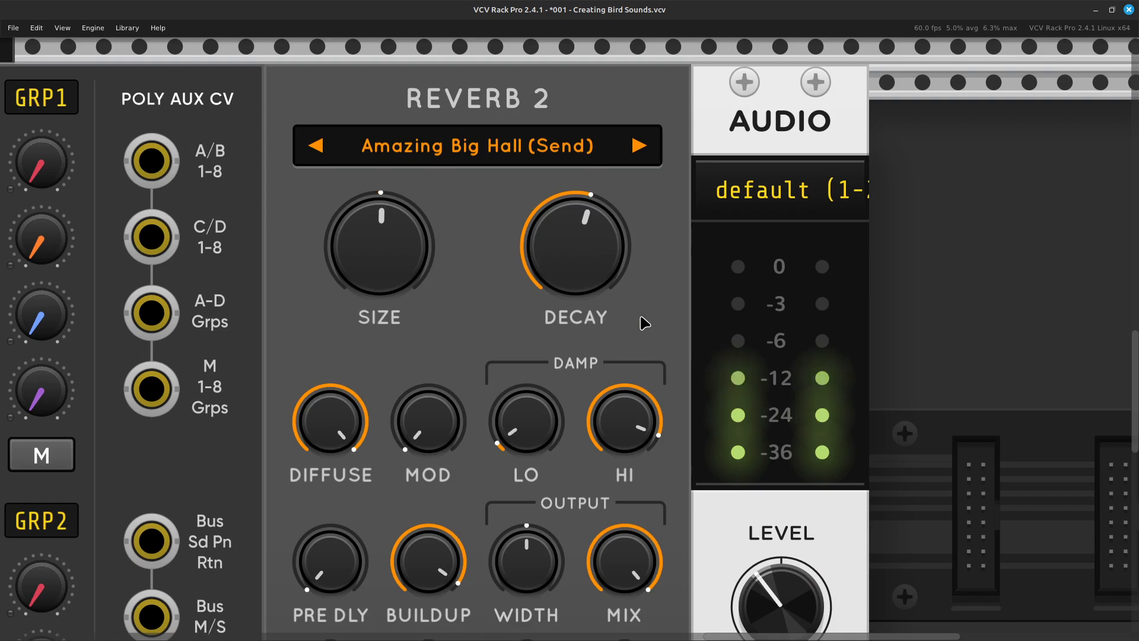
pyautogui.hscroll(-10, 644, 321)
pyautogui.hscroll(-10, 643, 320)
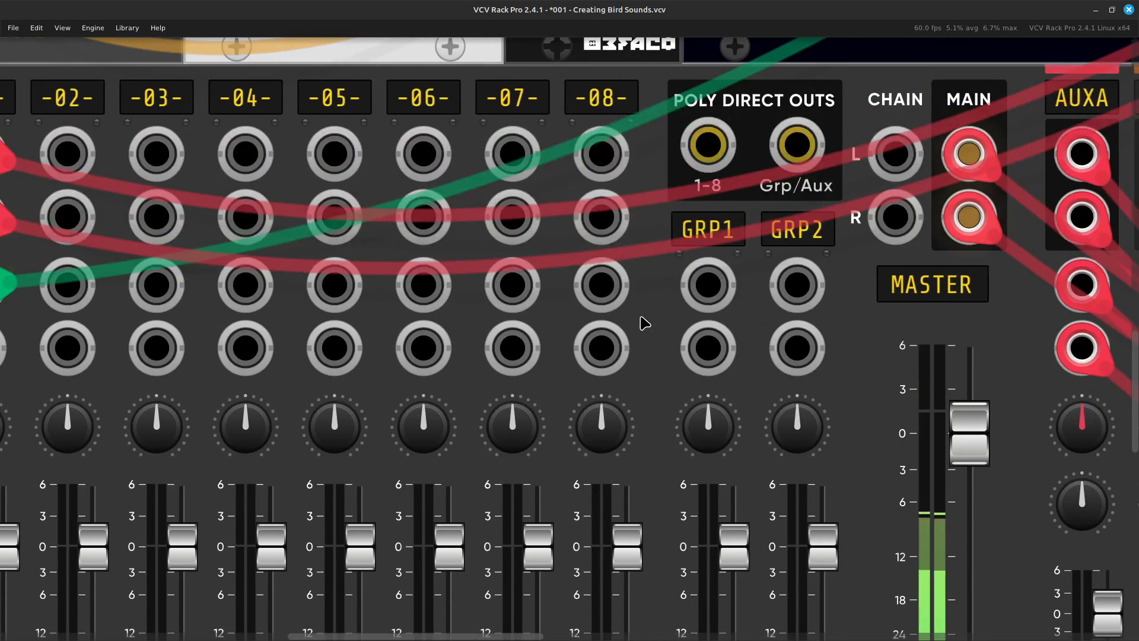
pyautogui.scroll(2, 644, 320)
pyautogui.scroll(-5, 643, 321)
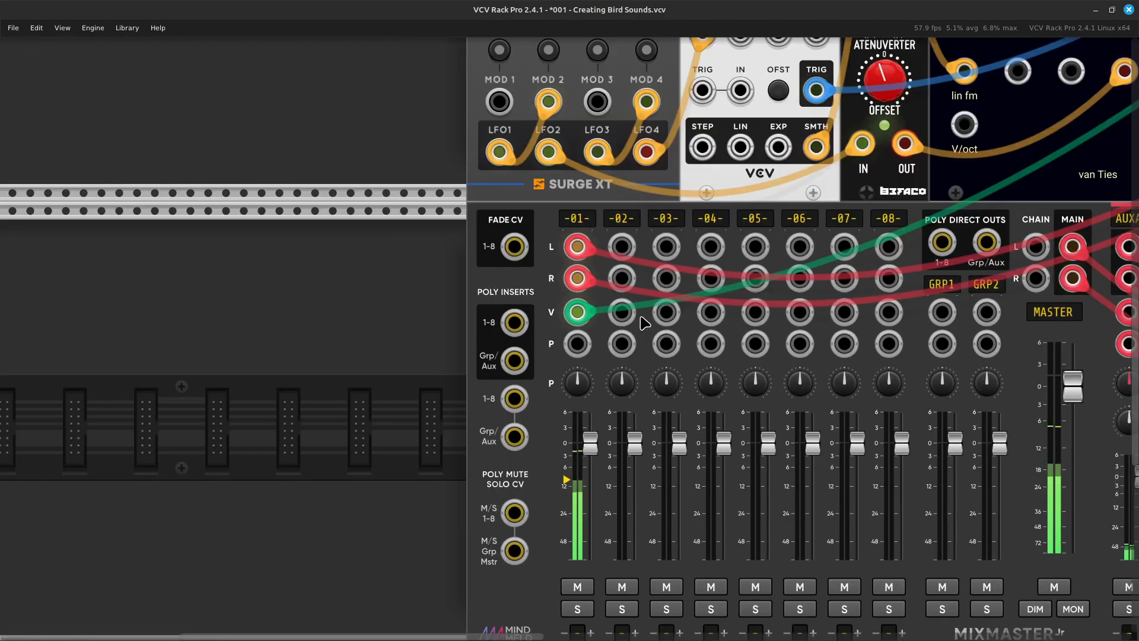
pyautogui.scroll(3, 643, 320)
pyautogui.hscroll(8, 644, 321)
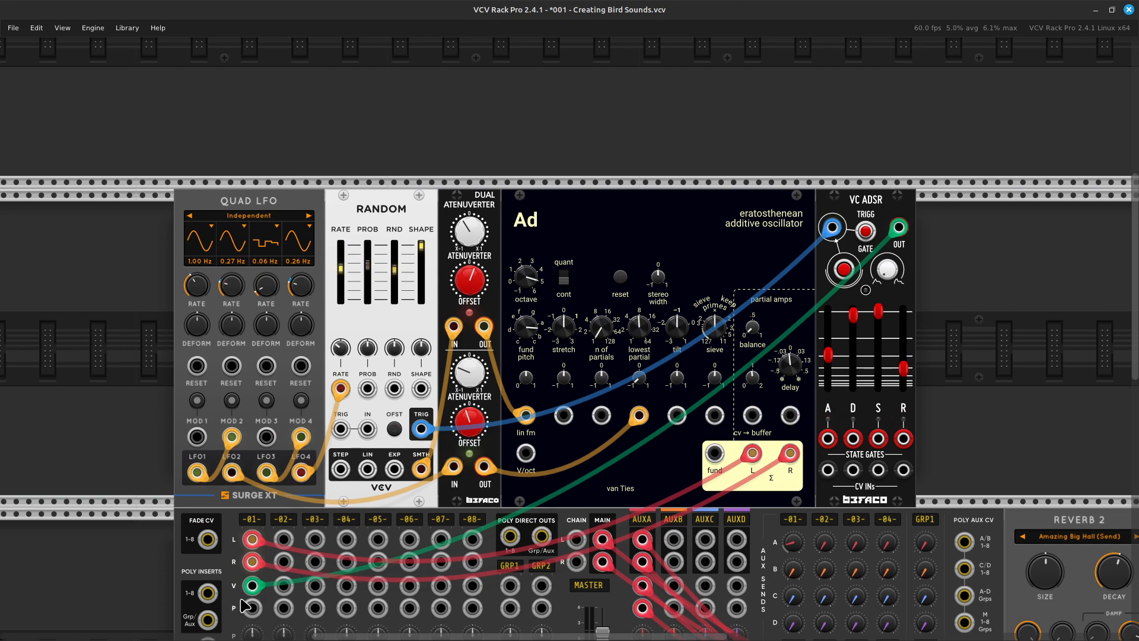
# Step: Select the whole bird voice, from the Quad LFO through the VC ADSR
pyautogui.scroll(-3, 252, 599)
pyautogui.hscroll(8, 309, 527)
pyautogui.scroll(3, 415, 415)
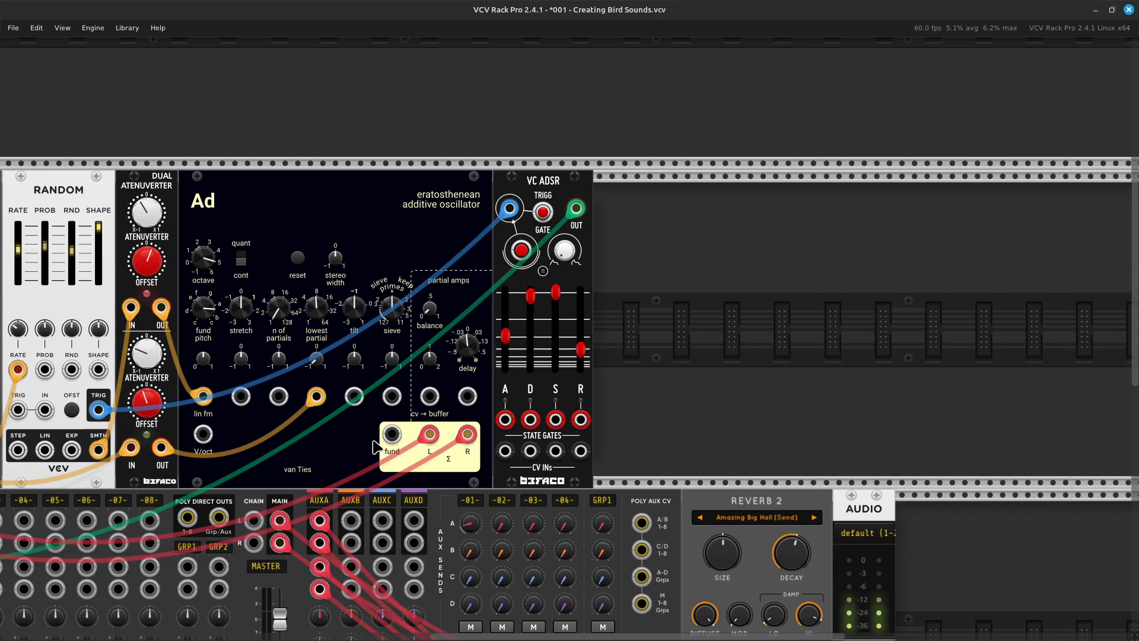
pyautogui.moveTo(659, 121); pyautogui.dragTo(81, 387)
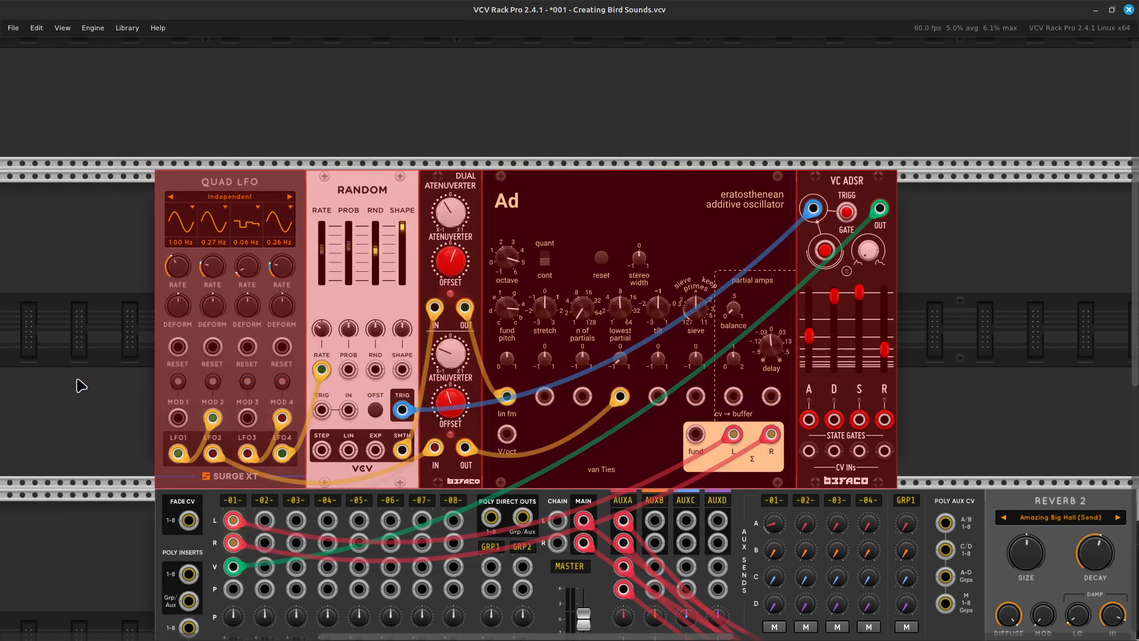
pyautogui.hscroll(10, 81, 386)
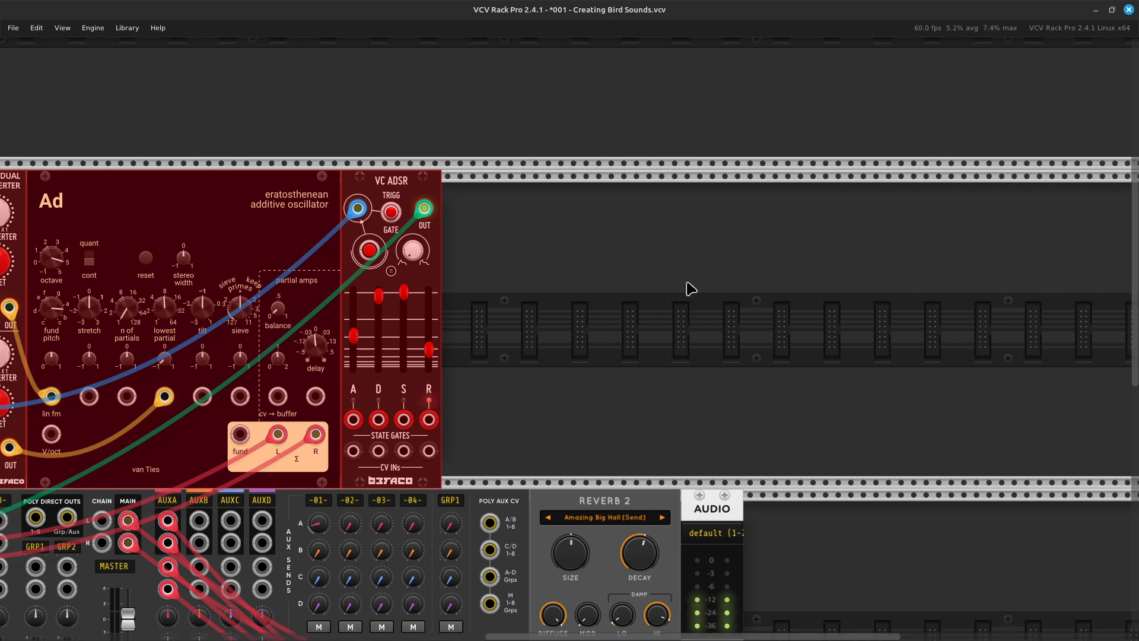
# Step: Add a blank panel directly after the VC ADSR and paste a duplicate of the bird voice beside it
pyautogui.click(539, 361)
pyautogui.rightClick(538, 362)
pyautogui.press('BackSpace')
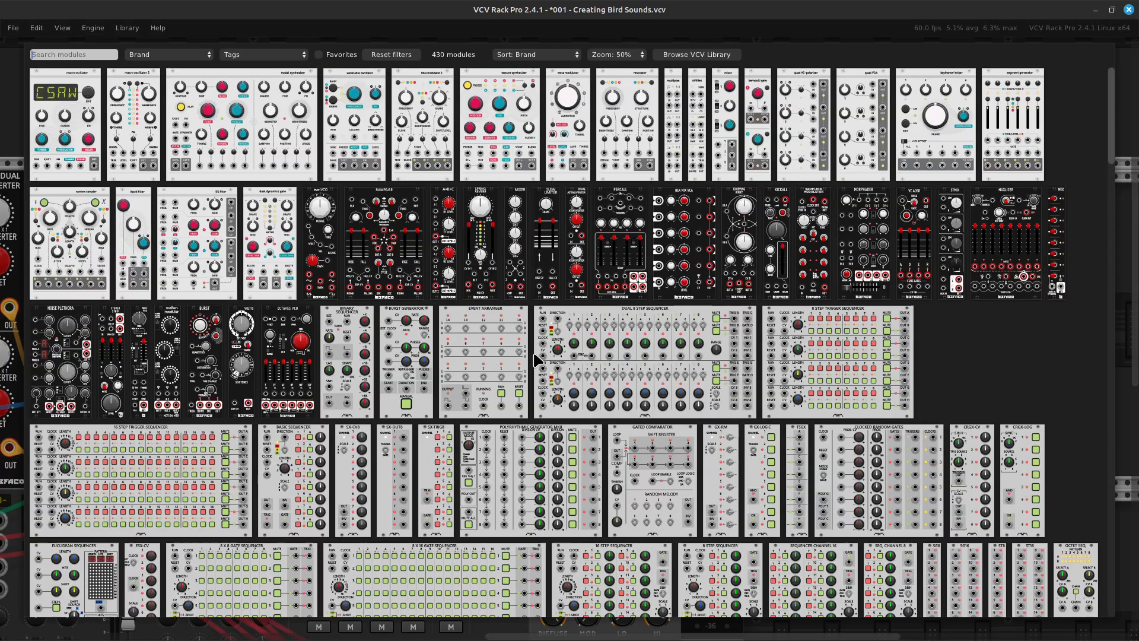
pyautogui.write('blank')
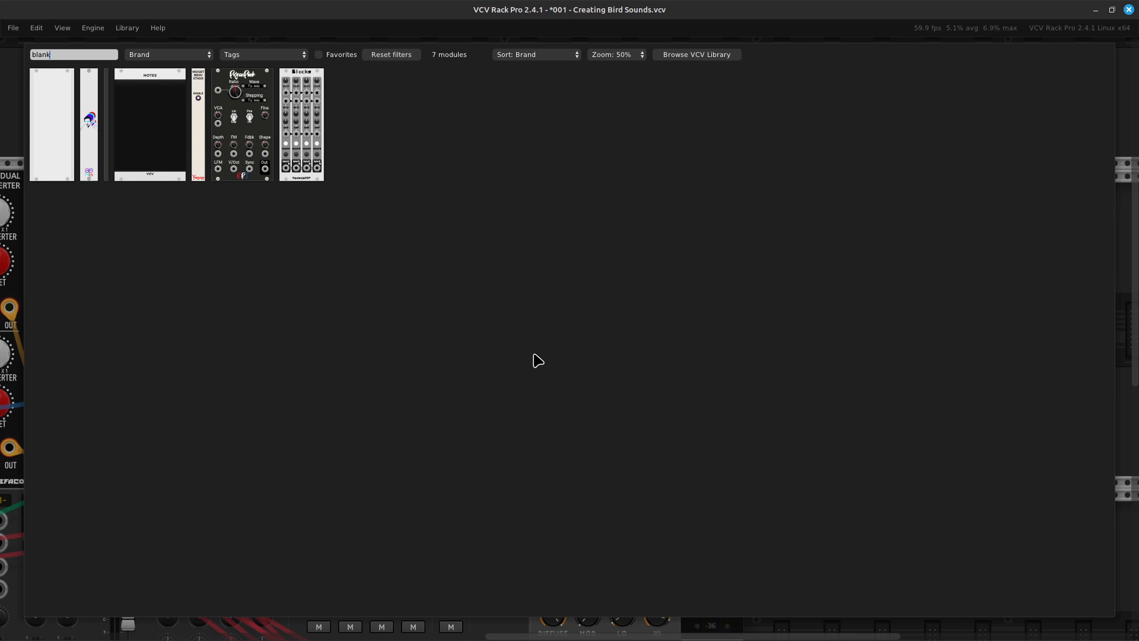
pyautogui.click(47, 169)
pyautogui.moveTo(547, 374); pyautogui.dragTo(516, 376)
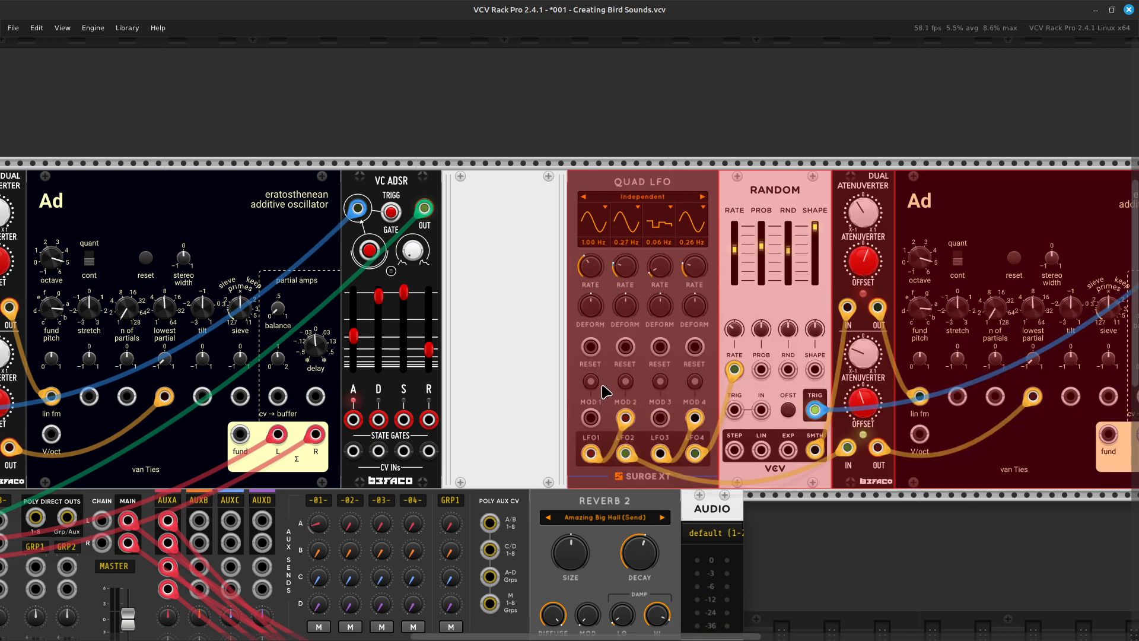
# Step: Delete the duplicated bird voice while leaving the blank panel in place
pyautogui.hscroll(10, 636, 274)
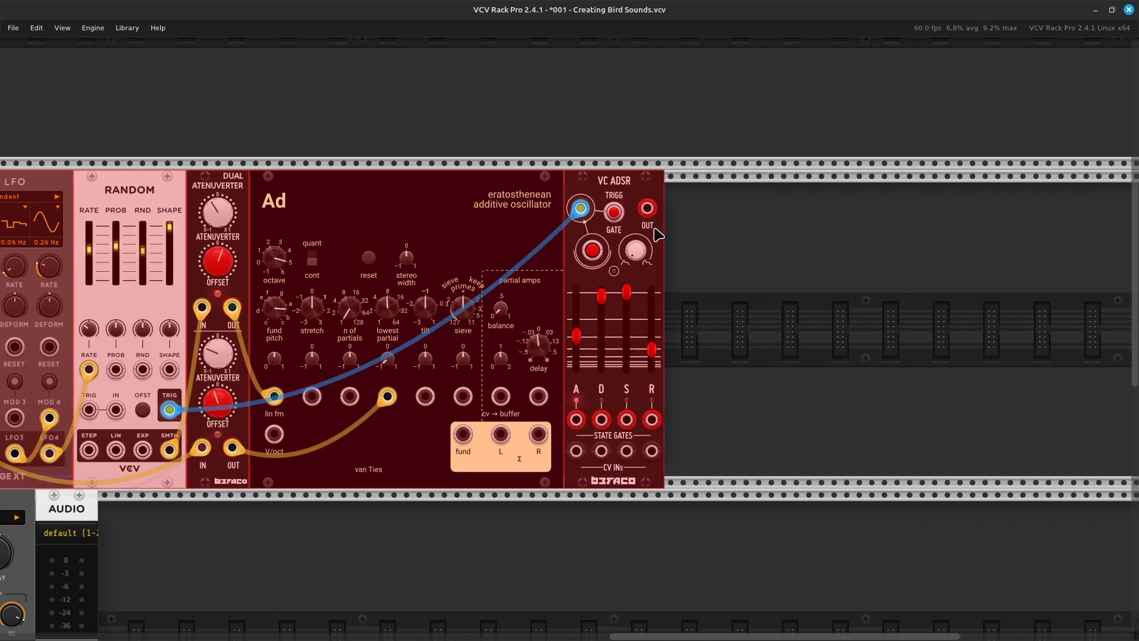
pyautogui.hscroll(-14, 657, 232)
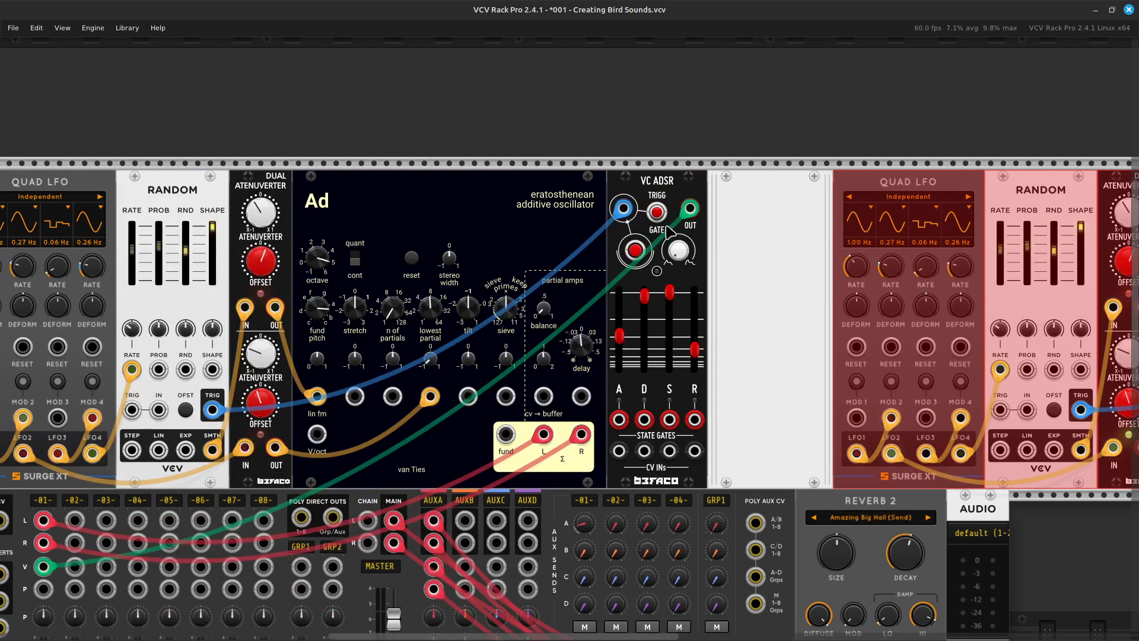
pyautogui.scroll(-2, 669, 233)
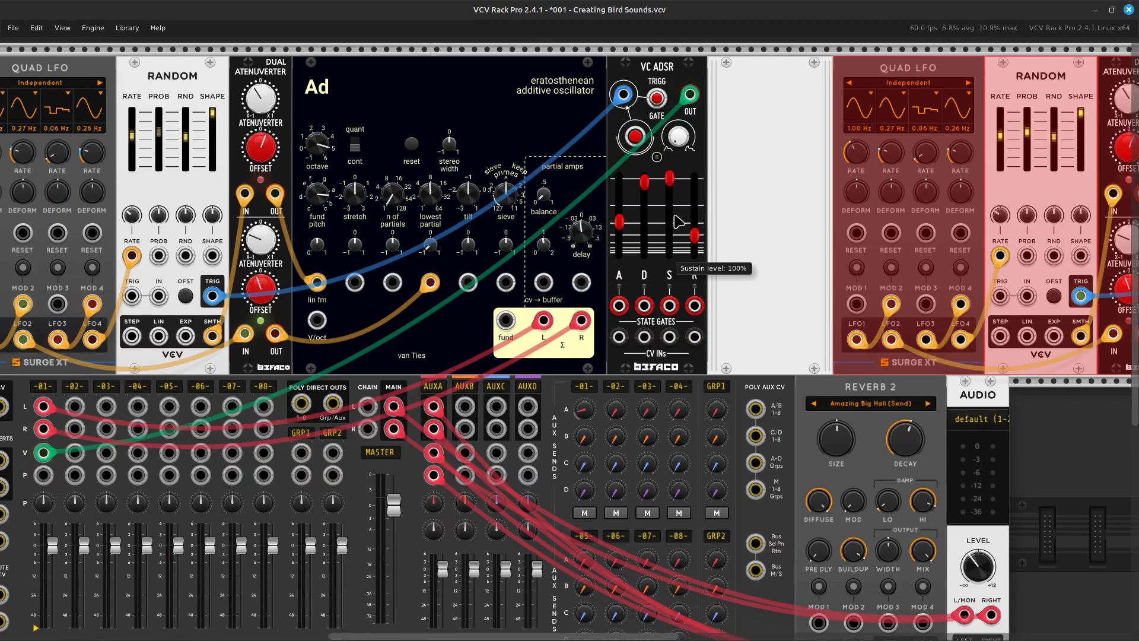
pyautogui.press('Delete')
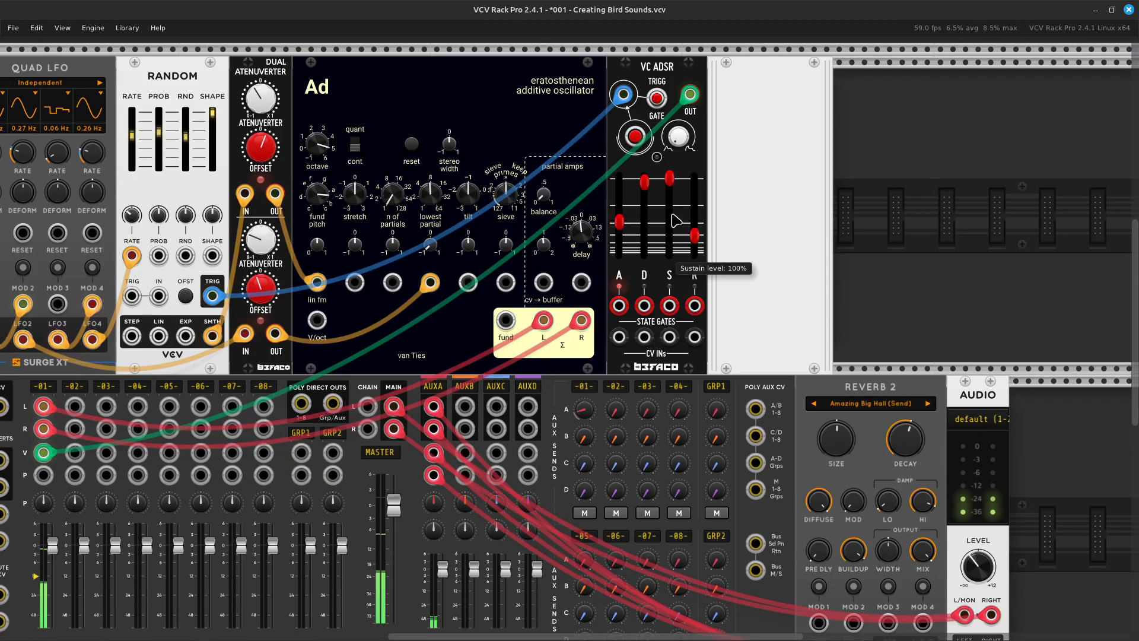
# Step: Copy the original voice, from Quad LFO to VC ADSR, and paste the duplicate after the blank panel
pyautogui.press('Up')
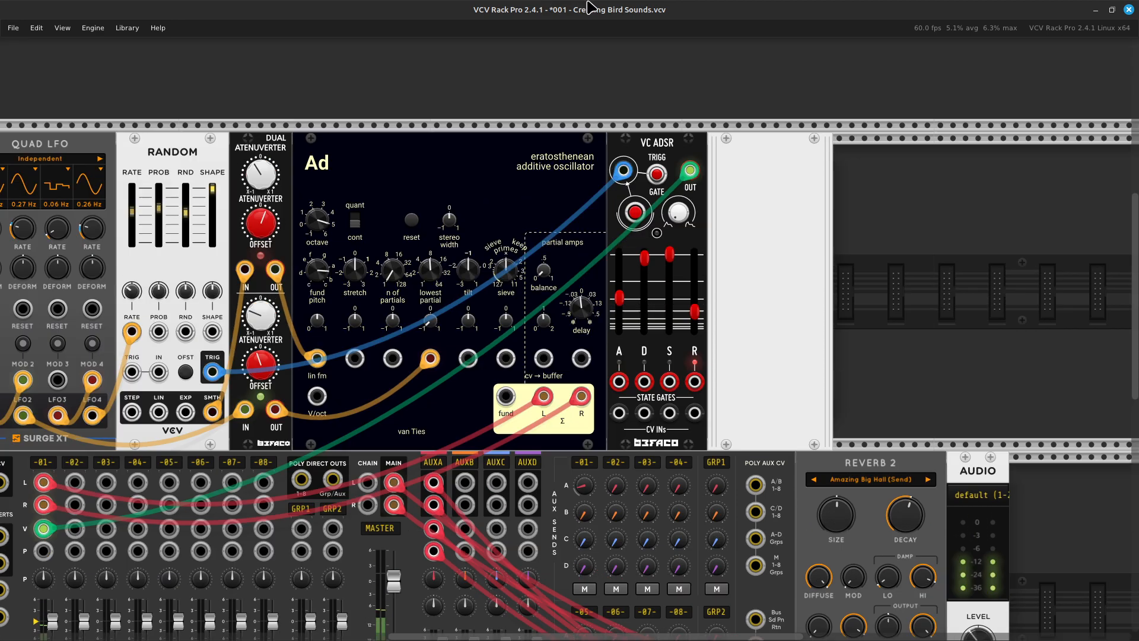
pyautogui.moveTo(678, 89); pyautogui.dragTo(296, 394)
pyautogui.press('Left')
pyautogui.press('Left')
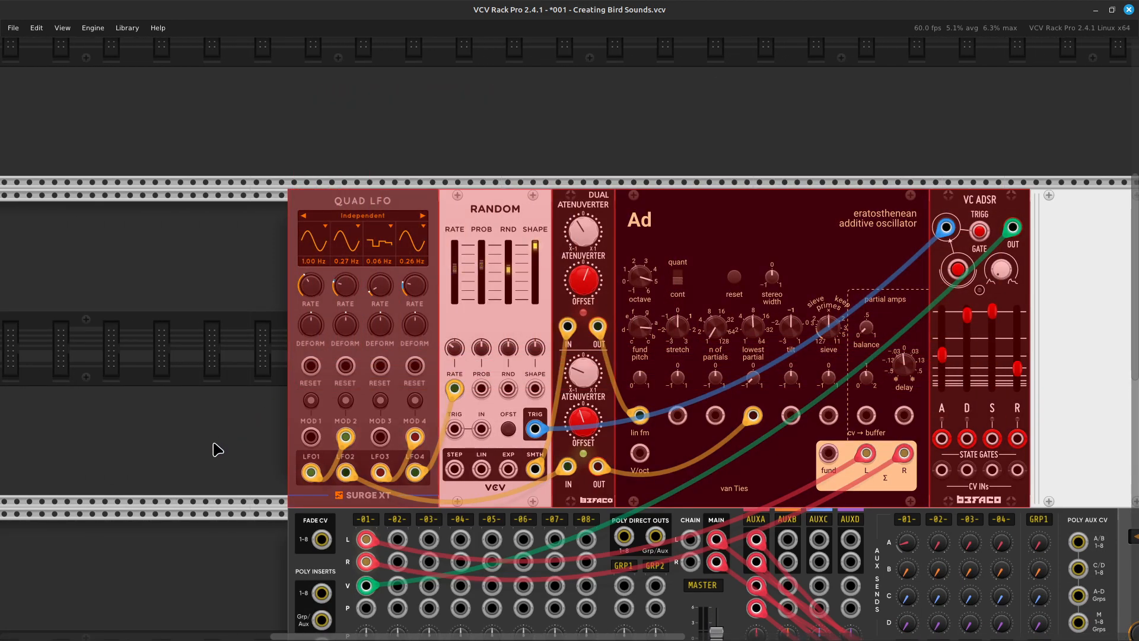
pyautogui.click(232, 411)
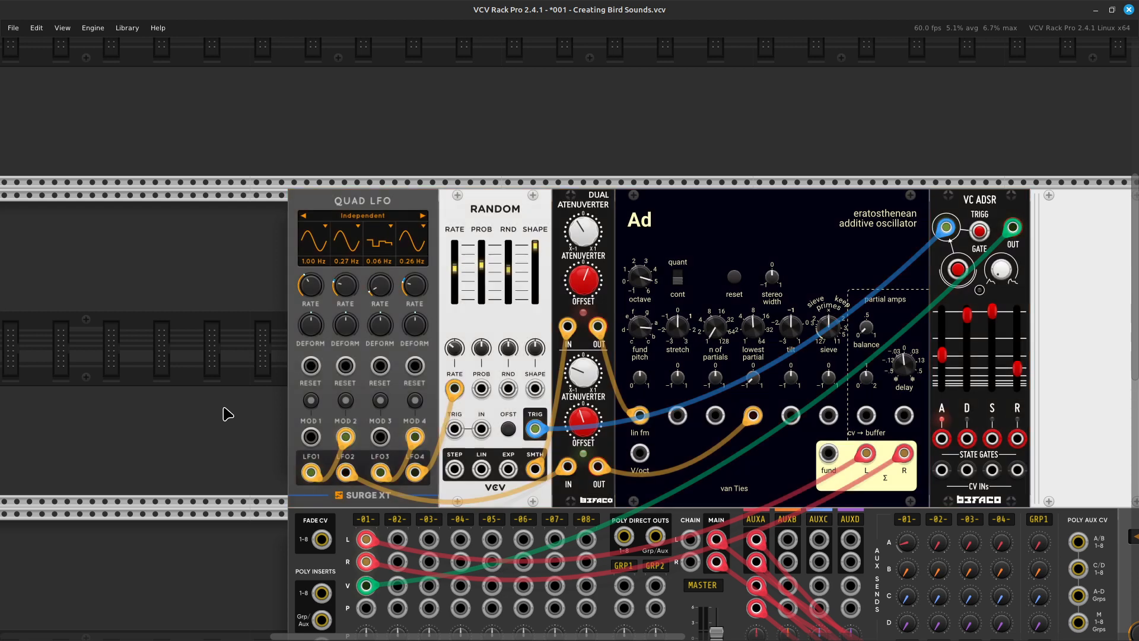
pyautogui.press('Right')
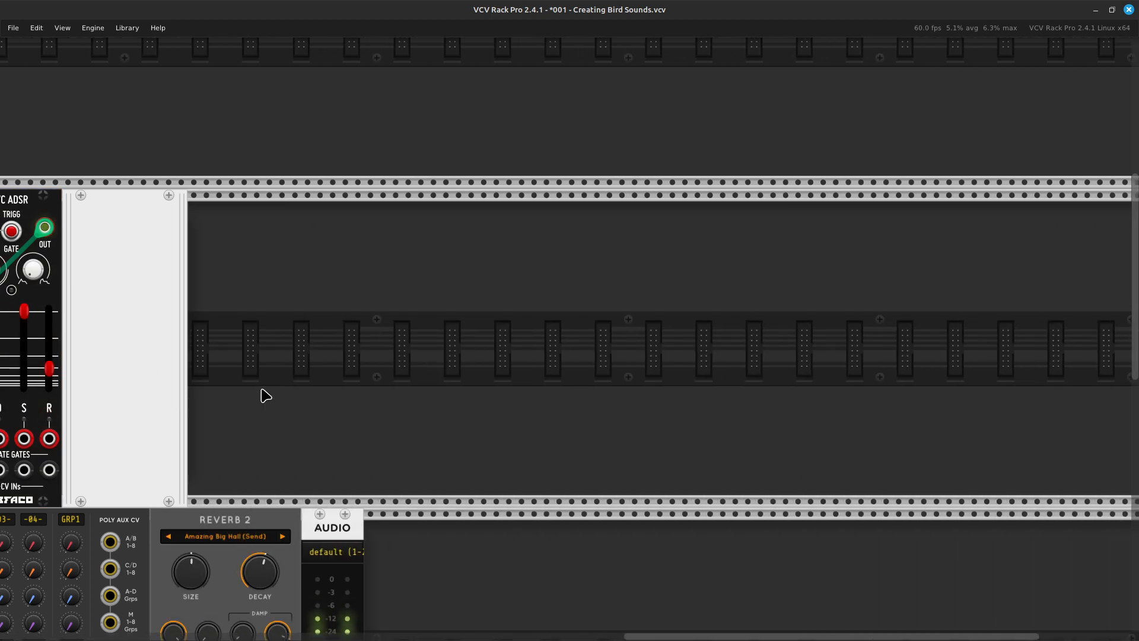
pyautogui.hotkey('ctrl', 'v')
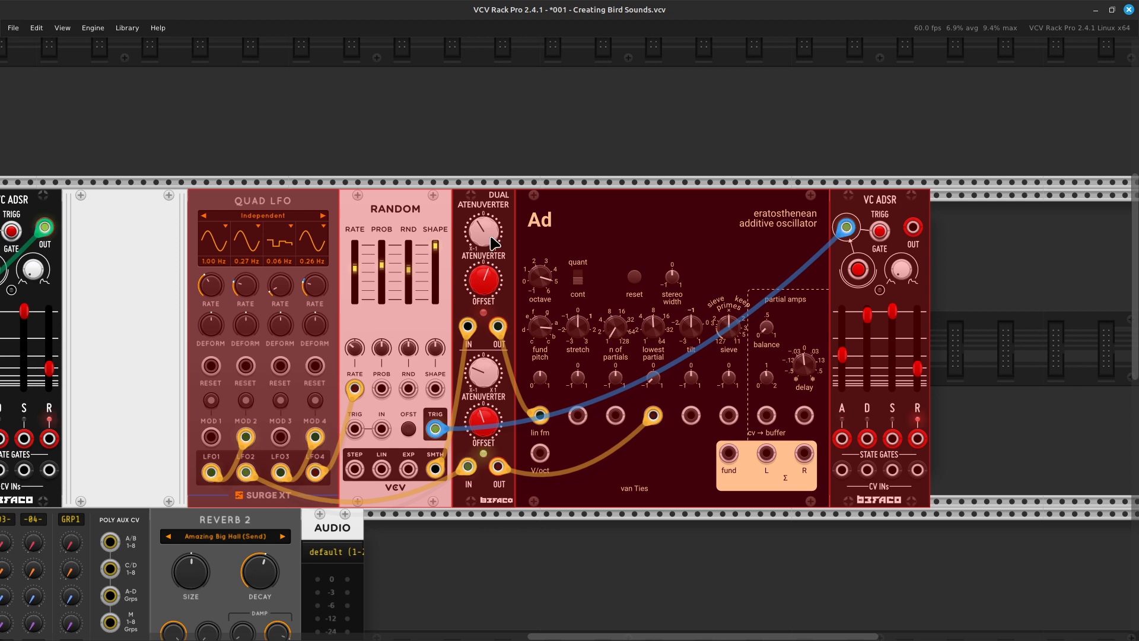
# Step: Compare the original voice's patching and mixer connections with those of the duplicated voice
pyautogui.click(582, 108)
pyautogui.hscroll(-10, 552, 132)
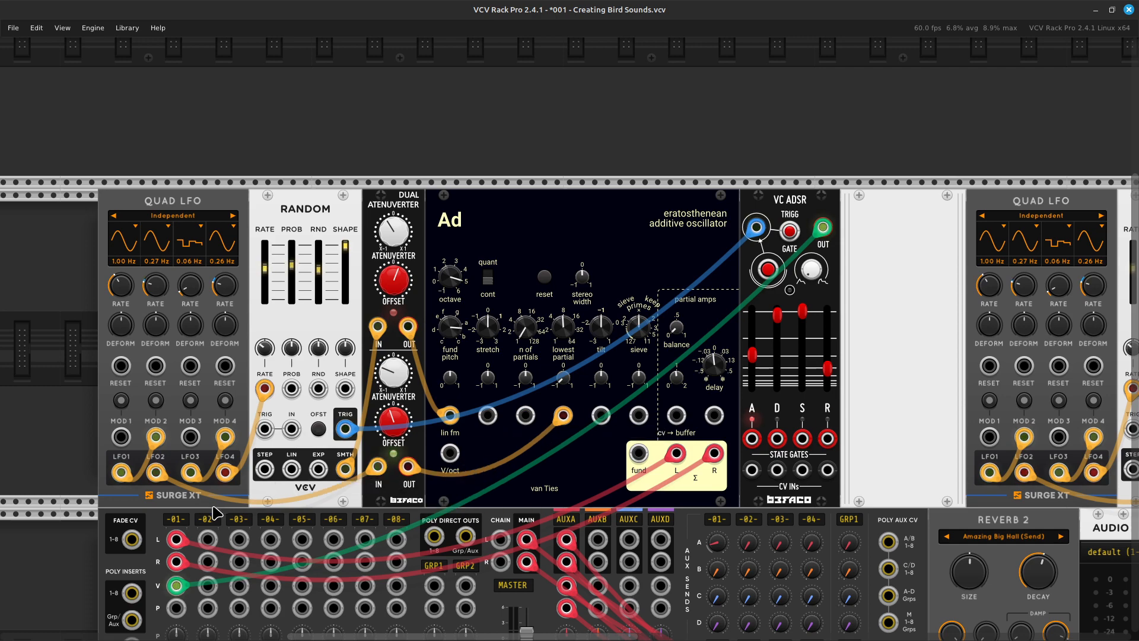
pyautogui.hscroll(-2, 347, 474)
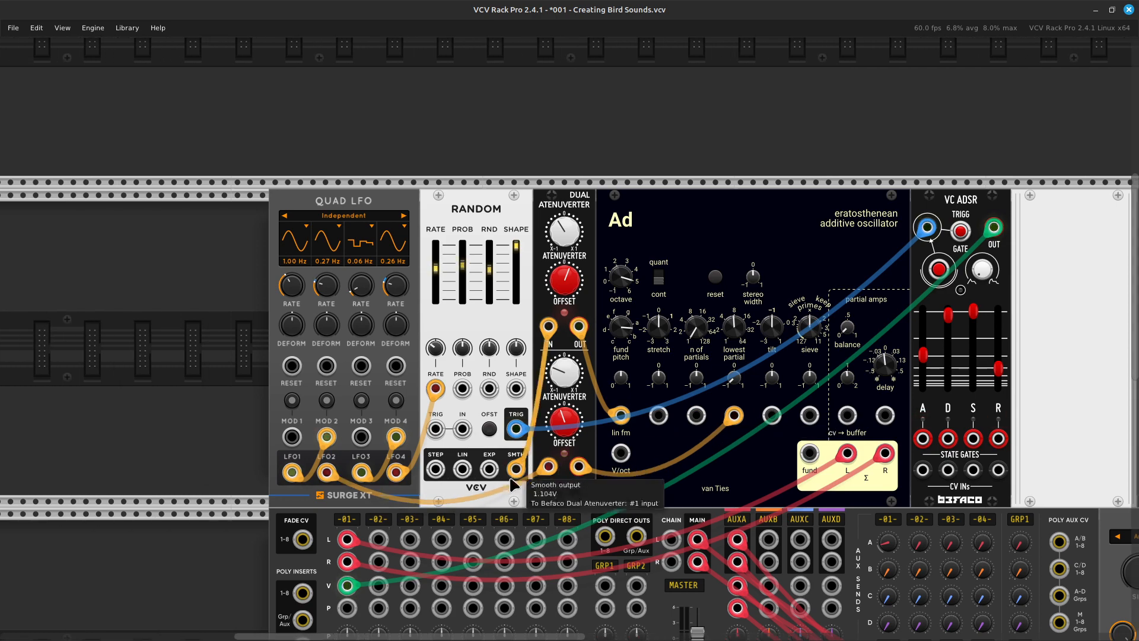
pyautogui.scroll(-2, 356, 503)
pyautogui.scroll(2, 420, 378)
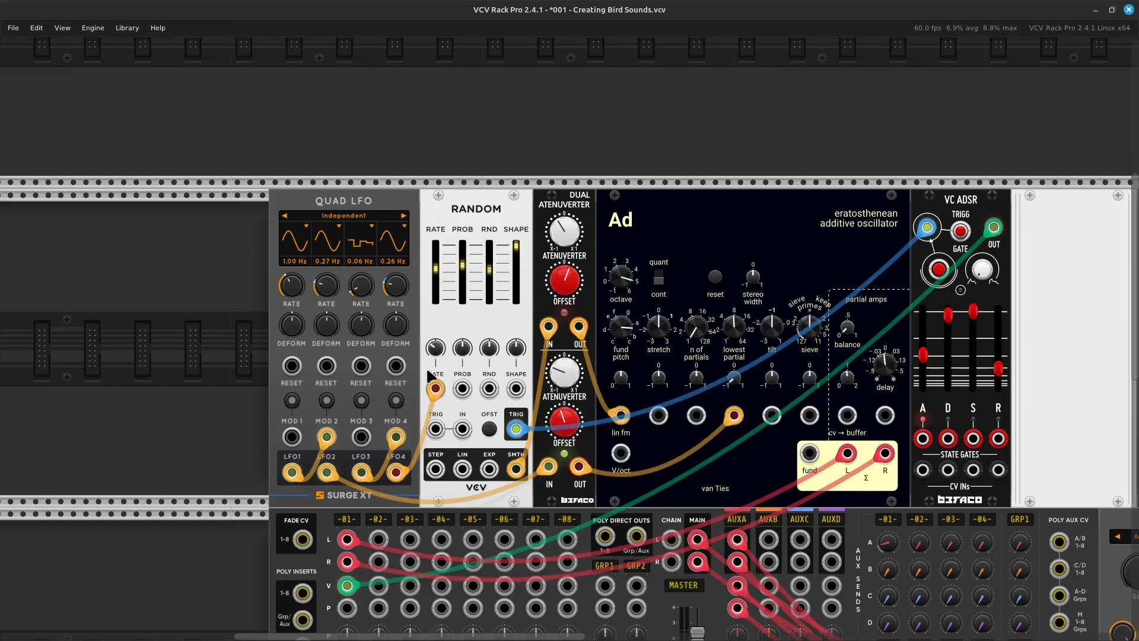
pyautogui.hscroll(4, 880, 338)
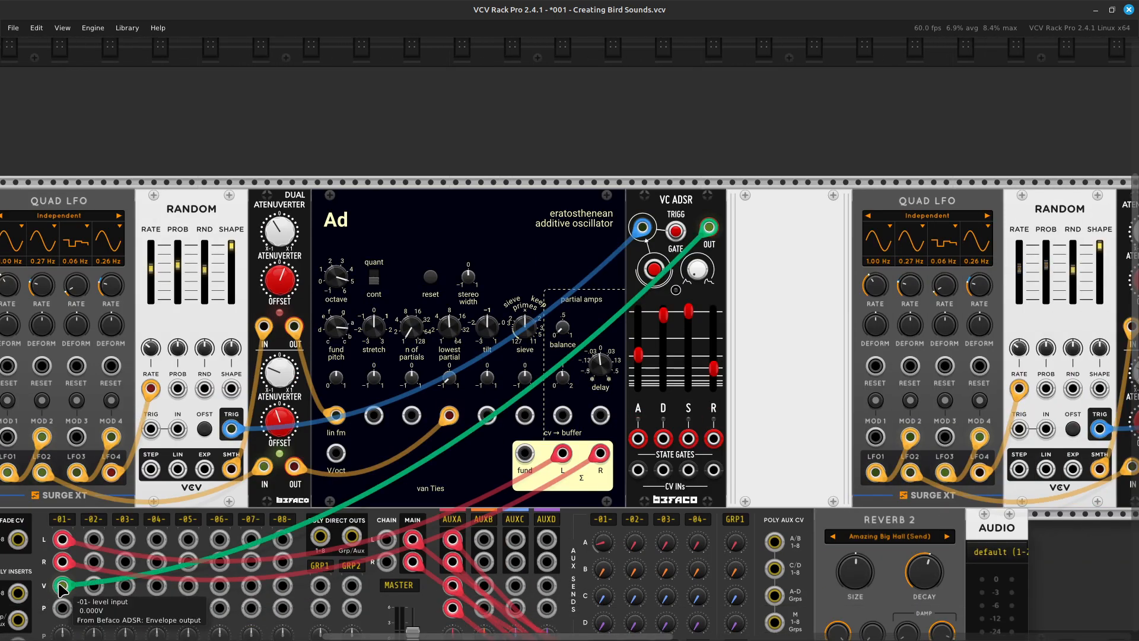
pyautogui.hscroll(7, 135, 575)
pyautogui.hscroll(6, 134, 575)
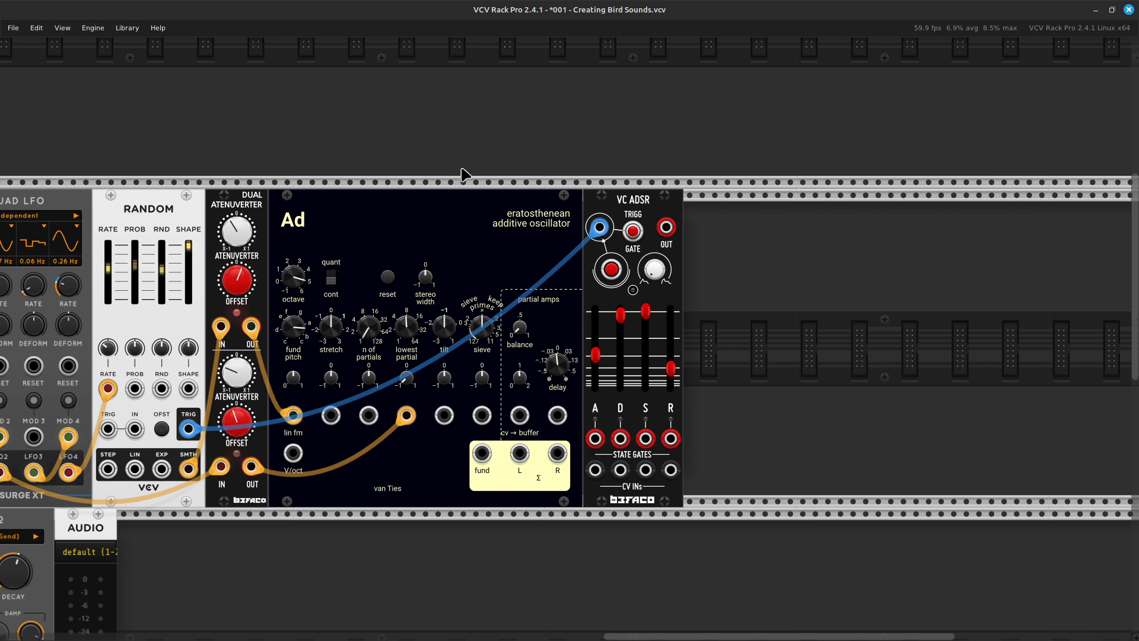
# Step: Try removing the additive oscillator from the duplicated voice, and undo the removal
pyautogui.press('Delete')
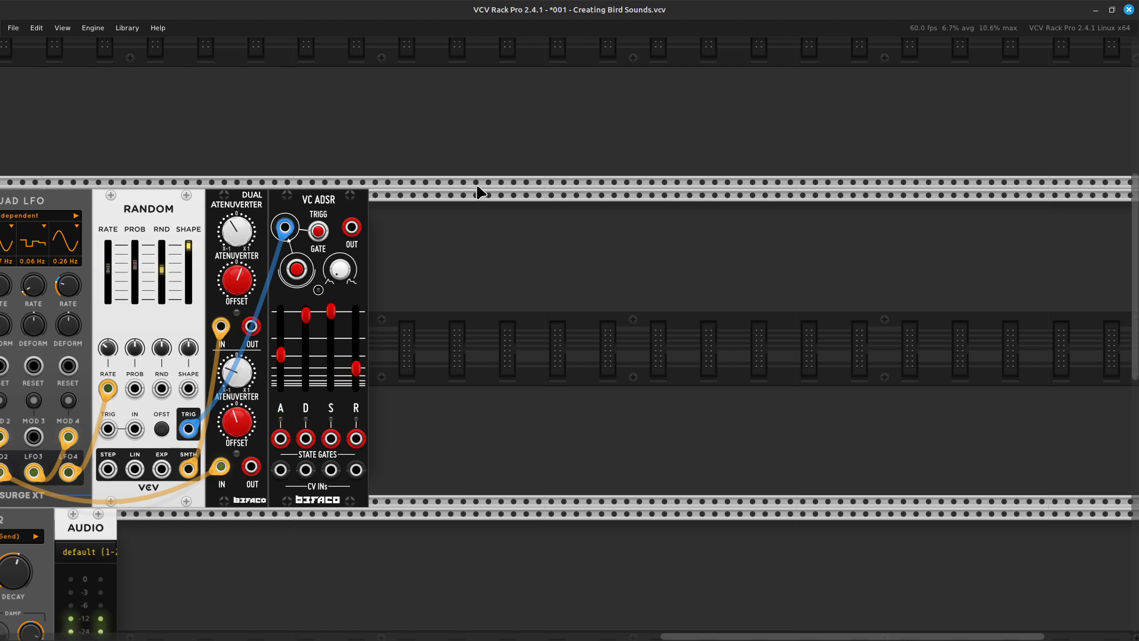
pyautogui.hotkey('ctrl', 'z')
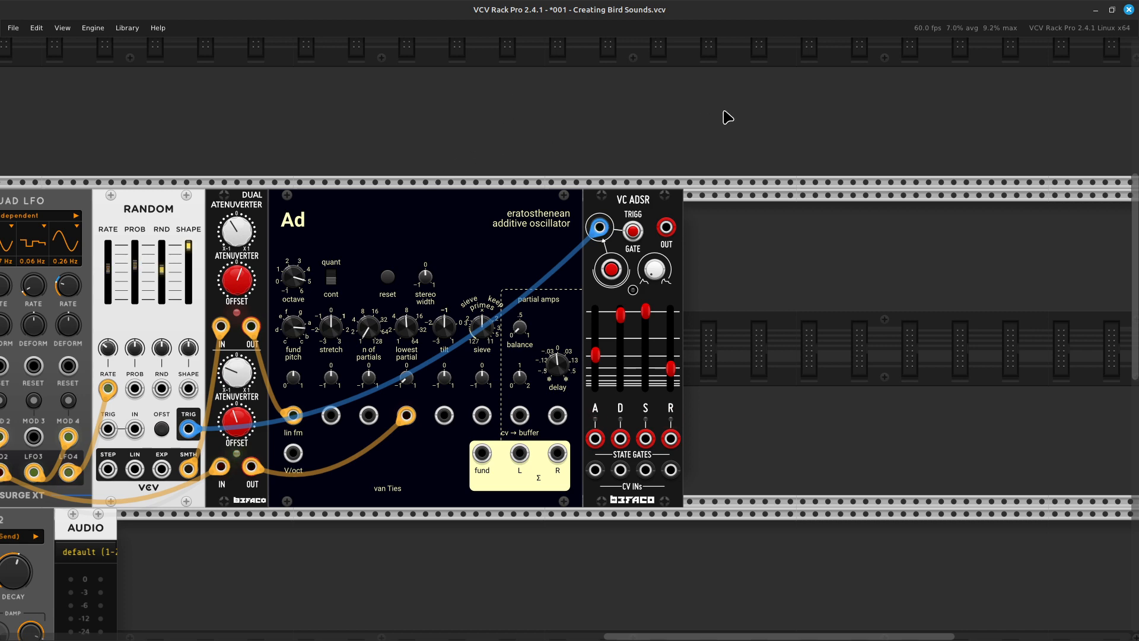
# Step: Delete the duplicated bird voice and the blank panel next to the original VC ADSR
pyautogui.moveTo(789, 95); pyautogui.dragTo(269, 446)
pyautogui.press('Delete')
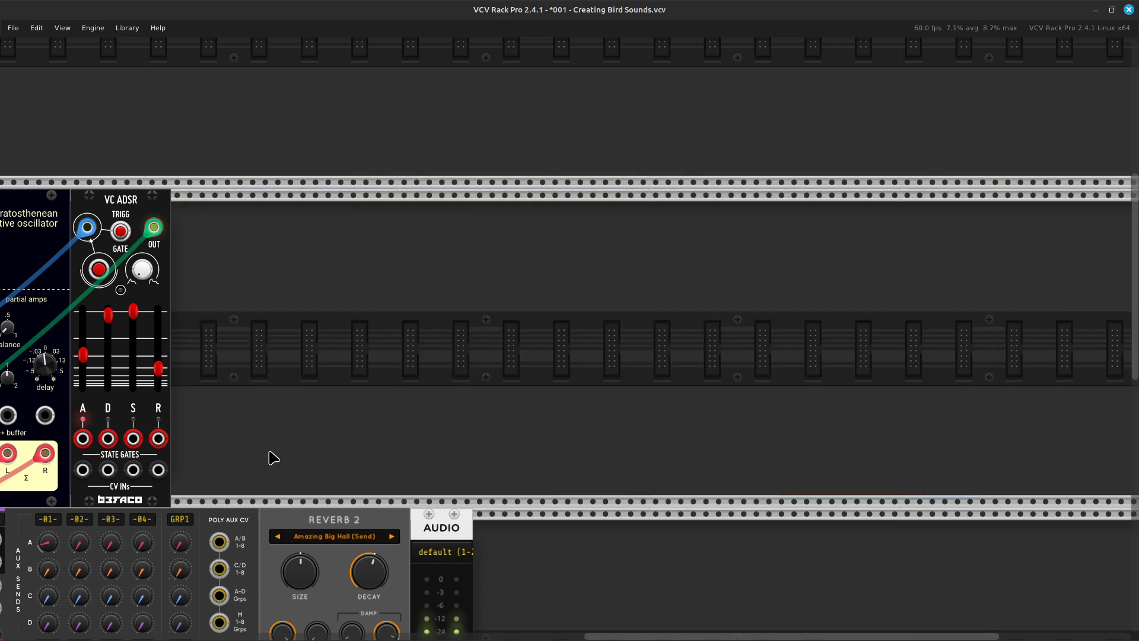
pyautogui.hotkey('ctrl', 'z')
pyautogui.hscroll(-10, 272, 458)
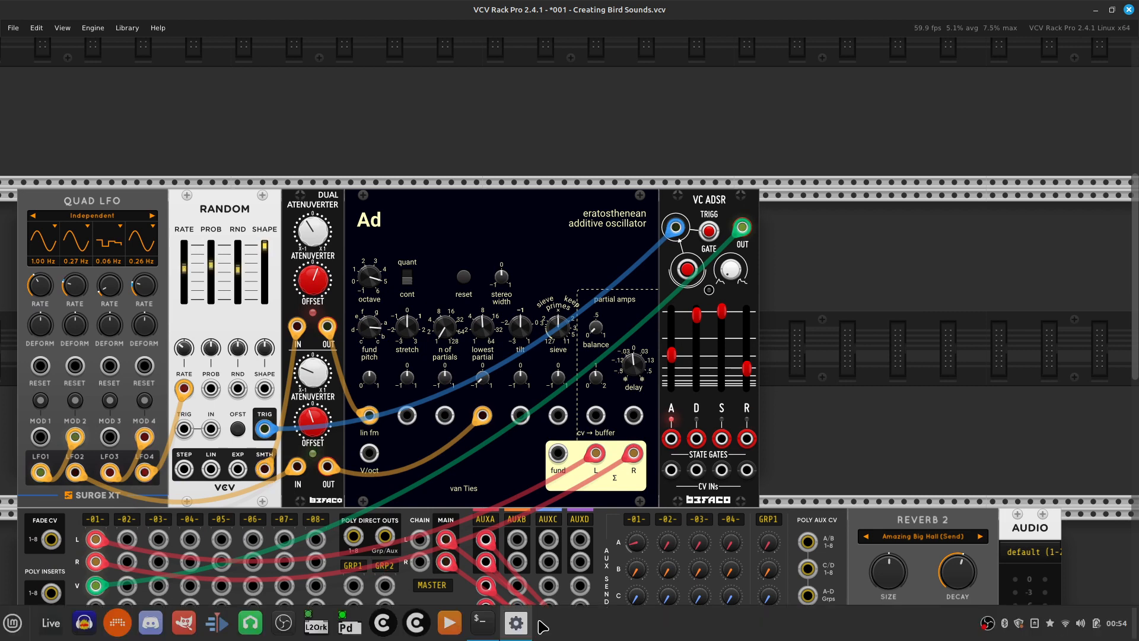
pyautogui.moveTo(427, 639)
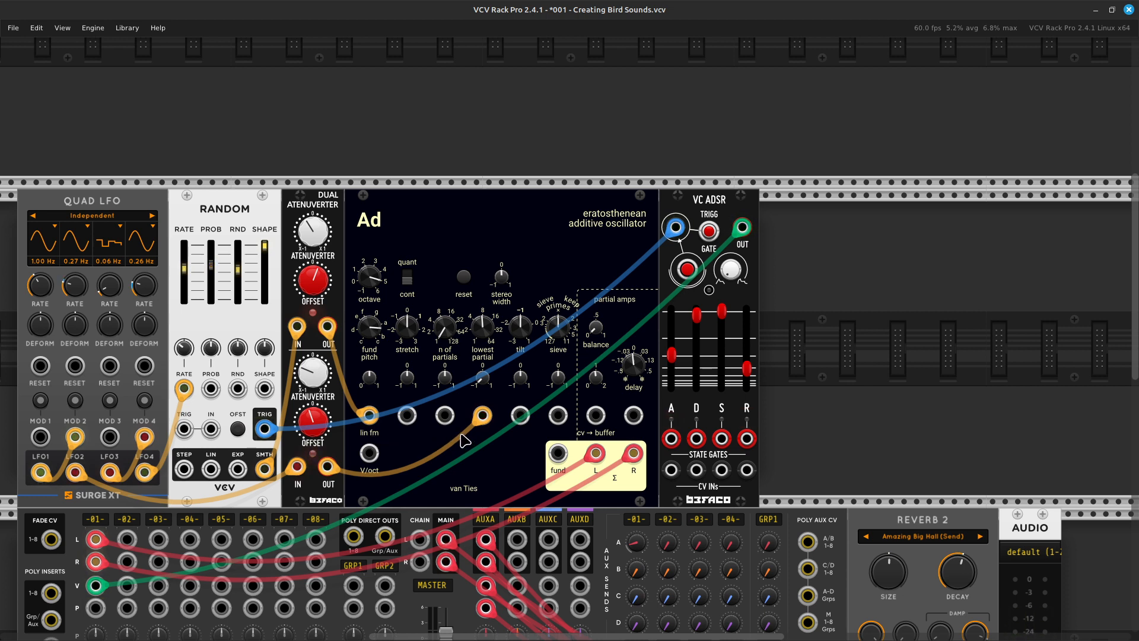
# Step: Search the modules for "chorus" and place the Surge XT Chorus directly beside the VC ADSR
pyautogui.hscroll(5, 476, 431)
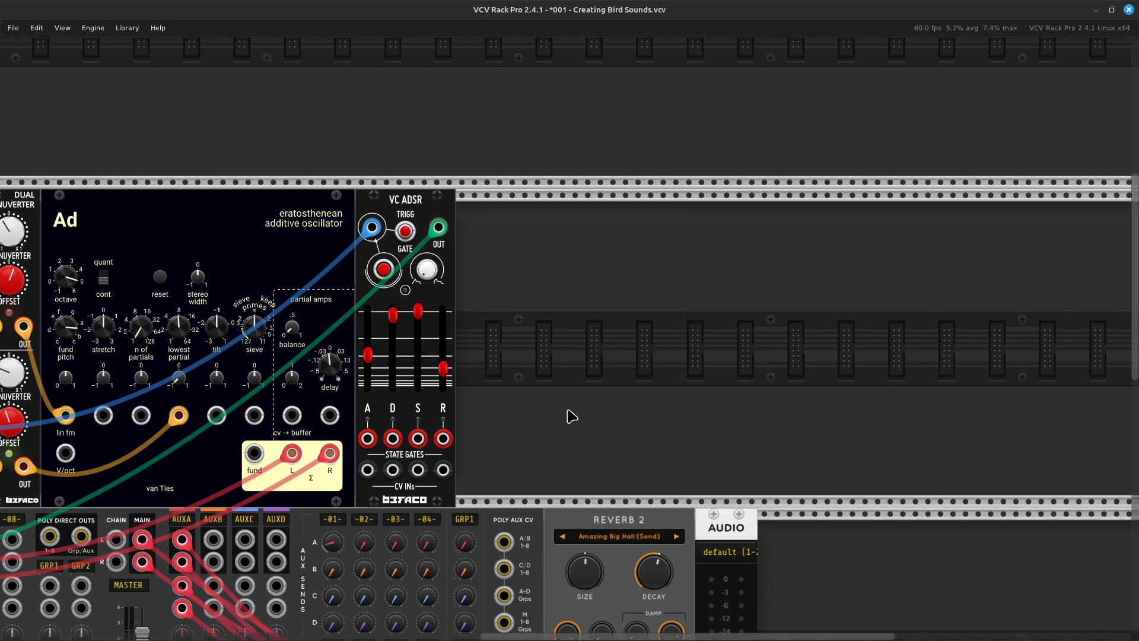
pyautogui.rightClick(590, 393)
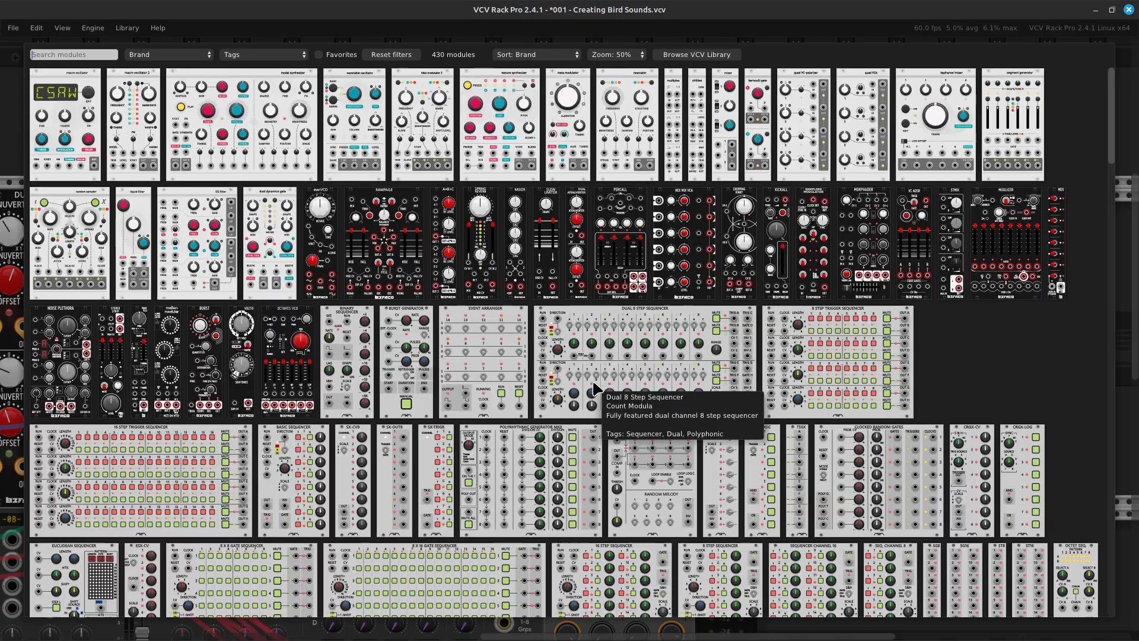
pyautogui.write('chorus')
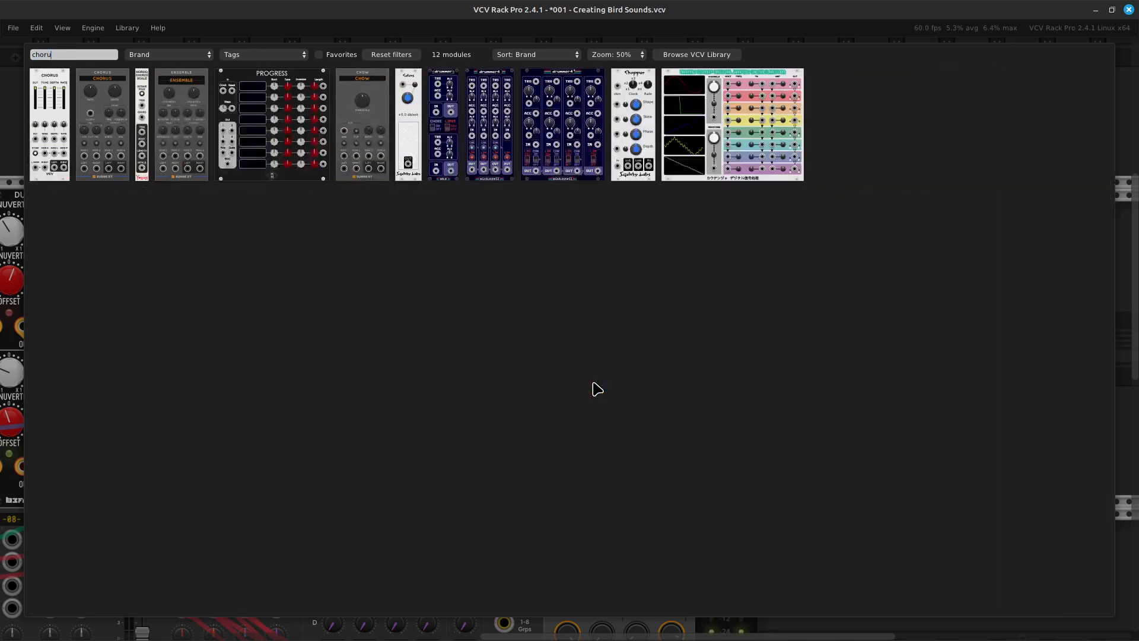
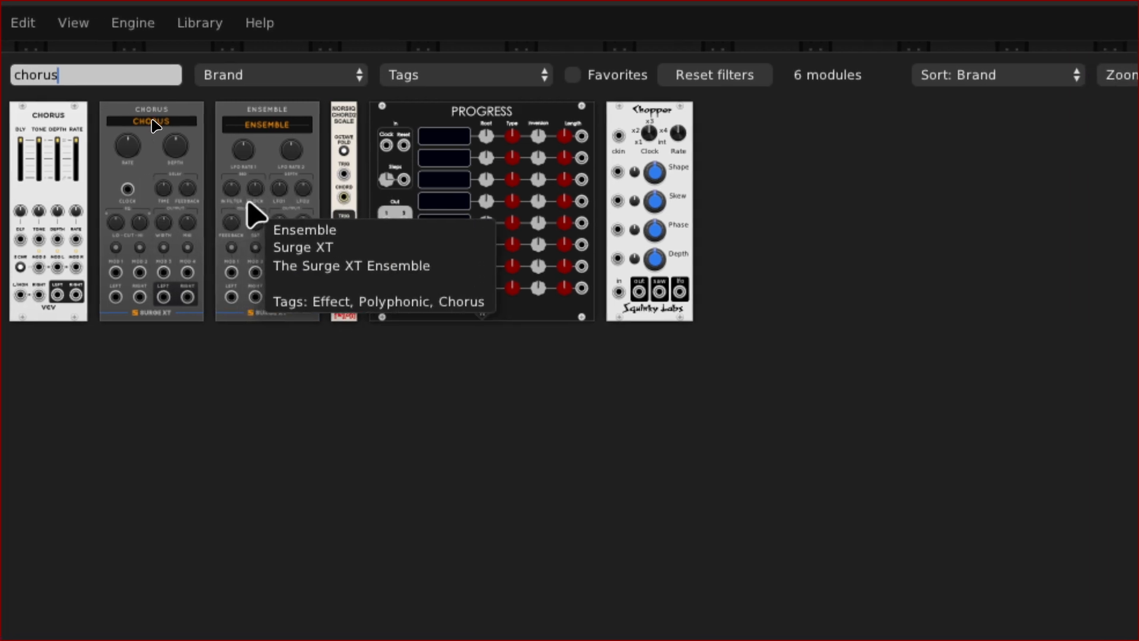
pyautogui.click(142, 226)
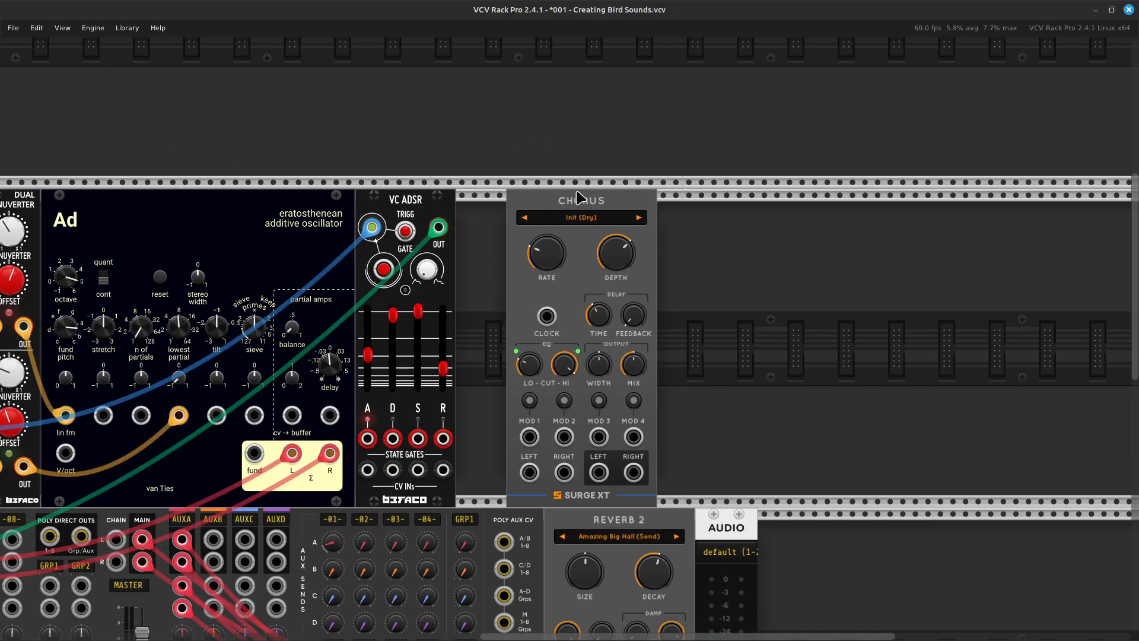
pyautogui.moveTo(579, 211); pyautogui.dragTo(525, 212)
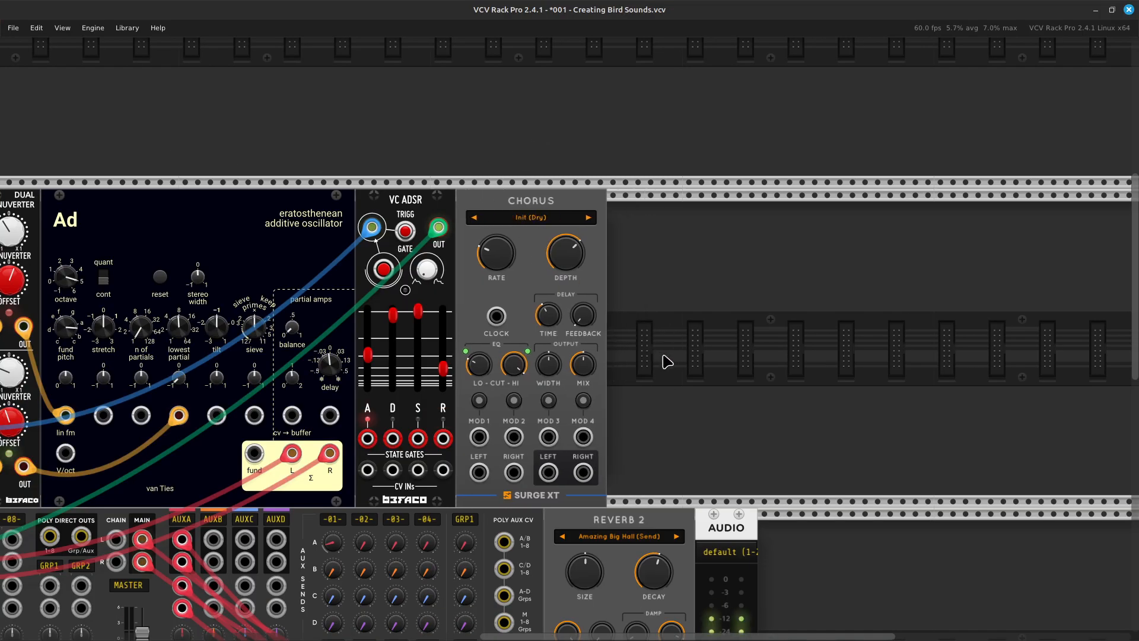
# Step: Patch the additive oscillator's L output into the Chorus's left input
pyautogui.rightClick(477, 472)
pyautogui.click(510, 518)
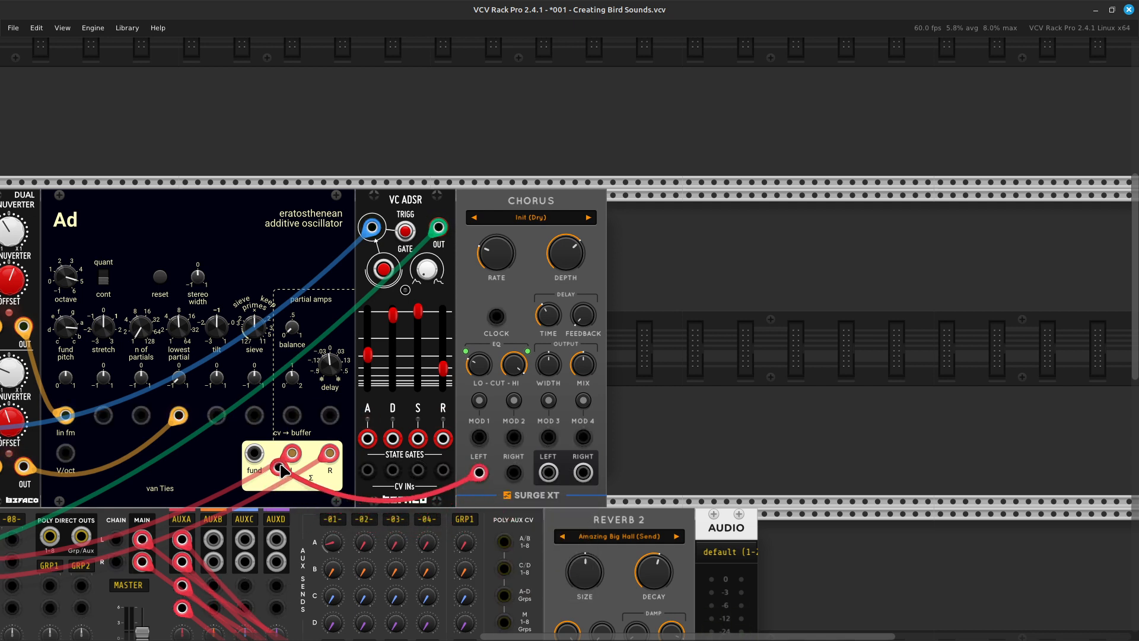
pyautogui.click(272, 485)
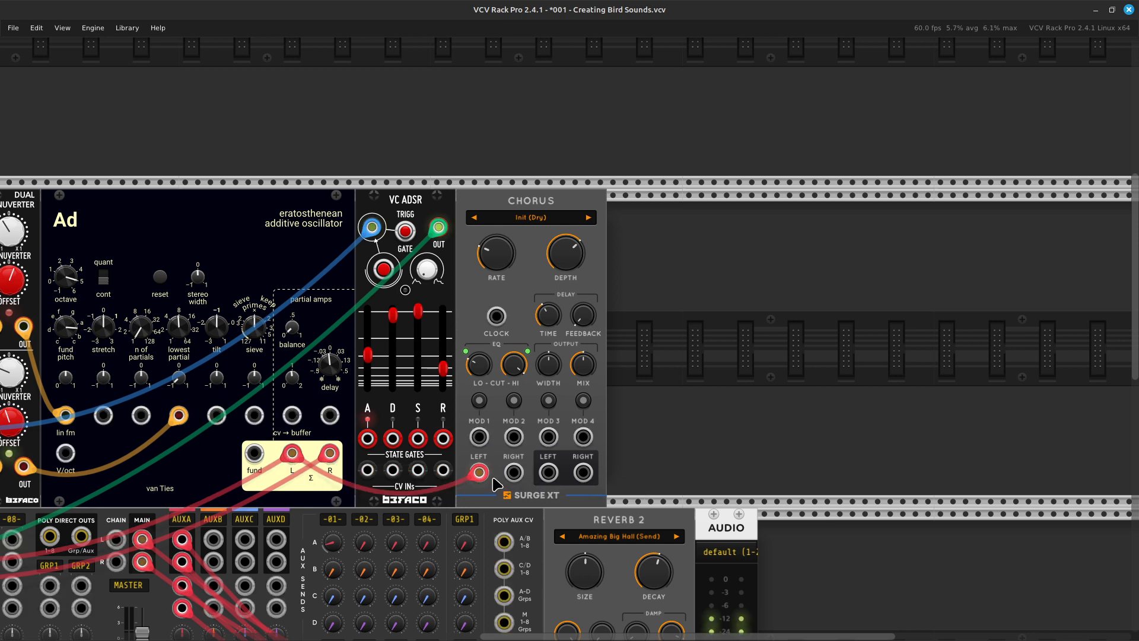
# Step: Try to patch the additive oscillator's R output to the Chorus's right input with a red cable
pyautogui.rightClick(515, 475)
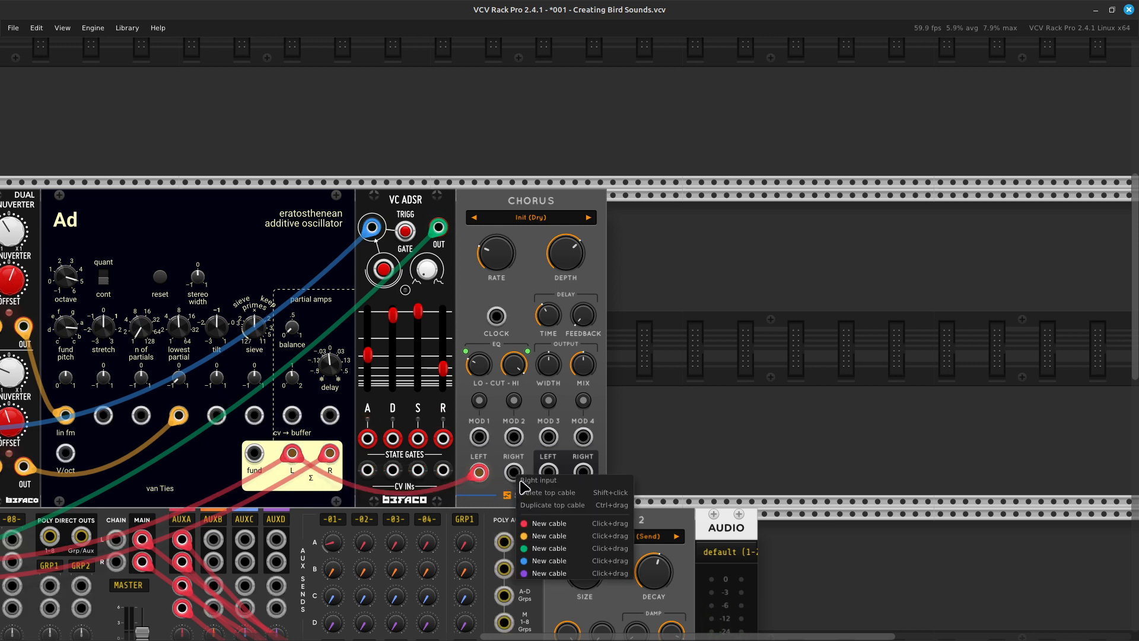
pyautogui.click(558, 523)
pyautogui.click(331, 458)
pyautogui.moveTo(331, 458); pyautogui.dragTo(334, 470)
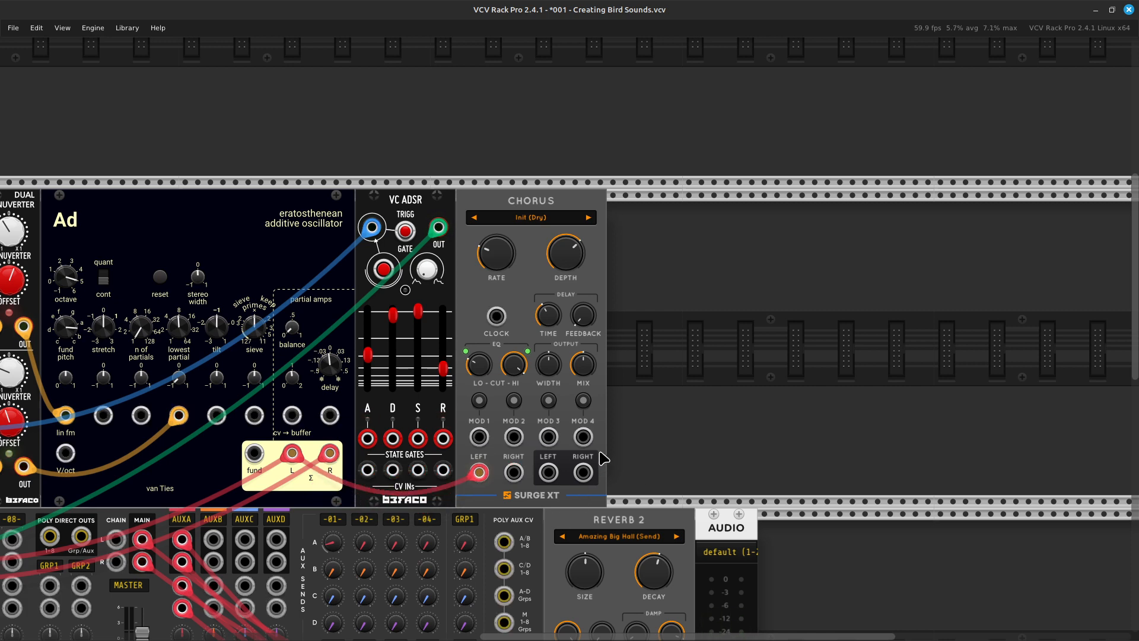
# Step: Patch the Chorus's left and right outputs to the left and right inputs of mixer channel 02 with red cables
pyautogui.scroll(-3, 603, 459)
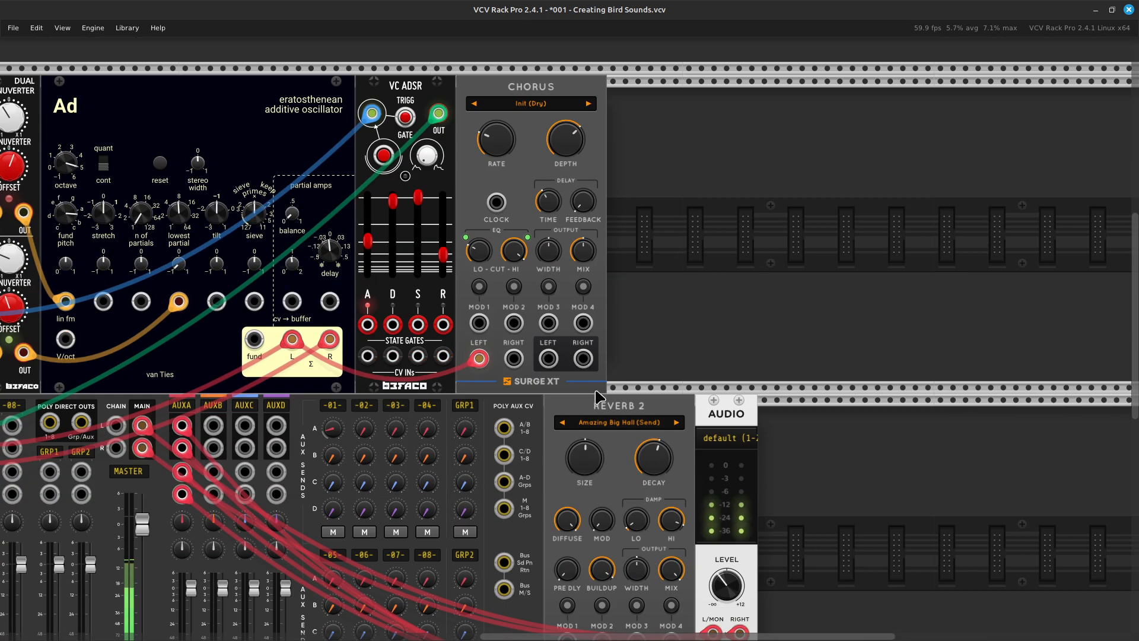
pyautogui.rightClick(548, 359)
pyautogui.moveTo(585, 398); pyautogui.dragTo(297, 427)
pyautogui.hscroll(-16, 462, 522)
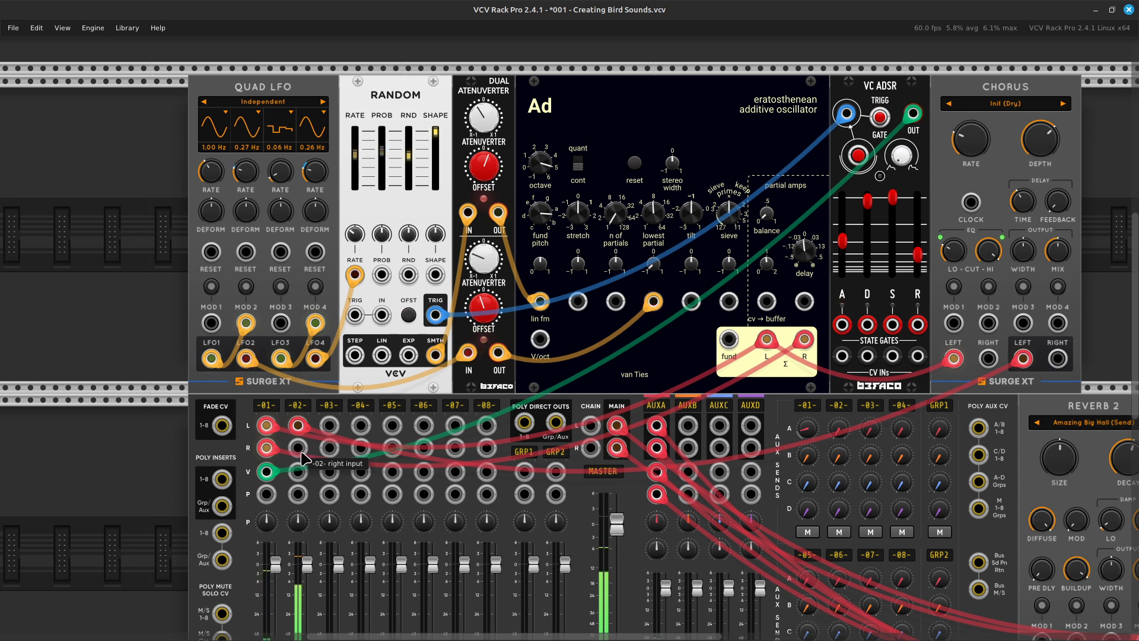
pyautogui.rightClick(301, 453)
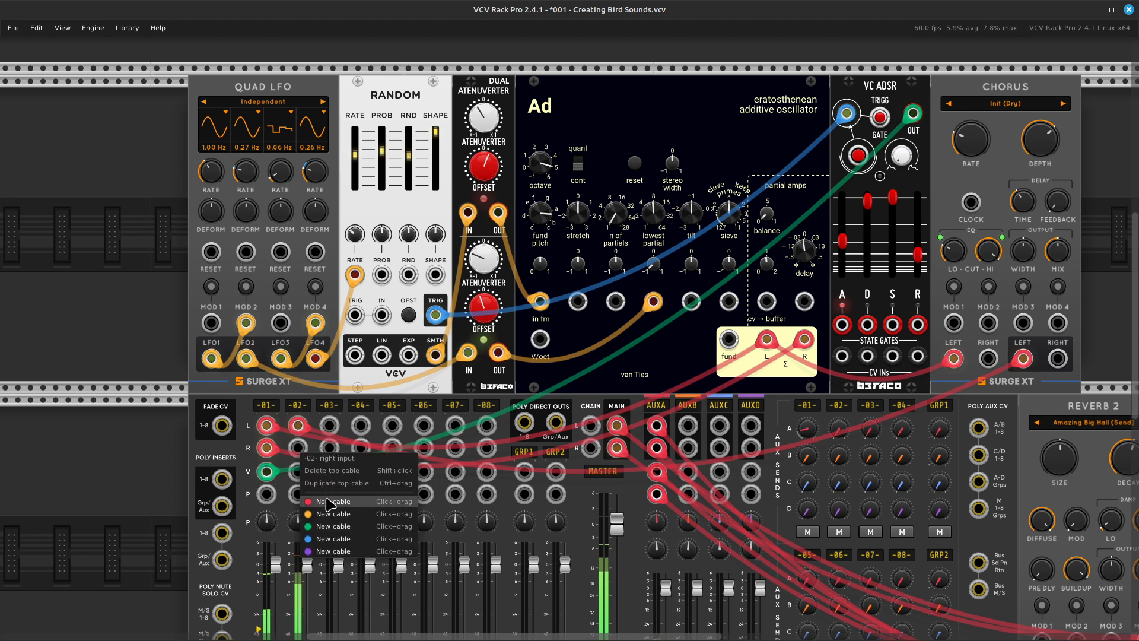
pyautogui.press('Right')
pyautogui.moveTo(330, 502); pyautogui.dragTo(491, 363)
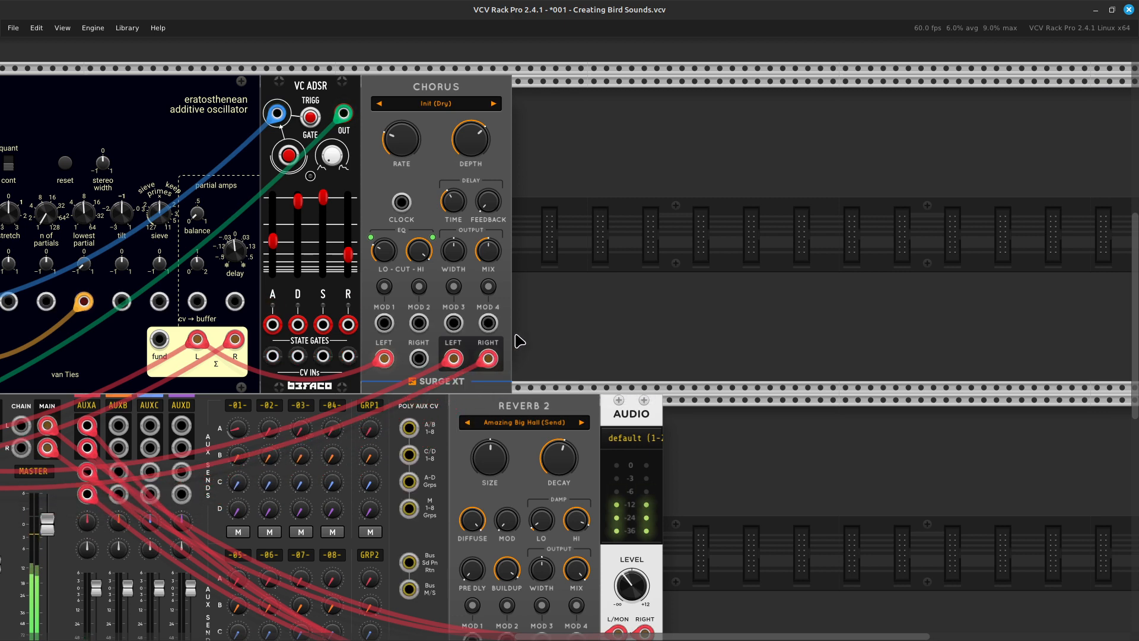
# Step: Lower the Chorus's rate to 0.099 Hz
pyautogui.scroll(6, 560, 160)
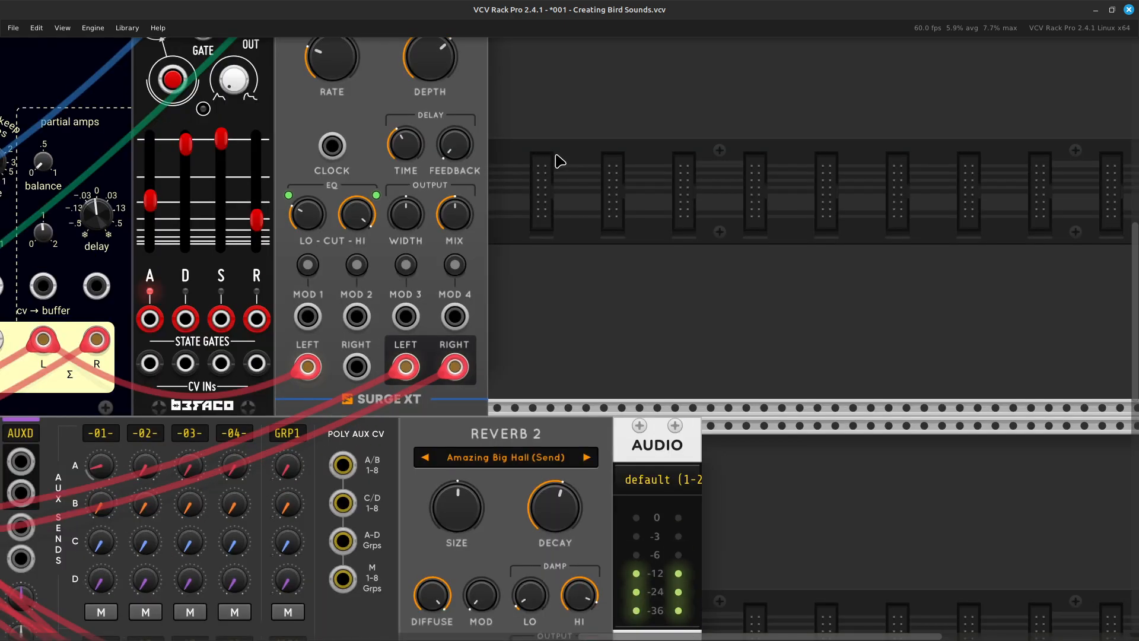
pyautogui.press('Left')
pyautogui.press('Up')
pyautogui.press('Up')
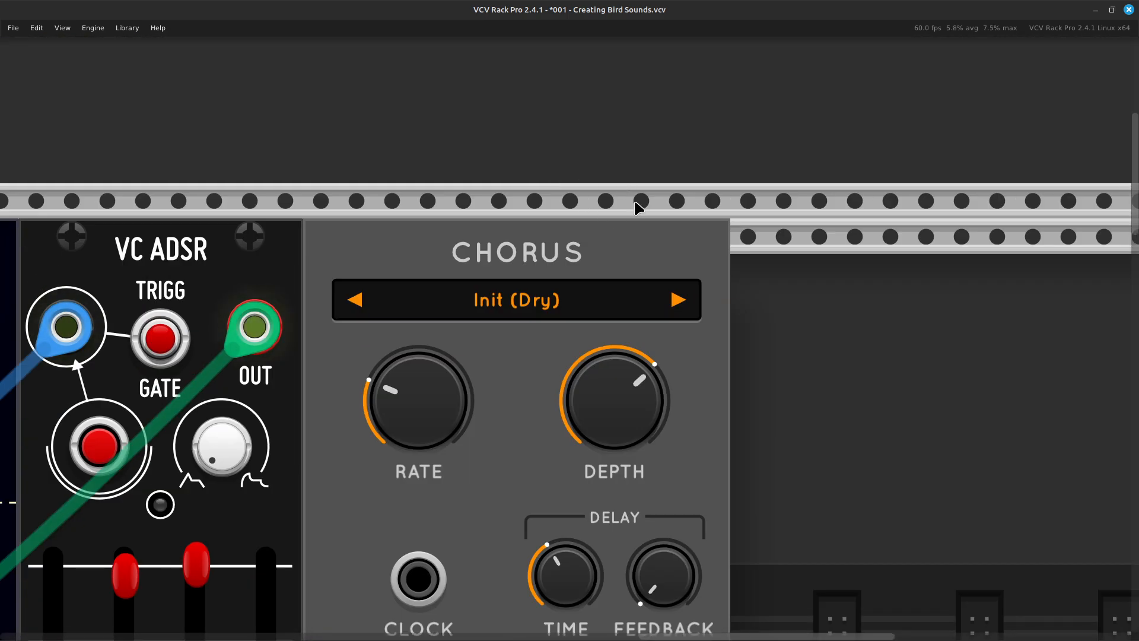
pyautogui.press('Down')
pyautogui.moveTo(427, 295)
pyautogui.moveTo(427, 294); pyautogui.dragTo(427, 332)
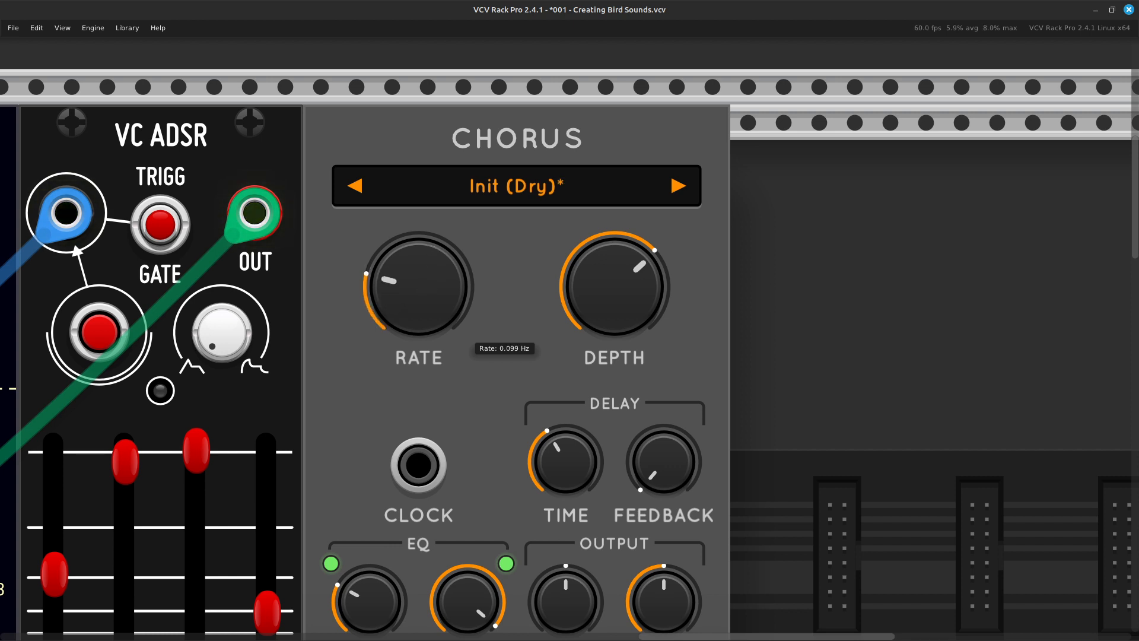
# Step: Turn the Chorus's output mix down to 0.00 %, then raise it slightly to compare the dry and wet sound
pyautogui.scroll(-3, 461, 269)
pyautogui.moveTo(686, 349)
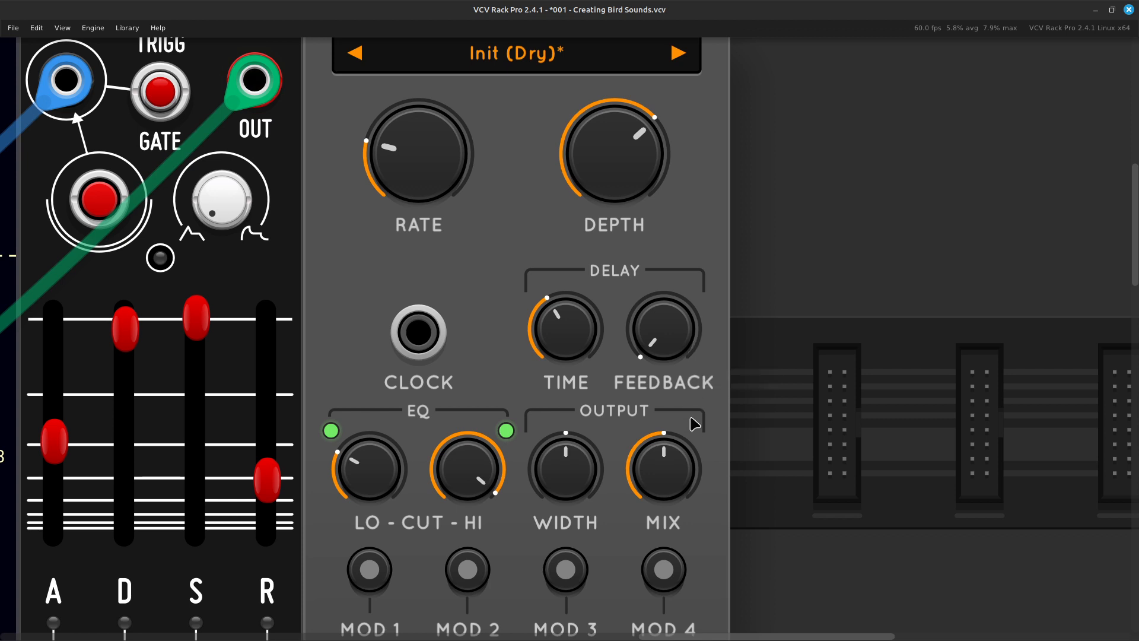
pyautogui.moveTo(680, 475); pyautogui.dragTo(680, 546)
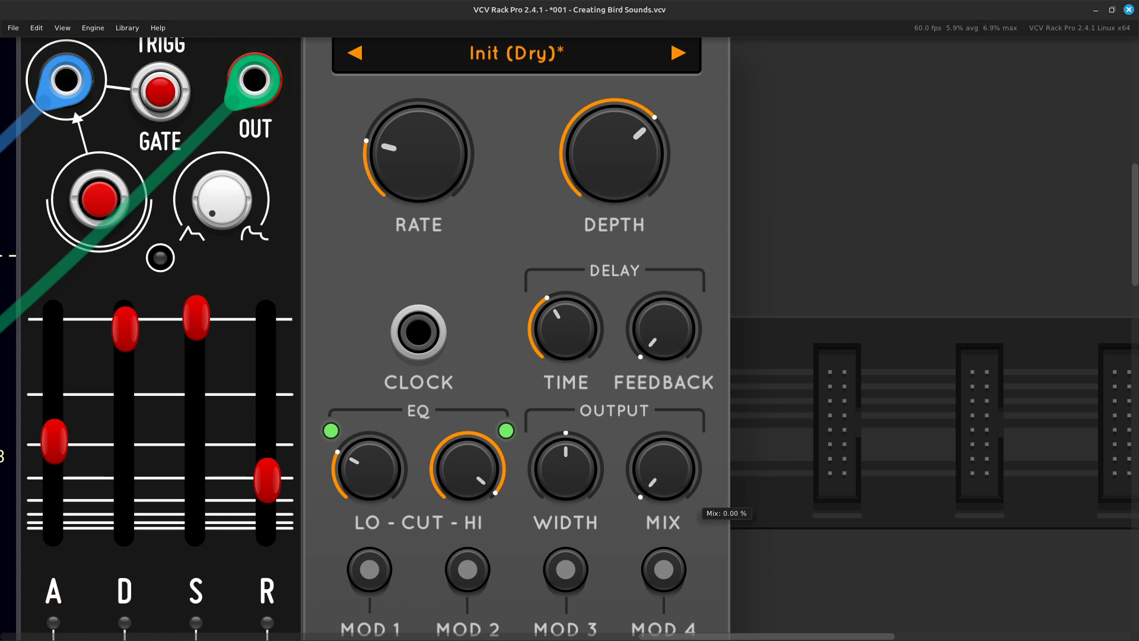
pyautogui.press('Down')
pyautogui.moveTo(679, 544)
pyautogui.mouseDown()
pyautogui.moveTo(679, 516)
pyautogui.moveTo(679, 527)
pyautogui.mouseUp()
# Step: Reduce the Chorus's depth to roughly a third and set its output mix to 0.00 %
pyautogui.press('Down')
pyautogui.press('Up')
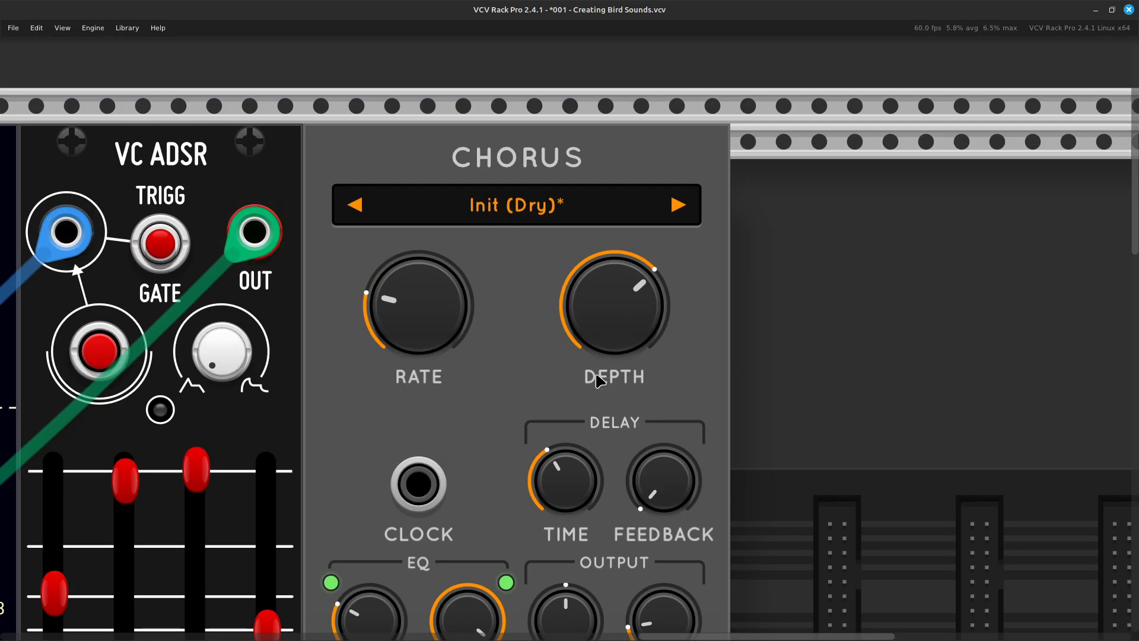
pyautogui.moveTo(617, 314); pyautogui.dragTo(617, 355)
pyautogui.press('Down')
pyautogui.moveTo(662, 270); pyautogui.dragTo(663, 279)
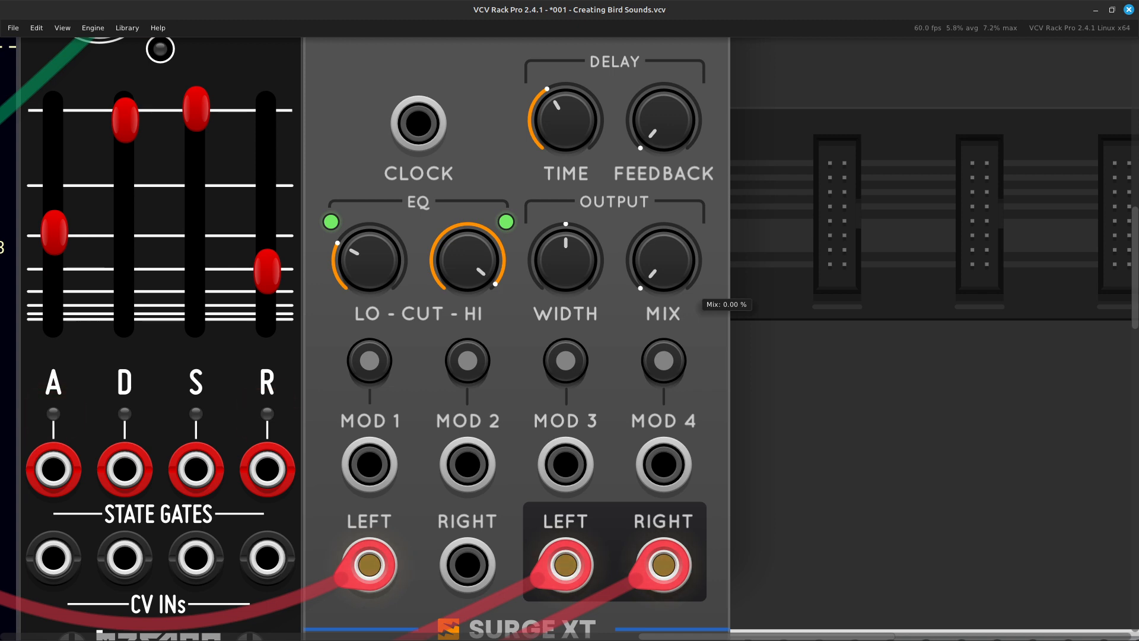
# Step: Examine the cabling of mixer channels 01 and 02 and trace it back to the VC ADSR and Chorus modules
pyautogui.press('Down')
pyautogui.press('Up')
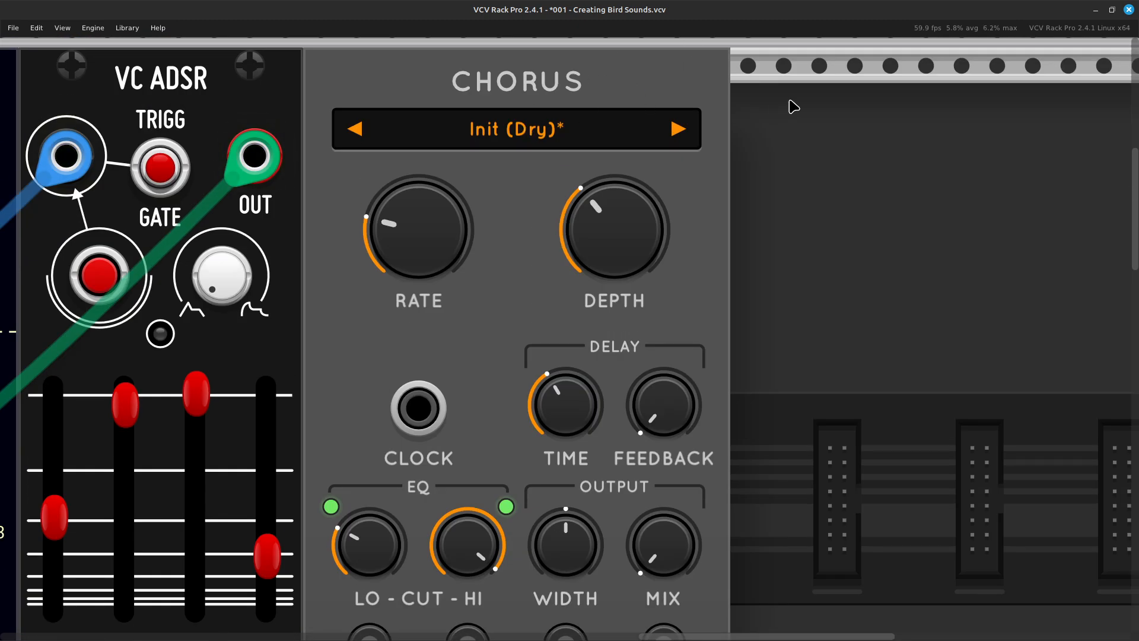
pyautogui.press('Down')
pyautogui.press('Left')
pyautogui.press('Down')
pyautogui.press('Left')
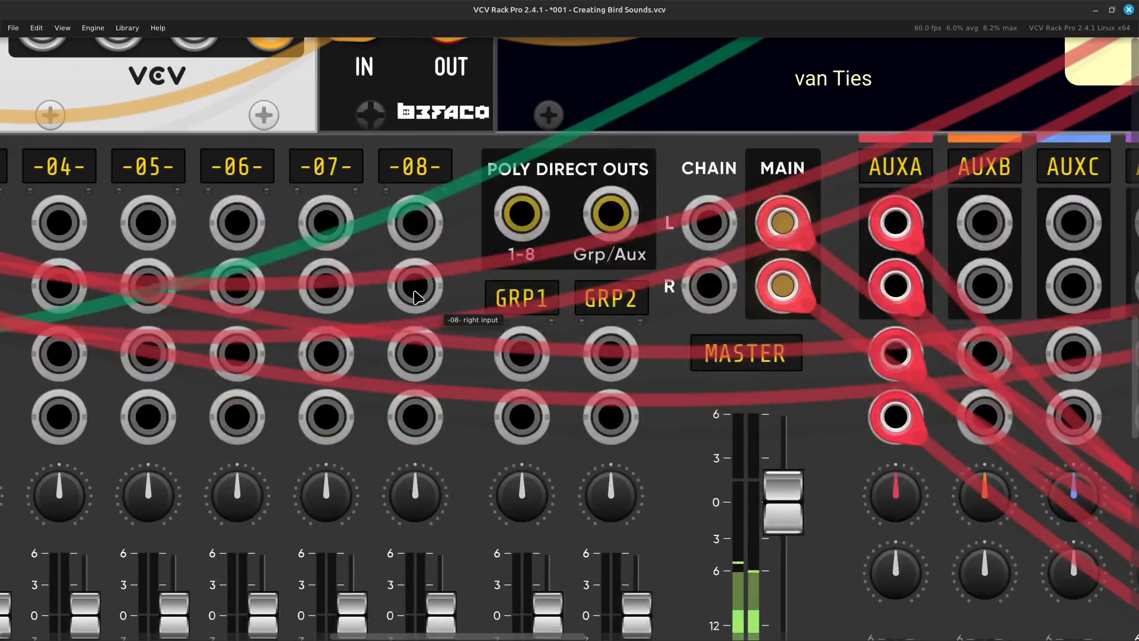
pyautogui.press('Left')
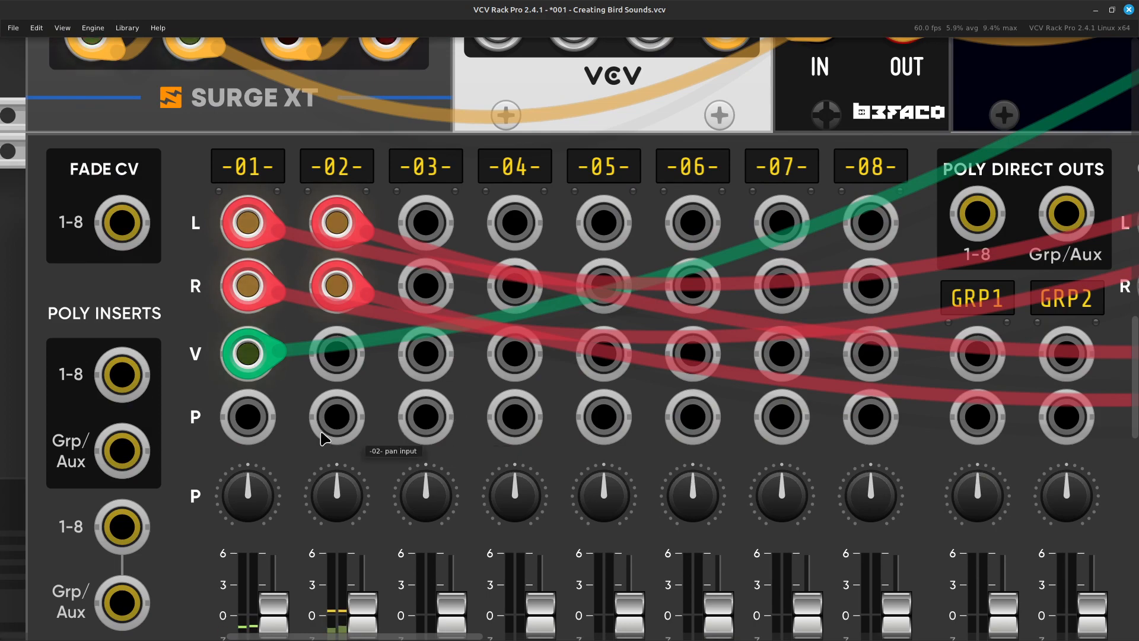
pyautogui.press('Right')
pyautogui.press('Up')
pyautogui.press('Right')
pyautogui.press('Up')
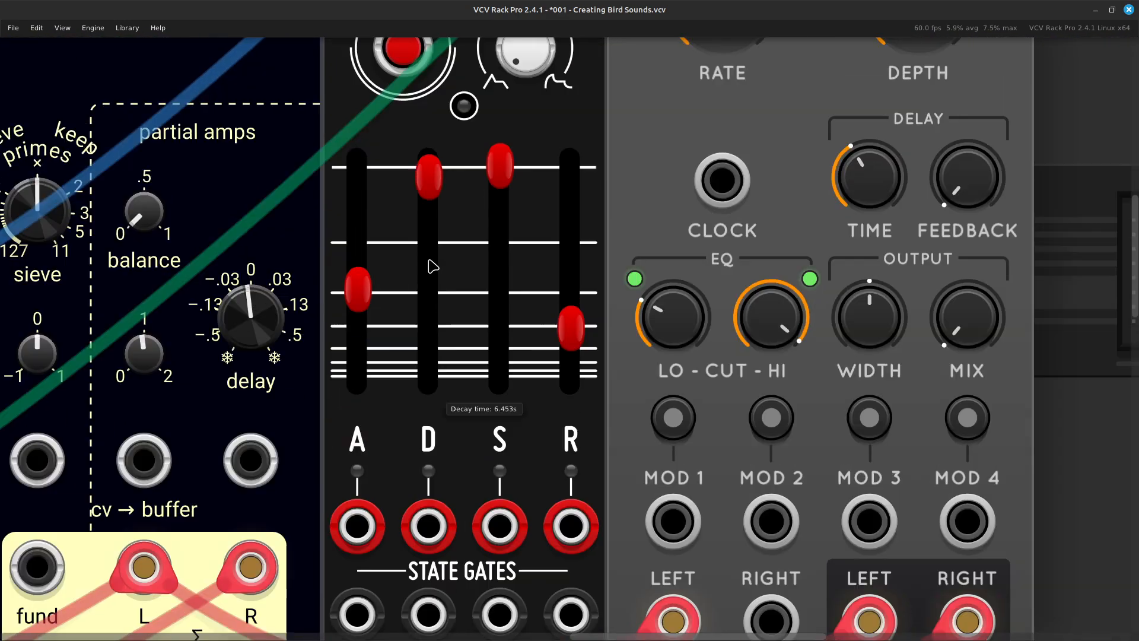
pyautogui.press('Right')
pyautogui.press('Up')
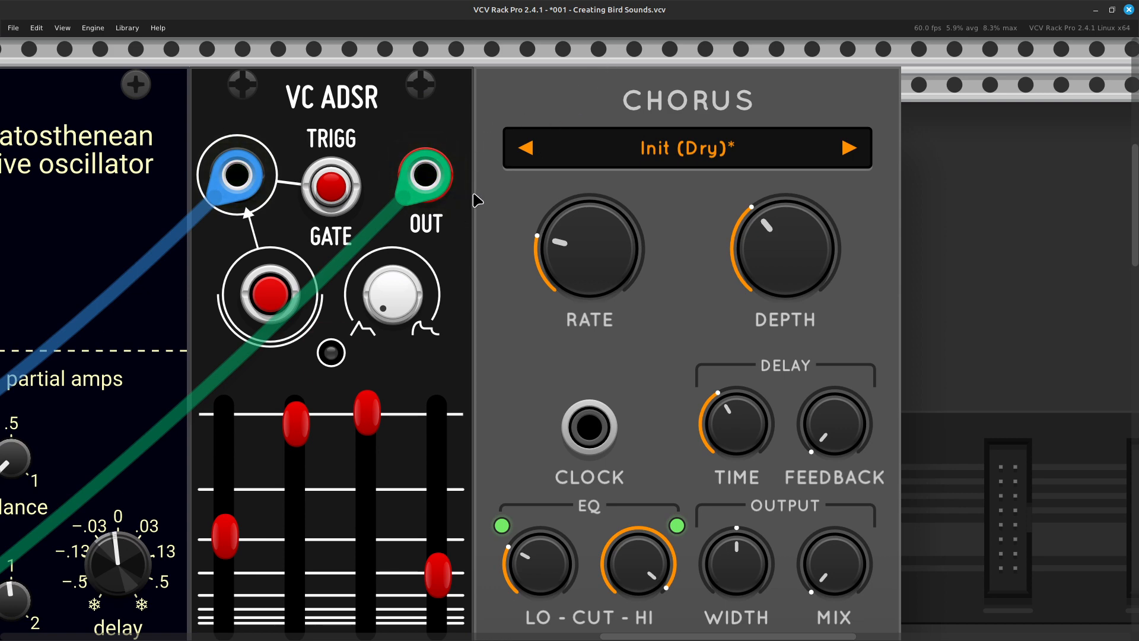
# Step: Patch the VC ADSR's envelope output to the level input of mixer channel 02 with a green cable
pyautogui.press('Down')
pyautogui.press('Left')
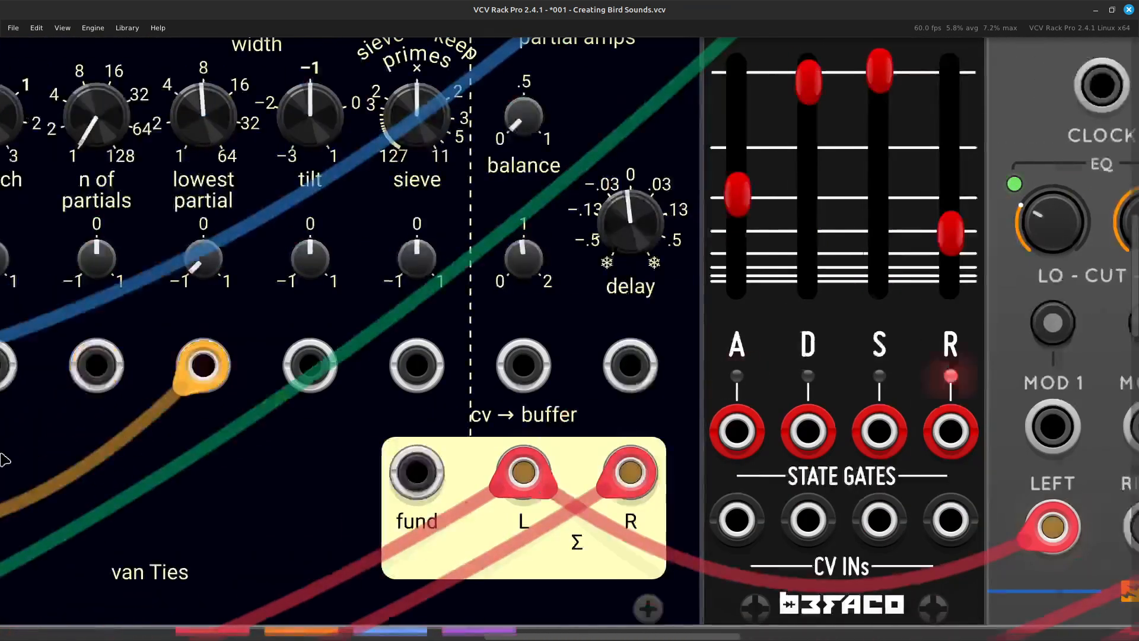
pyautogui.press('Down')
pyautogui.press('Left')
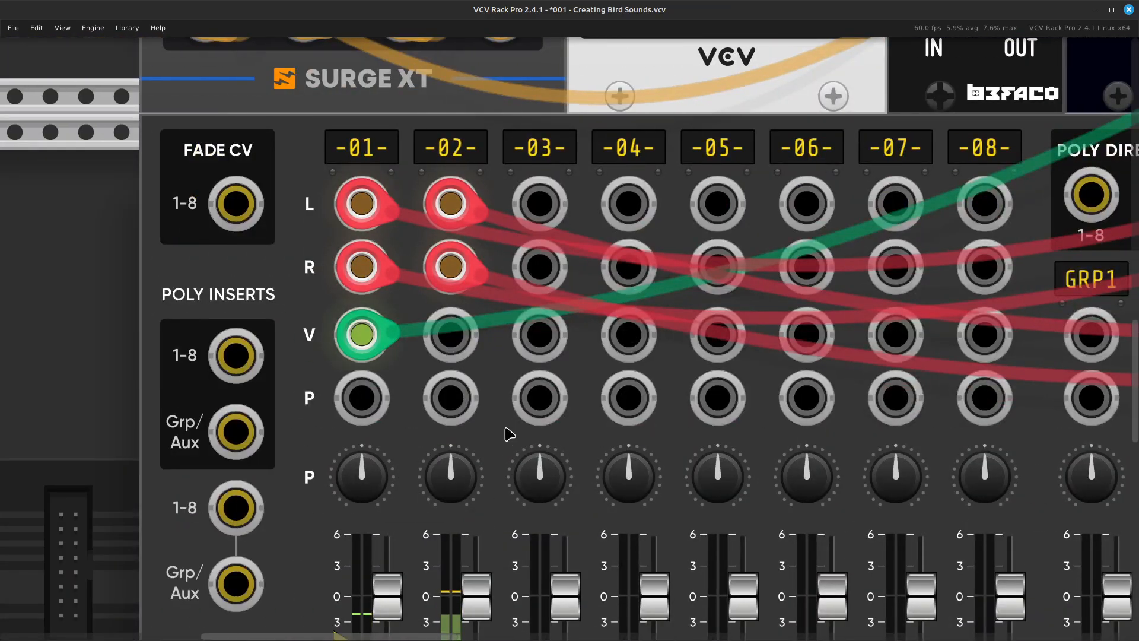
pyautogui.rightClick(449, 337)
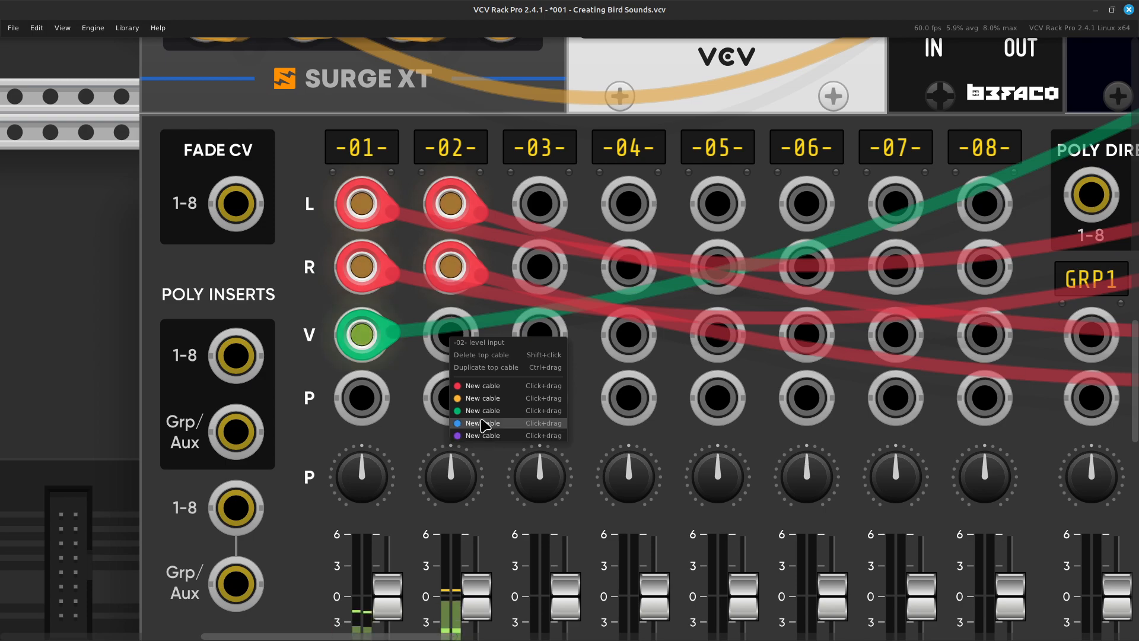
pyautogui.moveTo(480, 414); pyautogui.dragTo(564, 322)
pyautogui.press('Right')
pyautogui.press('Up')
pyautogui.press('Right')
pyautogui.press('Up')
pyautogui.press('Right')
pyautogui.press('Up')
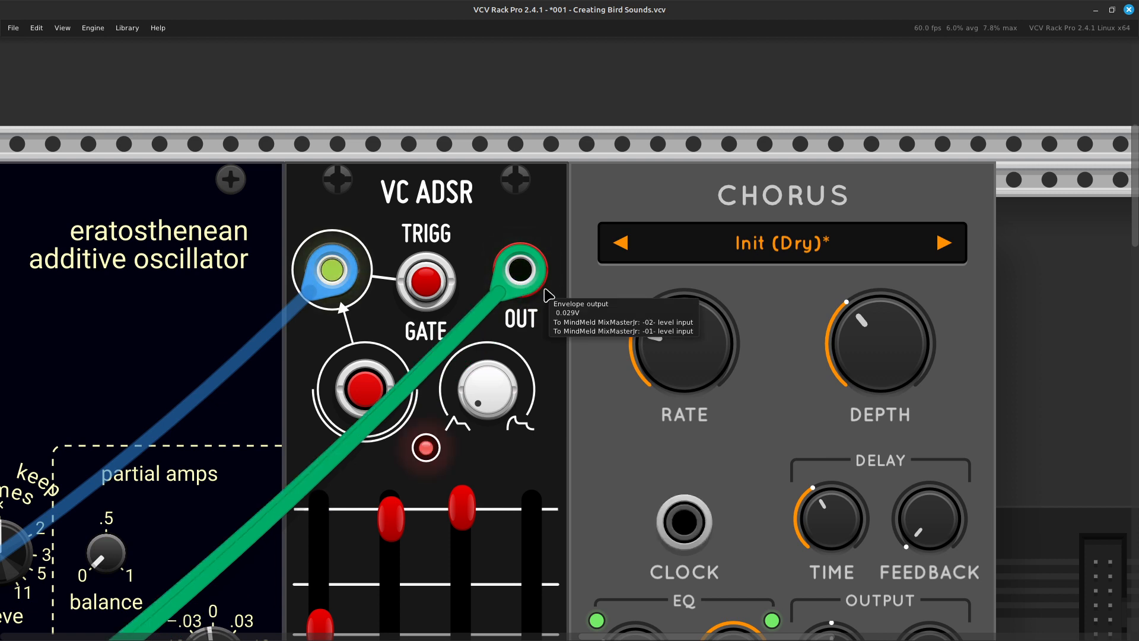
# Step: Raise the Chorus's rate slightly and set its output mix to 50.91 %
pyautogui.press('Right')
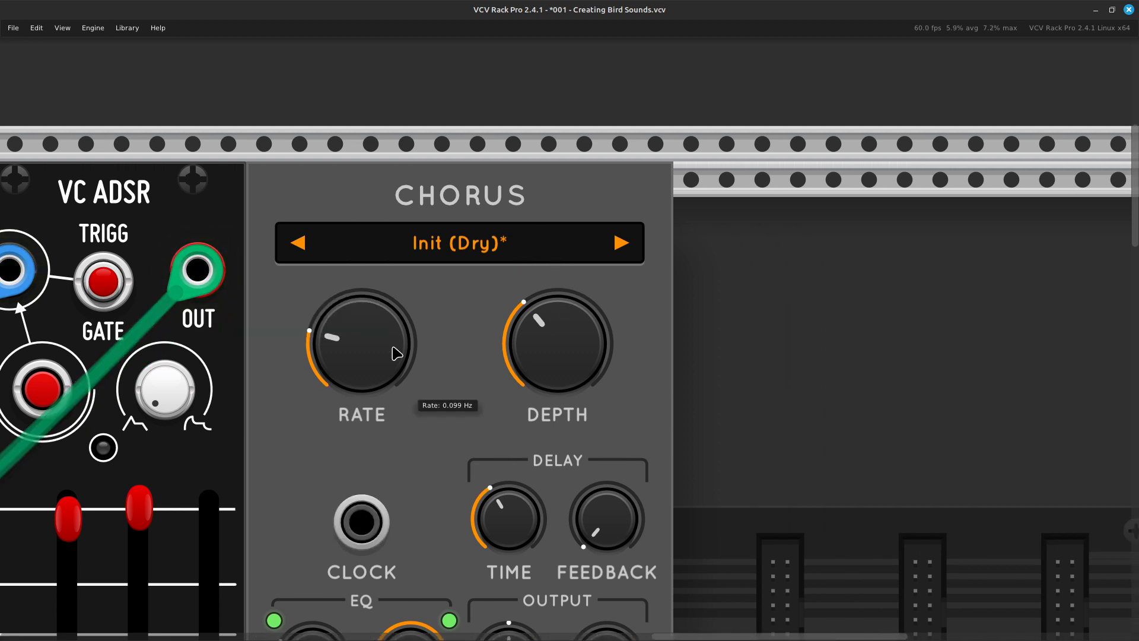
pyautogui.moveTo(347, 366); pyautogui.dragTo(347, 330)
pyautogui.scroll(-3, 543, 479)
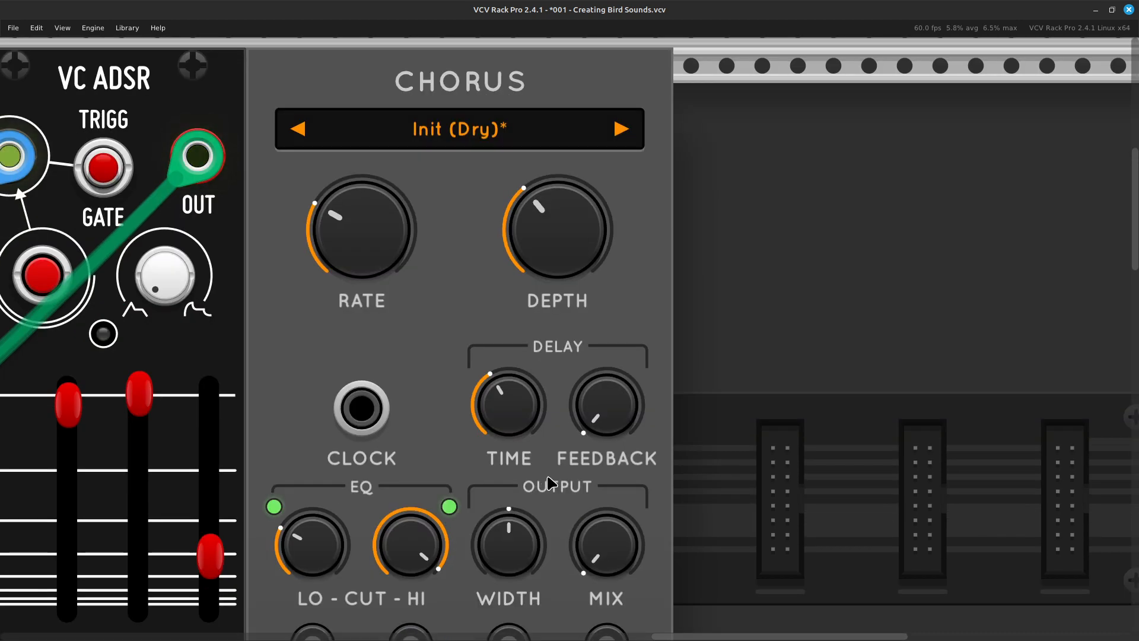
pyautogui.moveTo(606, 544); pyautogui.dragTo(606, 517)
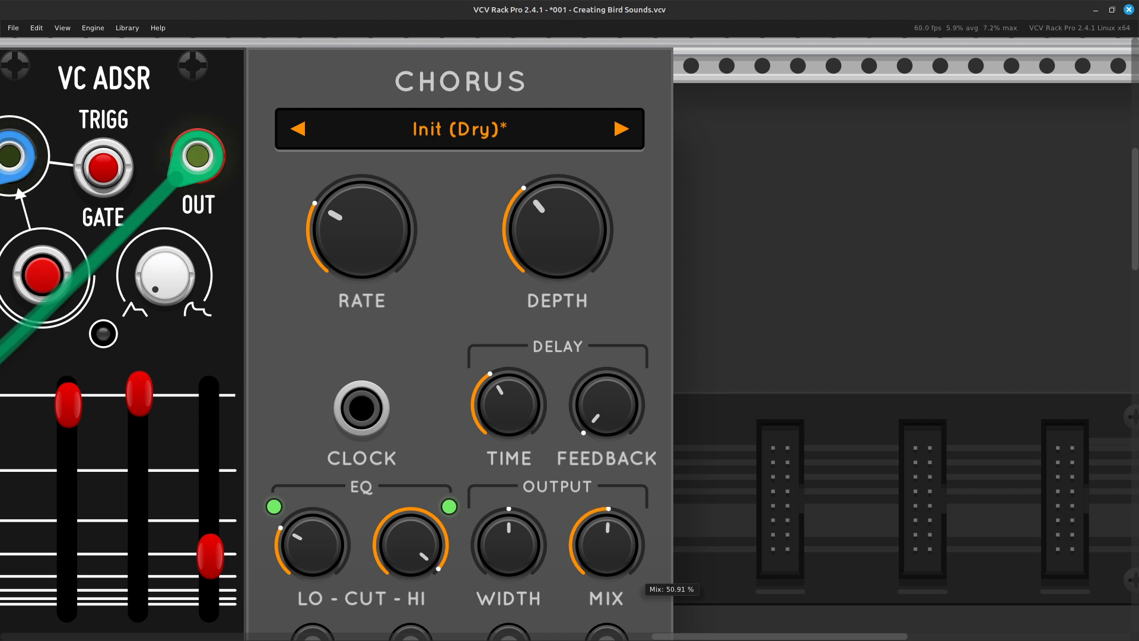
# Step: Try a faster Chorus rate of 1.363 Hz and a depth of 38.16 %
pyautogui.moveTo(365, 239); pyautogui.dragTo(365, 236)
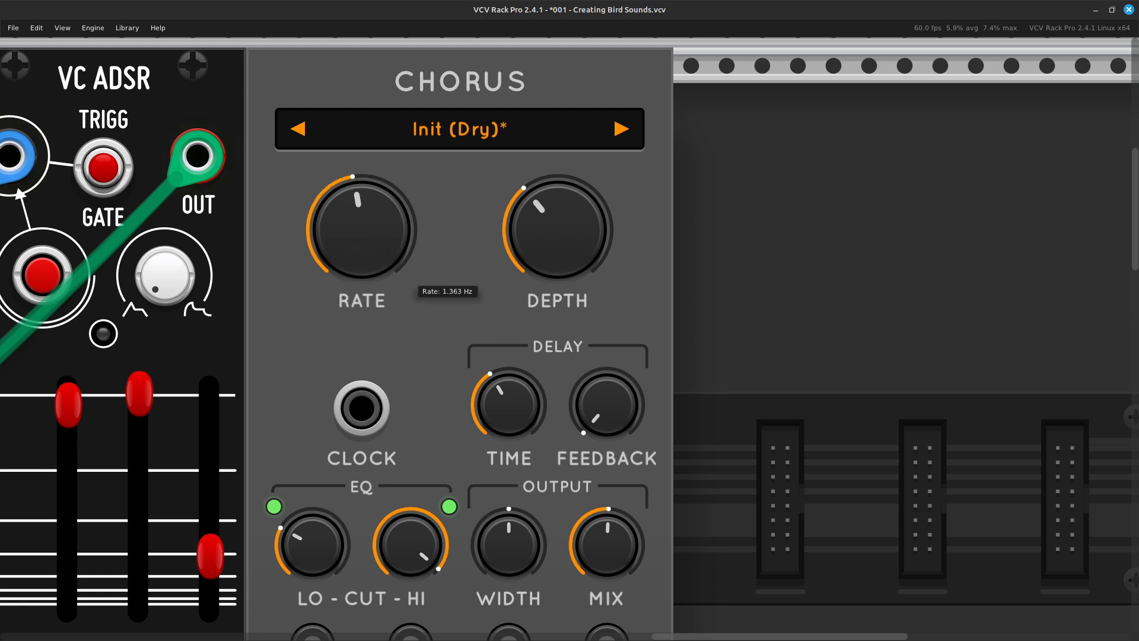
pyautogui.moveTo(565, 244); pyautogui.dragTo(565, 206)
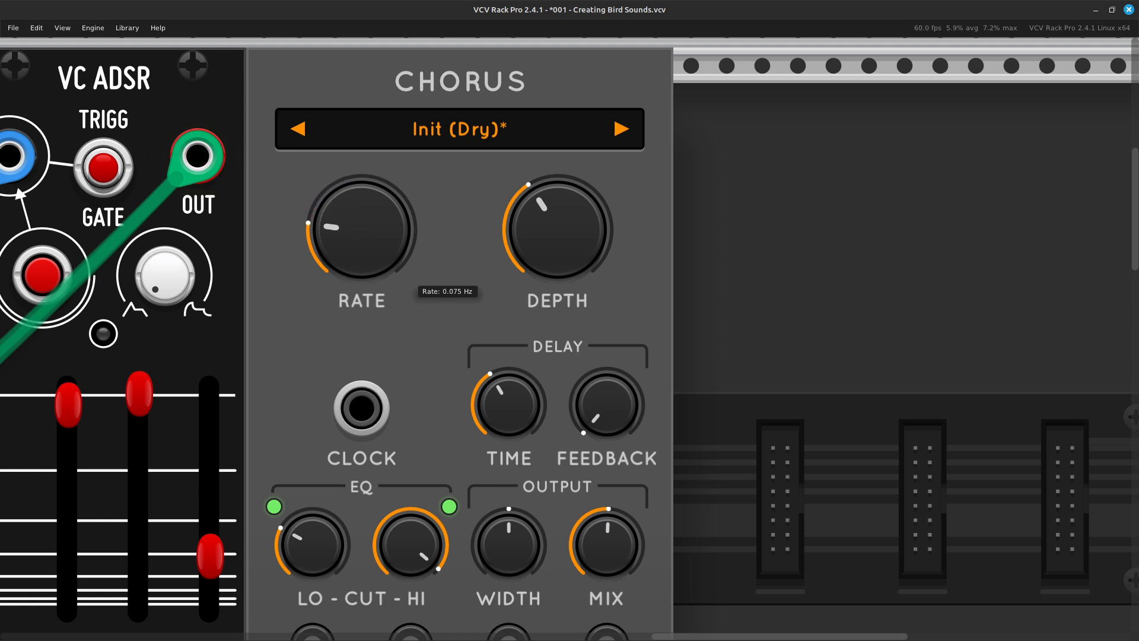
# Step: Reduce the Chorus's depth to near its minimum and settle its rate at 0.051 Hz after trying 0.011 Hz
pyautogui.moveTo(361, 230); pyautogui.dragTo(361, 235)
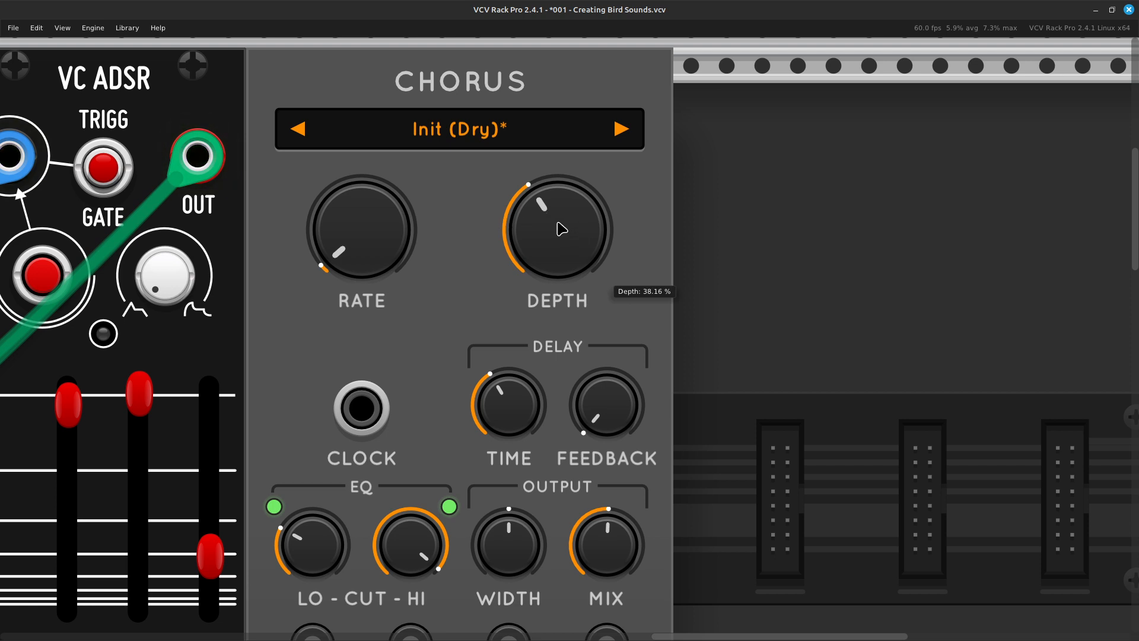
pyautogui.moveTo(558, 230); pyautogui.dragTo(557, 237)
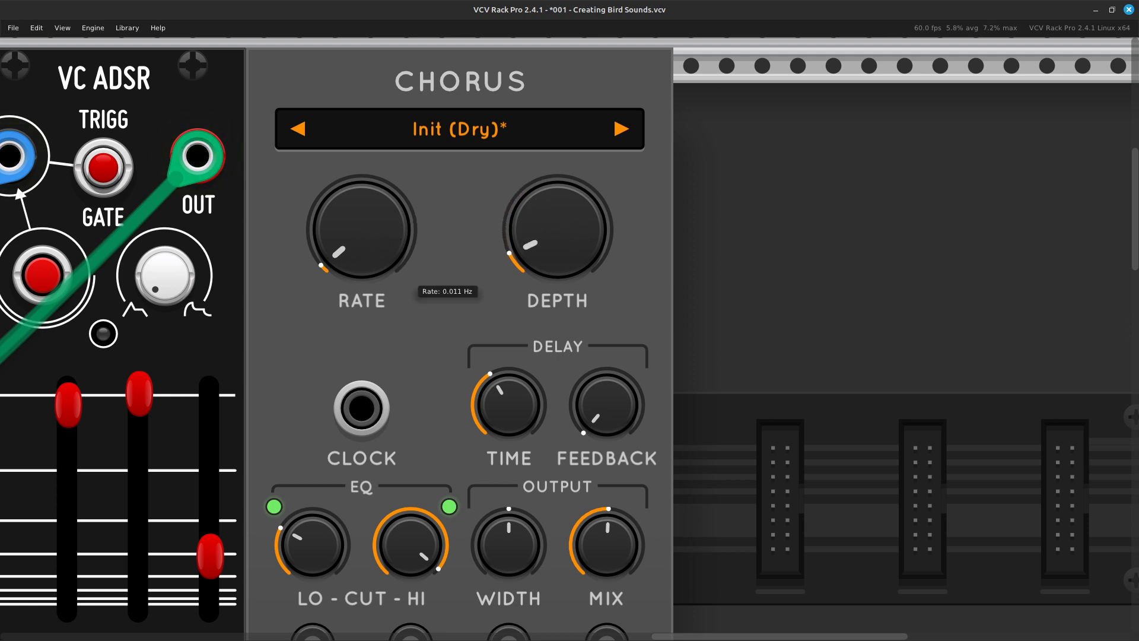
pyautogui.moveTo(362, 231); pyautogui.dragTo(361, 236)
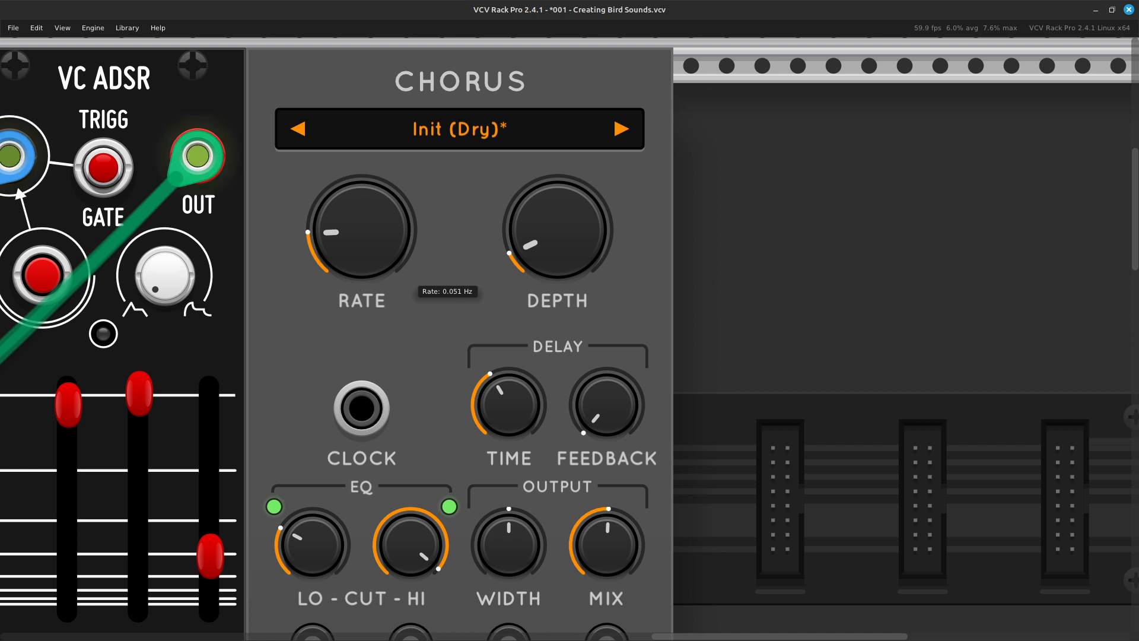
# Step: Delete the Chorus module from the rack
pyautogui.scroll(-3, 365, 255)
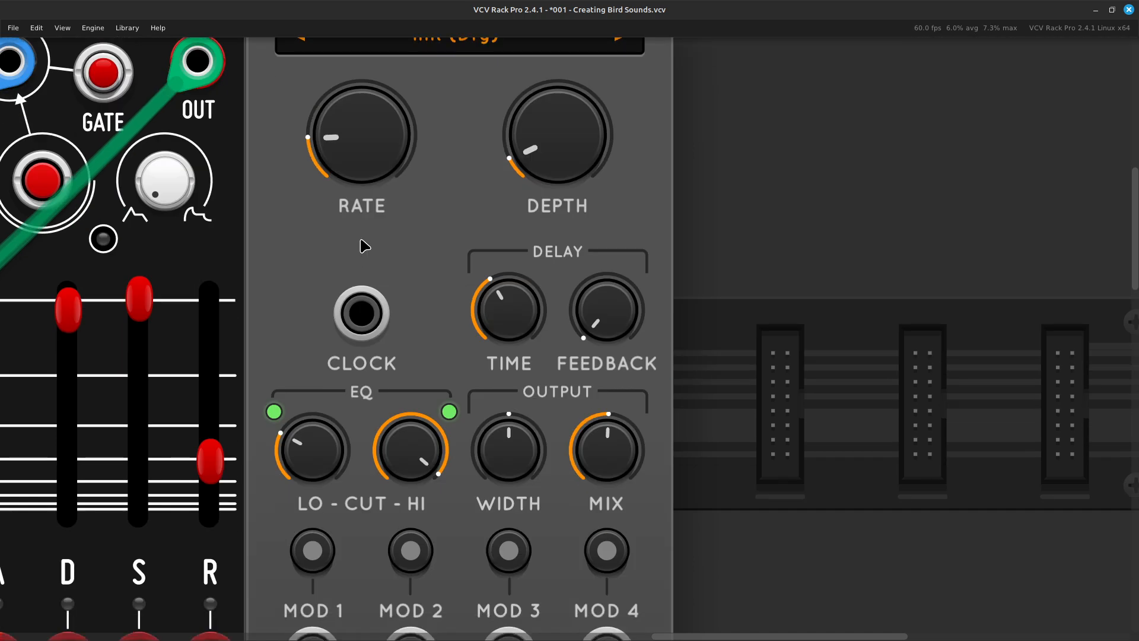
pyautogui.scroll(4, 417, 317)
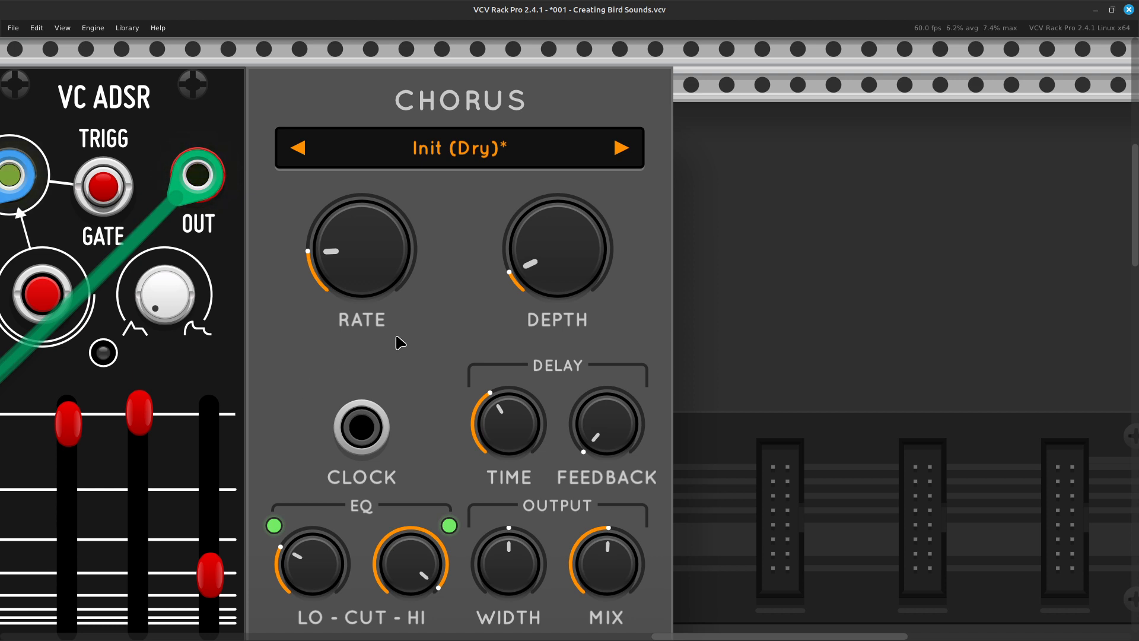
pyautogui.hscroll(-3, 401, 343)
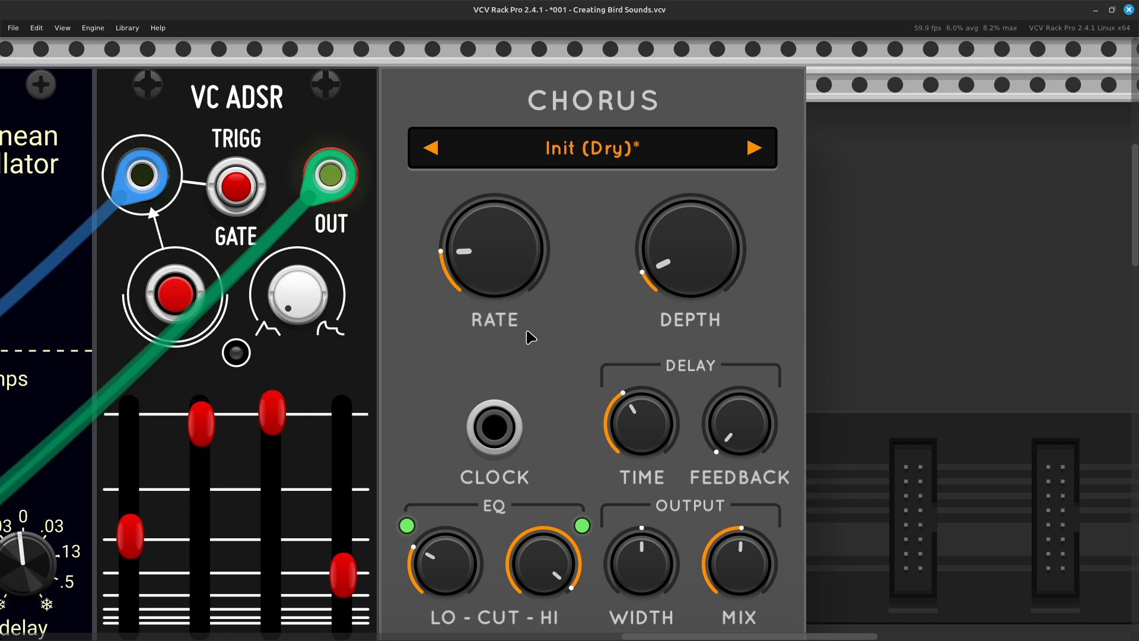
pyautogui.moveTo(646, 252)
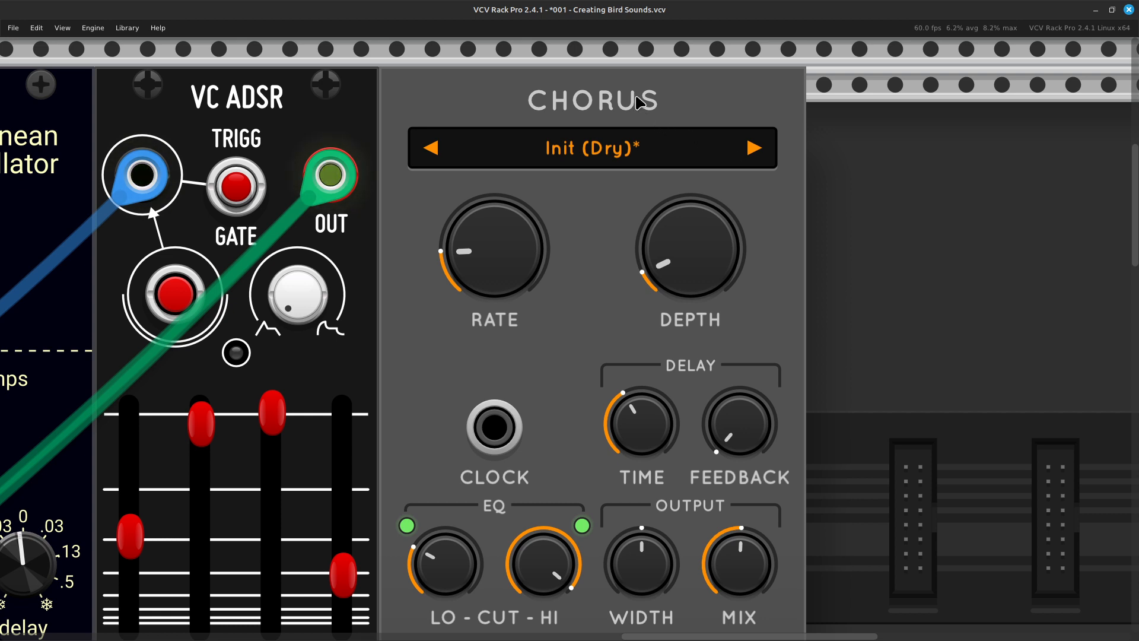
pyautogui.press('Delete')
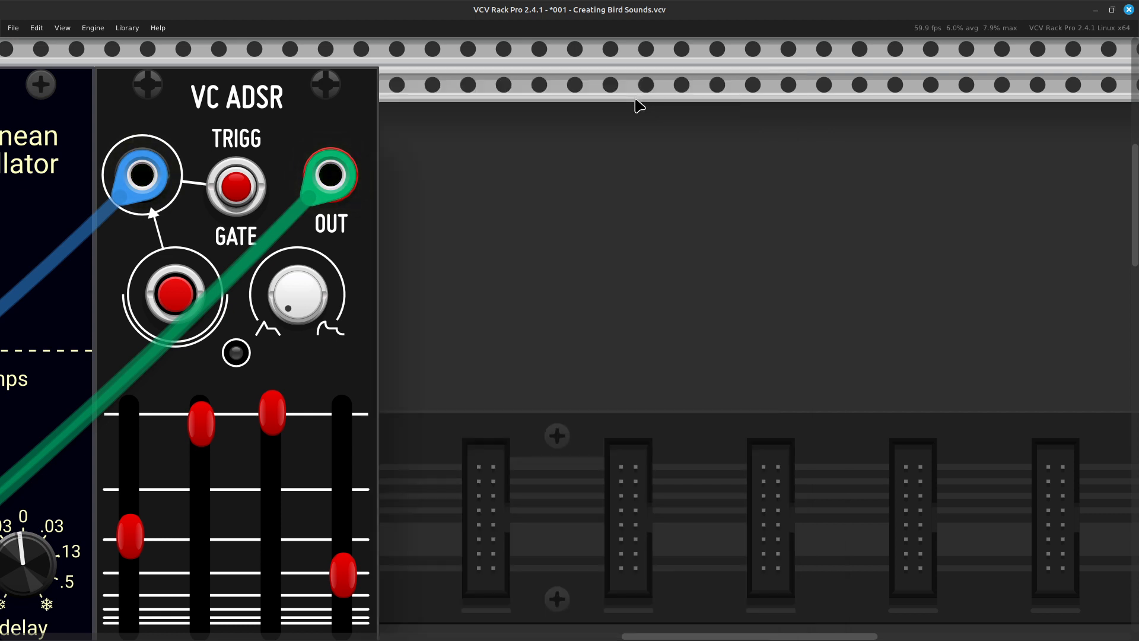
# Step: Raise the additive oscillator's stereo width to roughly midway between 0 and 1
pyautogui.scroll(-5, 666, 204)
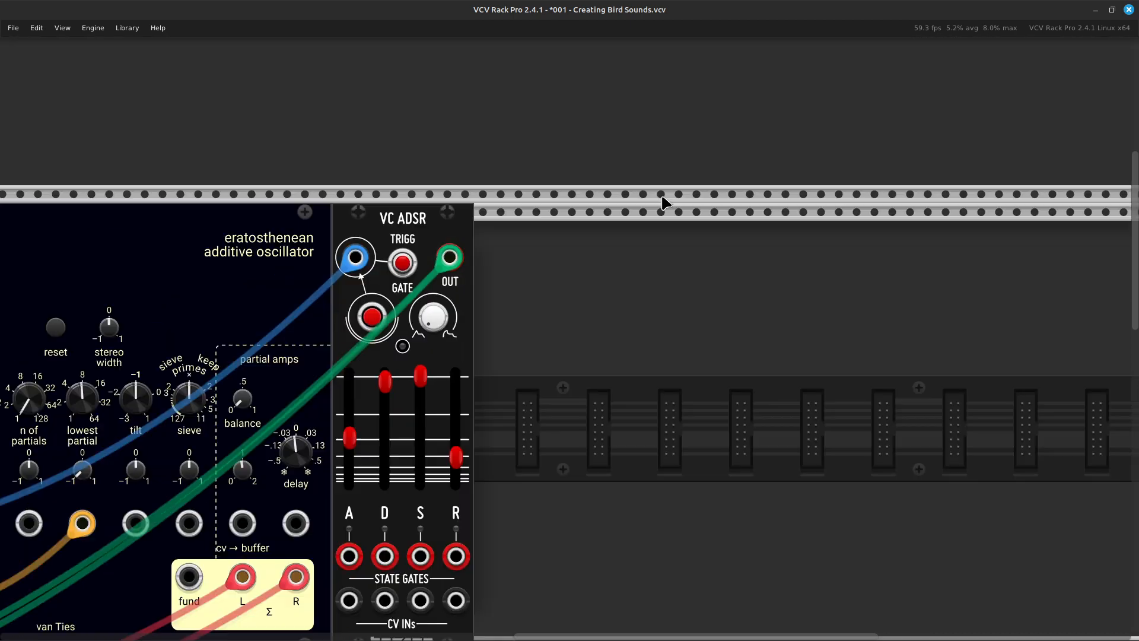
pyautogui.scroll(2, 665, 203)
pyautogui.hscroll(-5, 666, 204)
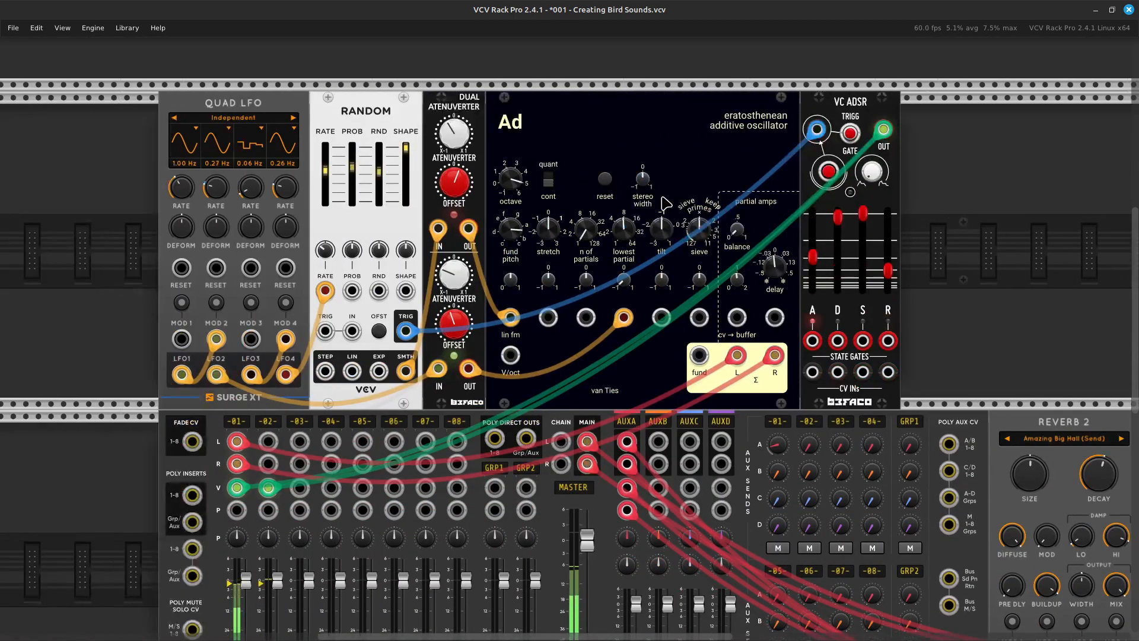
pyautogui.hscroll(4, 665, 203)
pyautogui.hotkey('ctrl', '=')
pyautogui.hotkey('ctrl', '=')
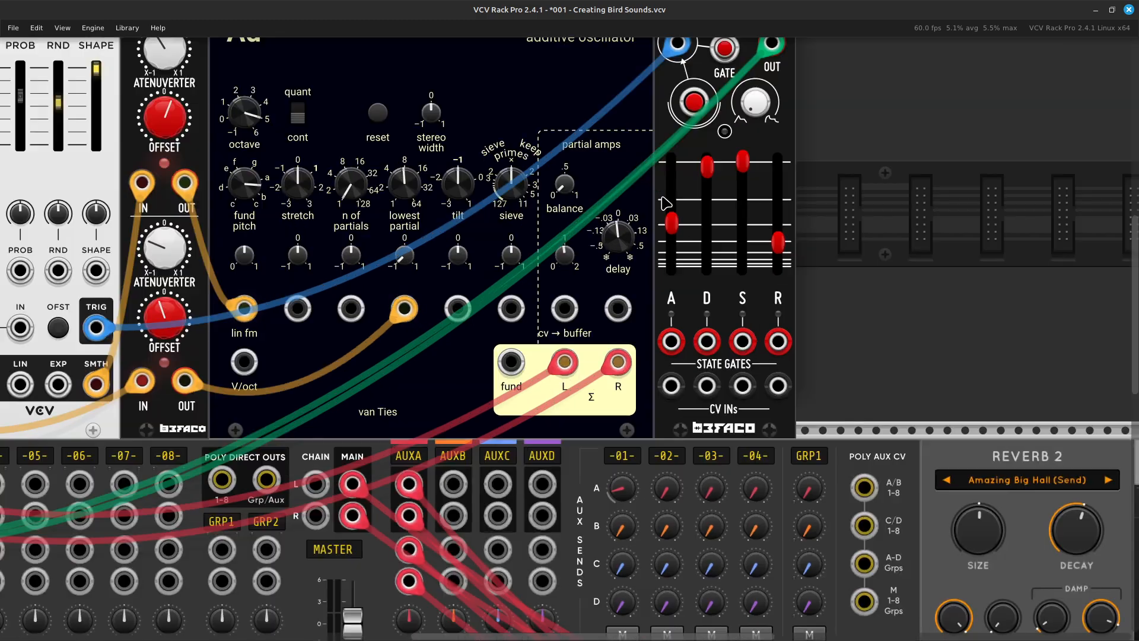
pyautogui.press('Up')
pyautogui.press('Up')
pyautogui.press('Left')
pyautogui.press('Left')
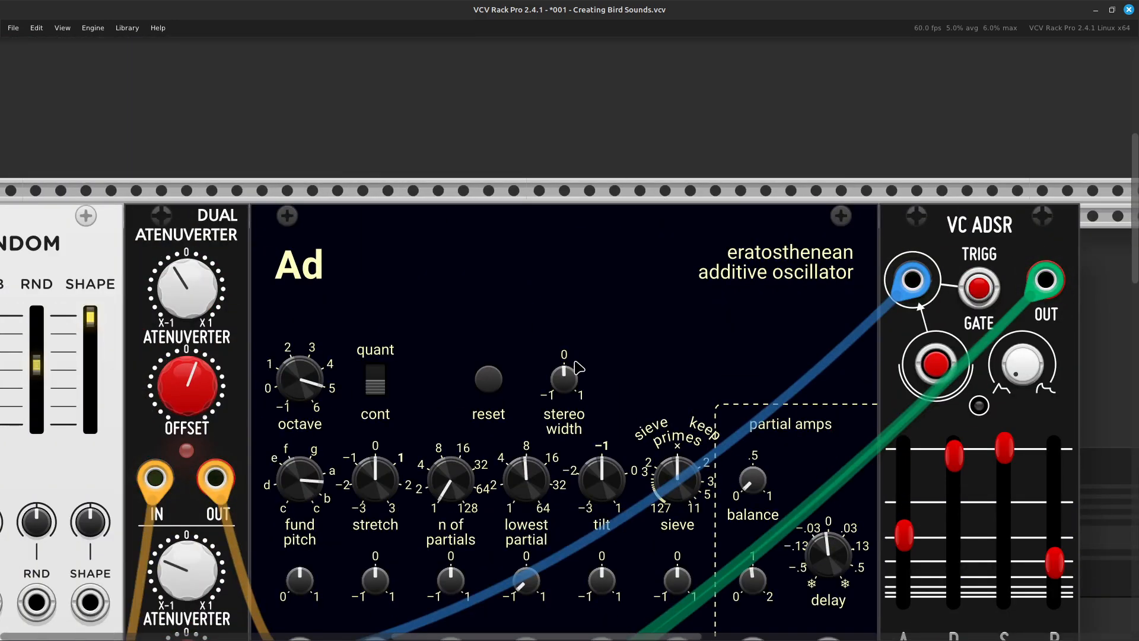
pyautogui.moveTo(564, 379); pyautogui.dragTo(564, 357)
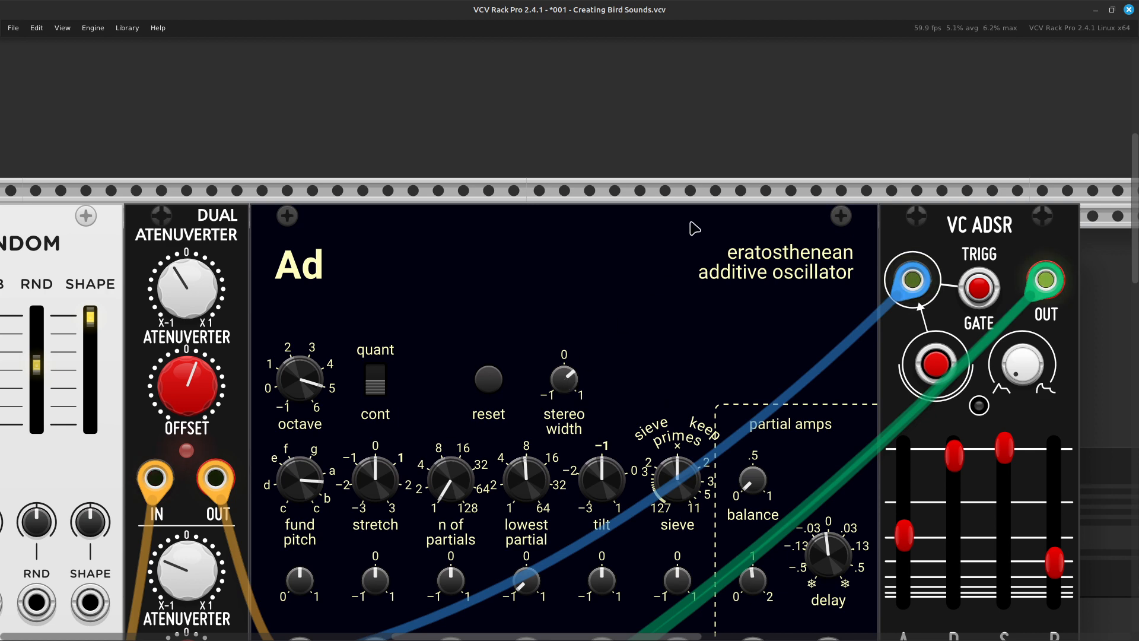
# Step: Select and copy the Quad LFO, Random and Dual Atenuverter modules, including the mixer beneath them
pyautogui.scroll(-4, 695, 229)
pyautogui.scroll(3, 695, 229)
pyautogui.hscroll(5, 695, 228)
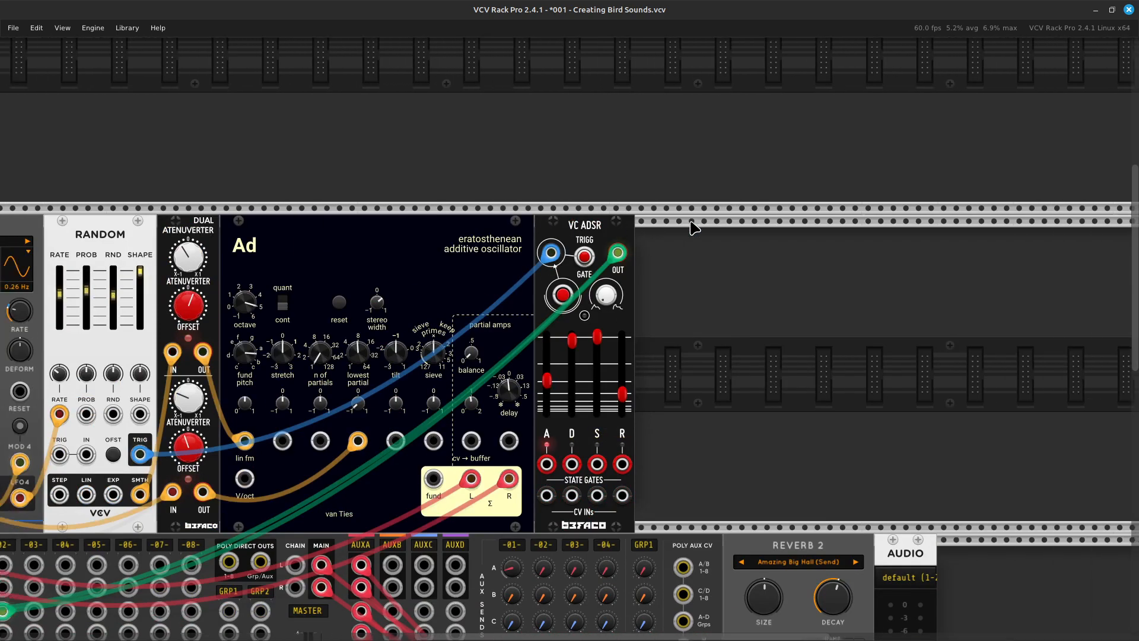
pyautogui.hscroll(-5, 695, 228)
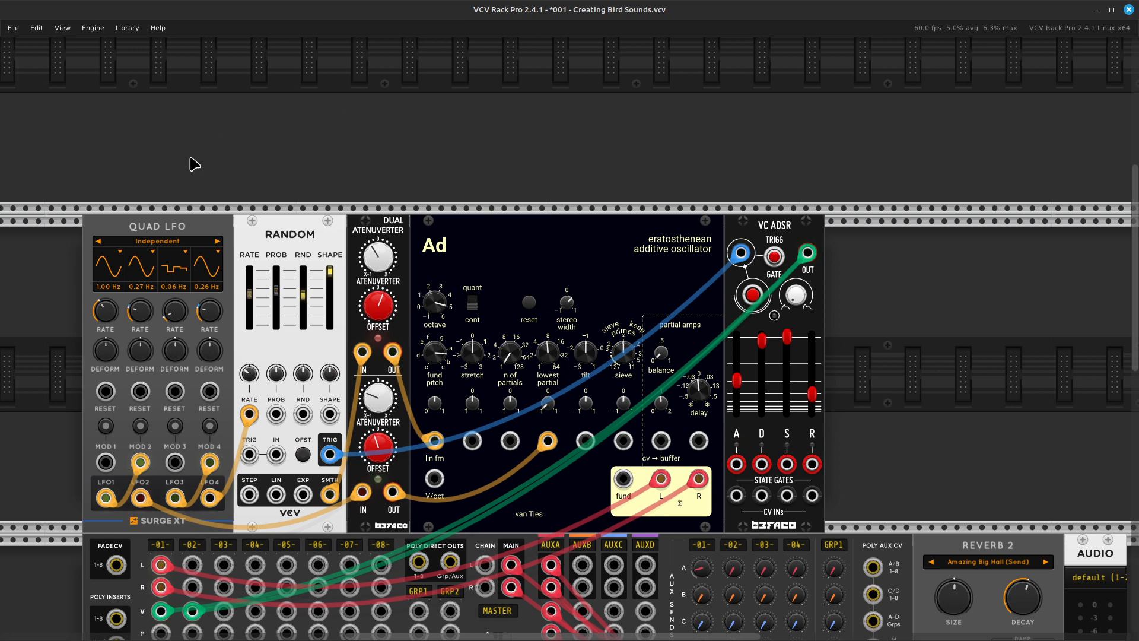
pyautogui.moveTo(139, 141)
pyautogui.mouseDown()
pyautogui.moveTo(142, 333)
pyautogui.moveTo(198, 273)
pyautogui.moveTo(312, 557)
pyautogui.moveTo(389, 548)
pyautogui.mouseUp()
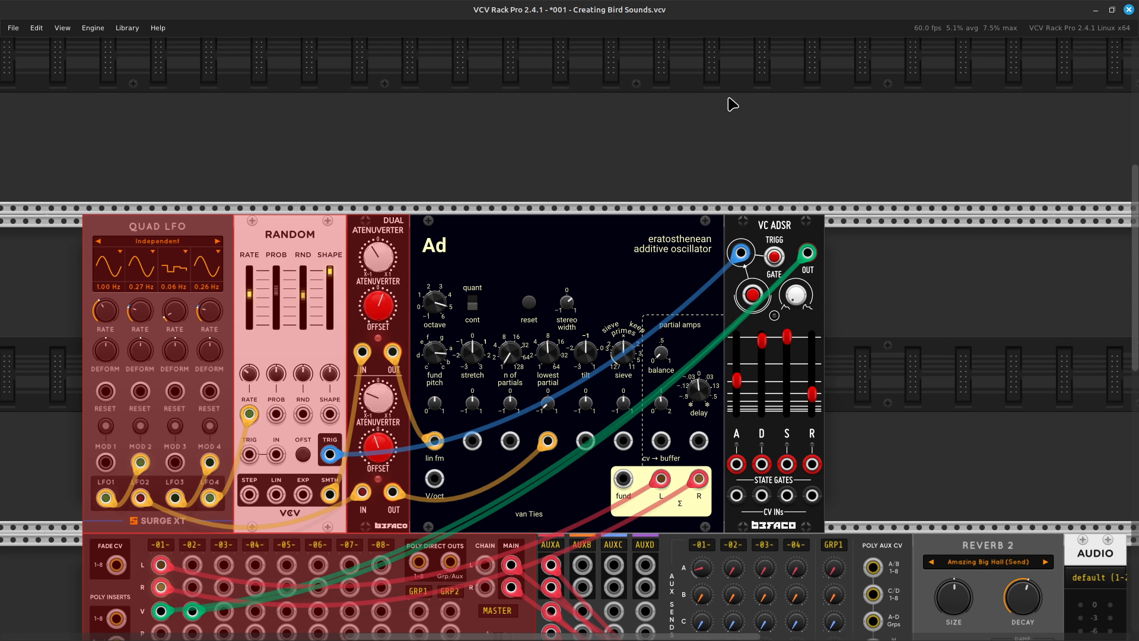
pyautogui.hscroll(5, 732, 104)
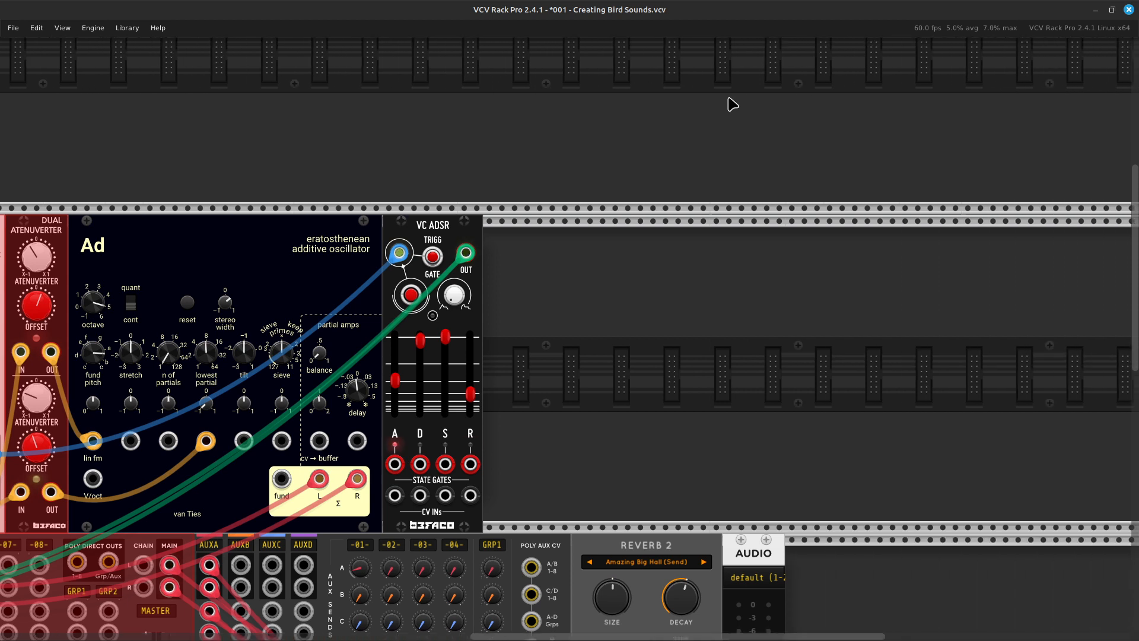
# Step: Find a blank panel by searching for "blank" and place it directly after the VC ADSR
pyautogui.click(578, 370)
pyautogui.rightClick(564, 382)
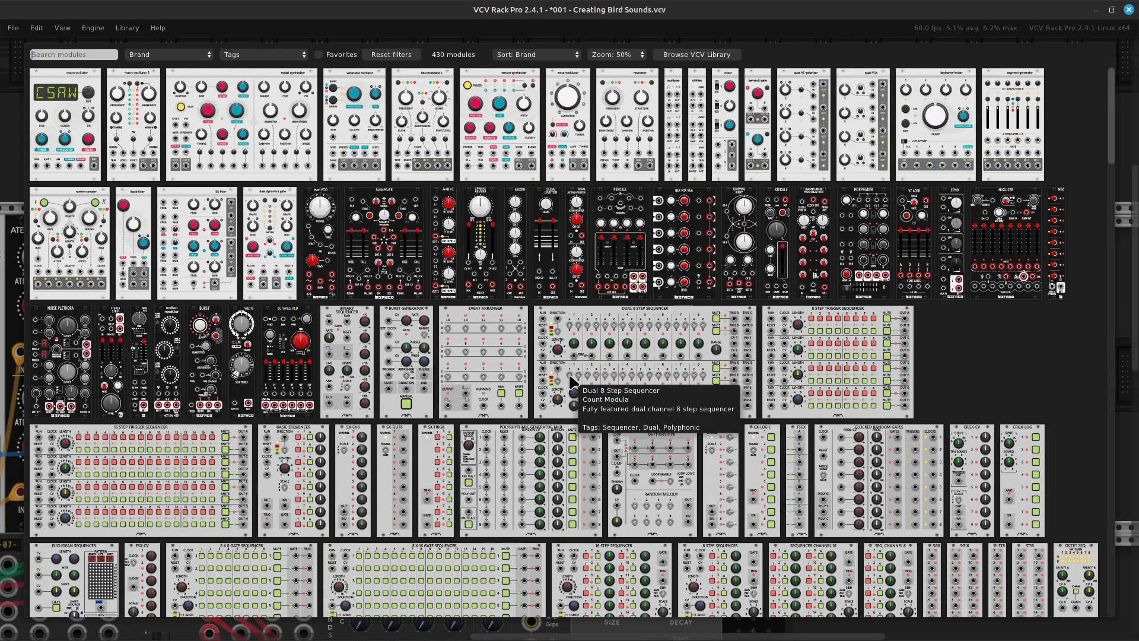
pyautogui.write('blank')
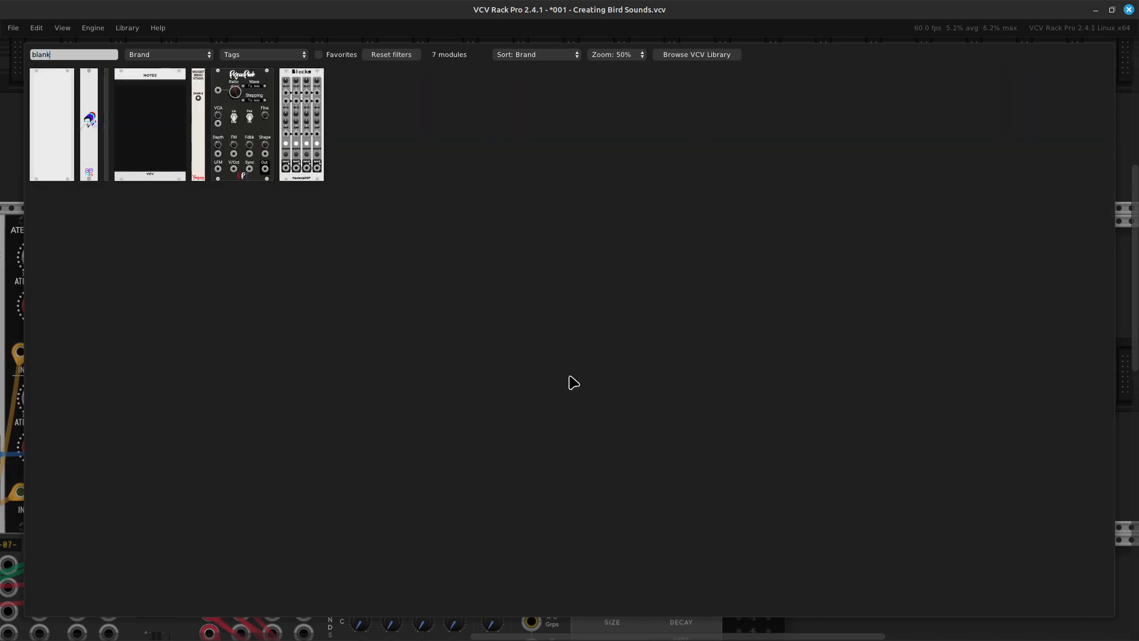
pyautogui.click(51, 154)
pyautogui.moveTo(587, 477); pyautogui.dragTo(472, 436)
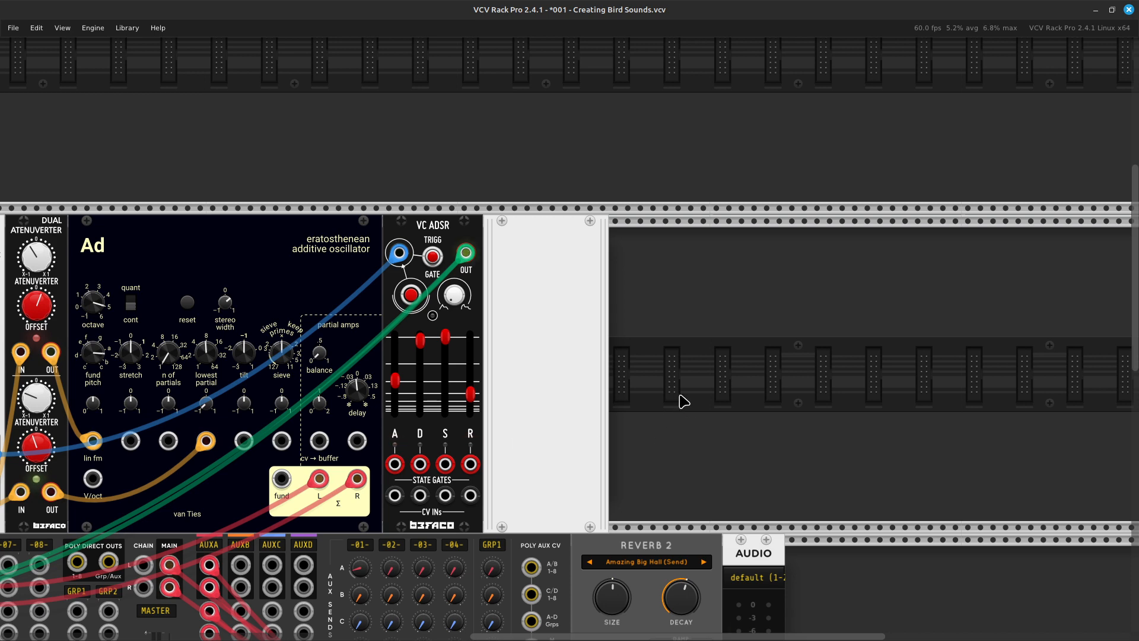
# Step: Paste the copied modules with their cables and move the Quad LFO, Random and Dual Atenuverter copies against the blank panel
pyautogui.hotkey('ctrl', 'v')
pyautogui.hscroll(3, 847, 252)
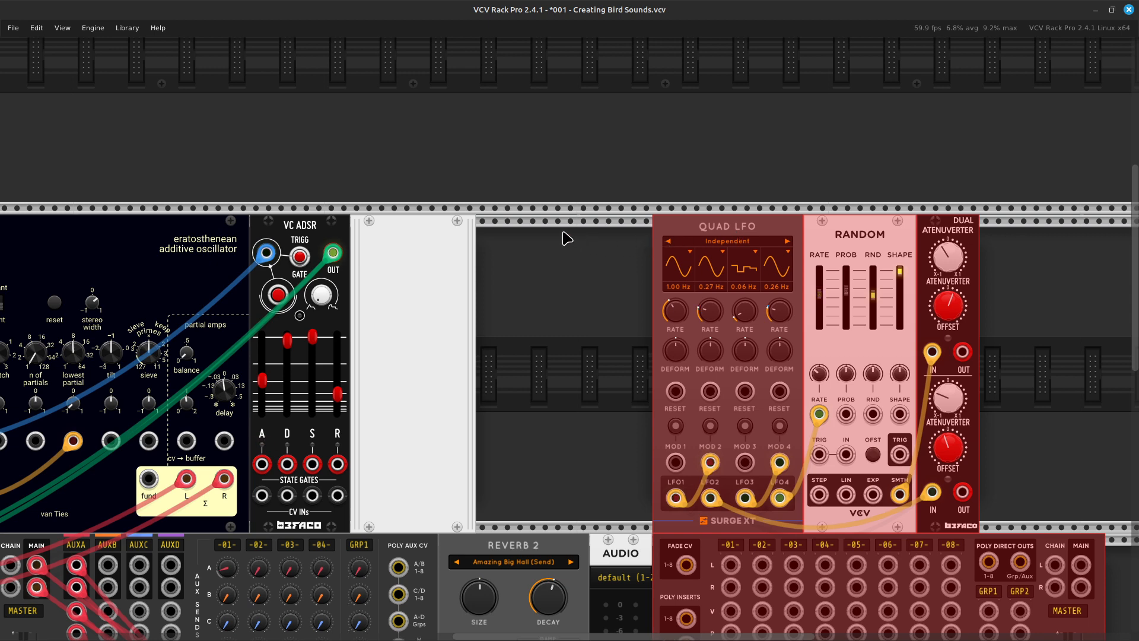
pyautogui.click(701, 160)
pyautogui.moveTo(578, 105); pyautogui.dragTo(1034, 338)
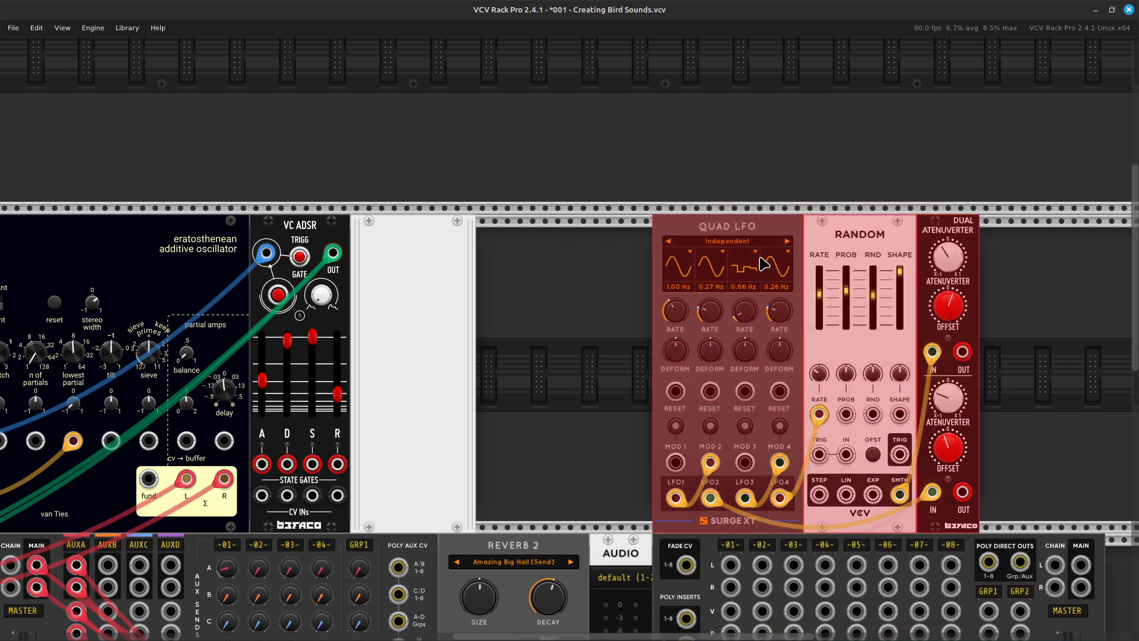
pyautogui.moveTo(759, 233); pyautogui.dragTo(585, 233)
pyautogui.click(559, 119)
# Step: Mute channel 1 on the original MixMaster mixer
pyautogui.hscroll(-8, 565, 123)
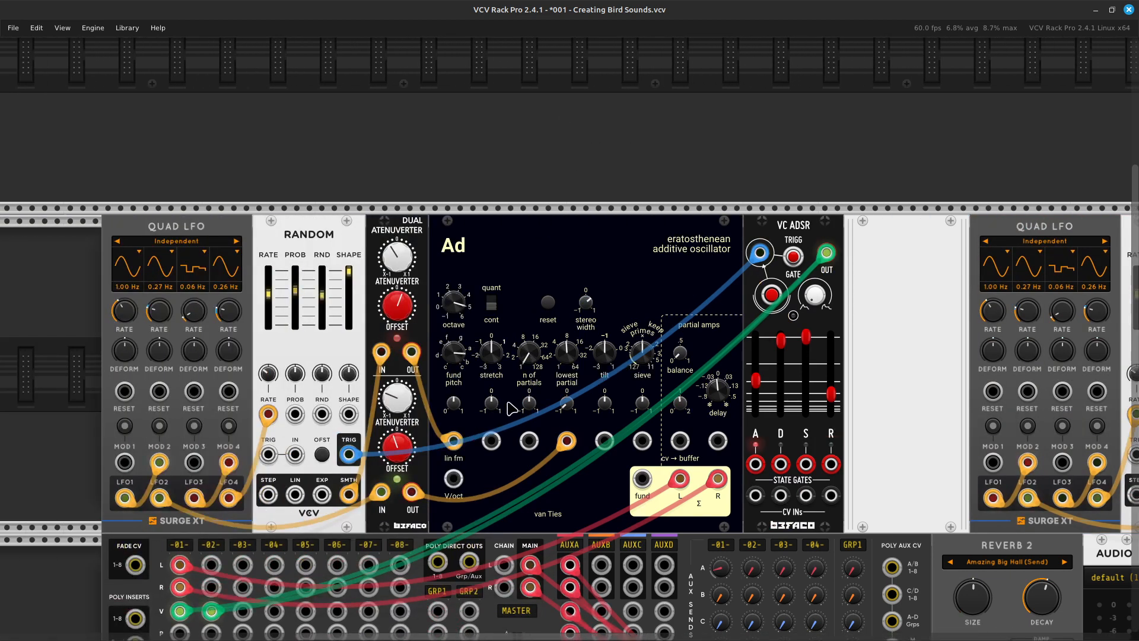
pyautogui.hscroll(12, 477, 463)
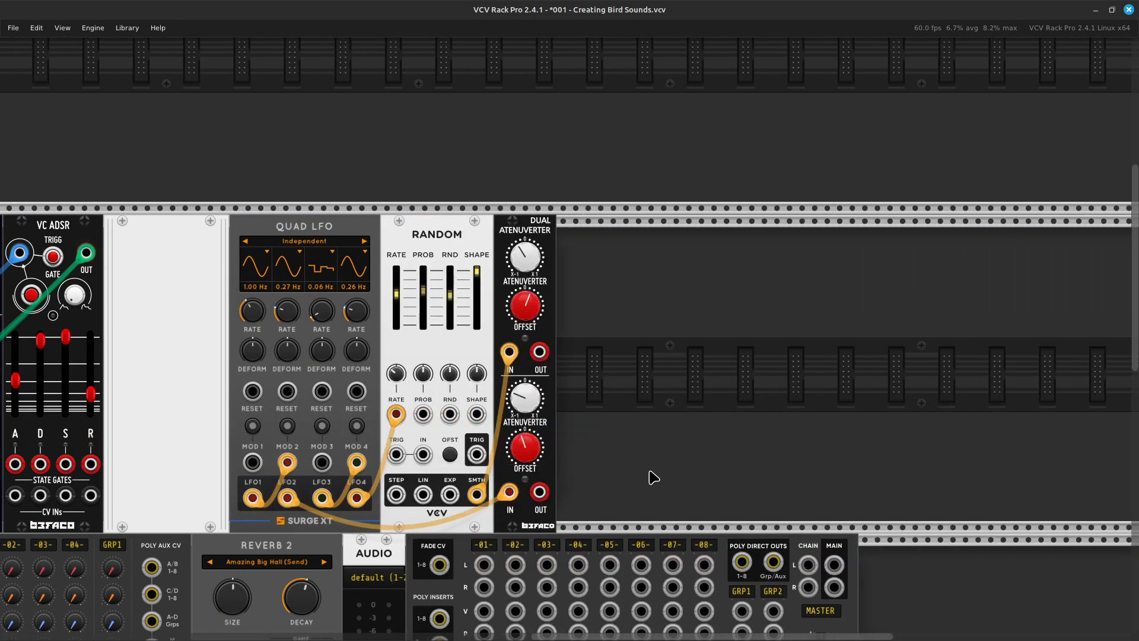
pyautogui.hscroll(-15, 622, 371)
pyautogui.scroll(-4, 572, 497)
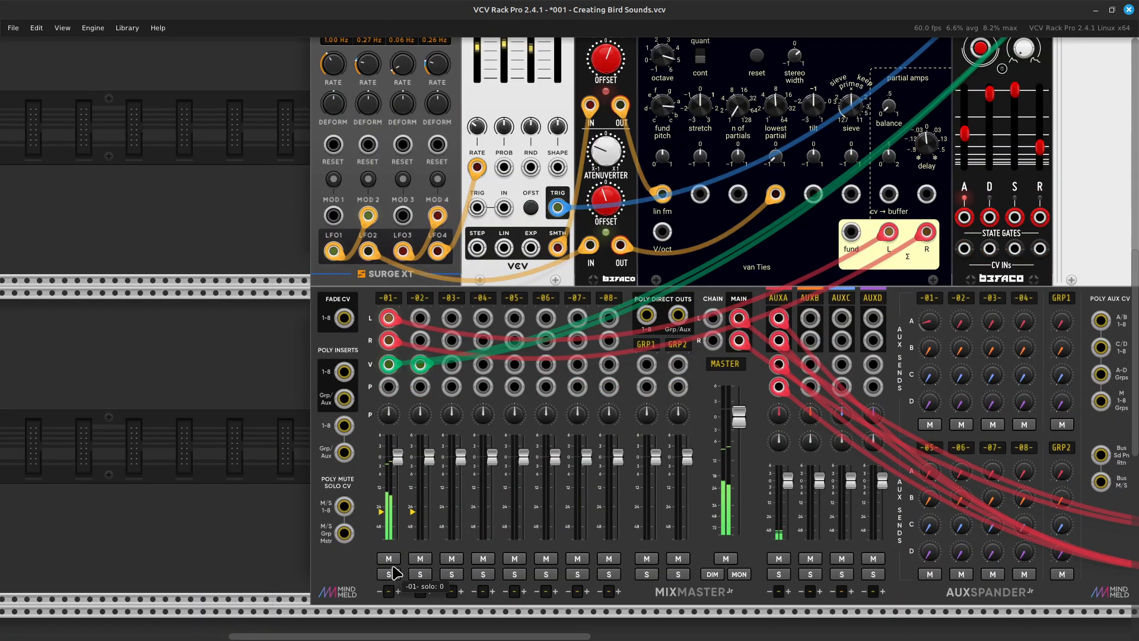
pyautogui.click(390, 563)
# Step: Find the VCV VCO by searching for "vco" and add it beside the copied Dual Atenuverter
pyautogui.hscroll(15, 437, 554)
pyautogui.scroll(4, 737, 376)
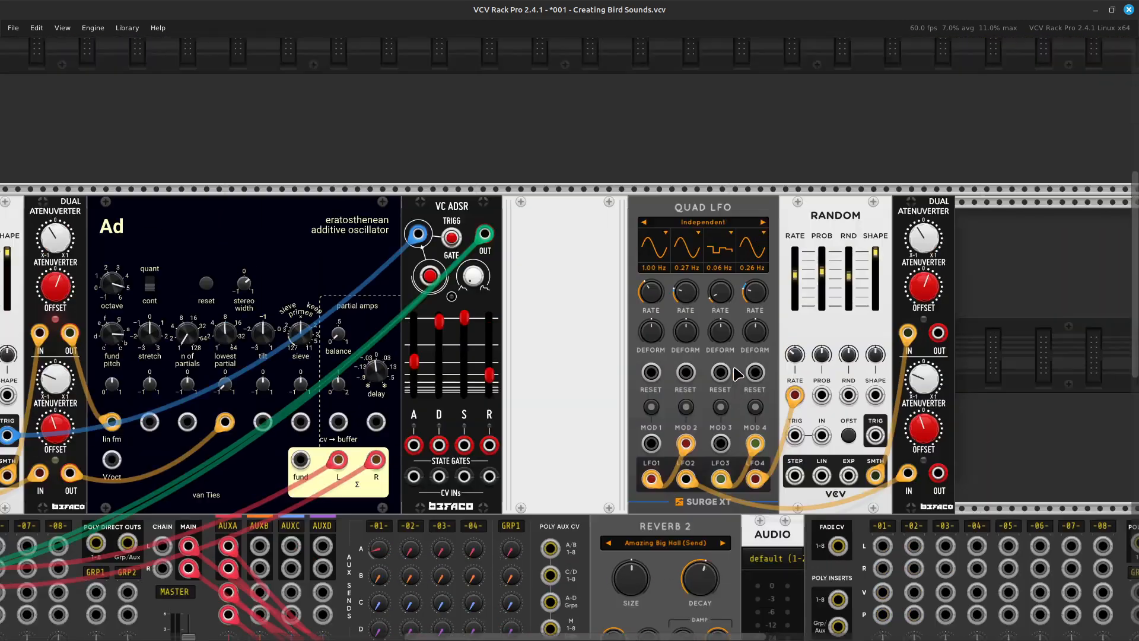
pyautogui.rightClick(630, 364)
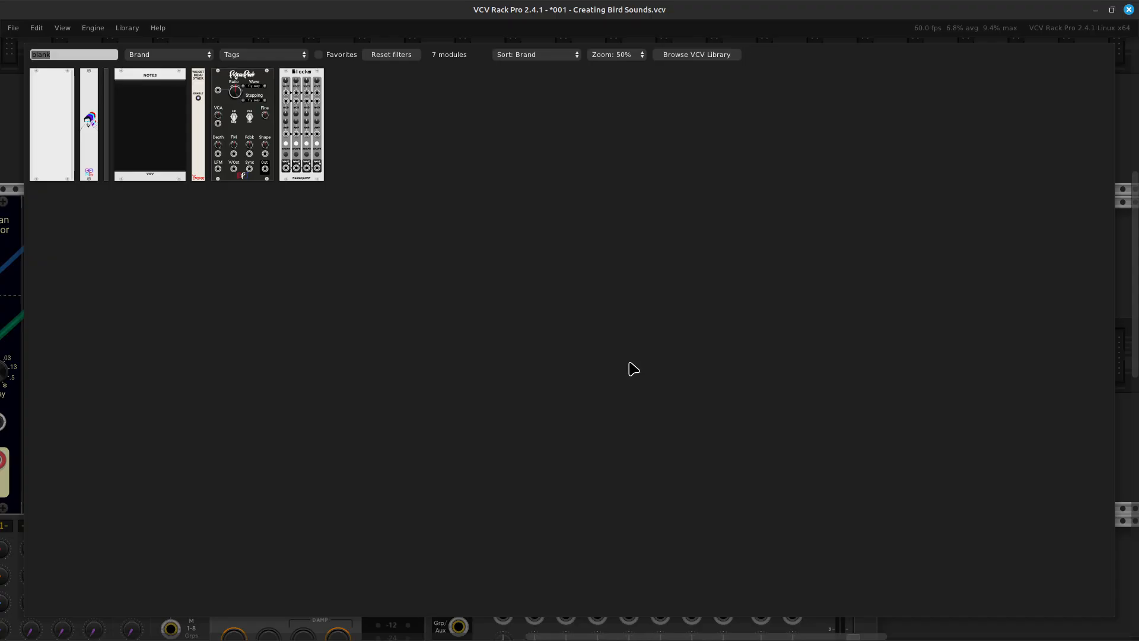
pyautogui.press('BackSpace')
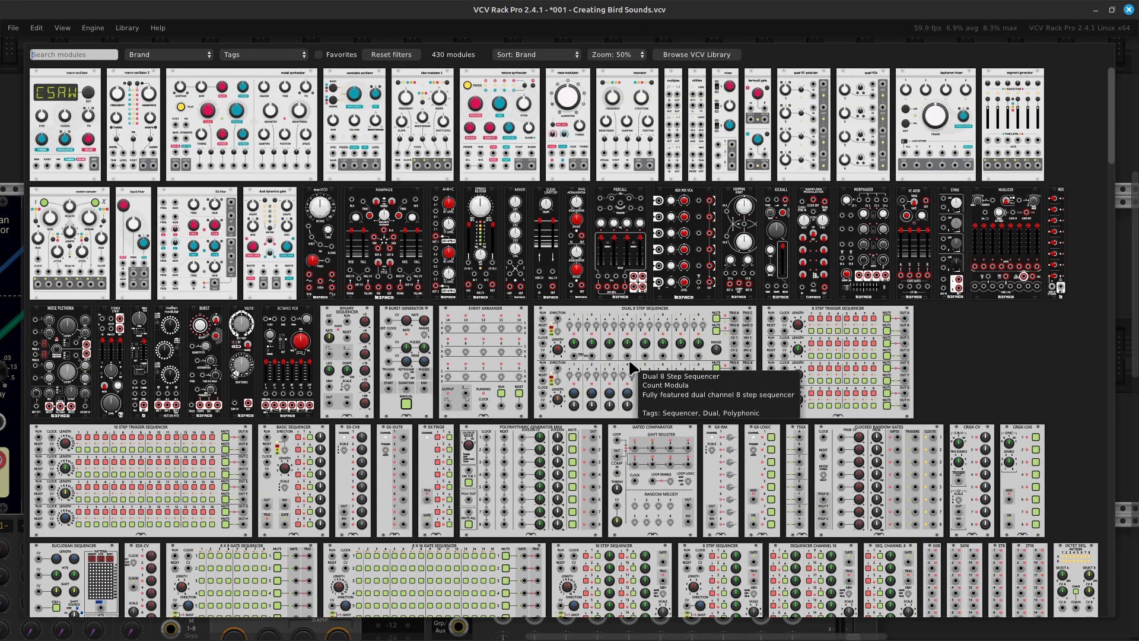
pyautogui.write('vco')
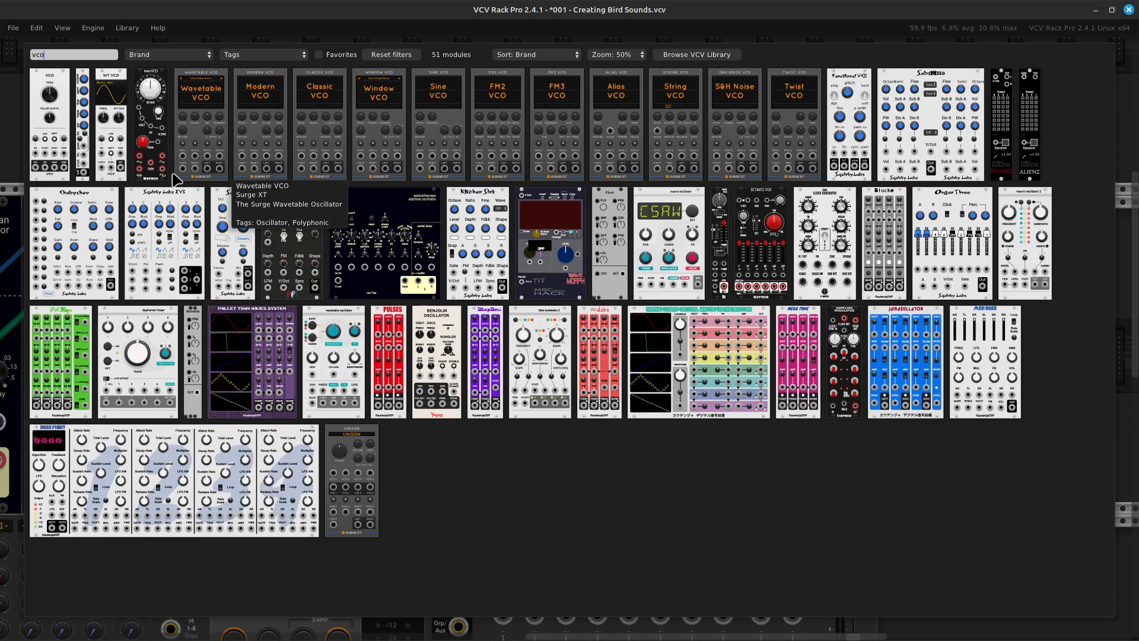
pyautogui.click(51, 159)
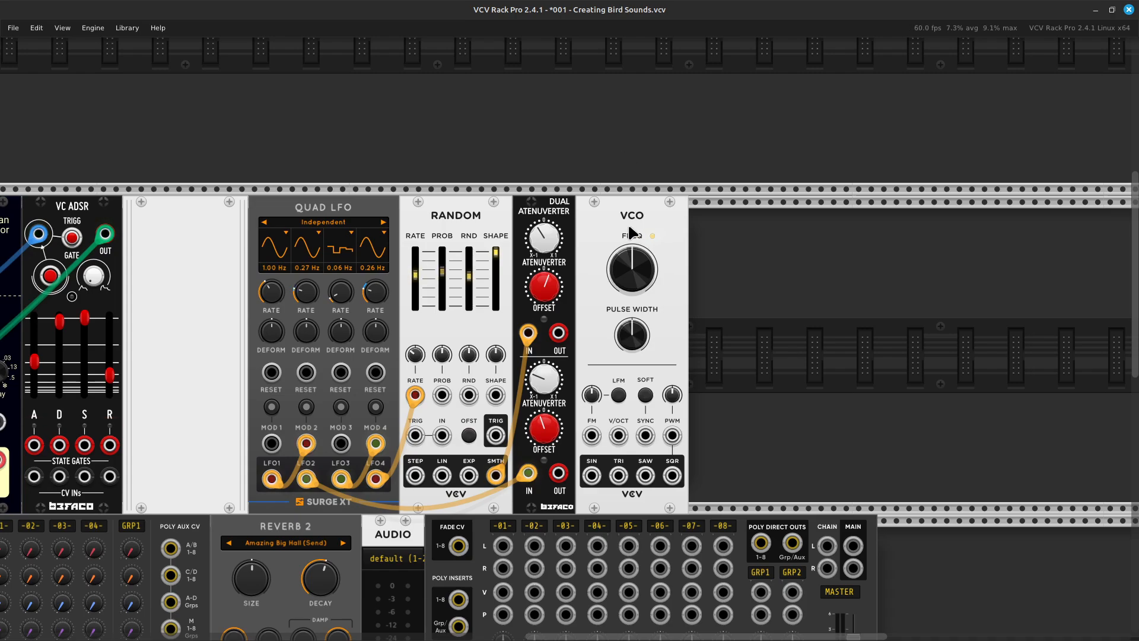
# Step: Patch the copied Dual Atenuverter's first output to the VCO's FM input with an orange cable
pyautogui.hscroll(-10, 585, 350)
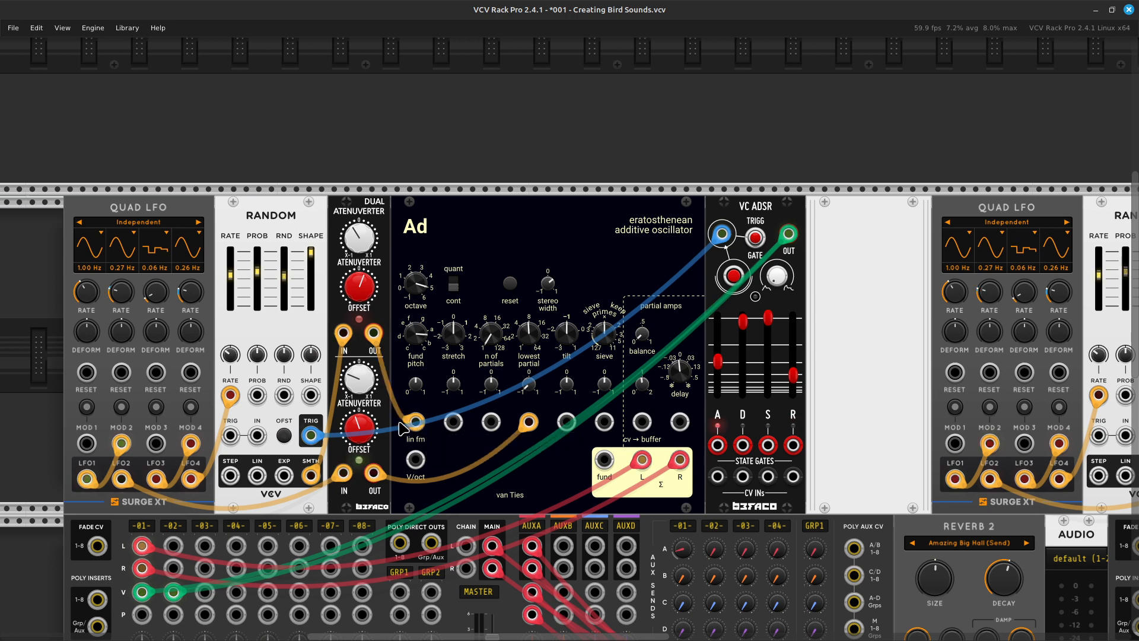
pyautogui.hscroll(3, 419, 437)
pyautogui.hscroll(9, 419, 437)
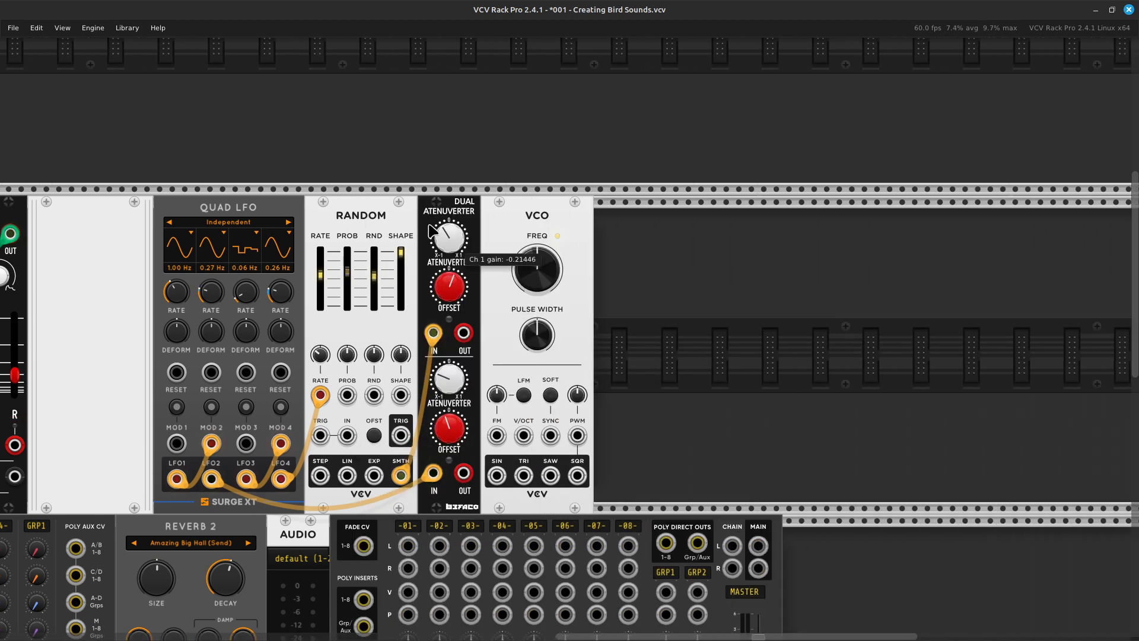
pyautogui.rightClick(464, 336)
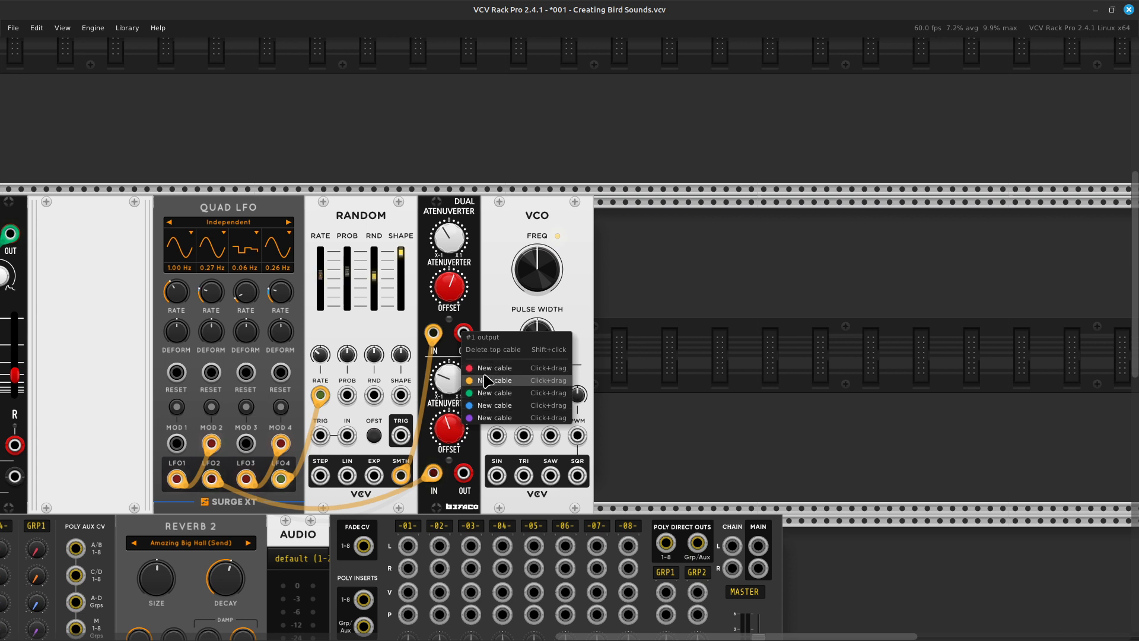
pyautogui.moveTo(485, 382); pyautogui.dragTo(498, 437)
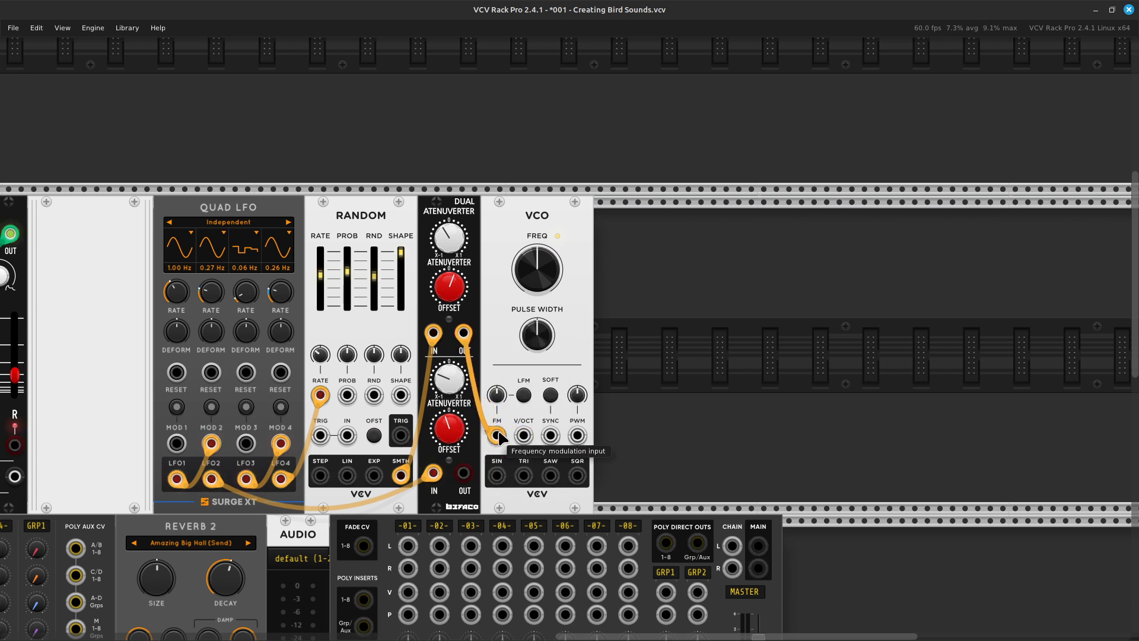
# Step: Compare the cabling of the original additive oscillator voice with that of the copied modulation modules
pyautogui.hscroll(-10, 499, 437)
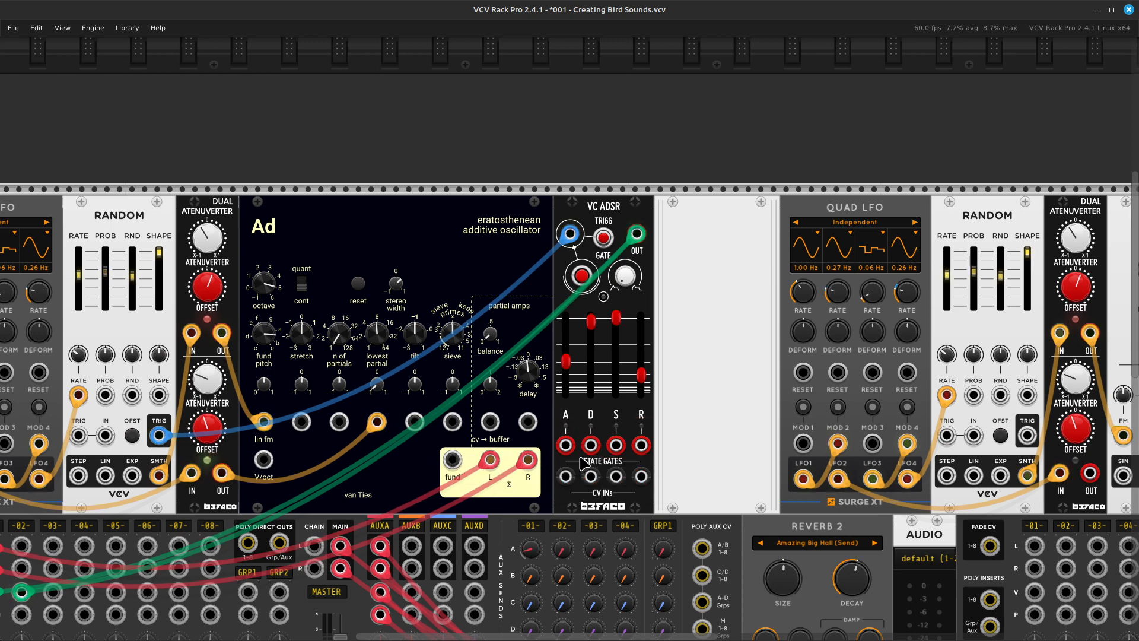
pyautogui.hscroll(-1, 581, 443)
pyautogui.hscroll(-4, 580, 443)
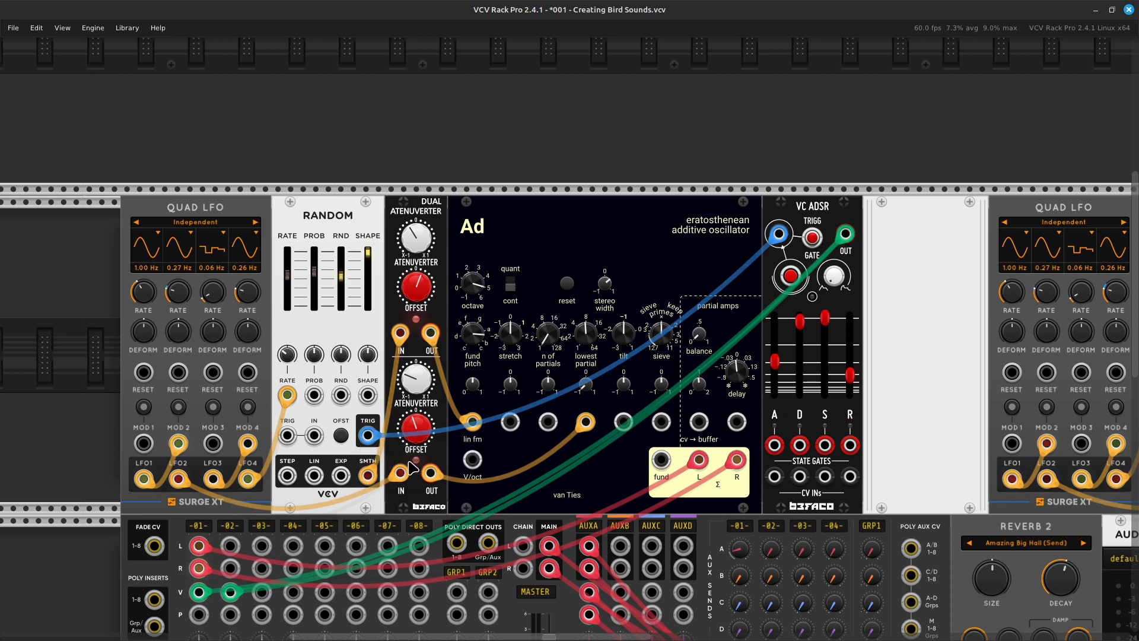
pyautogui.hscroll(16, 376, 458)
pyautogui.hscroll(8, 533, 490)
pyautogui.hscroll(-4, 540, 492)
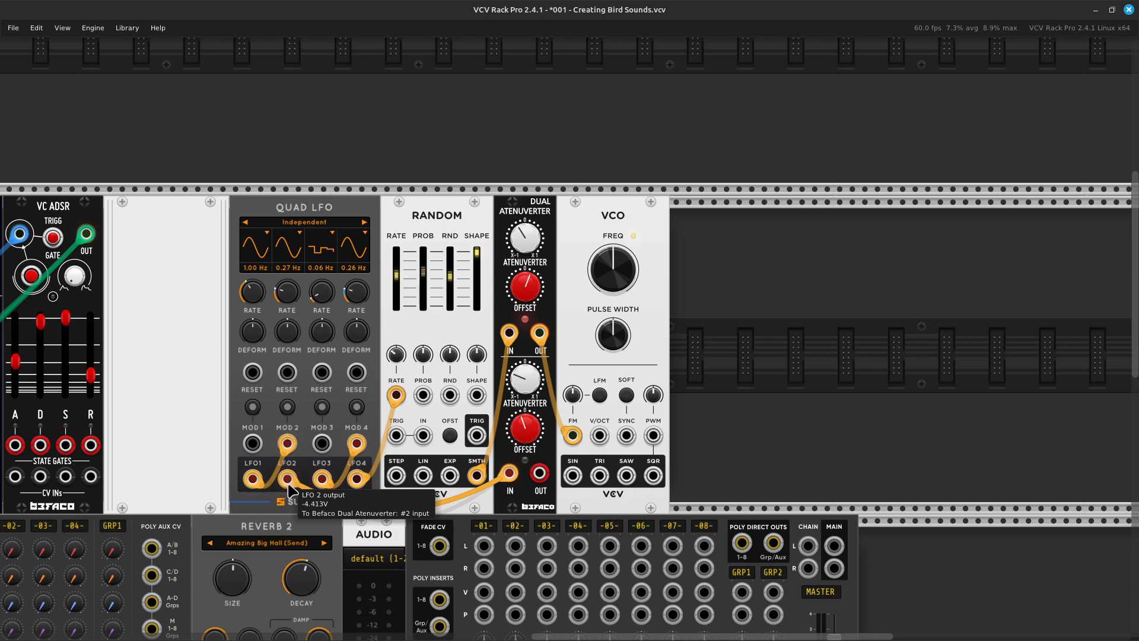
pyautogui.hscroll(-10, 289, 482)
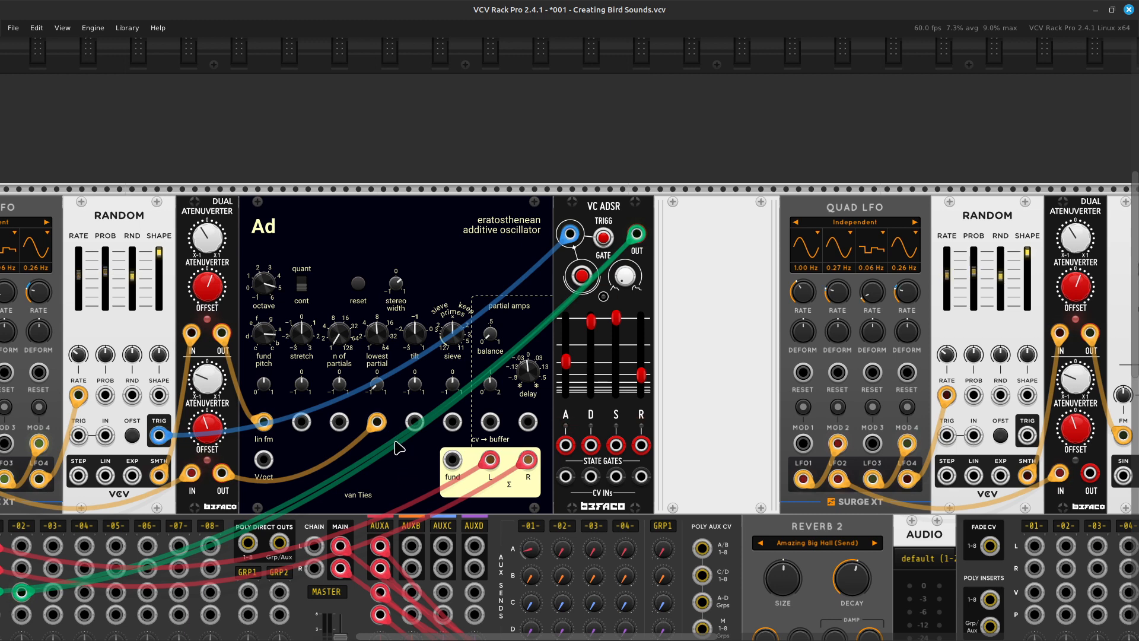
# Step: Find the Befaco VC ADSR by searching for "adsr" and place it directly beside the VCO
pyautogui.hscroll(5, 539, 423)
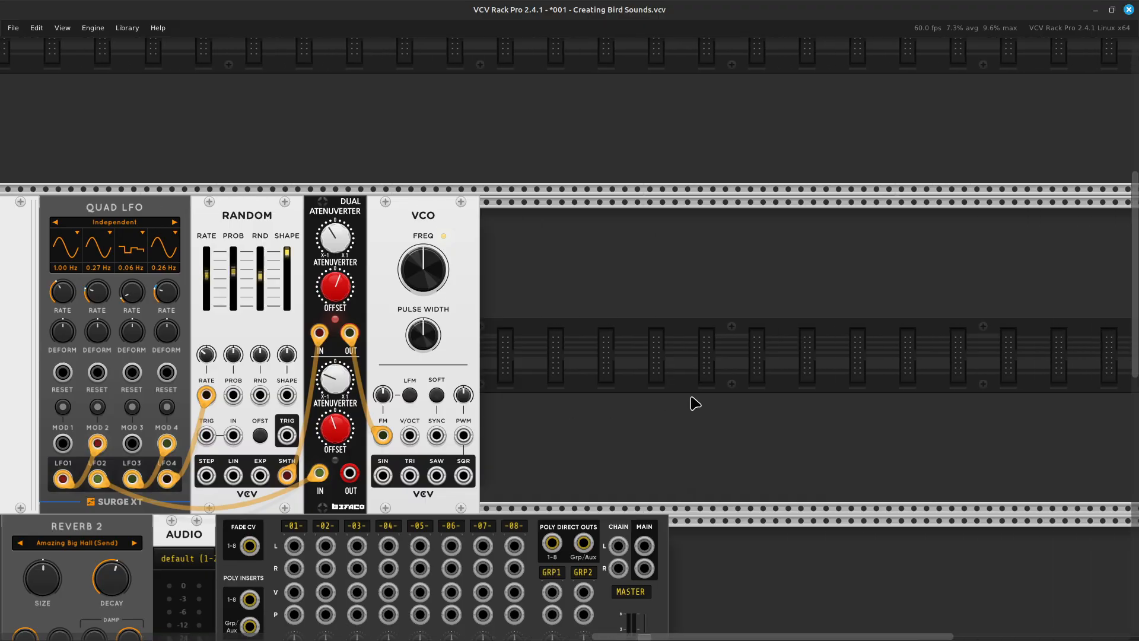
pyautogui.rightClick(692, 402)
pyautogui.write('adsr')
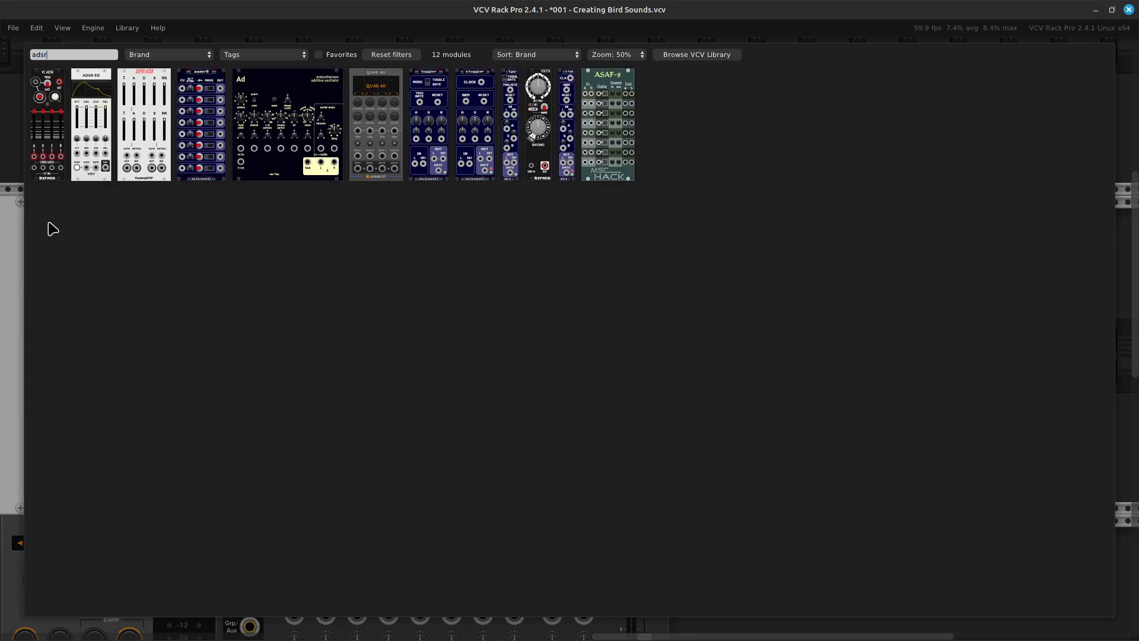
pyautogui.click(62, 150)
pyautogui.moveTo(690, 206); pyautogui.dragTo(460, 223)
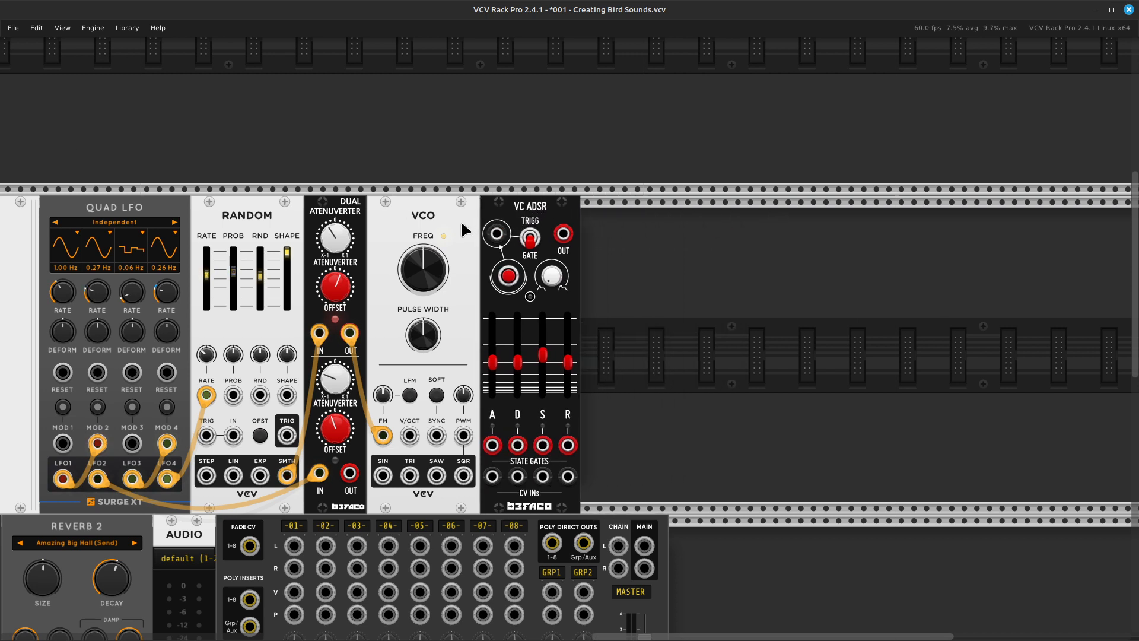
# Step: Patch the copied Random module's trigger output to the new VC ADSR's trigger input with a blue cable
pyautogui.hscroll(-10, 460, 219)
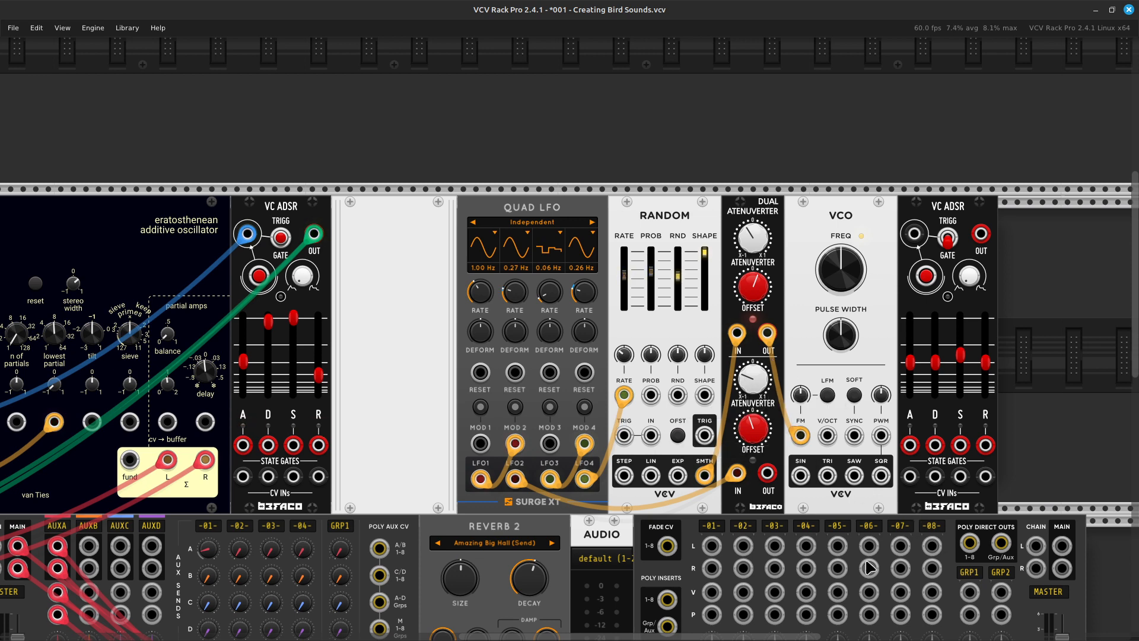
pyautogui.rightClick(700, 439)
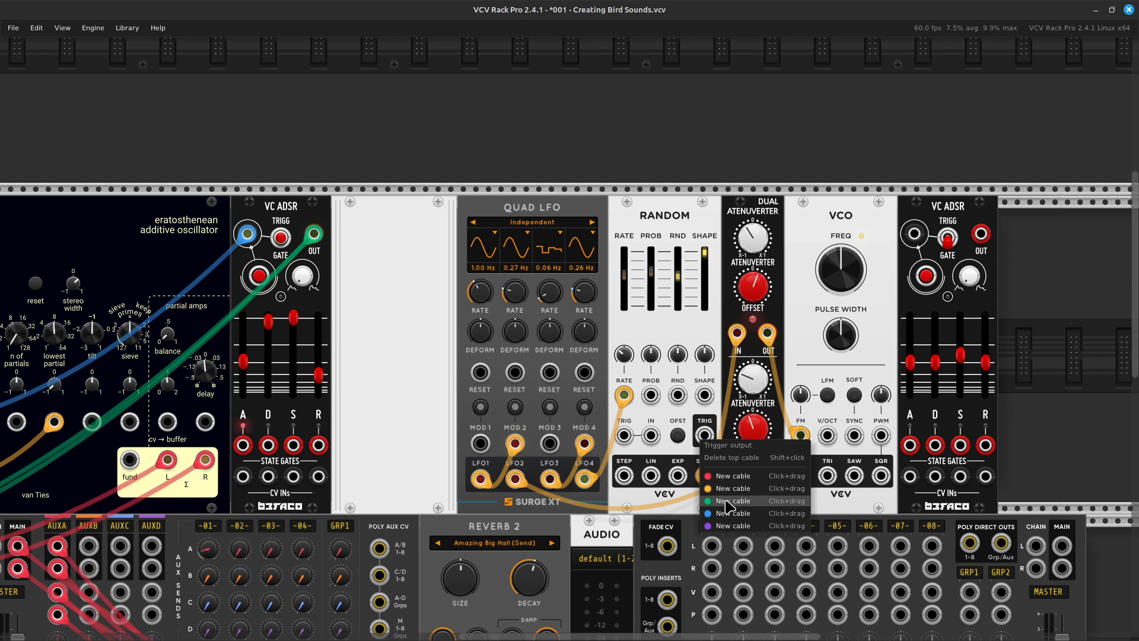
pyautogui.click(725, 519)
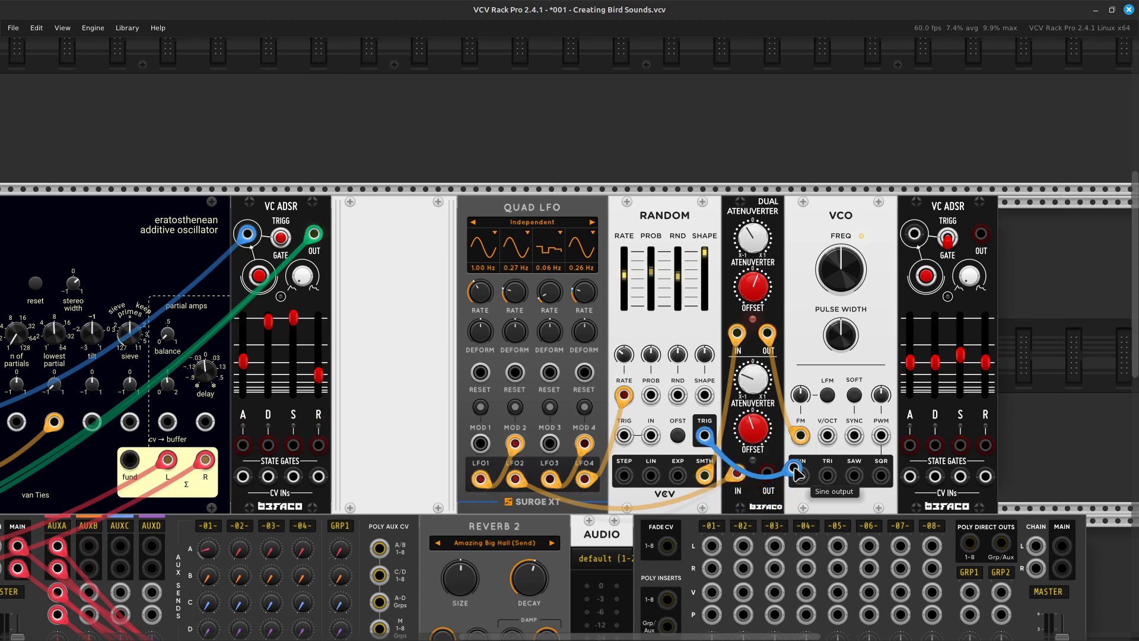
pyautogui.hscroll(5, 820, 339)
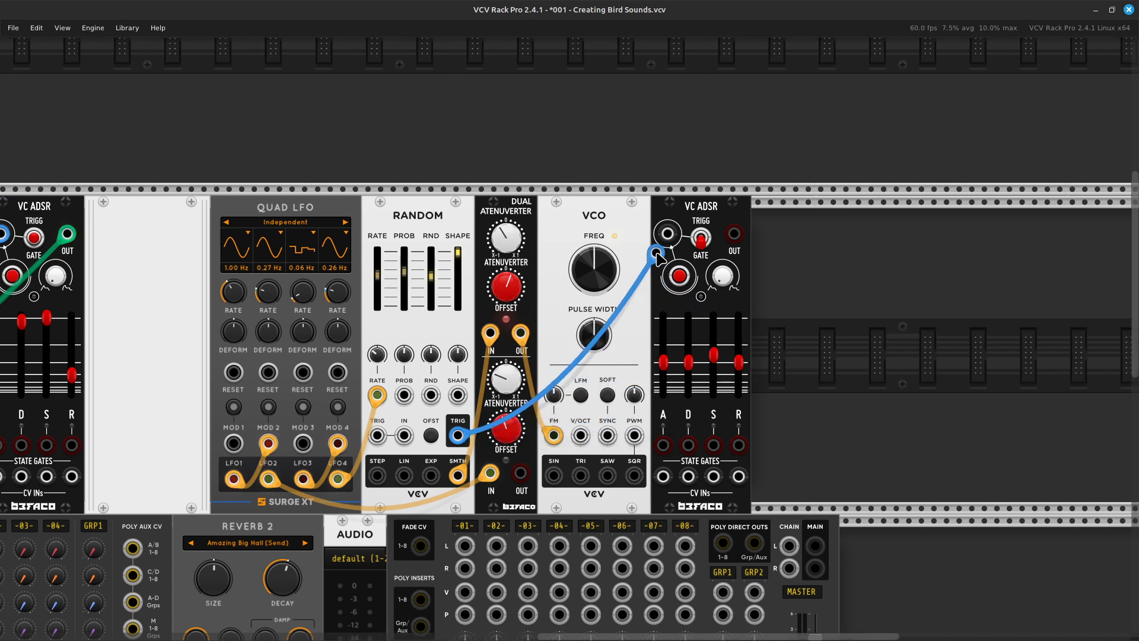
pyautogui.click(672, 235)
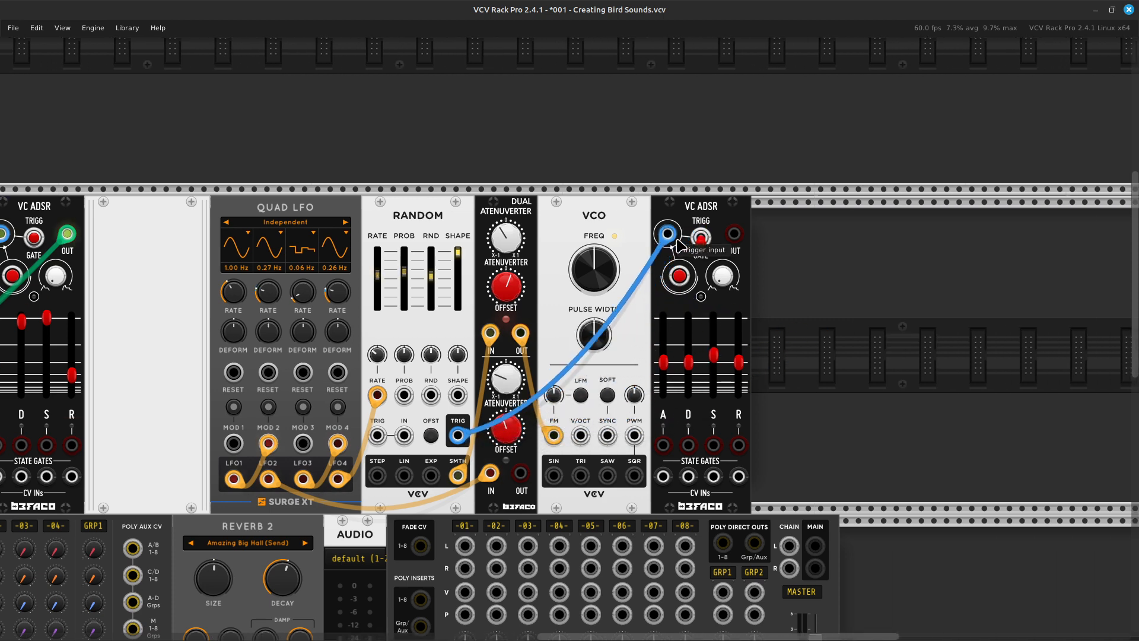
# Step: Patch the new VC ADSR's envelope output to the MixMaster channel 2 level input with a green cable
pyautogui.rightClick(738, 238)
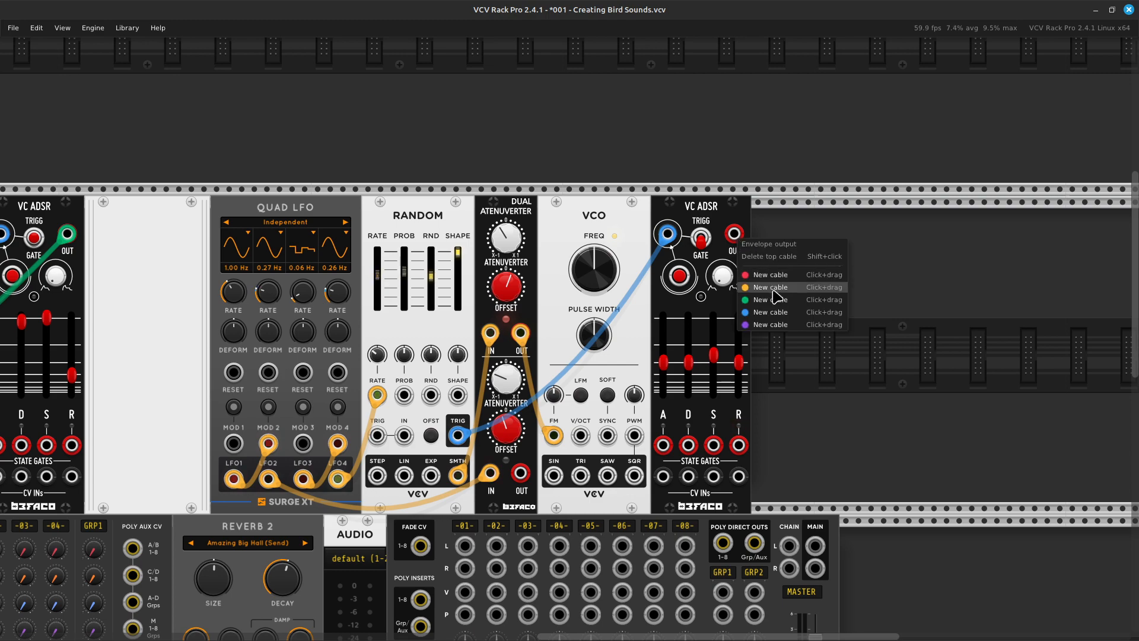
pyautogui.moveTo(774, 303); pyautogui.dragTo(718, 395)
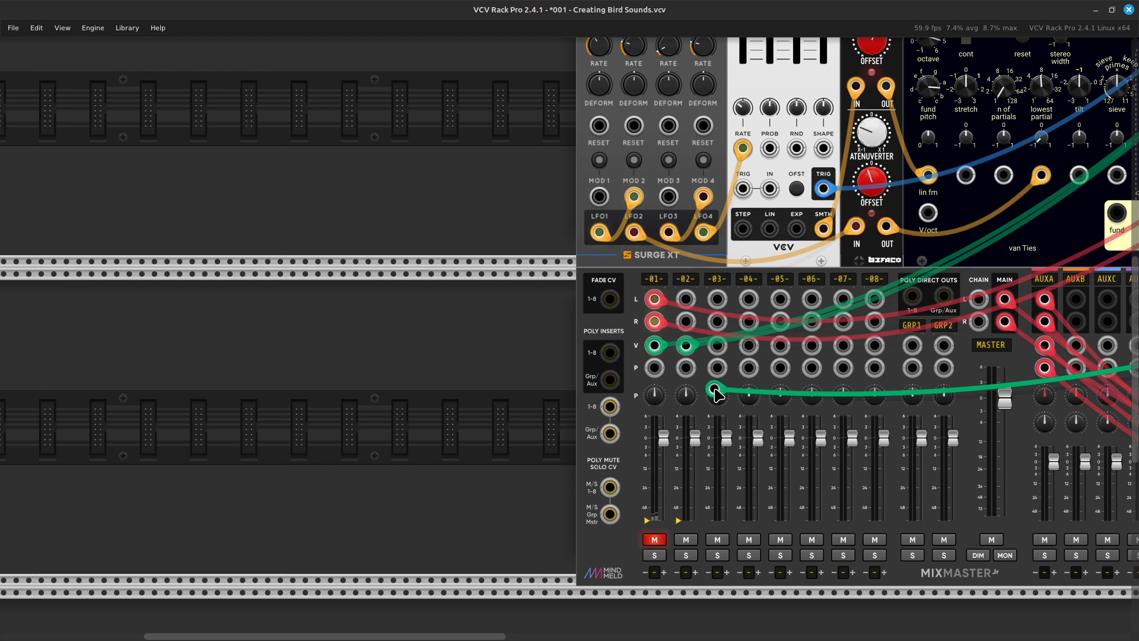
pyautogui.moveTo(714, 390); pyautogui.dragTo(697, 442)
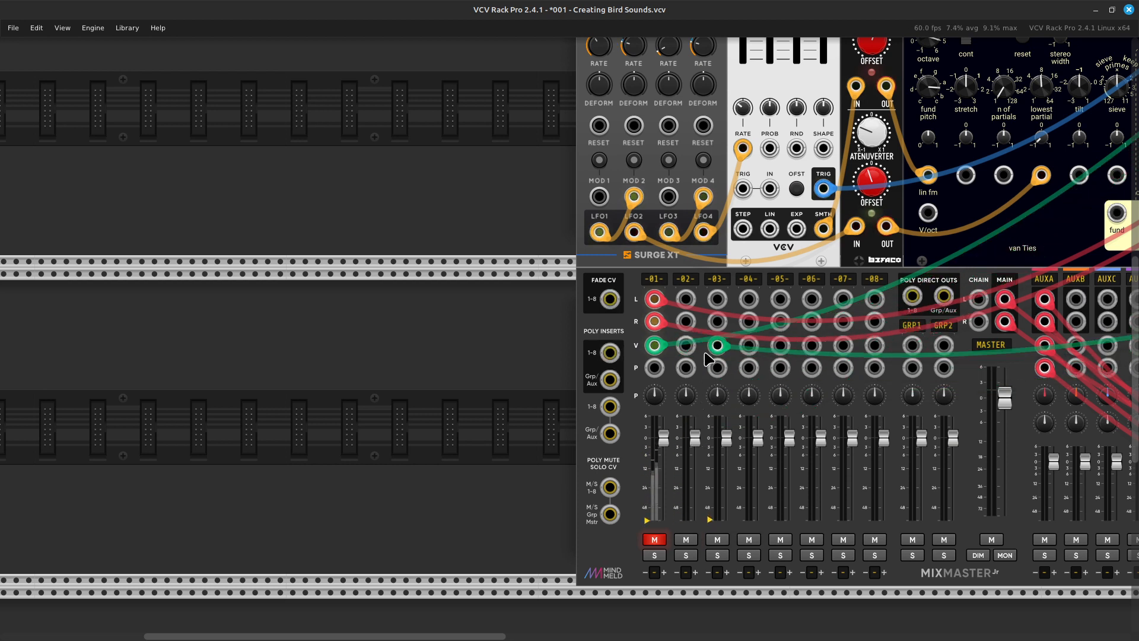
pyautogui.moveTo(717, 346); pyautogui.dragTo(686, 345)
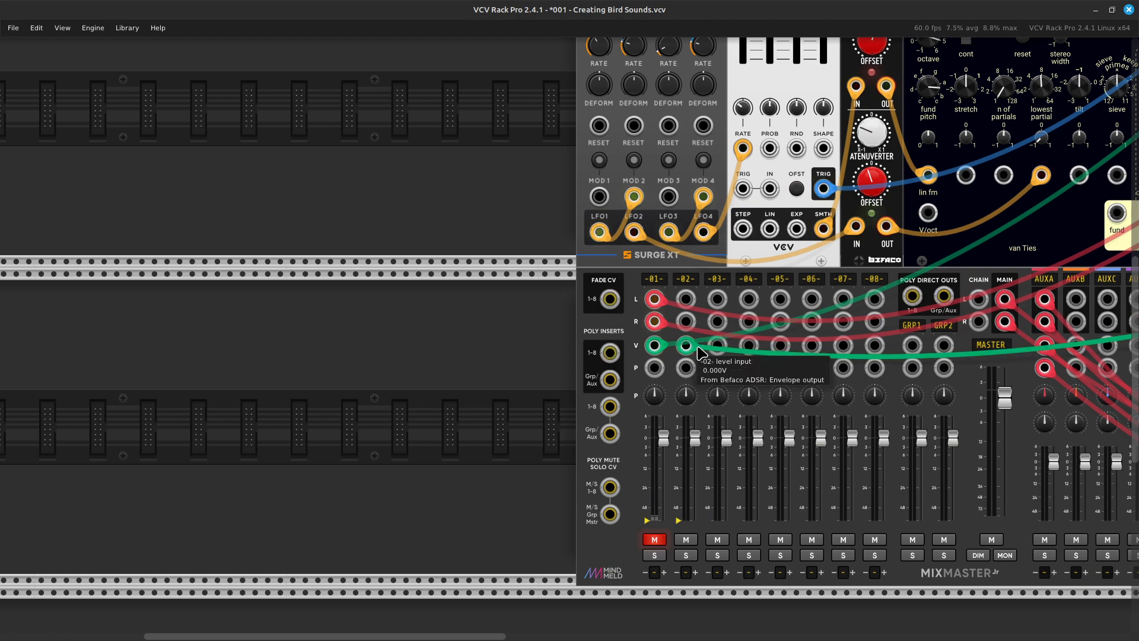
# Step: Patch the VCO's sine output to the left input of MixMaster channel 2 with a red cable
pyautogui.press('Right')
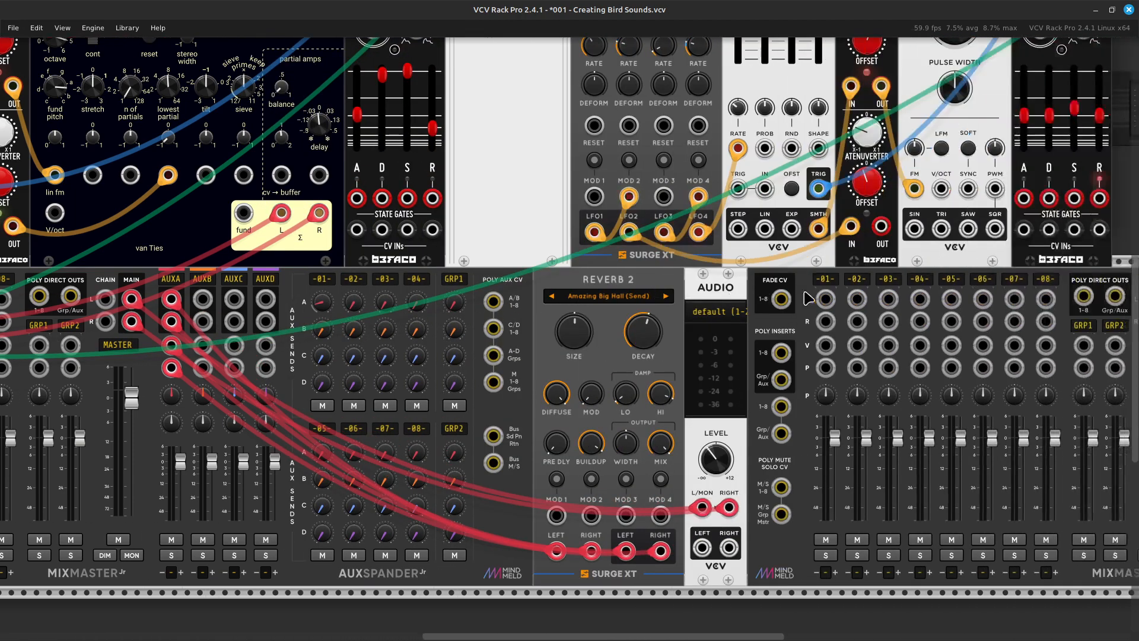
pyautogui.press('Up')
pyautogui.press('Right')
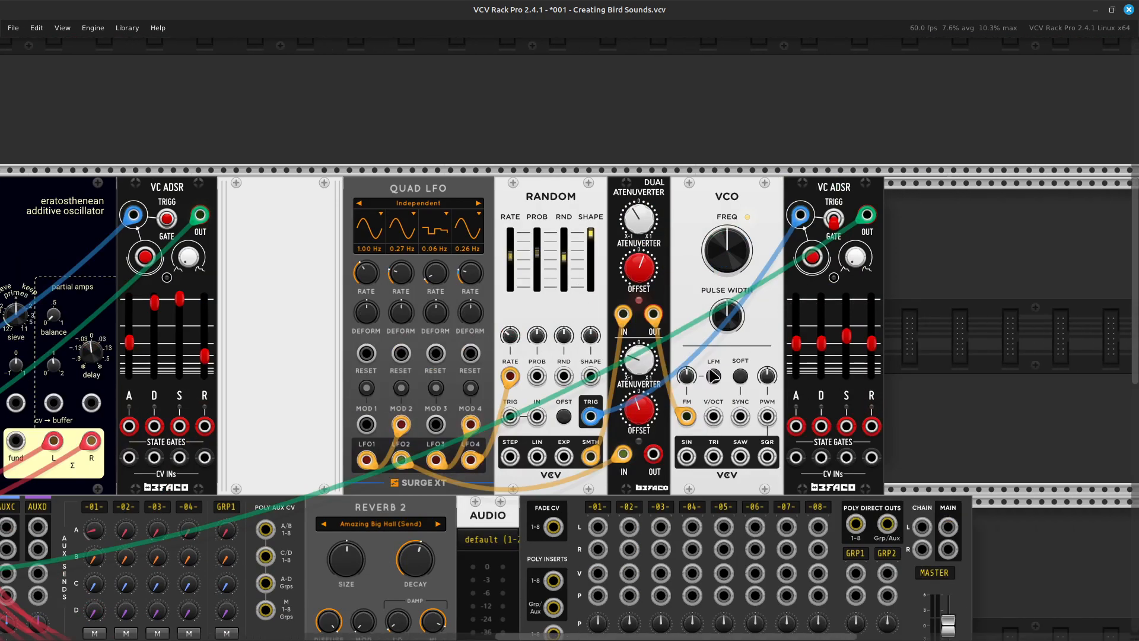
pyautogui.rightClick(686, 457)
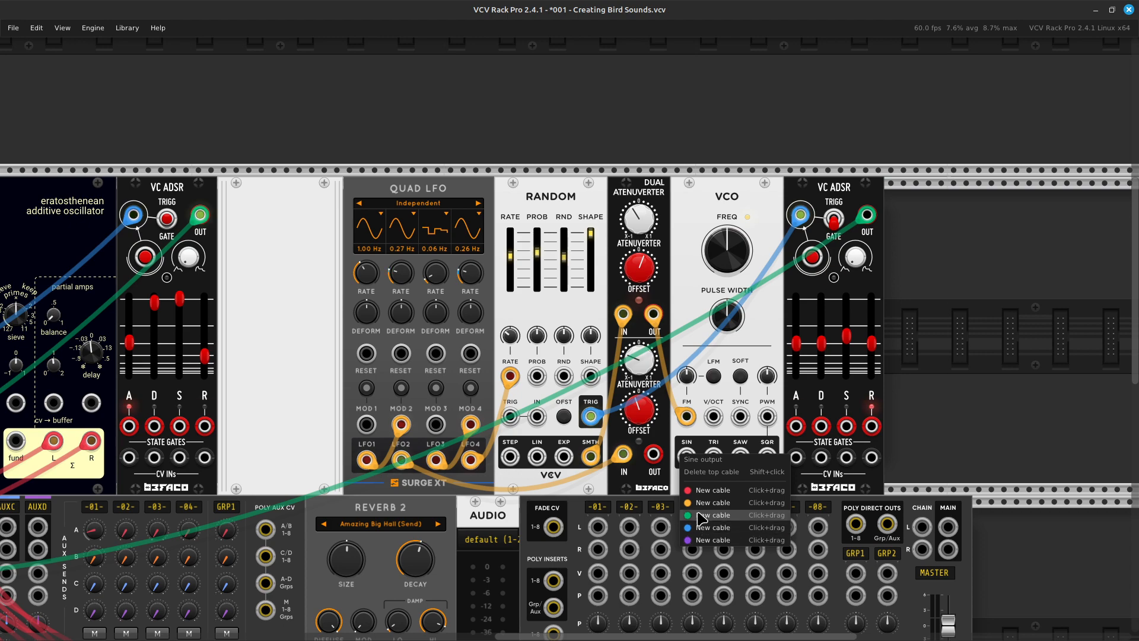
pyautogui.moveTo(699, 490); pyautogui.dragTo(612, 360)
pyautogui.hscroll(-20, 618, 595)
pyautogui.scroll(-6, 584, 584)
pyautogui.hscroll(-10, 581, 576)
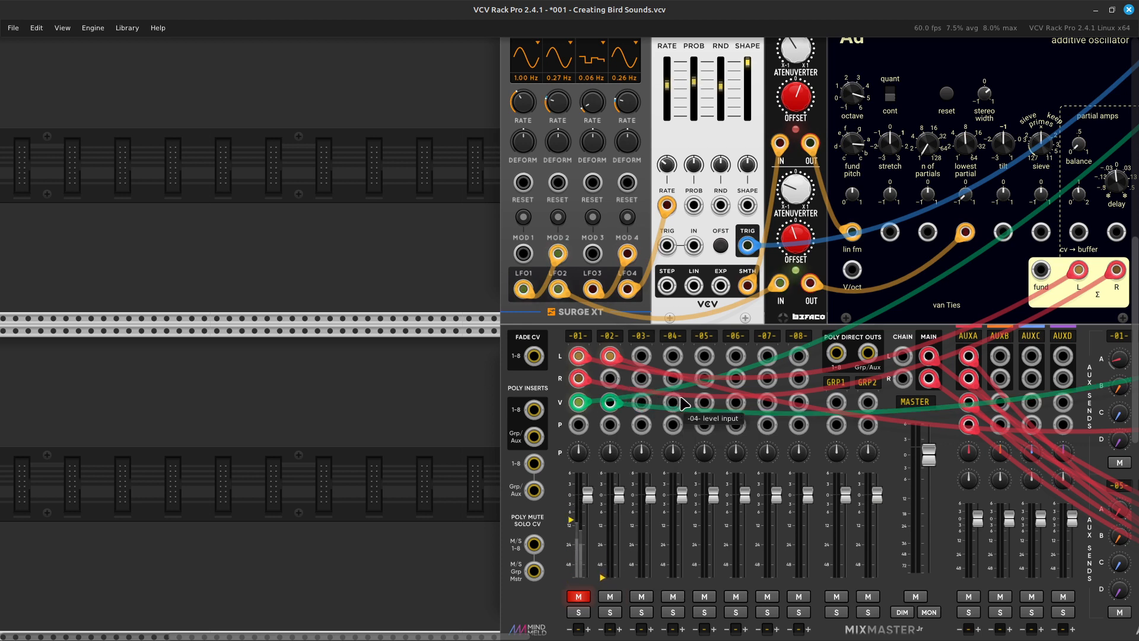
# Step: Lower the VCO's frequency to about 220 Hz
pyautogui.hscroll(15, 681, 403)
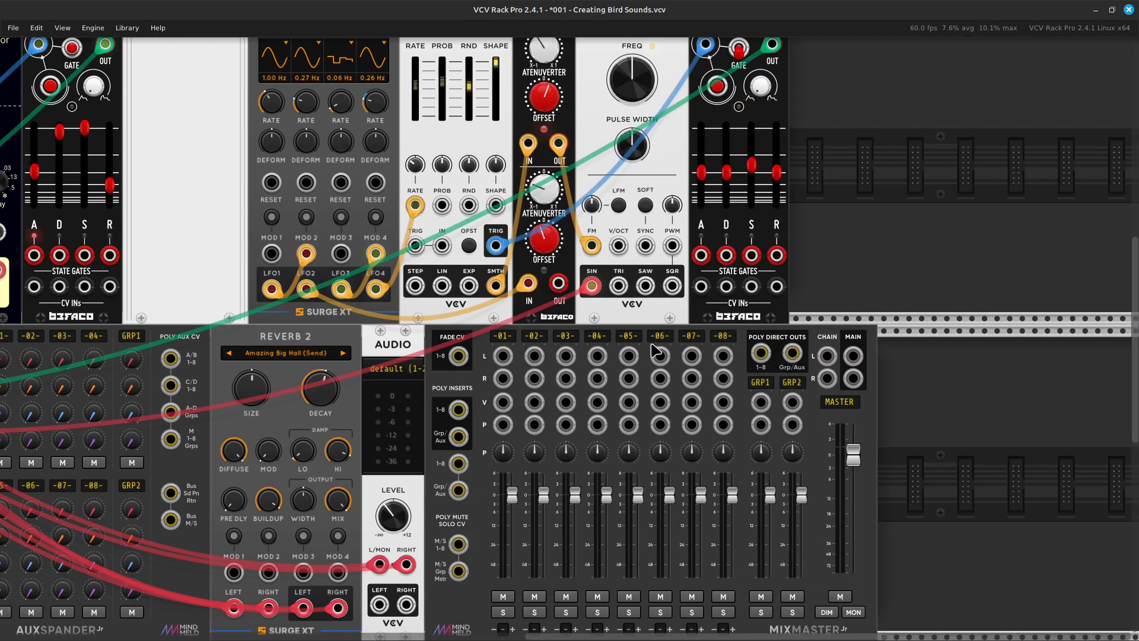
pyautogui.scroll(5, 657, 351)
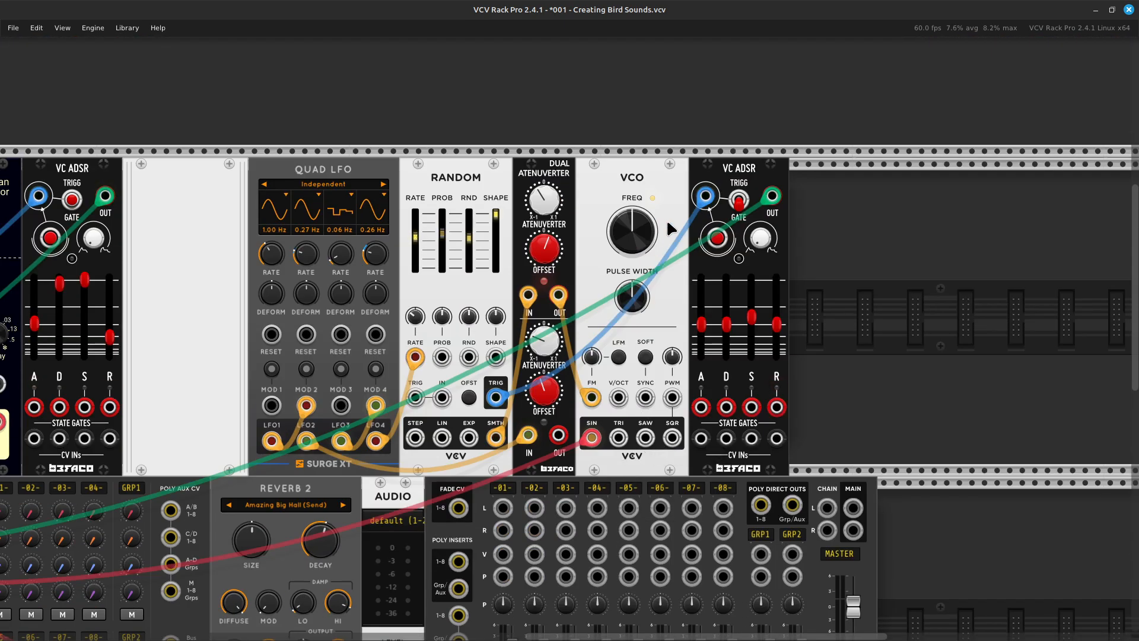
pyautogui.moveTo(635, 223)
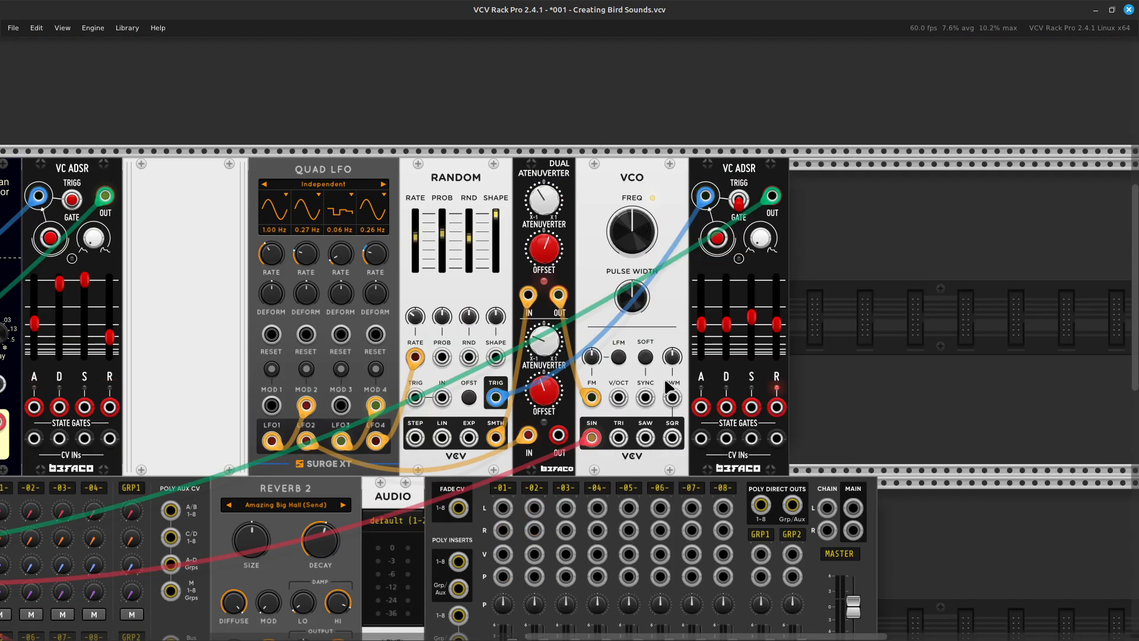
pyautogui.scroll(3, 664, 382)
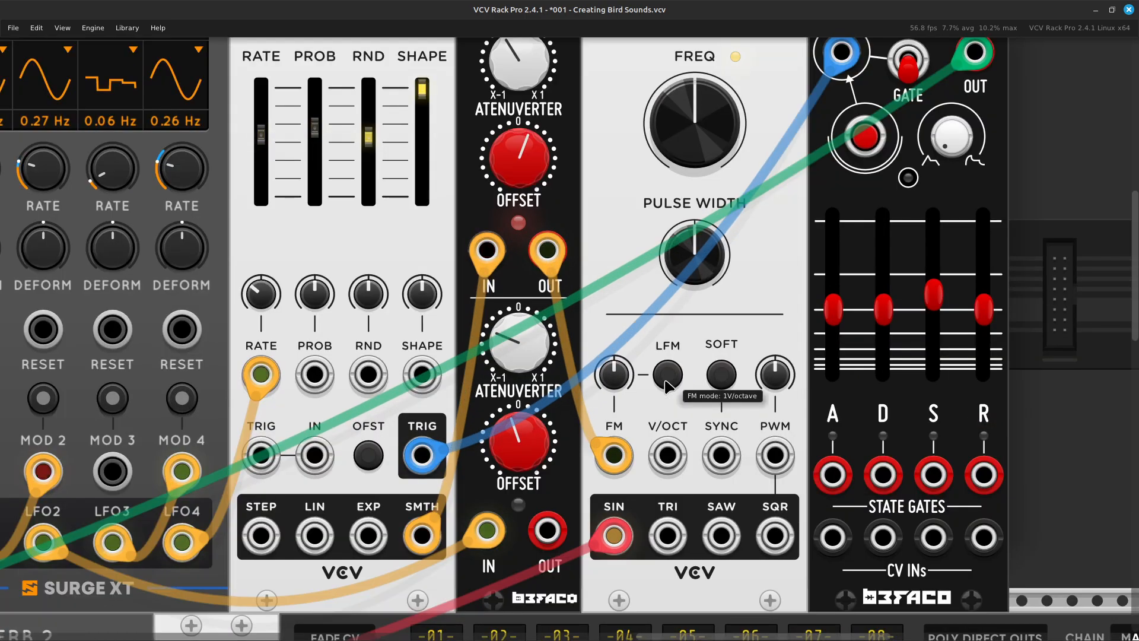
pyautogui.press('Down')
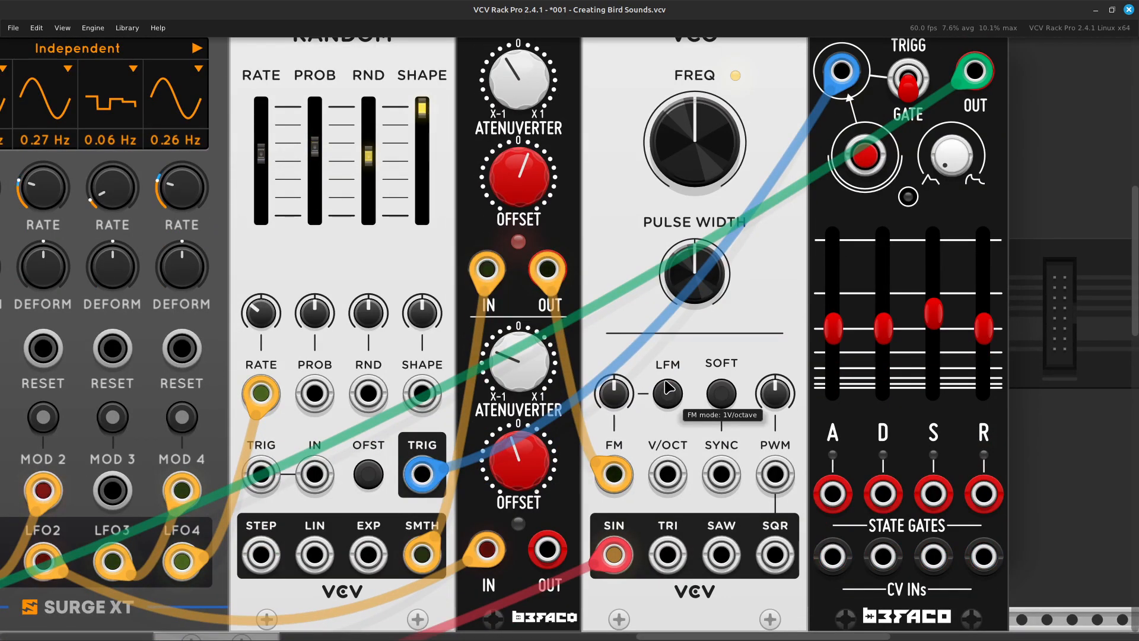
pyautogui.press('Right')
pyautogui.press('Up')
pyautogui.press('Up')
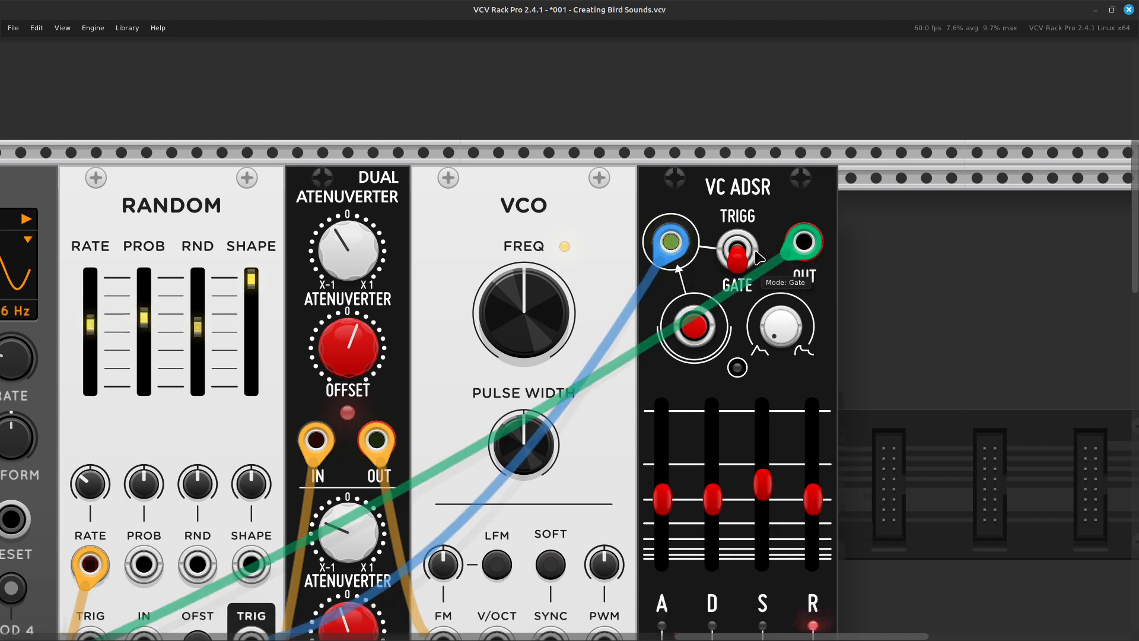
pyautogui.scroll(-2, 772, 249)
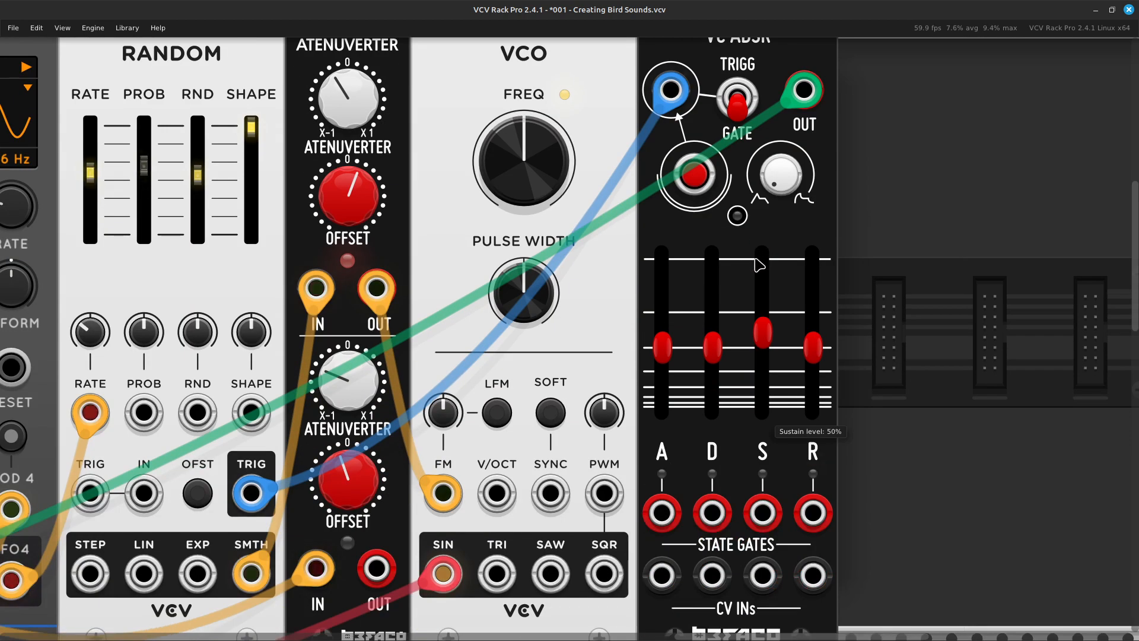
pyautogui.hscroll(-2, 759, 265)
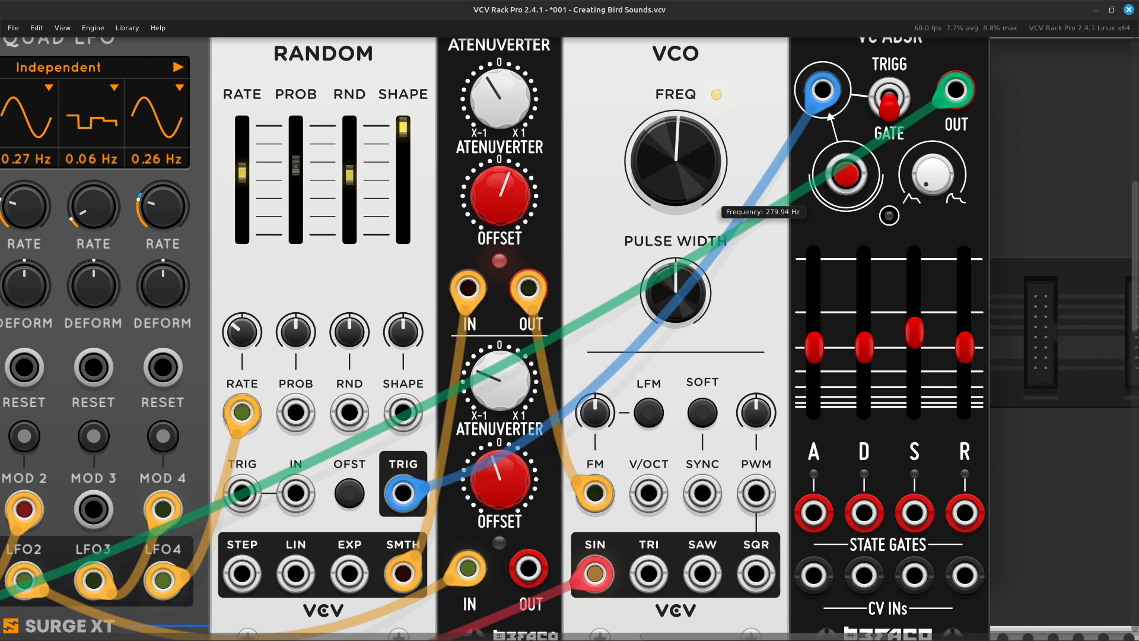
pyautogui.moveTo(675, 161); pyautogui.dragTo(676, 255)
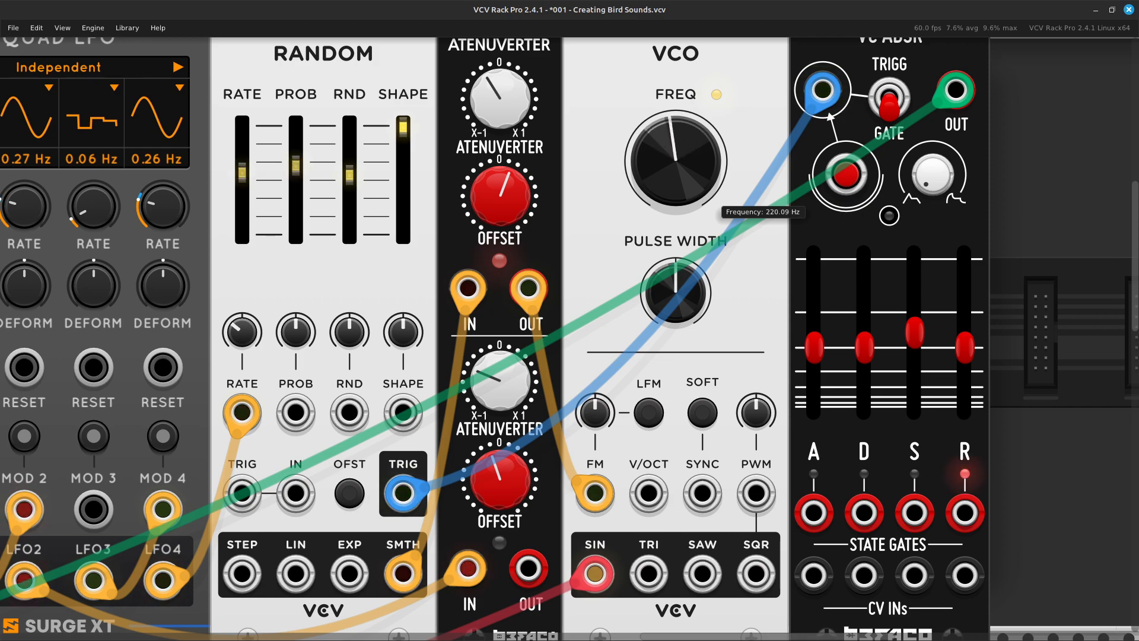
# Step: Trace the MixMaster channel 2 cables back to the second voice and check its trigger and envelope connections
pyautogui.hscroll(-10, 294, 382)
pyautogui.scroll(-8, 265, 330)
pyautogui.hscroll(-15, 265, 330)
pyautogui.scroll(3, 526, 363)
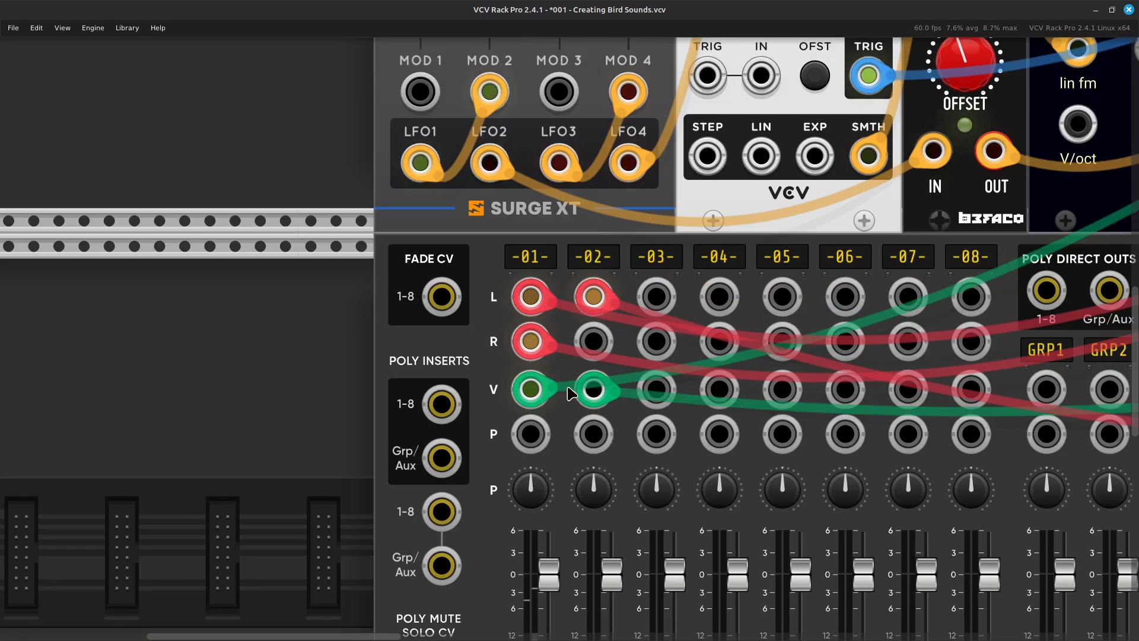
pyautogui.moveTo(593, 389)
pyautogui.mouseDown()
pyautogui.moveTo(623, 483)
pyautogui.moveTo(610, 407)
pyautogui.moveTo(593, 389)
pyautogui.mouseUp()
pyautogui.hscroll(3, 644, 392)
pyautogui.hscroll(20, 644, 392)
pyautogui.scroll(4, 688, 338)
pyautogui.hscroll(10, 688, 338)
pyautogui.scroll(4, 656, 326)
pyautogui.hscroll(-5, 668, 358)
pyautogui.scroll(-2, 668, 358)
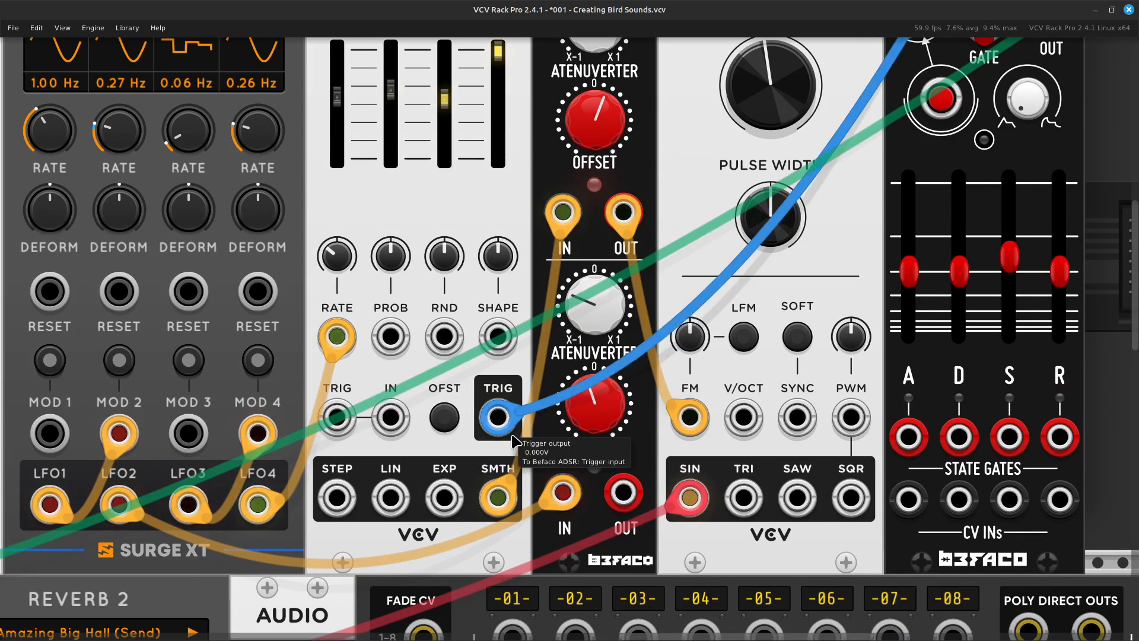
# Step: Switch the new VC ADSR to trigger mode and shape its envelope with attack about 0.04 s, full decay and sustain, and a shorter release
pyautogui.hscroll(5, 504, 415)
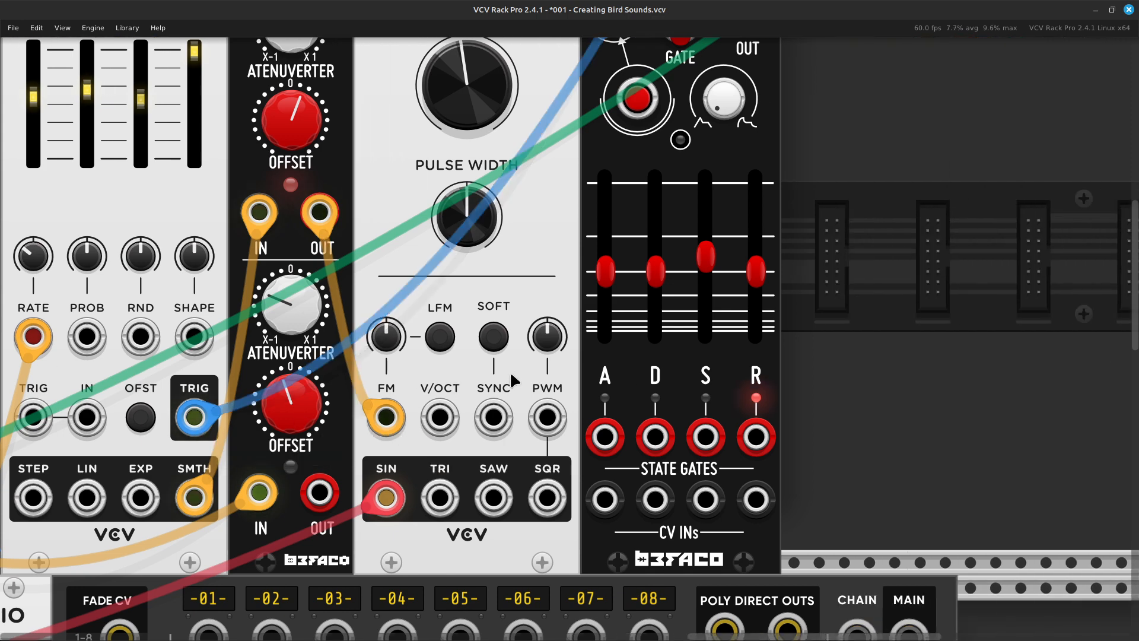
pyautogui.scroll(1, 510, 371)
pyautogui.hscroll(2, 522, 403)
pyautogui.scroll(2, 544, 437)
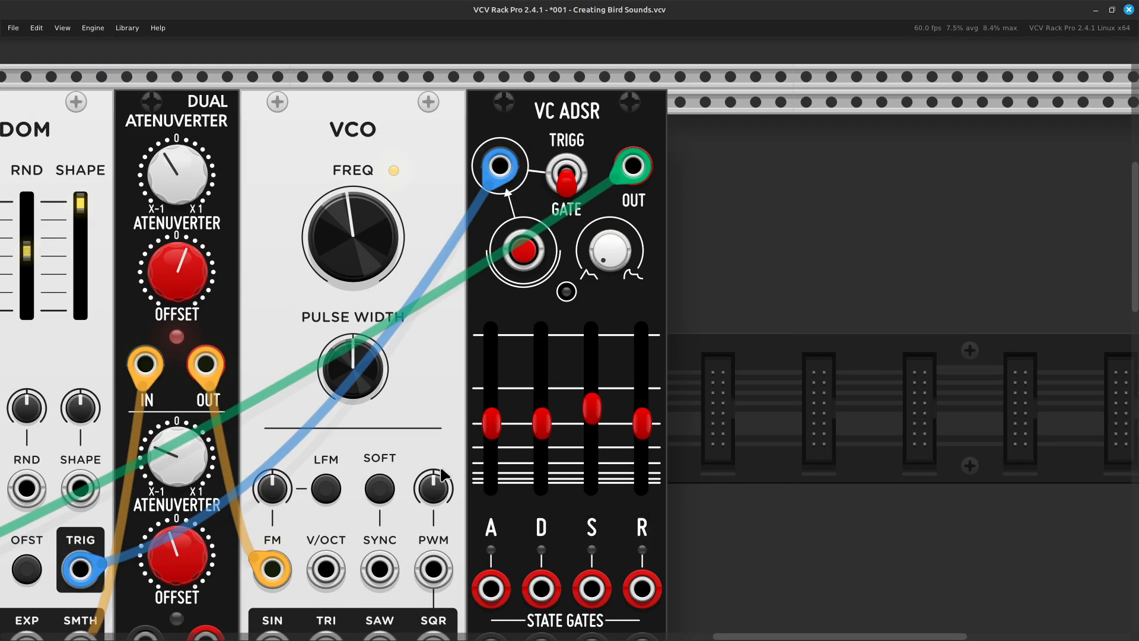
pyautogui.moveTo(500, 438); pyautogui.dragTo(500, 484)
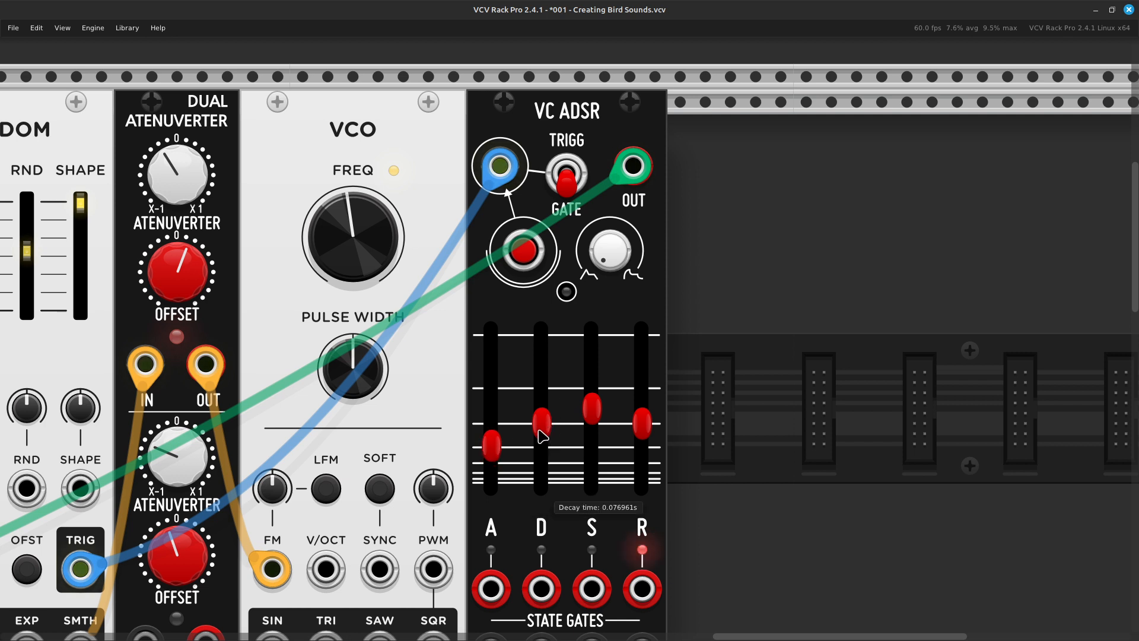
pyautogui.moveTo(541, 423); pyautogui.dragTo(541, 334)
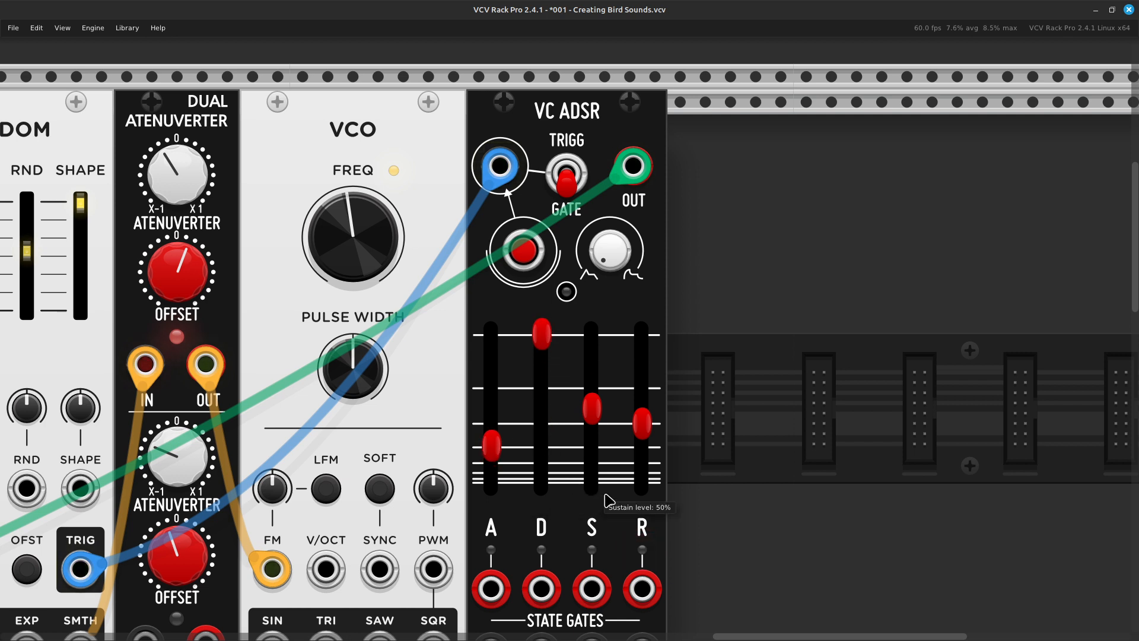
pyautogui.moveTo(599, 428); pyautogui.dragTo(593, 332)
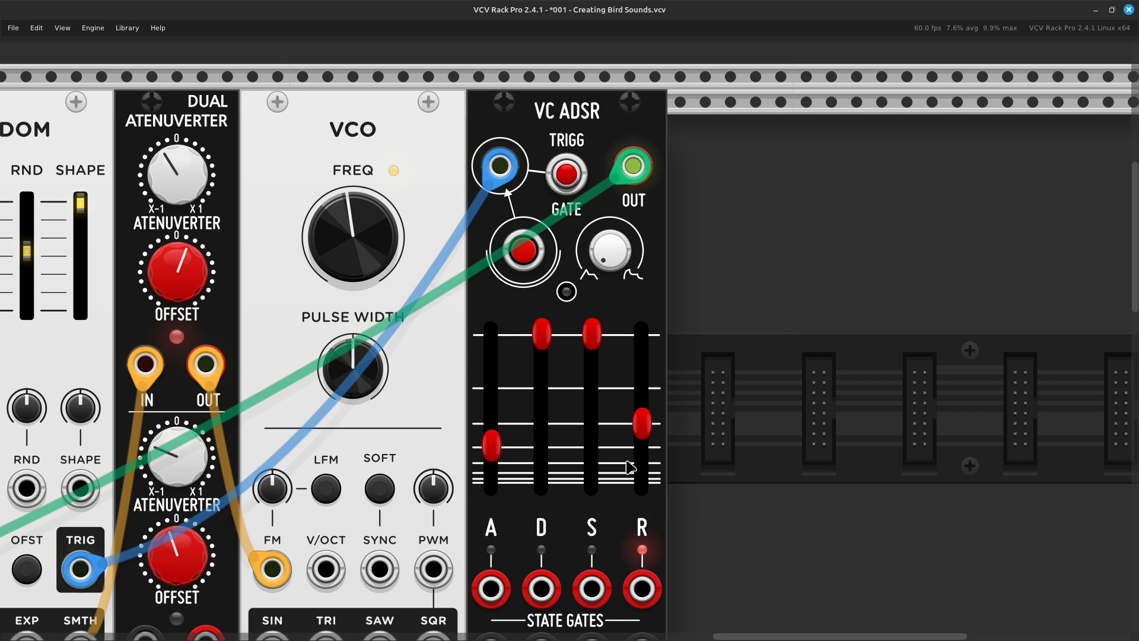
pyautogui.moveTo(642, 423); pyautogui.dragTo(642, 469)
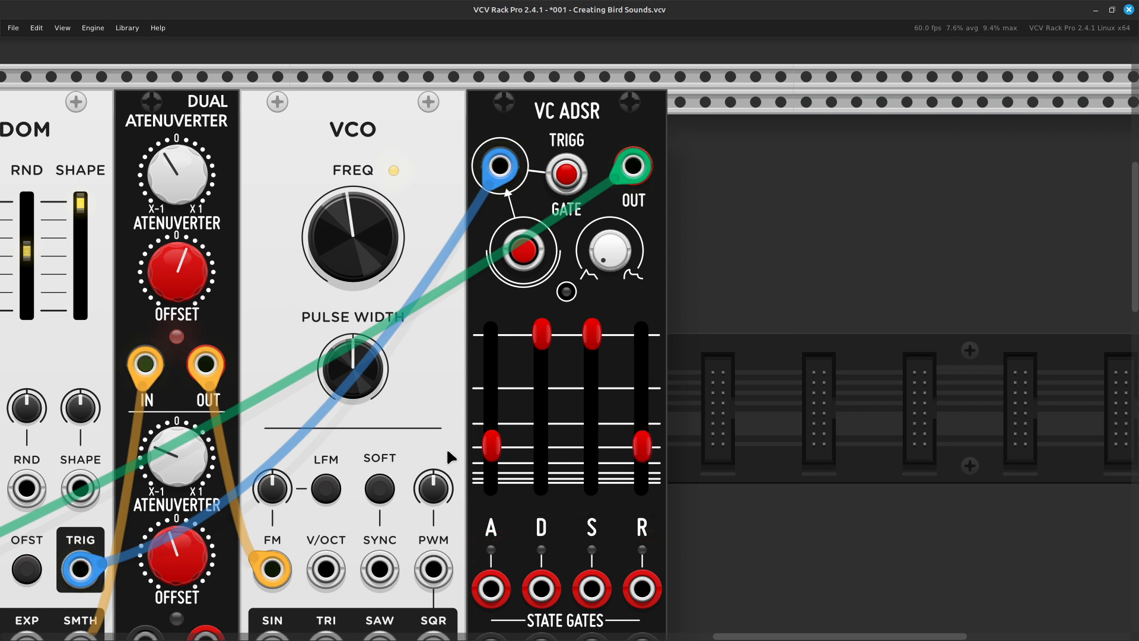
pyautogui.click(485, 446)
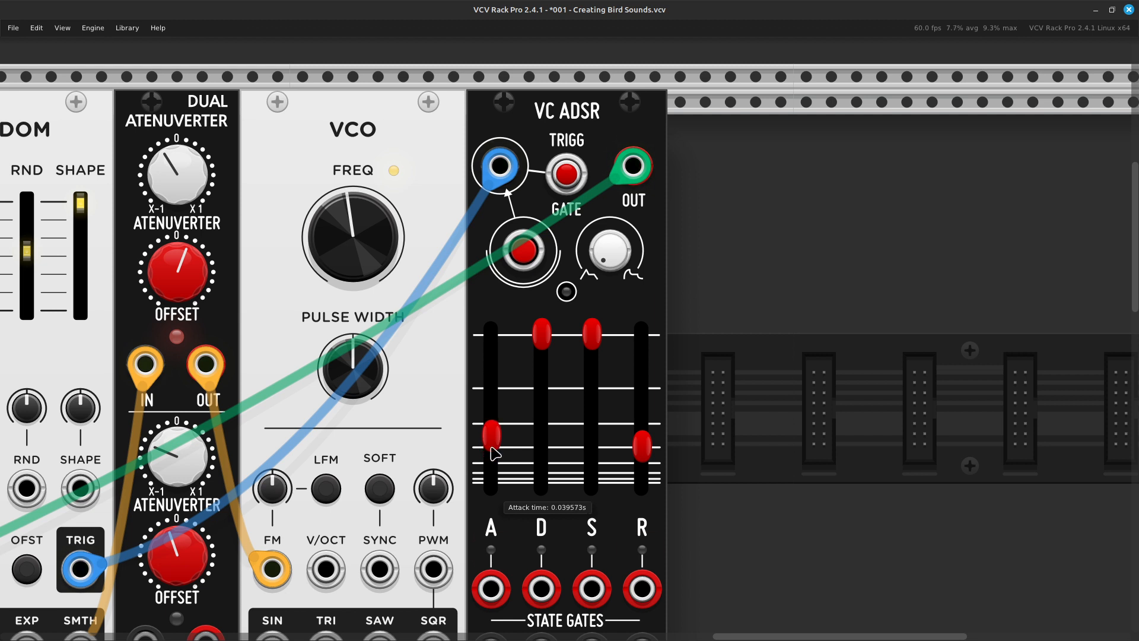
# Step: Set the VCO's frequency modulation amount to about 74% and its frequency to about 1474 Hz
pyautogui.hscroll(-5, 489, 446)
pyautogui.moveTo(552, 491)
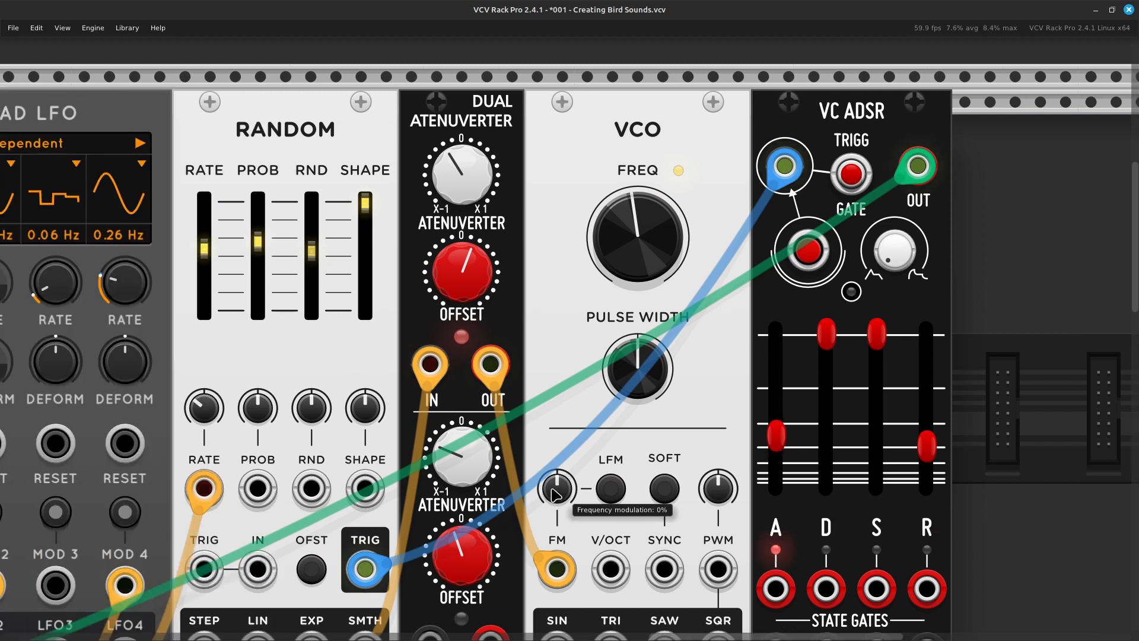
pyautogui.moveTo(555, 490); pyautogui.dragTo(554, 270)
pyautogui.moveTo(555, 490); pyautogui.dragTo(554, 481)
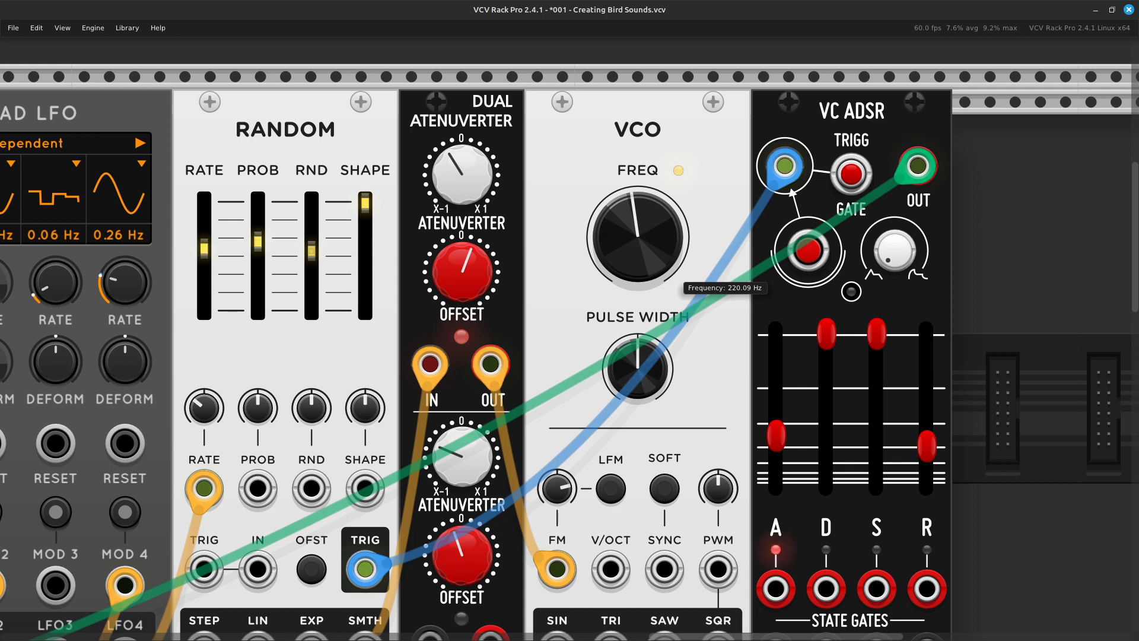
pyautogui.moveTo(674, 274); pyautogui.dragTo(674, 228)
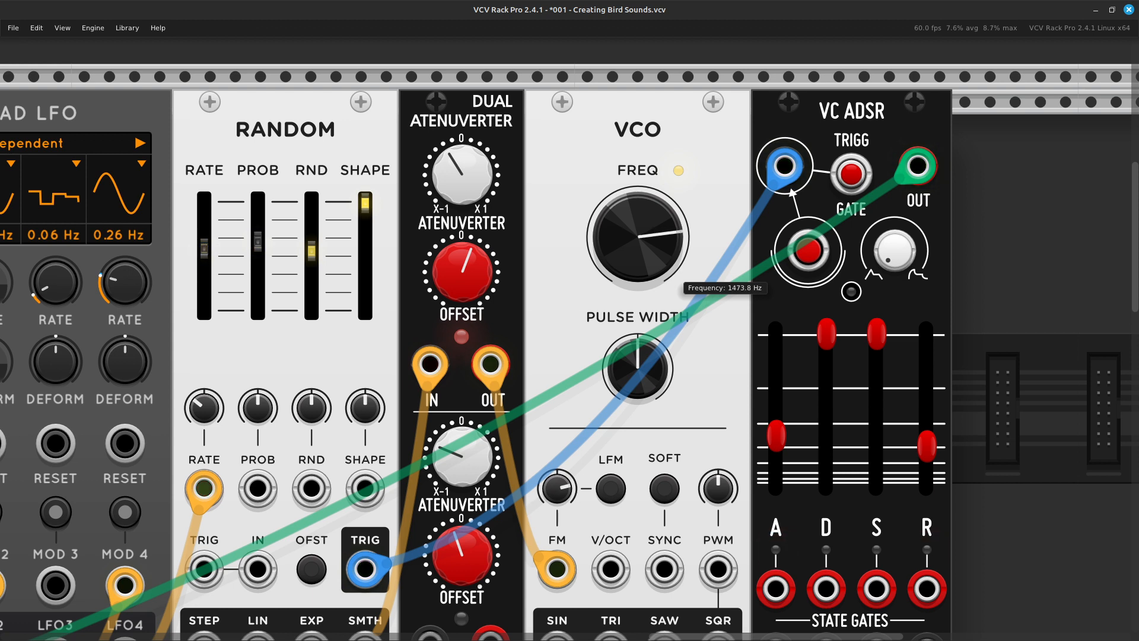
pyautogui.moveTo(674, 228); pyautogui.dragTo(674, 228)
pyautogui.moveTo(557, 494)
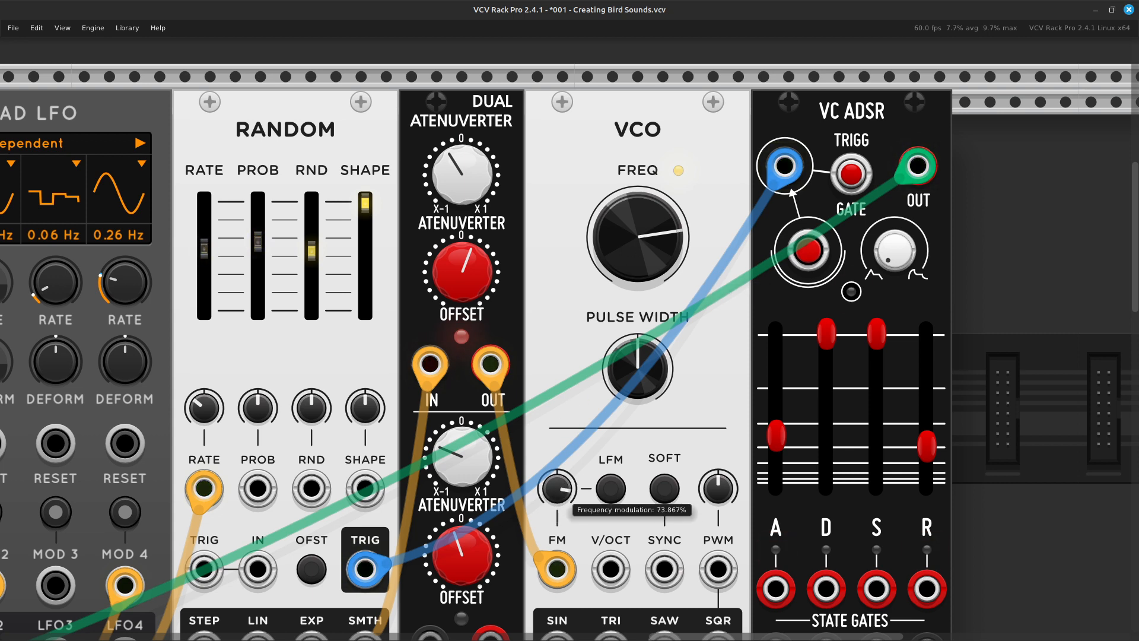
# Step: Find the chorus effects in the module library and add the Surge XT Chorus beside the VC ADSR
pyautogui.moveTo(558, 493); pyautogui.dragTo(558, 494)
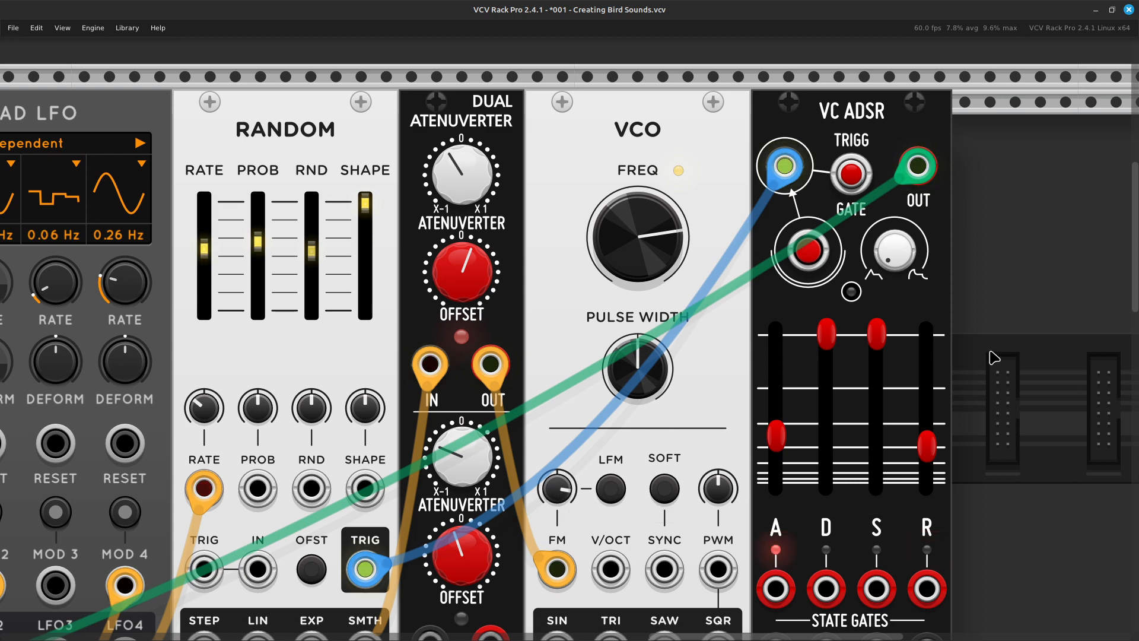
pyautogui.hotkey('ctrl', '-')
pyautogui.hotkey('ctrl', '-')
pyautogui.hscroll(5, 994, 358)
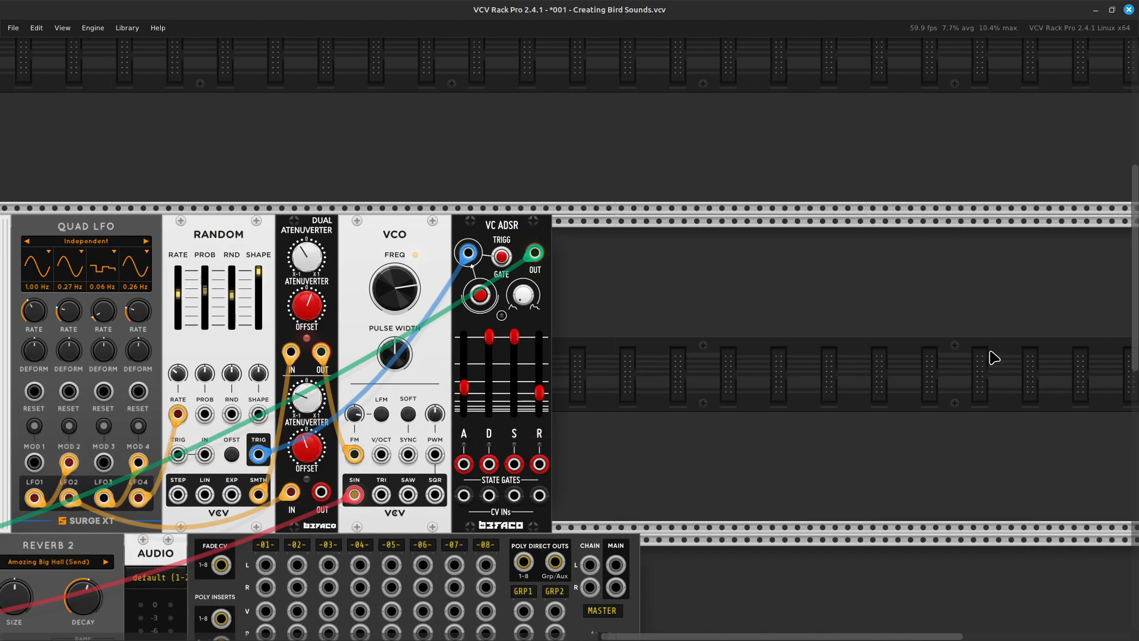
pyautogui.scroll(-4, 949, 370)
pyautogui.scroll(4, 886, 362)
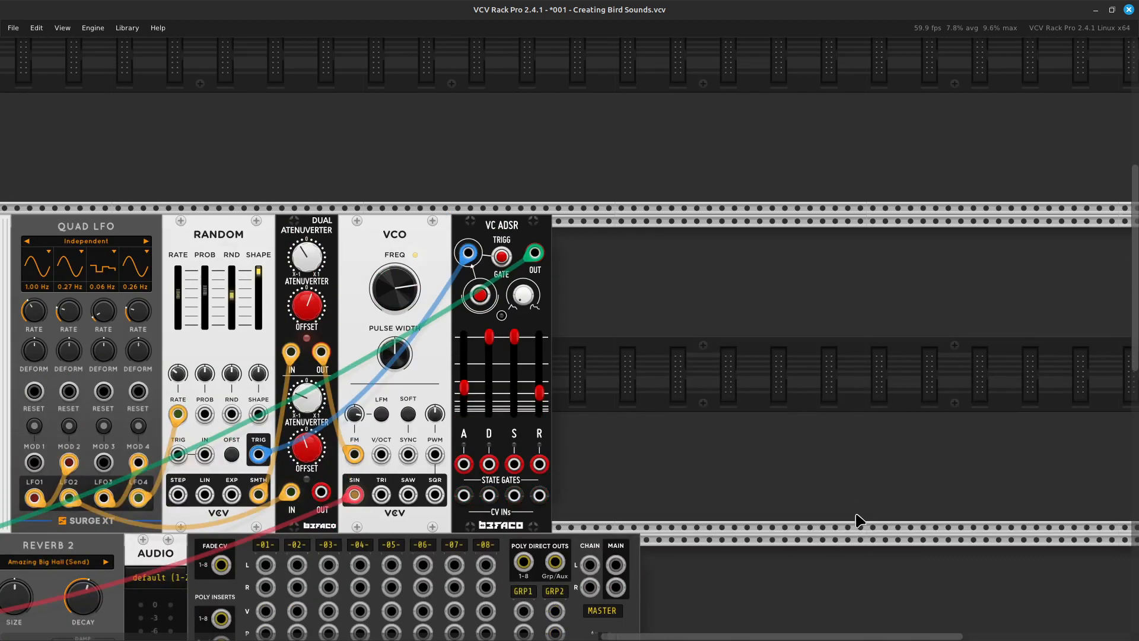
pyautogui.rightClick(627, 447)
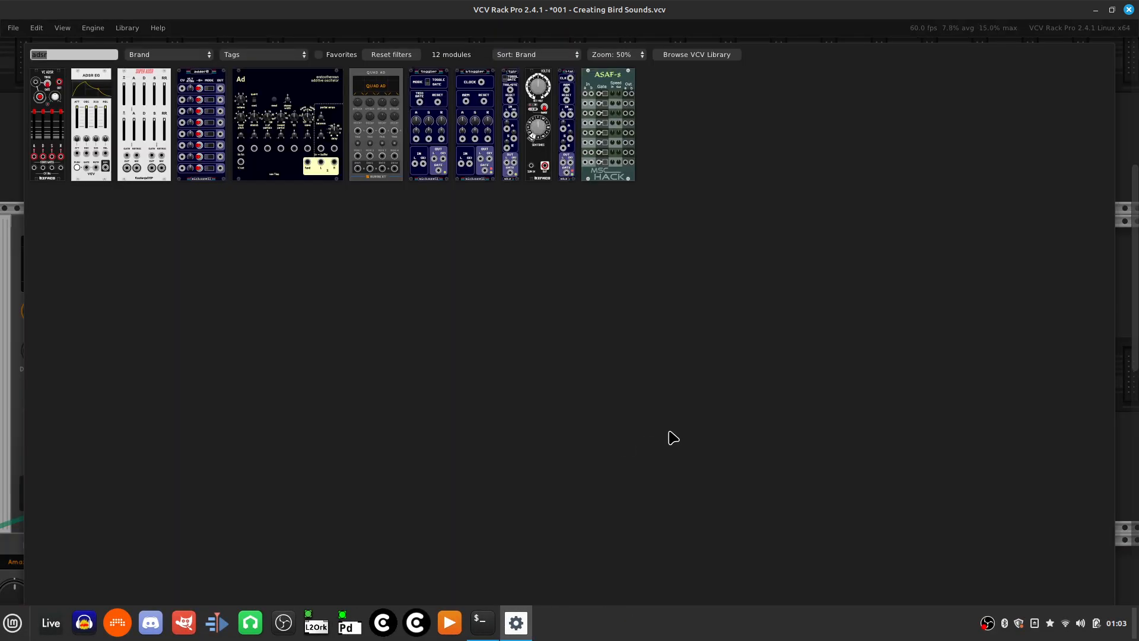
pyautogui.press('BackSpace')
pyautogui.write('chorus')
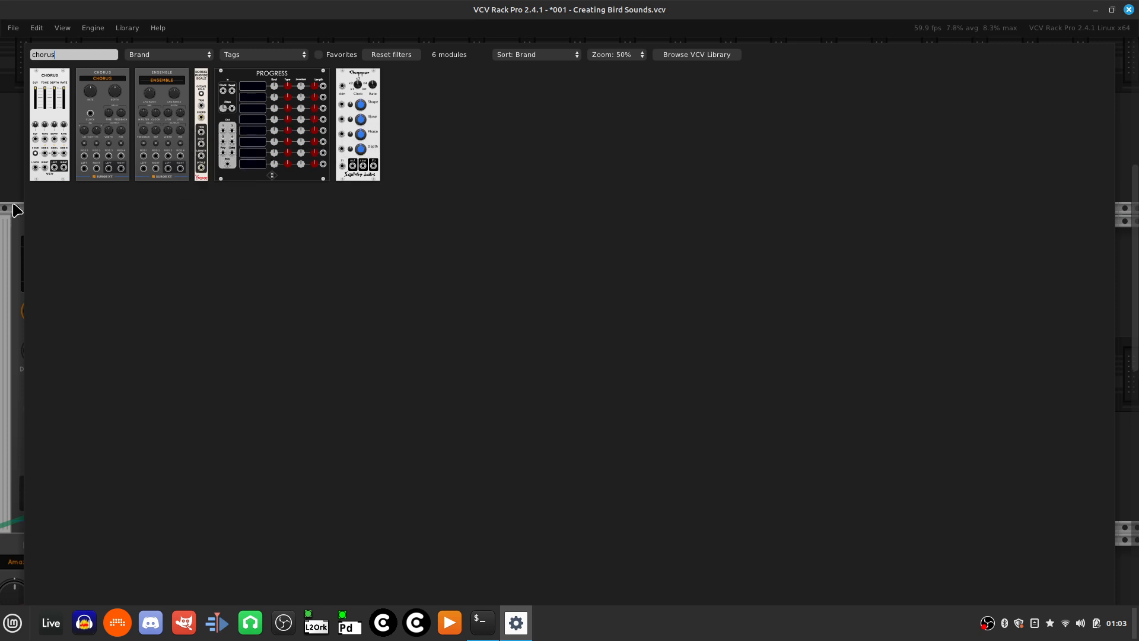
pyautogui.click(111, 167)
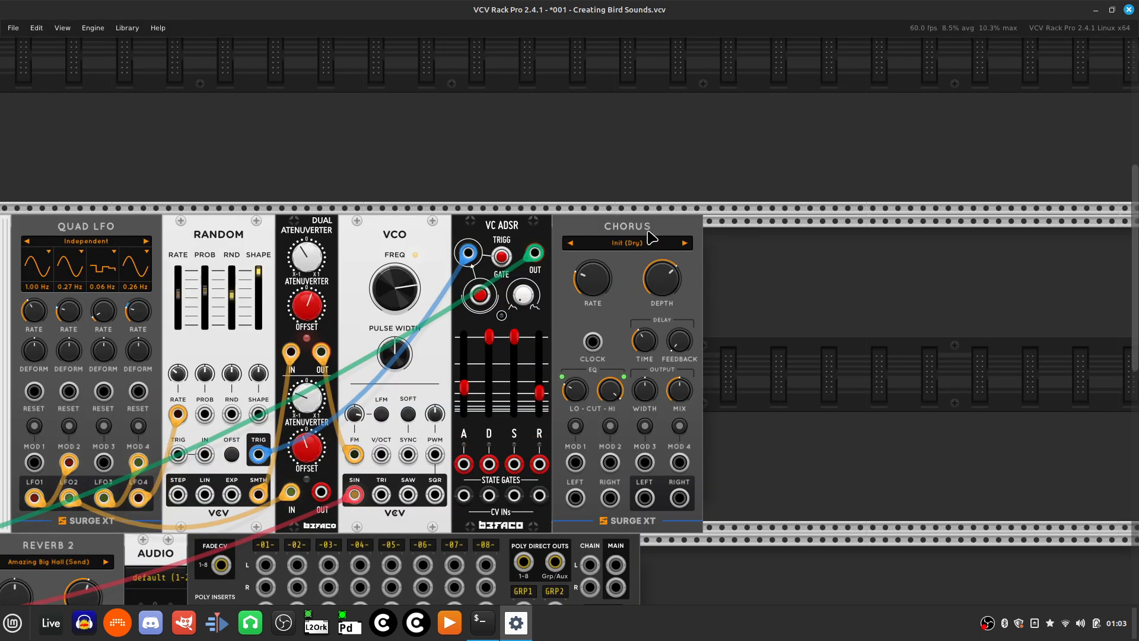
# Step: Move the mixer cable from the VCO's sine output to the Chorus left output and patch the sine output into the Chorus left input
pyautogui.press('Down')
pyautogui.press('Left')
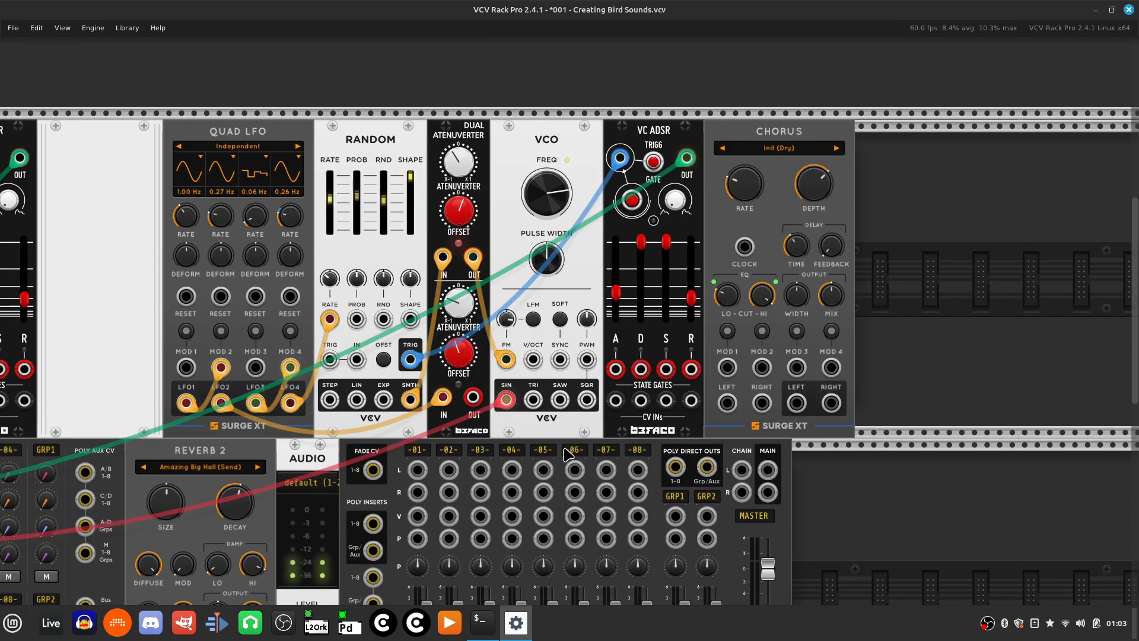
pyautogui.moveTo(506, 399); pyautogui.dragTo(796, 405)
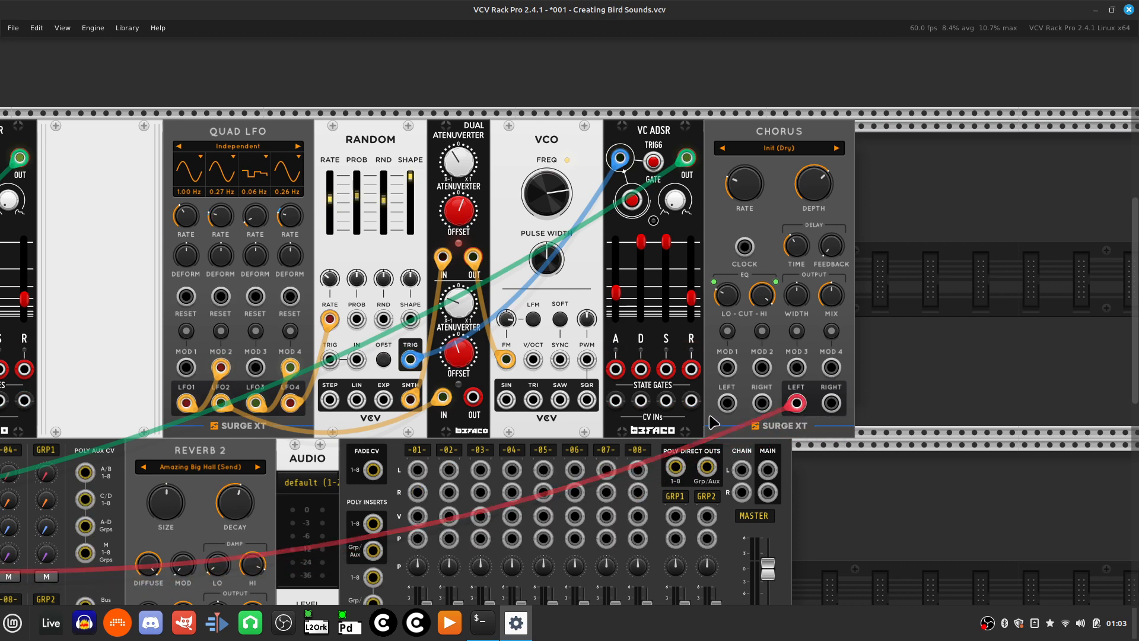
pyautogui.rightClick(726, 404)
pyautogui.click(752, 459)
pyautogui.click(506, 399)
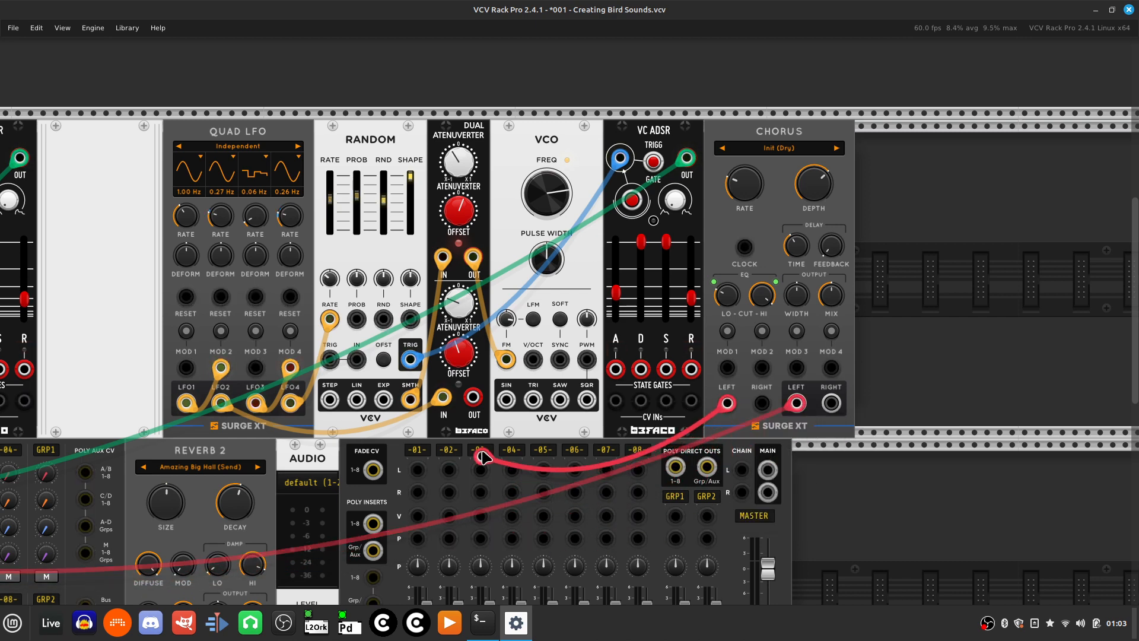
pyautogui.click(509, 405)
# Step: Set the Chorus depth to just under its midpoint and its rate to about 0.044 Hz
pyautogui.moveTo(789, 179); pyautogui.dragTo(637, 313)
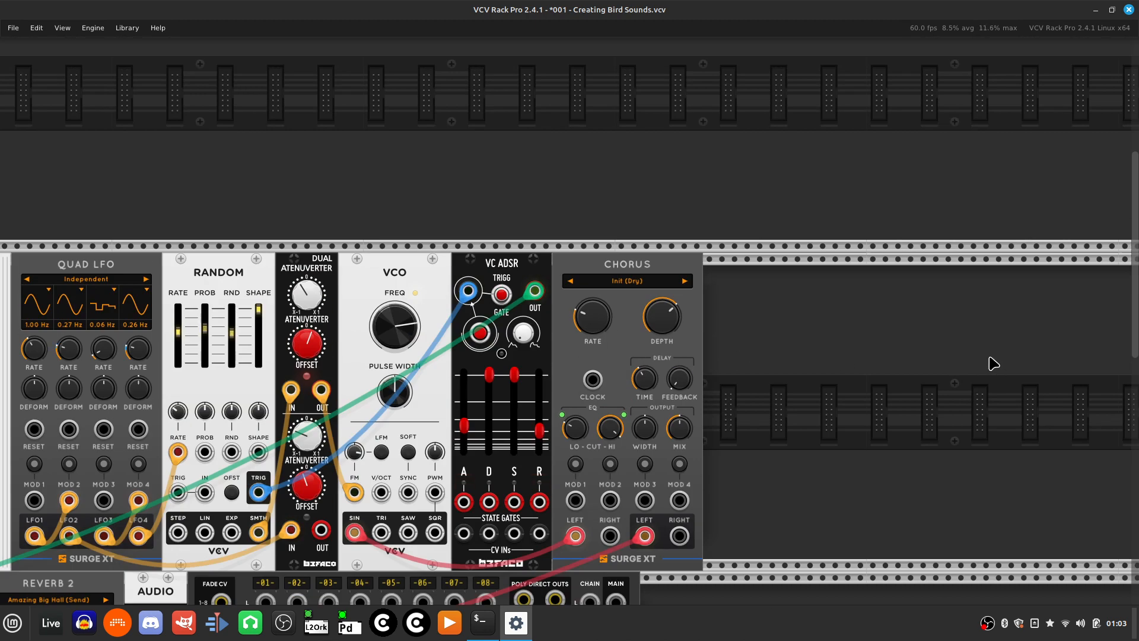
pyautogui.hotkey('ctrl', '=')
pyautogui.hotkey('ctrl', '=')
pyautogui.hotkey('ctrl', '=')
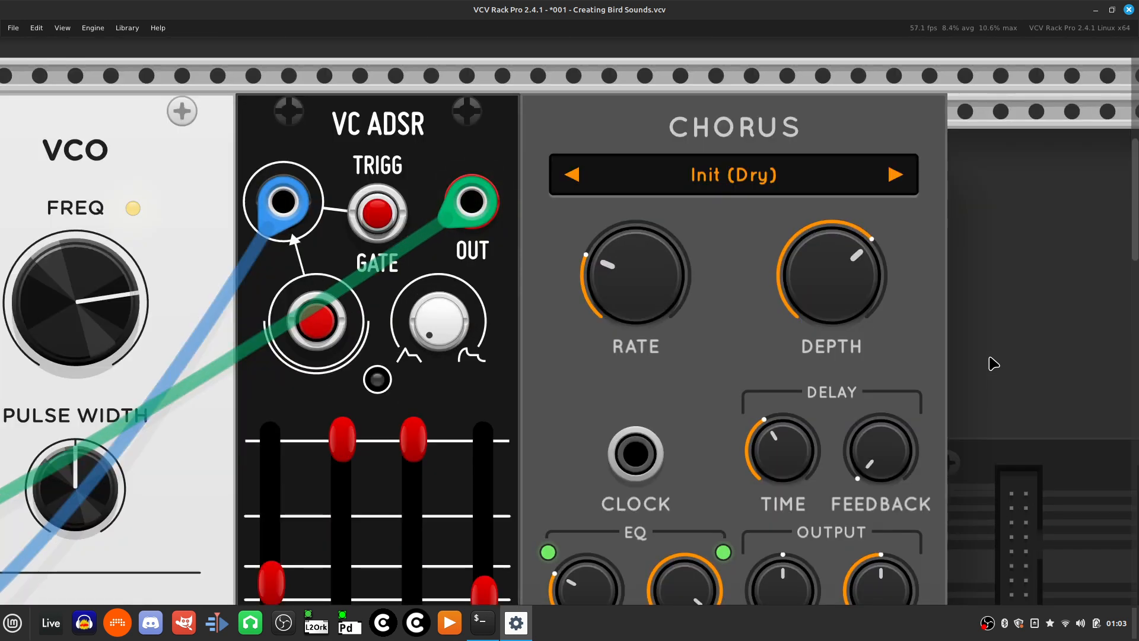
pyautogui.scroll(-3, 993, 363)
pyautogui.scroll(5, 994, 363)
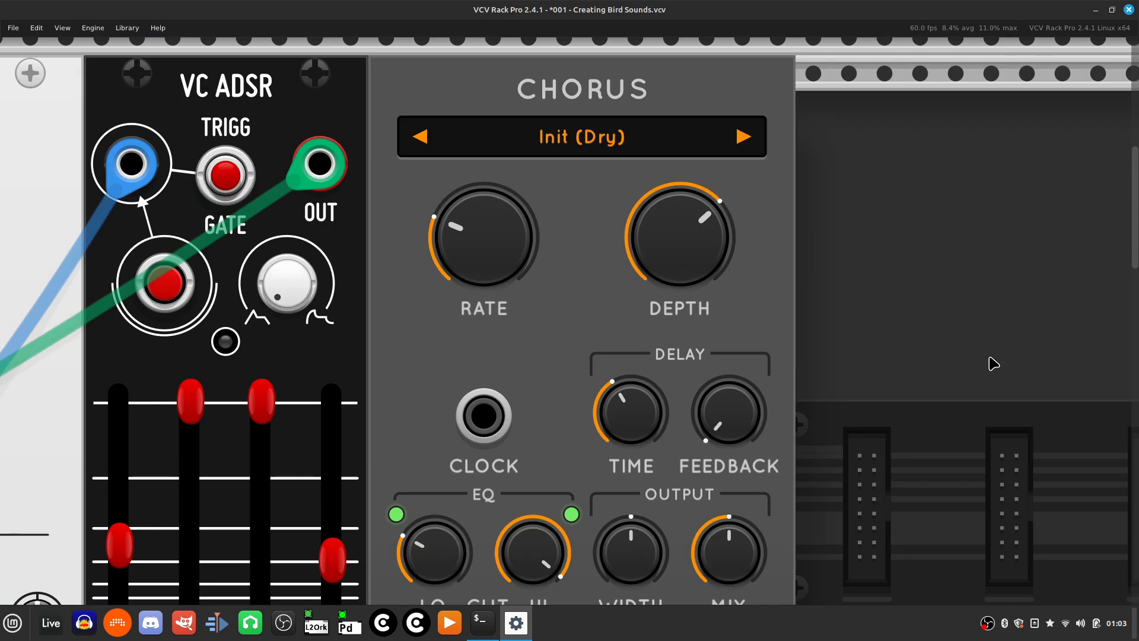
pyautogui.moveTo(648, 247)
pyautogui.moveTo(681, 230); pyautogui.dragTo(681, 279)
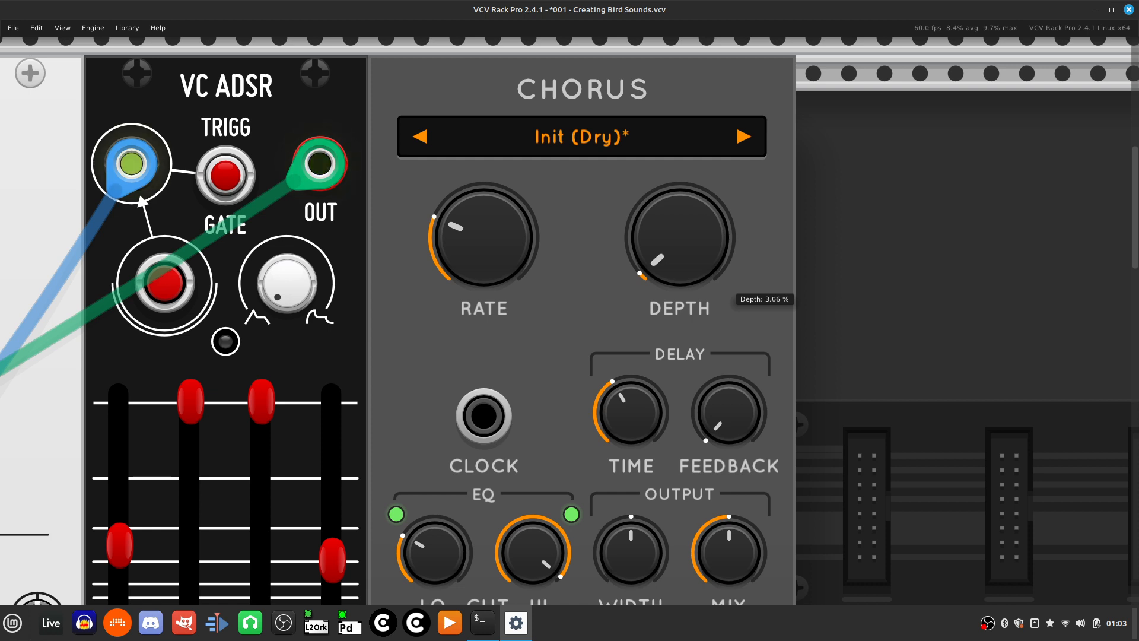
pyautogui.moveTo(681, 285)
pyautogui.mouseDown()
pyautogui.moveTo(681, 232)
pyautogui.moveTo(680, 275)
pyautogui.mouseUp()
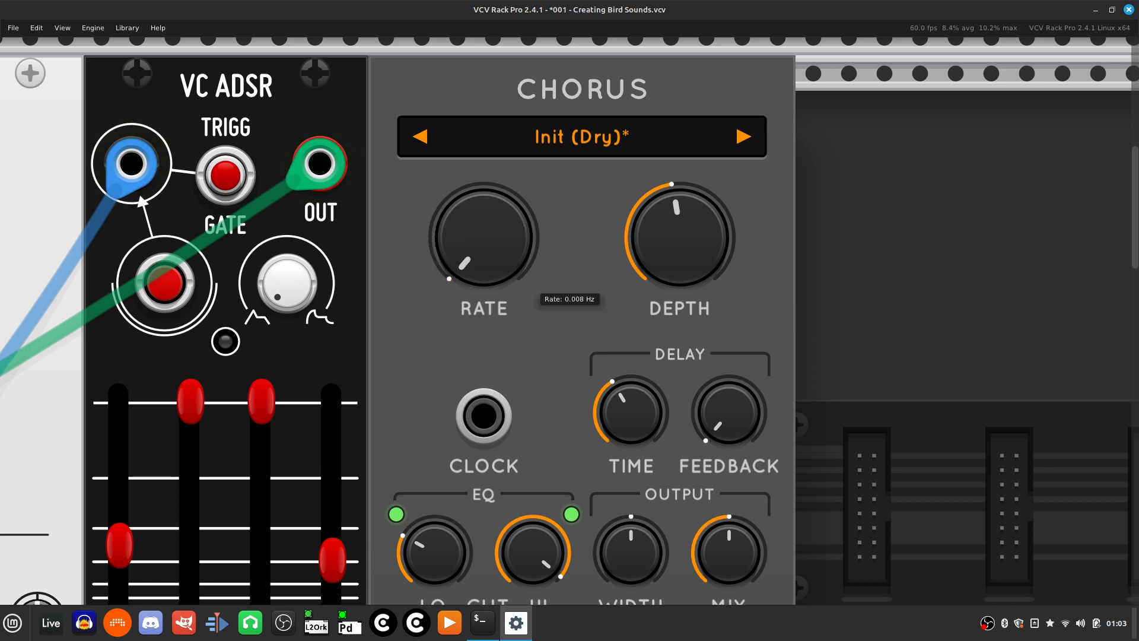
pyautogui.moveTo(483, 249); pyautogui.dragTo(483, 243)
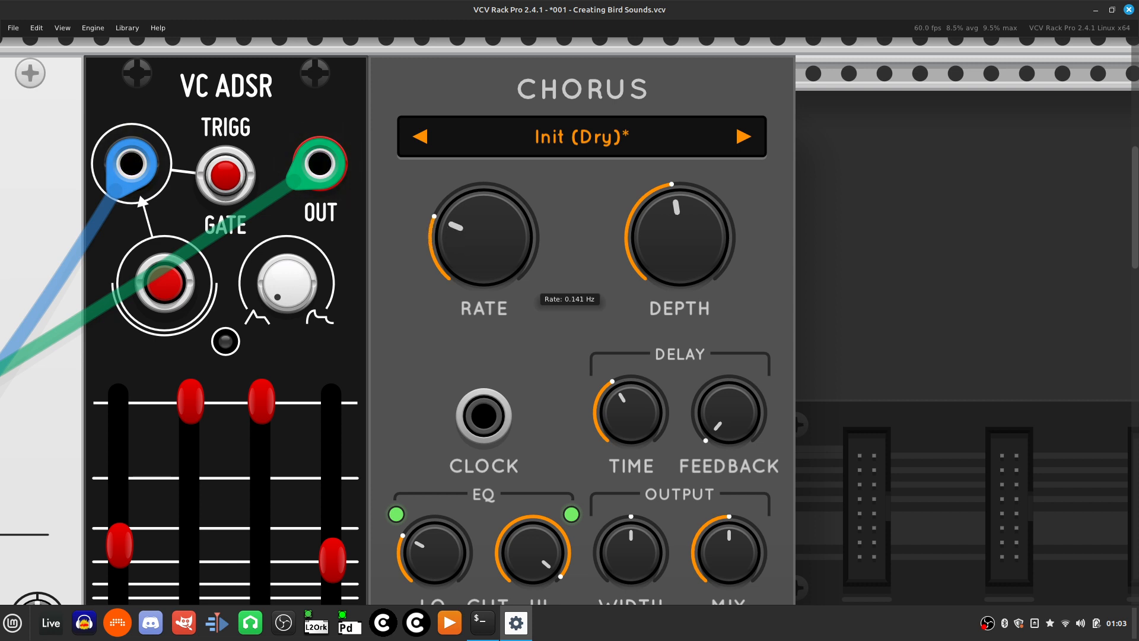
pyautogui.moveTo(484, 240); pyautogui.dragTo(484, 244)
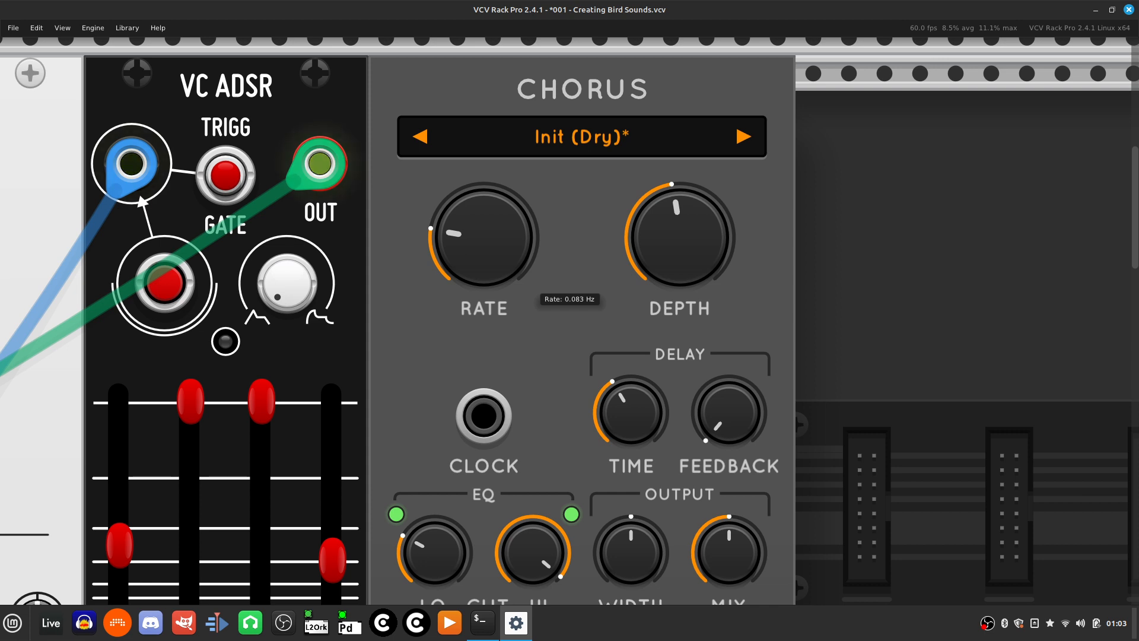
pyautogui.moveTo(483, 240); pyautogui.dragTo(483, 233)
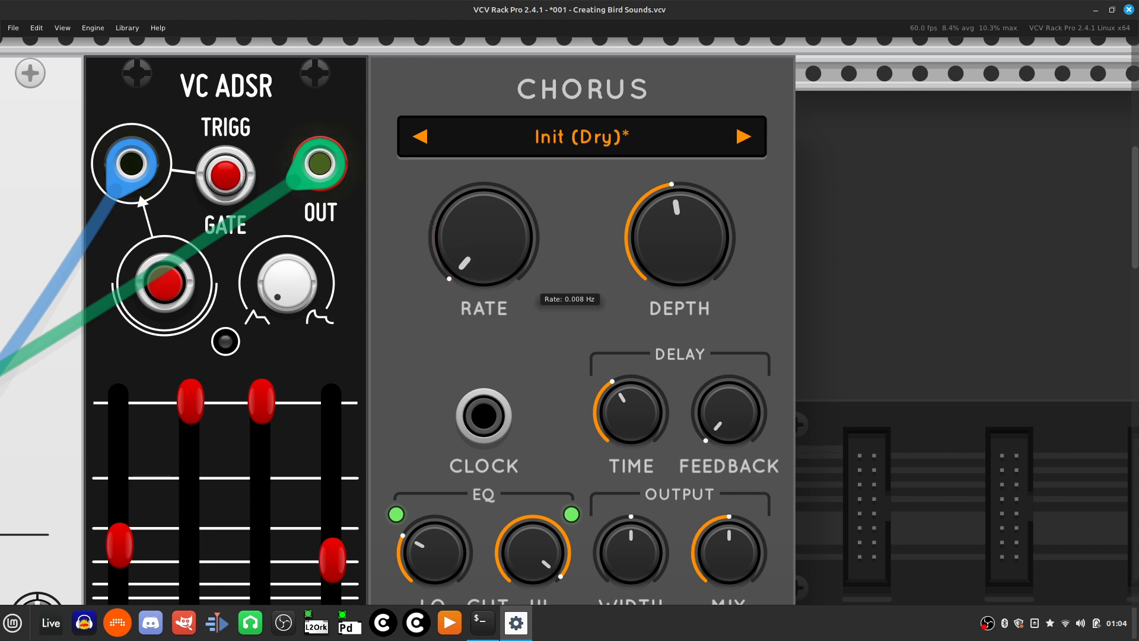
pyautogui.moveTo(483, 238); pyautogui.dragTo(483, 260)
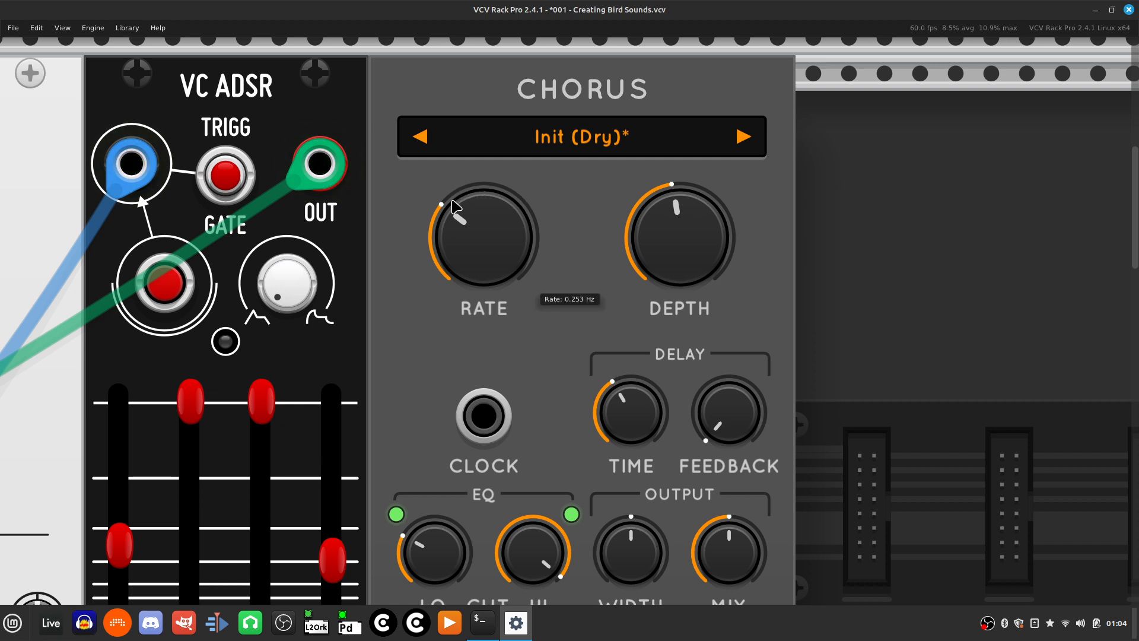
pyautogui.moveTo(483, 261); pyautogui.dragTo(484, 261)
# Step: Patch a yellow cable from the Dual Atenuverter's second output to the Chorus MOD 1 input
pyautogui.scroll(-10, 474, 243)
pyautogui.hscroll(-20, 481, 249)
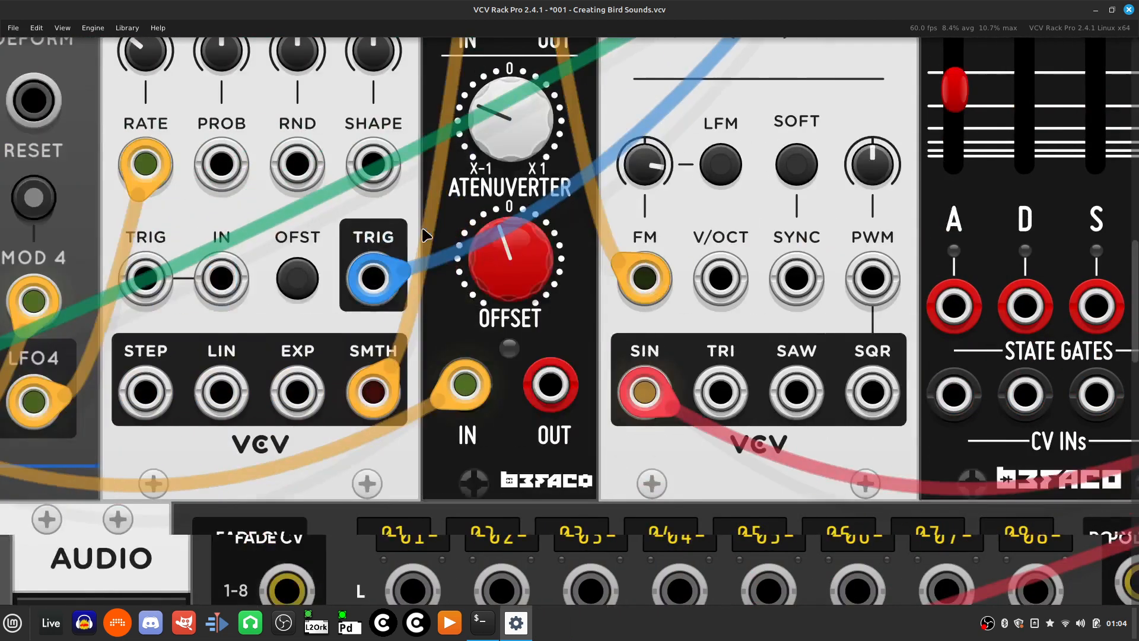
pyautogui.hscroll(-5, 492, 261)
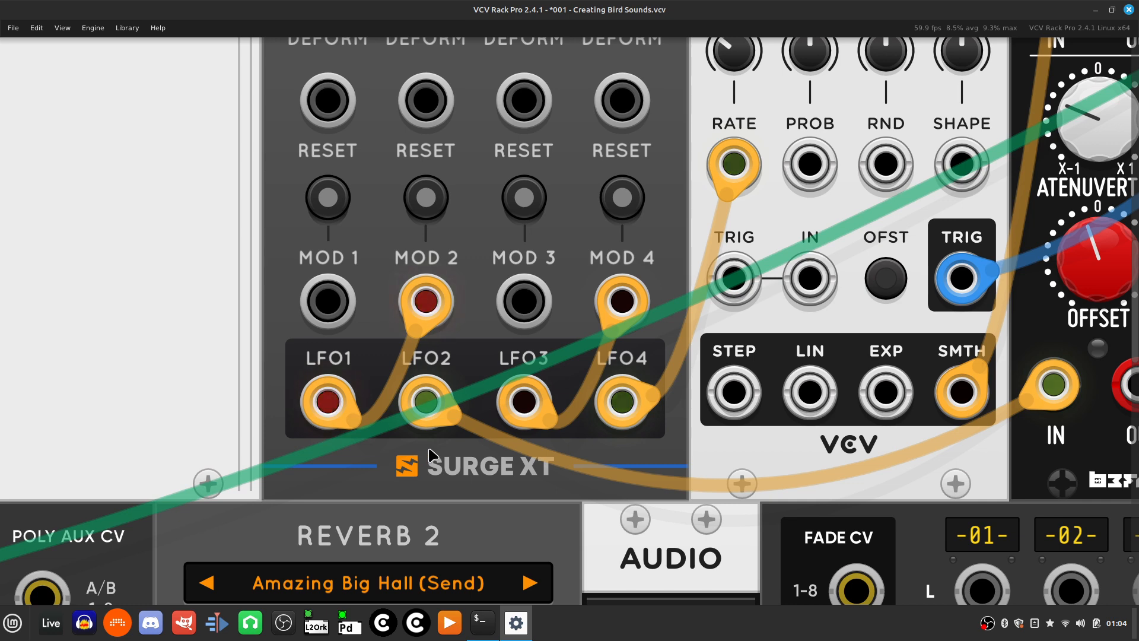
pyautogui.hscroll(10, 444, 409)
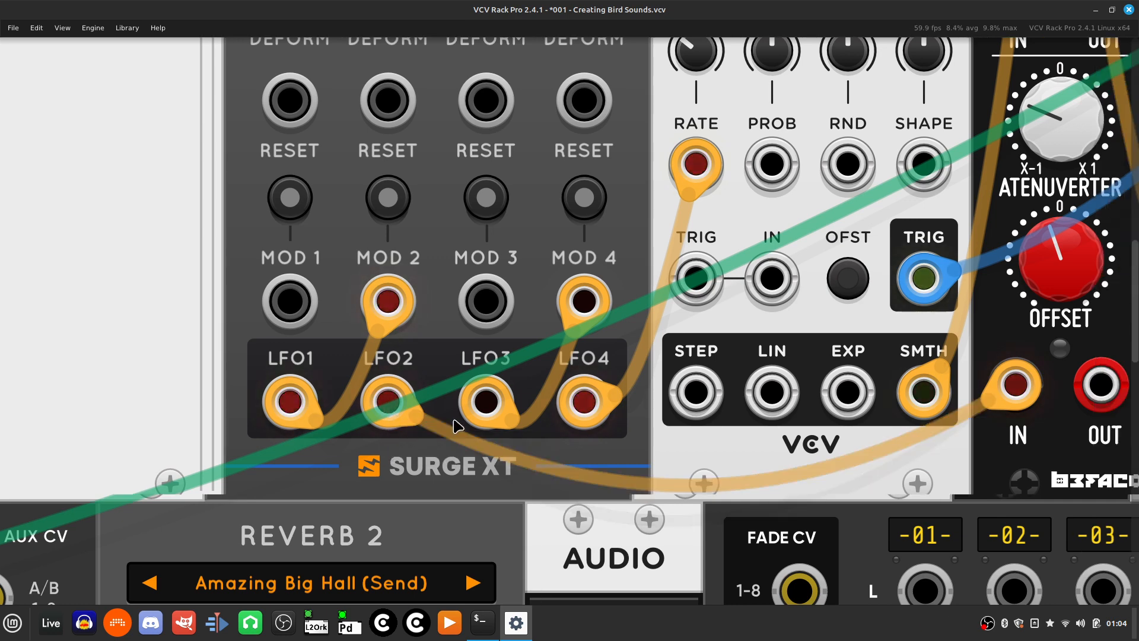
pyautogui.hscroll(6, 468, 420)
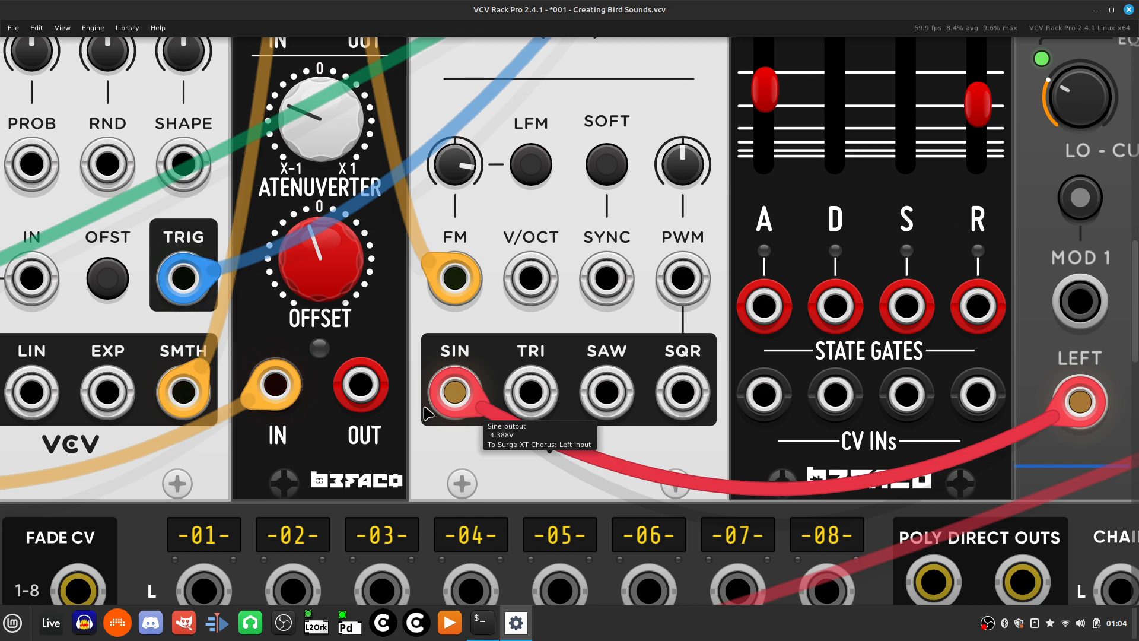
pyautogui.rightClick(366, 394)
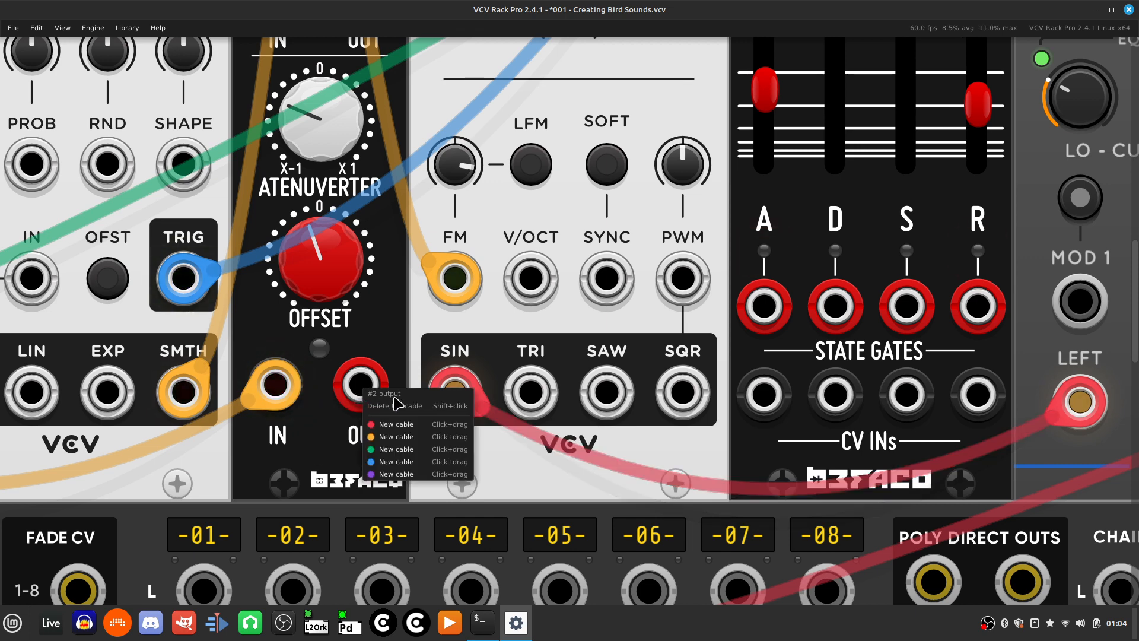
pyautogui.moveTo(423, 441); pyautogui.dragTo(435, 396)
pyautogui.scroll(3, 478, 465)
pyautogui.scroll(3, 457, 445)
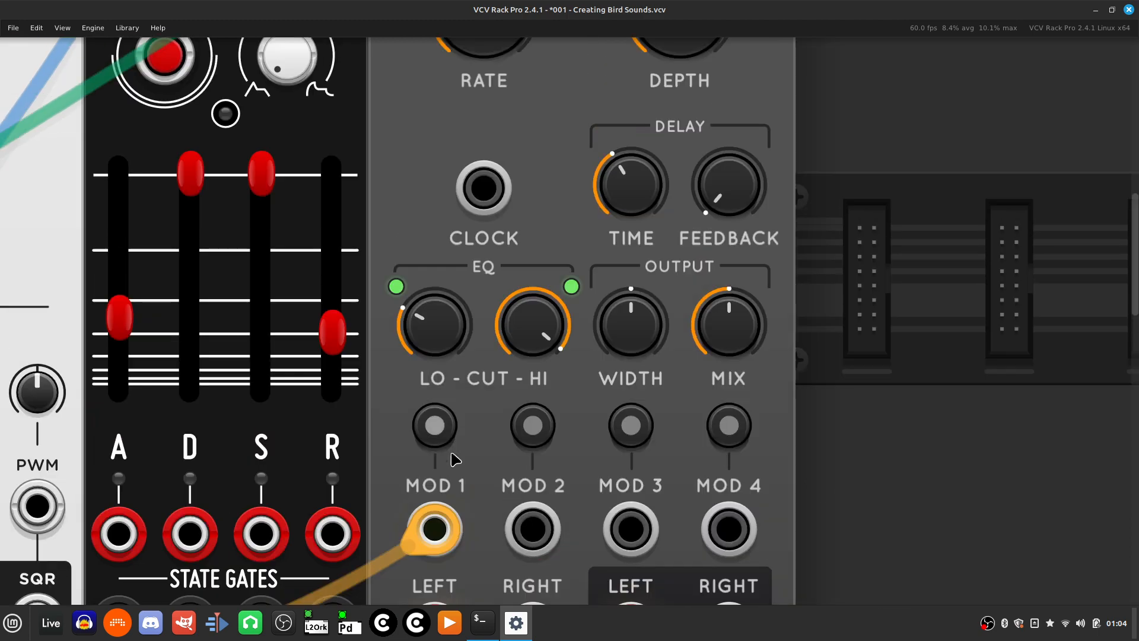
# Step: Assign MOD 1 to the Chorus rate with a modulation depth of about +0.518, and leave modulation assignment mode
pyautogui.hscroll(-10, 457, 444)
pyautogui.scroll(-4, 486, 371)
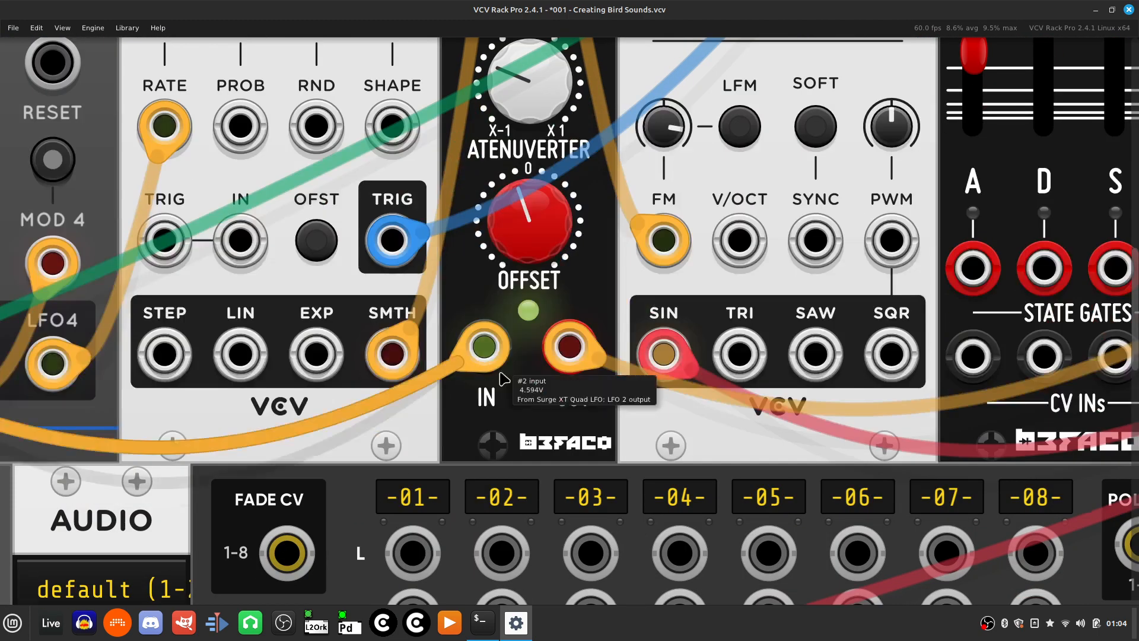
pyautogui.scroll(3, 487, 371)
pyautogui.scroll(3, 533, 398)
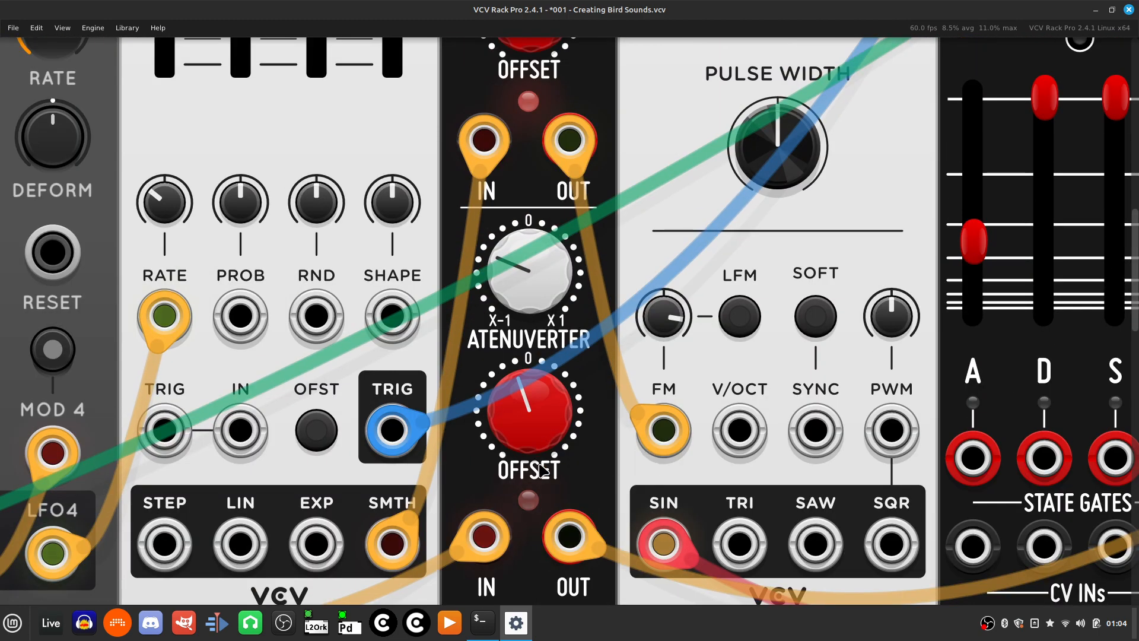
pyautogui.hscroll(15, 541, 469)
pyautogui.scroll(5, 548, 280)
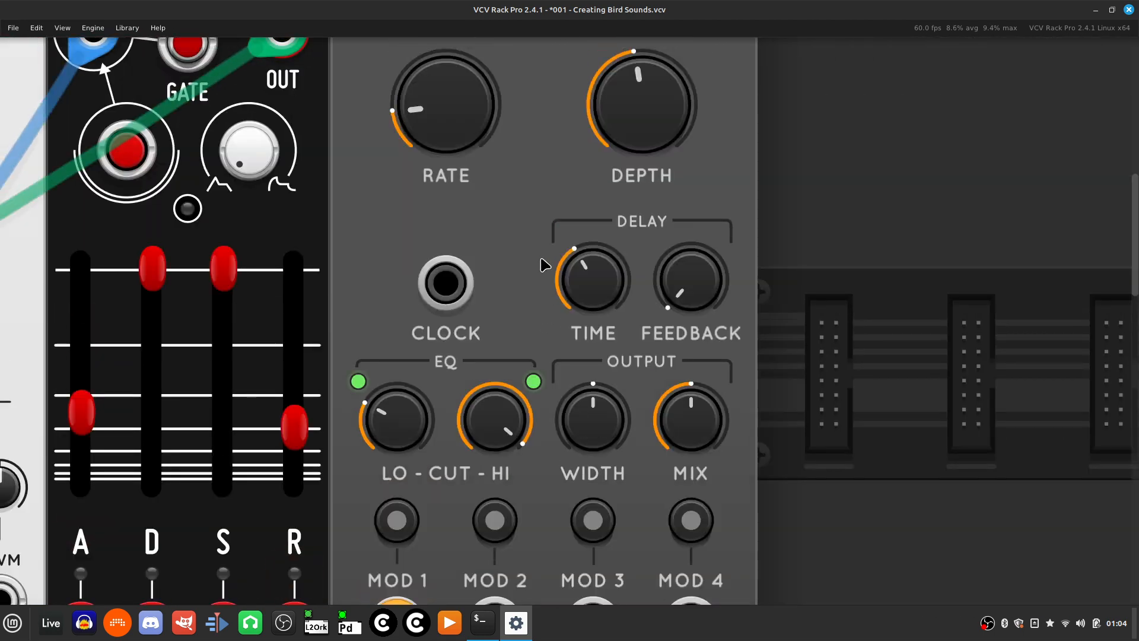
pyautogui.scroll(-9, 491, 255)
pyautogui.hscroll(-1, 498, 239)
pyautogui.scroll(6, 498, 267)
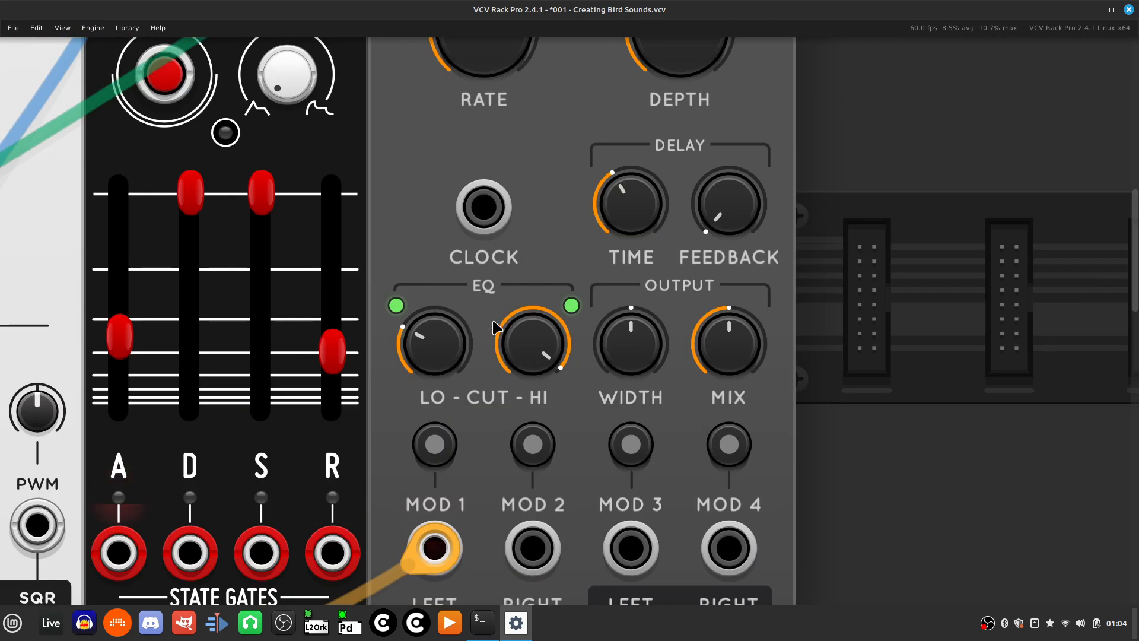
pyautogui.click(434, 459)
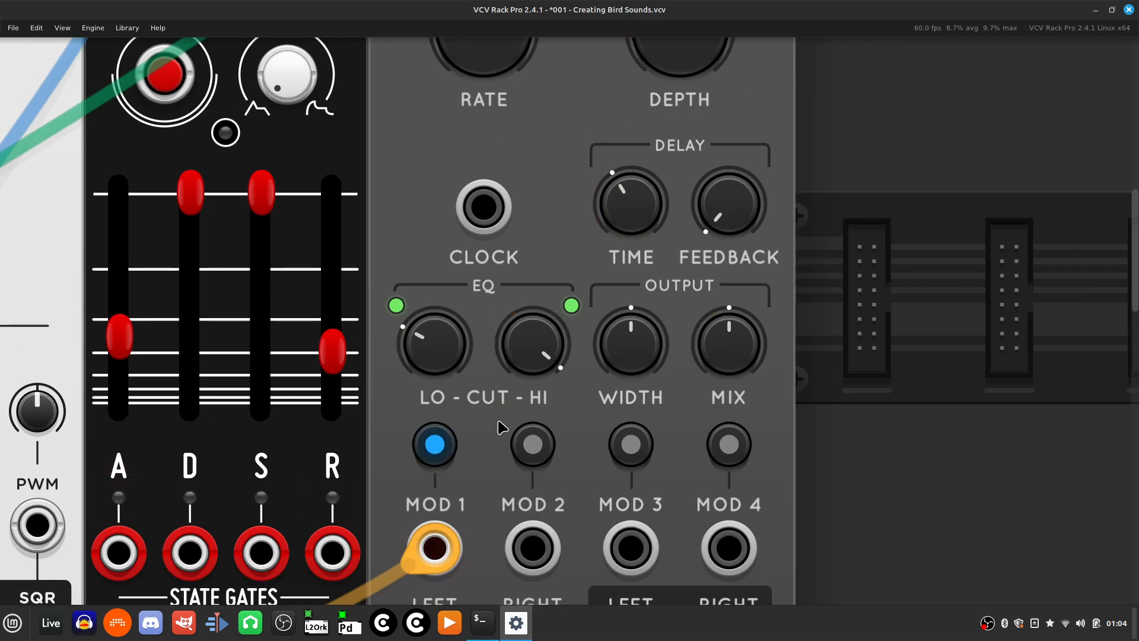
pyautogui.scroll(7, 496, 432)
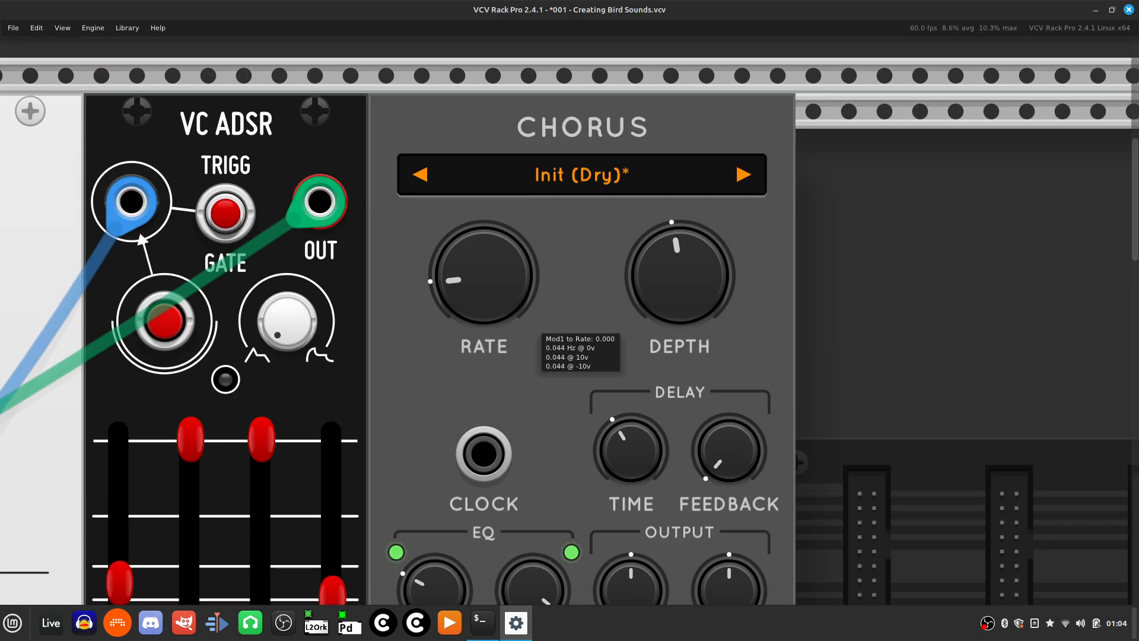
pyautogui.moveTo(484, 276); pyautogui.dragTo(483, 236)
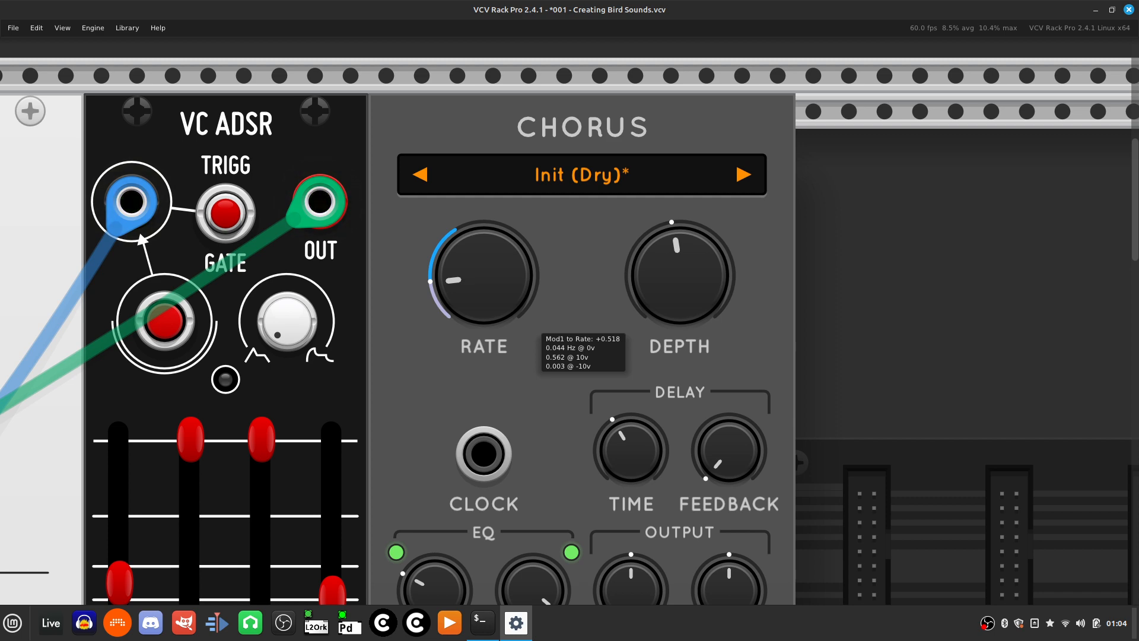
pyautogui.scroll(-5, 477, 312)
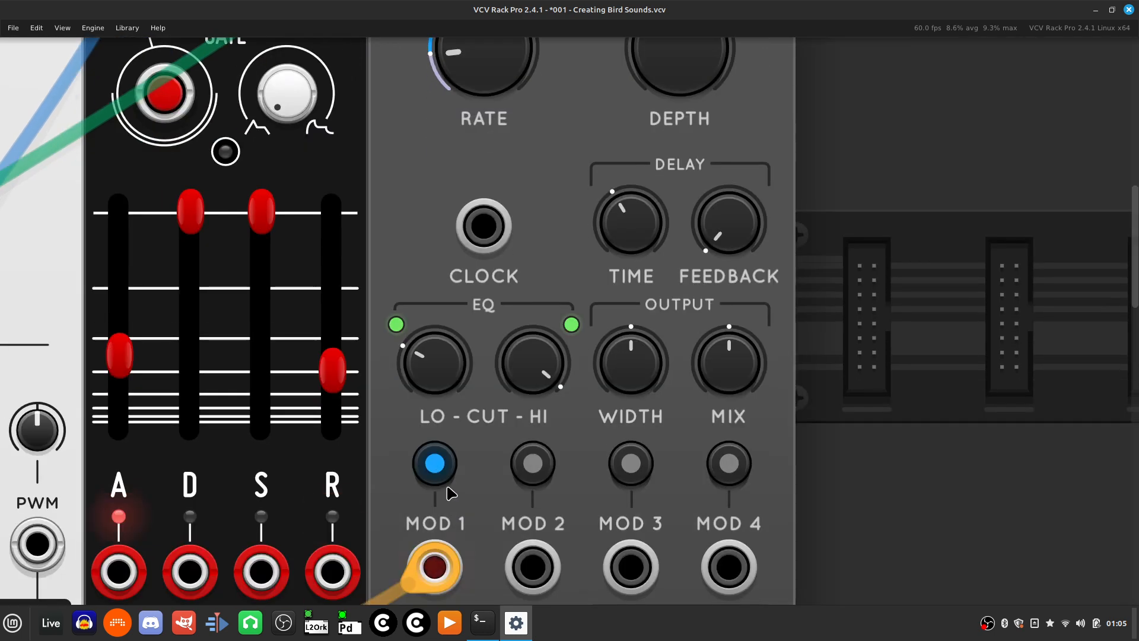
pyautogui.click(434, 463)
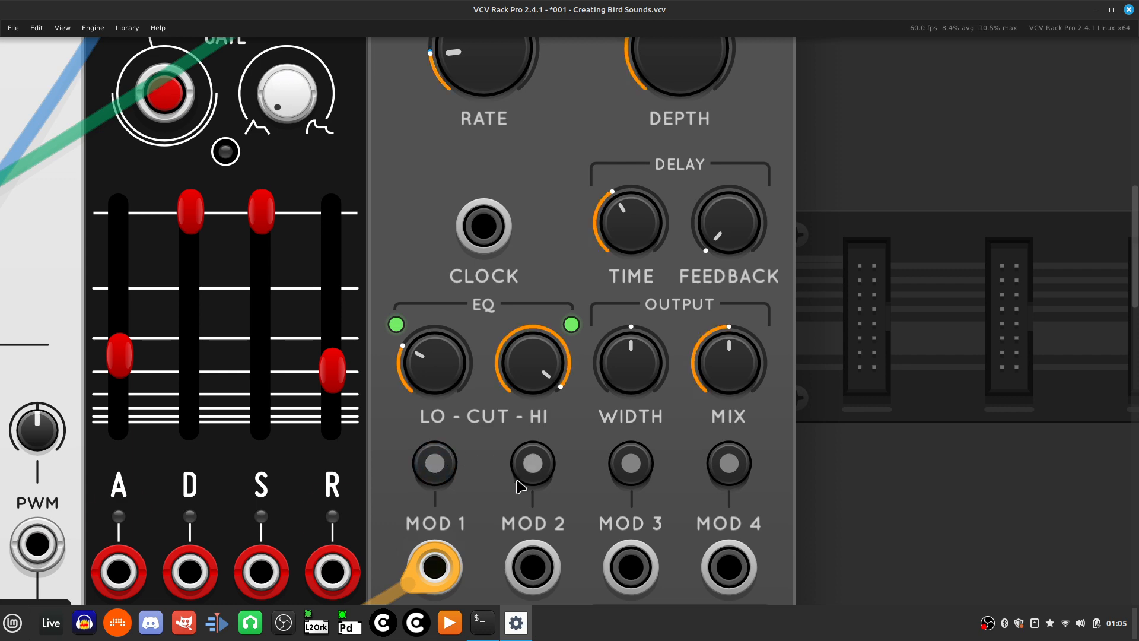
pyautogui.scroll(-3, 520, 486)
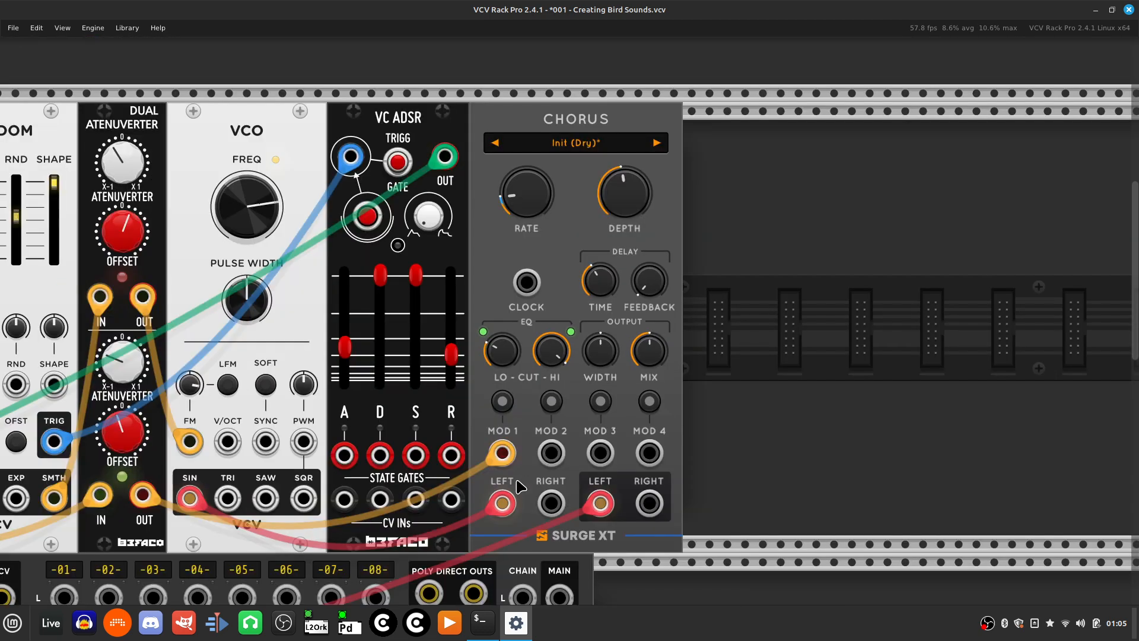
pyautogui.hscroll(-5, 520, 487)
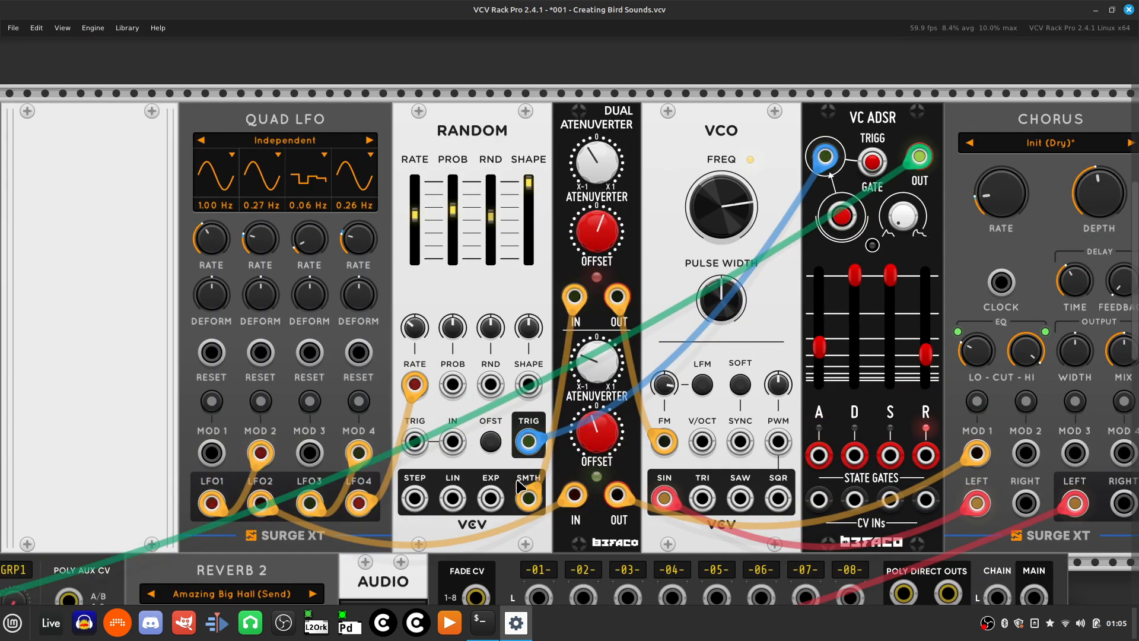
# Step: Take the Dual Atenuverter's second channel out of the path and patch Quad LFO's LFO2 output directly into the Chorus MOD 1 input
pyautogui.scroll(-3, 520, 487)
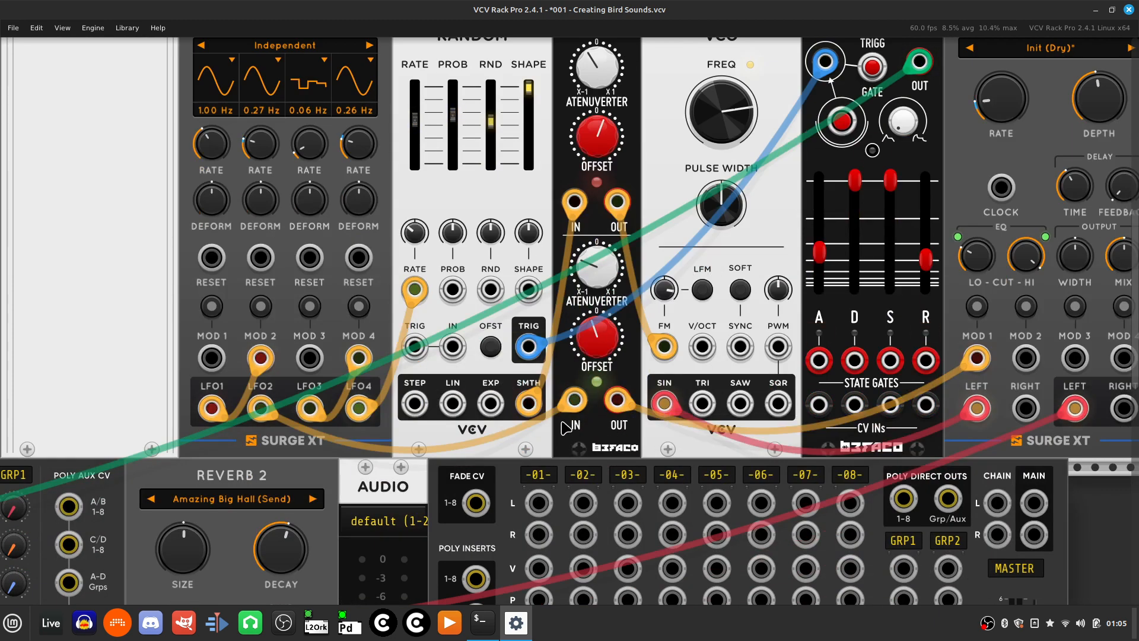
pyautogui.moveTo(575, 405); pyautogui.dragTo(257, 419)
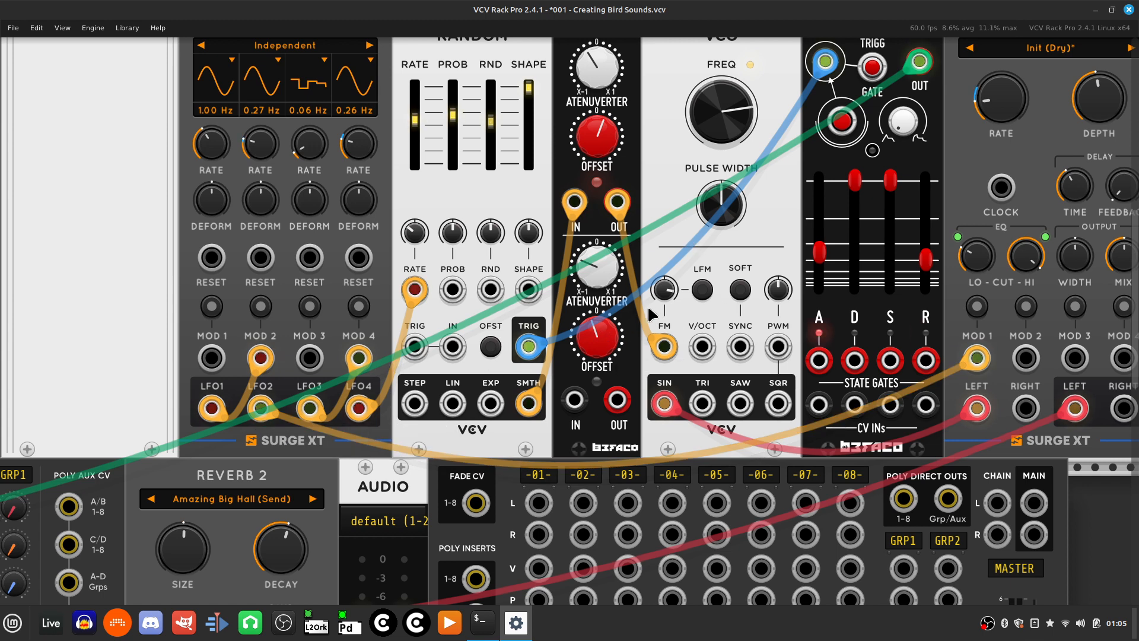
# Step: Examine the second voice's patching, including the Chorus depth and the Random module's clock rate
pyautogui.scroll(3, 624, 356)
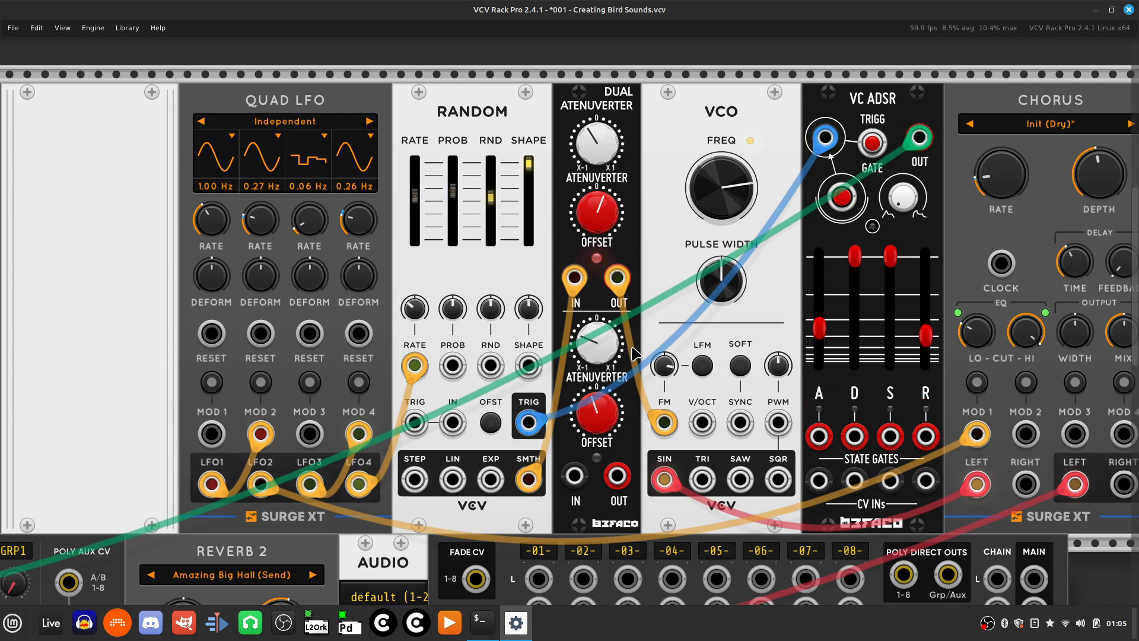
pyautogui.hscroll(5, 634, 344)
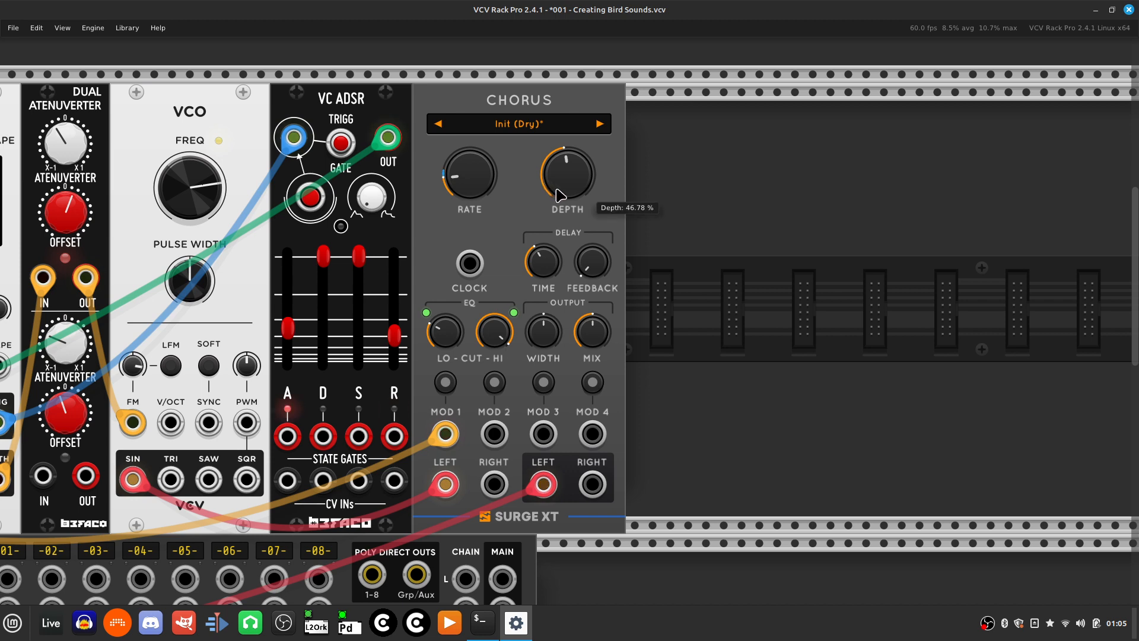
pyautogui.hscroll(-2, 593, 217)
pyautogui.hscroll(-4, 593, 217)
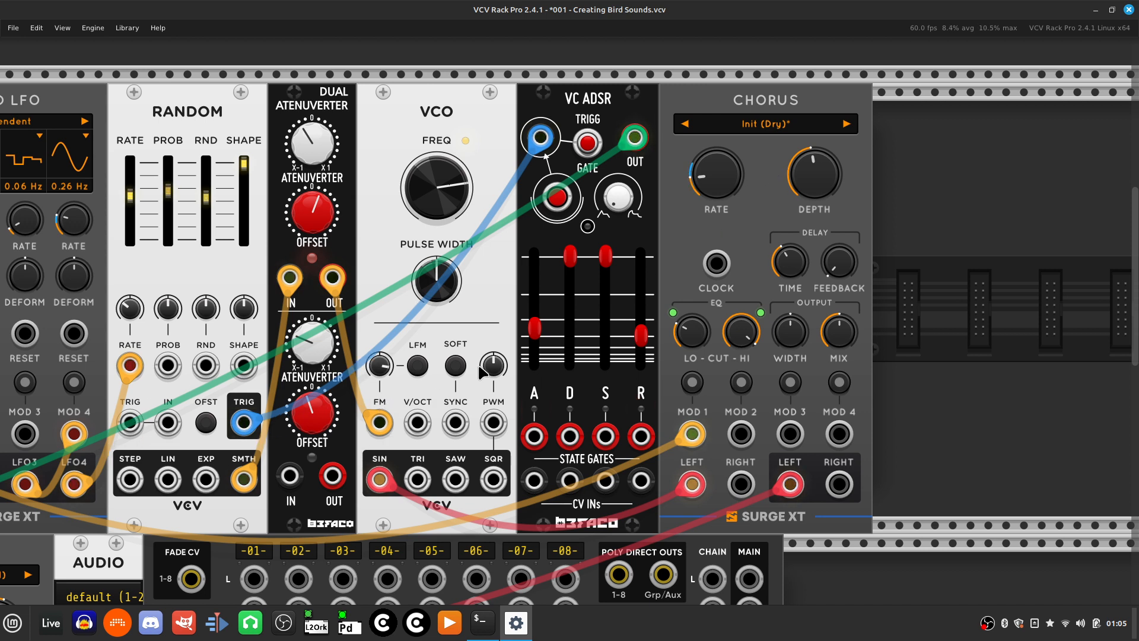
pyautogui.moveTo(380, 378)
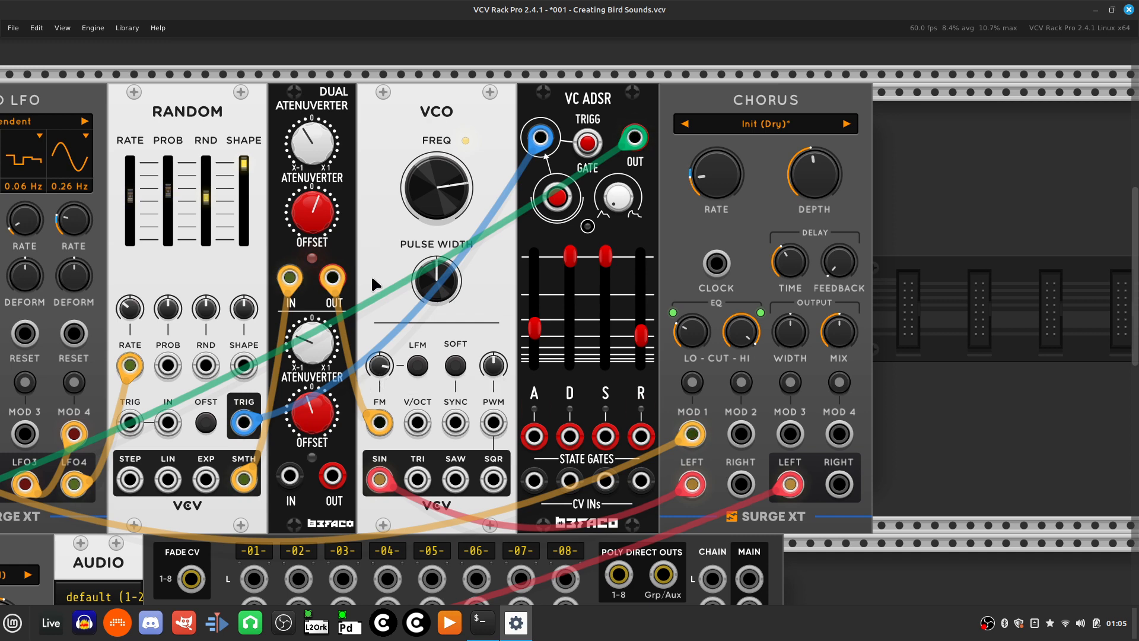
pyautogui.press('Left')
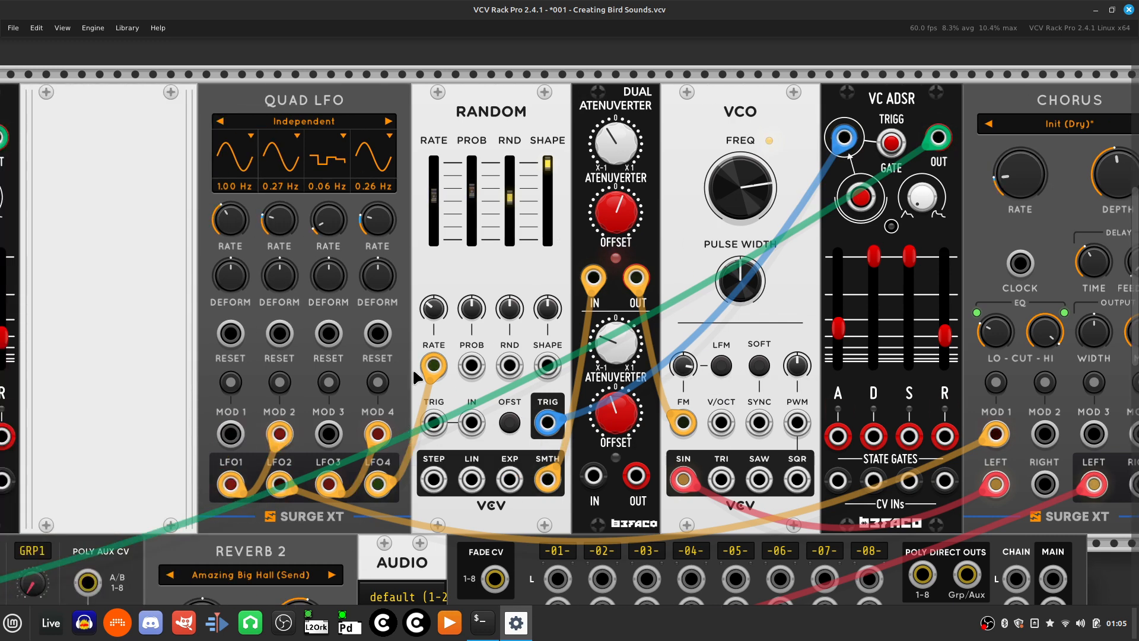
pyautogui.moveTo(466, 246)
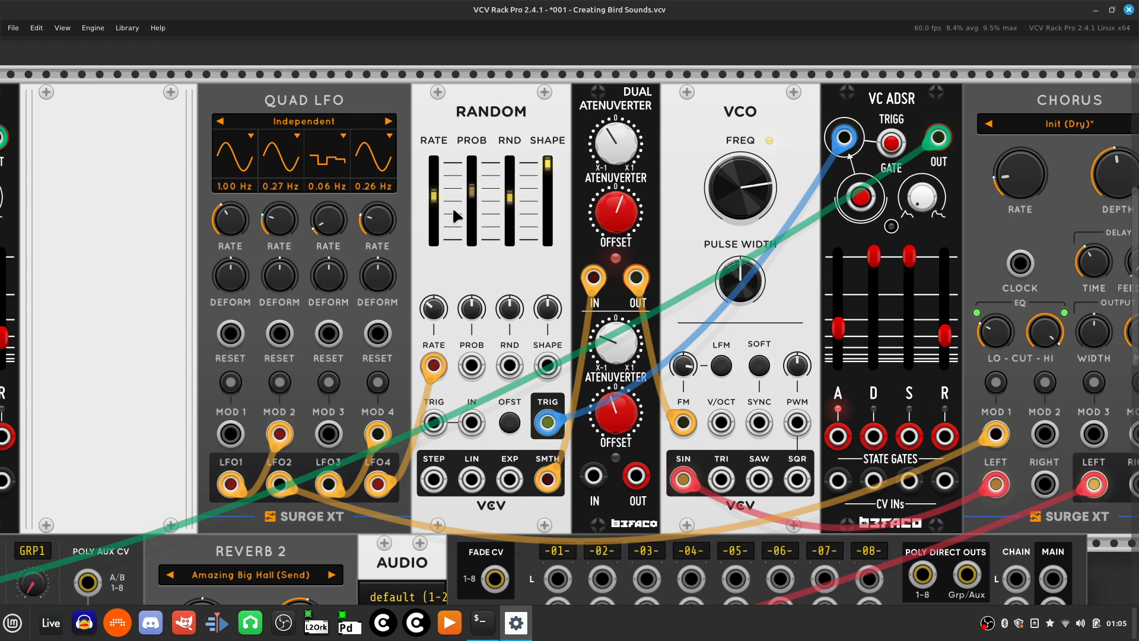
pyautogui.moveTo(437, 213)
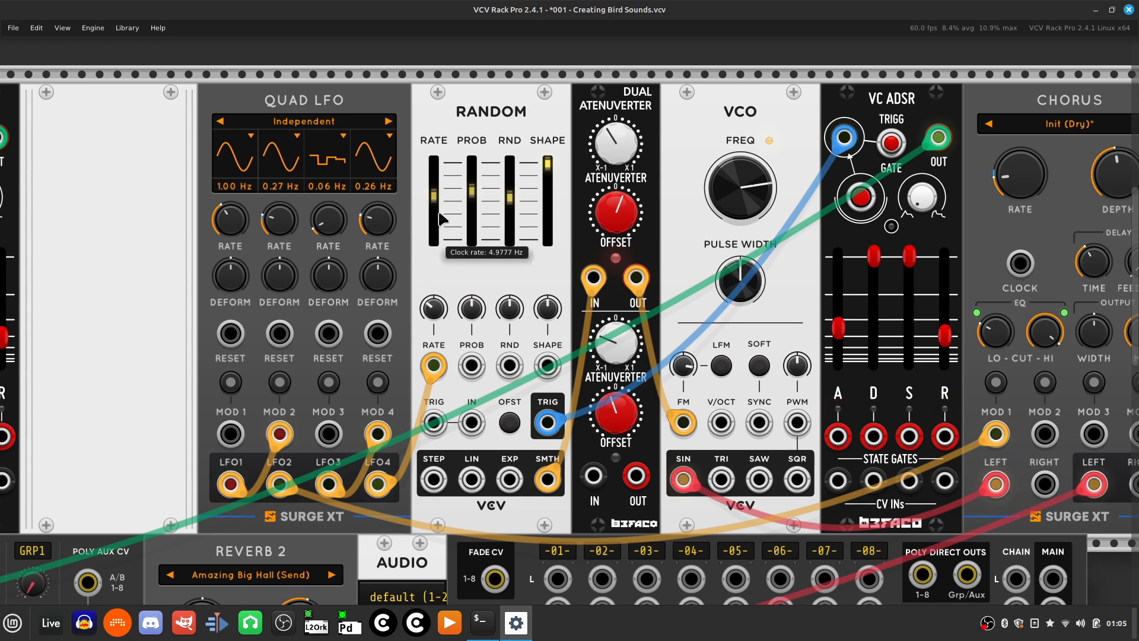
# Step: Lengthen the second voice's VC ADSR attack and release times slightly
pyautogui.hscroll(10, 532, 248)
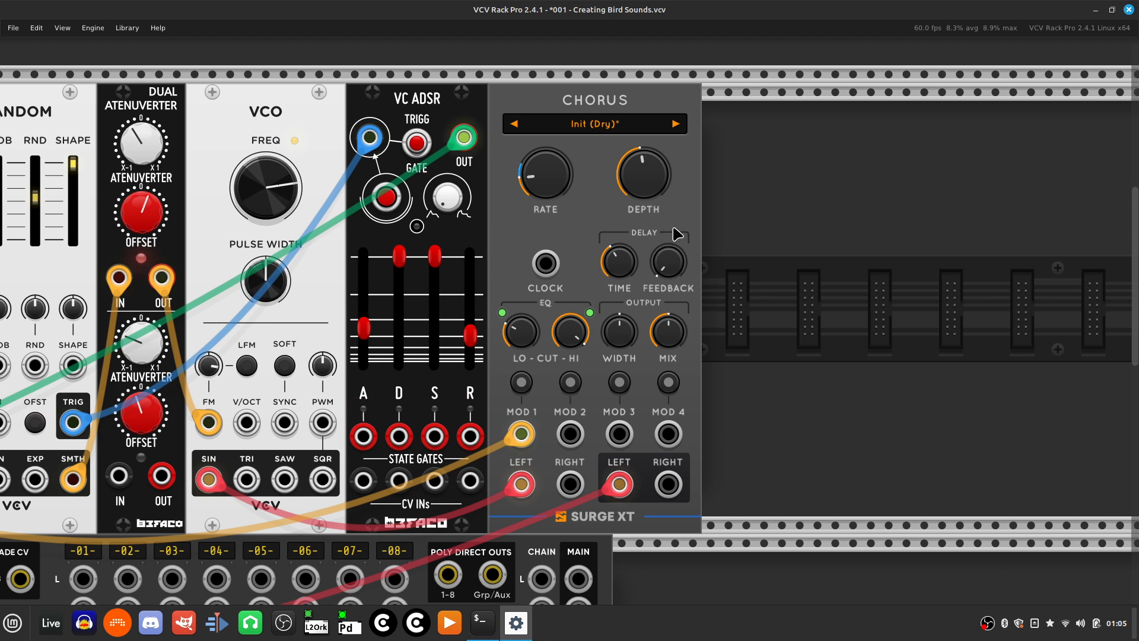
pyautogui.moveTo(361, 337)
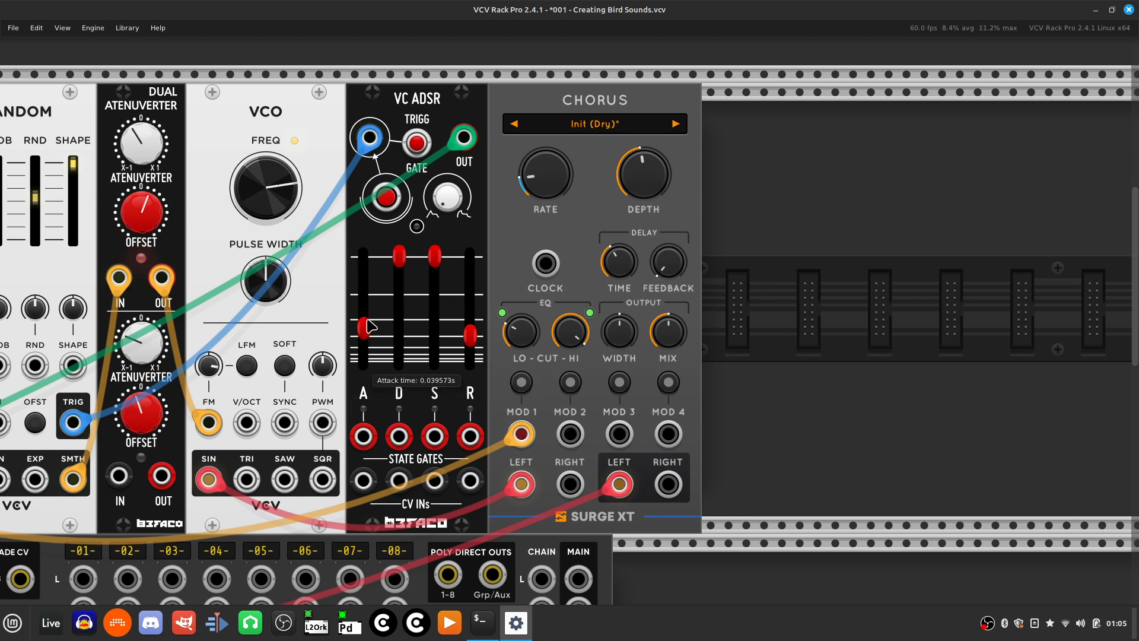
pyautogui.moveTo(367, 334); pyautogui.dragTo(366, 332)
pyautogui.moveTo(475, 339)
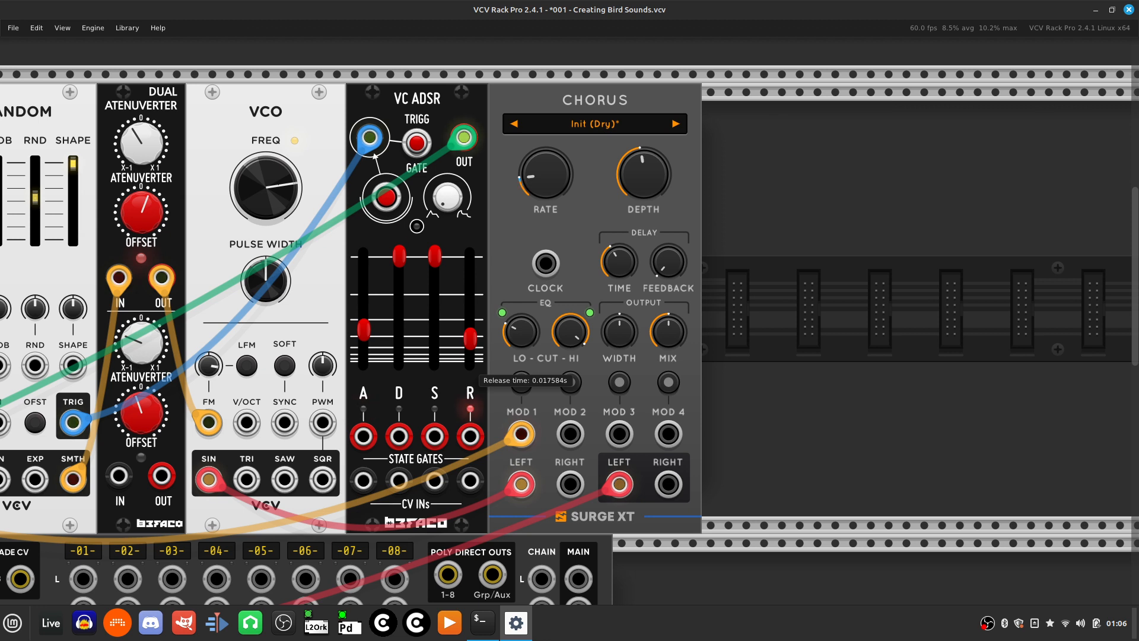
pyautogui.moveTo(369, 334)
pyautogui.moveTo(367, 334); pyautogui.dragTo(363, 323)
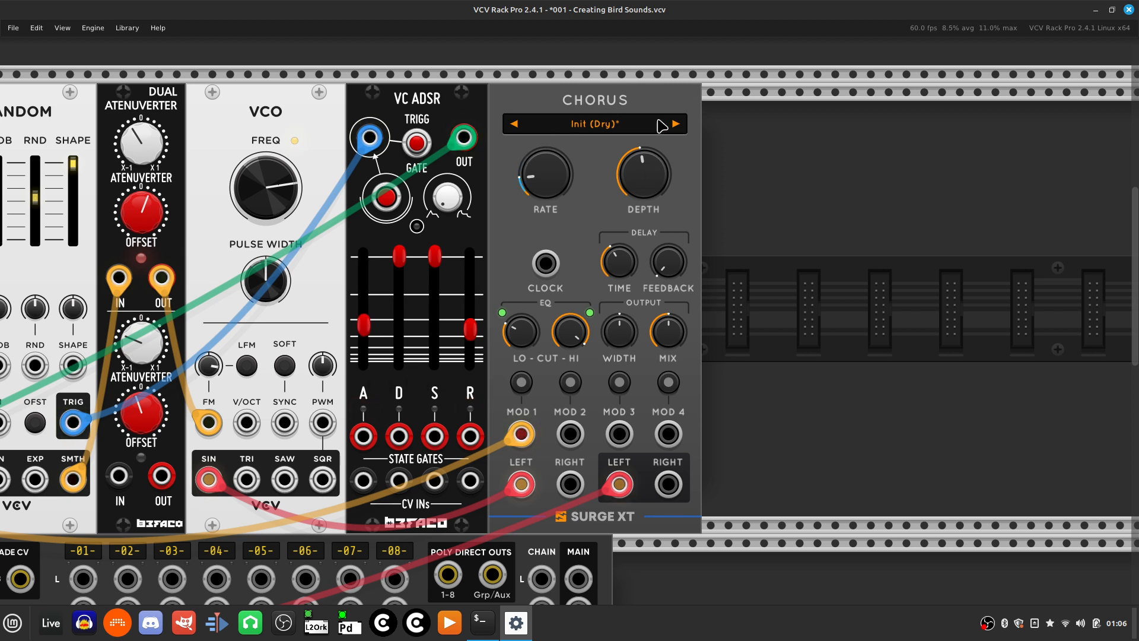
# Step: Start saving the patch as a new file in the Sound Design subfolder of TWP's "Sound for Relaxation, Meditation, and Sleep" folder
pyautogui.press('Down')
pyautogui.press('Left')
pyautogui.press('Up')
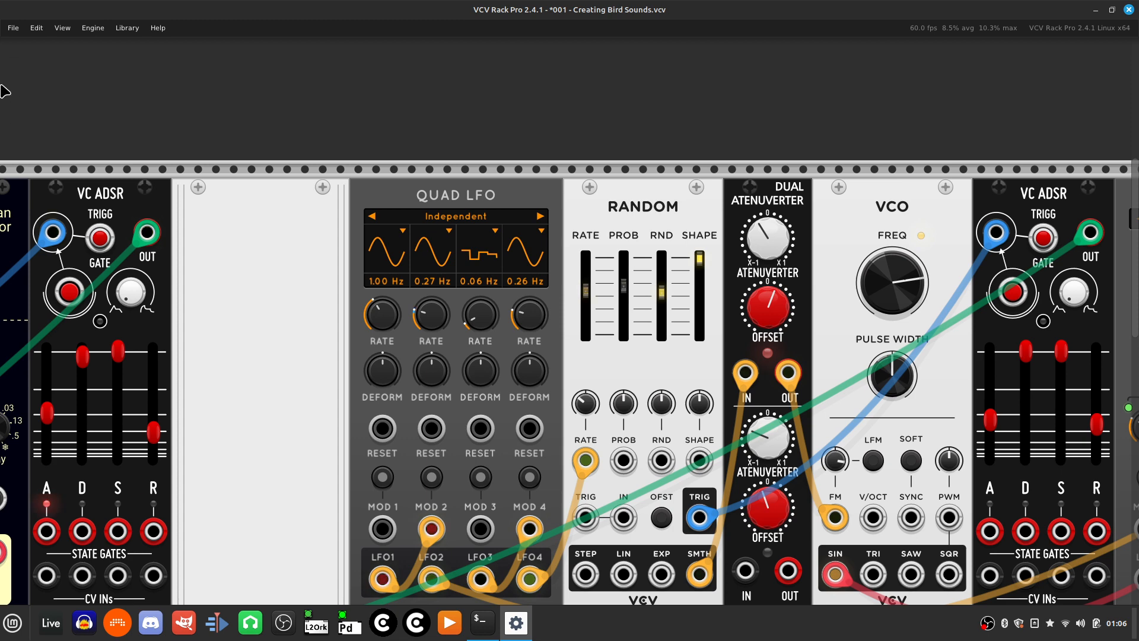
pyautogui.click(13, 28)
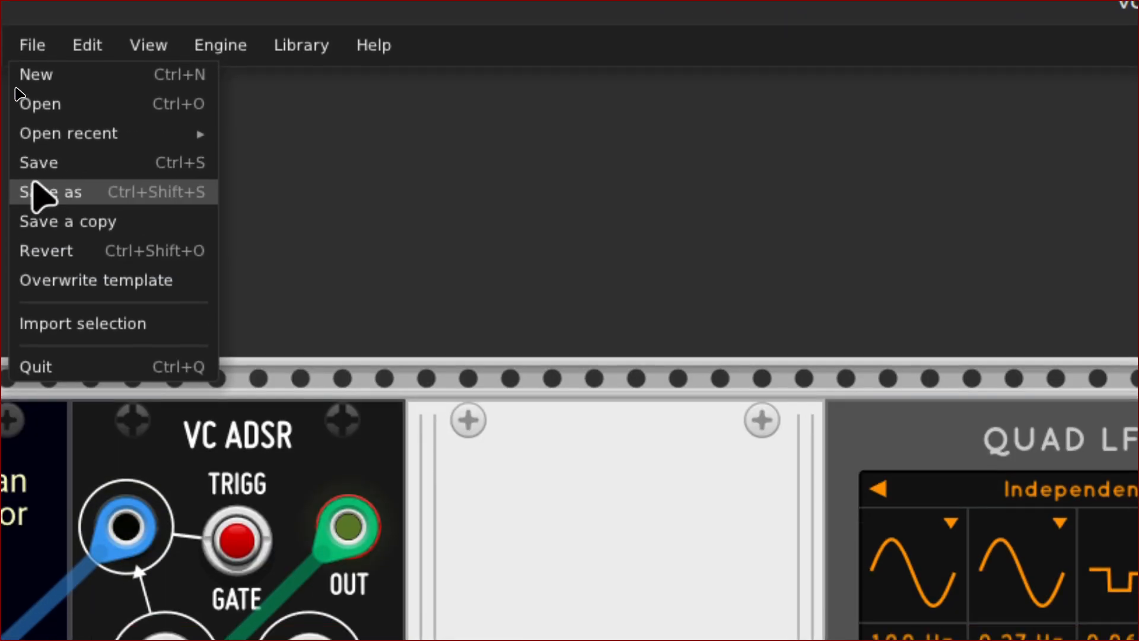
pyautogui.click(85, 185)
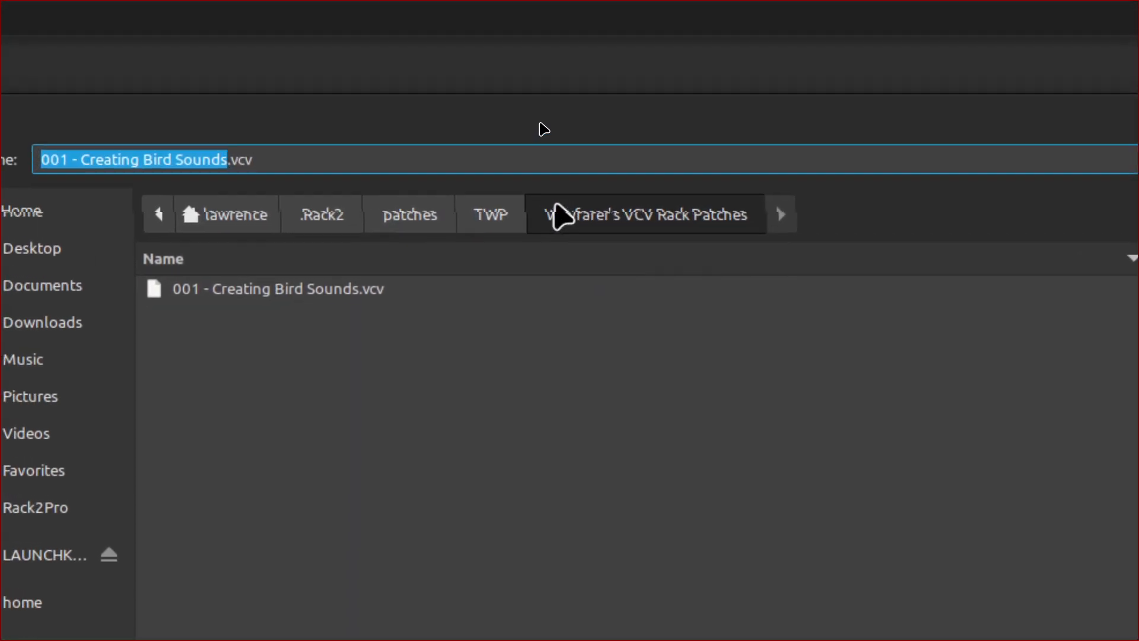
pyautogui.click(447, 214)
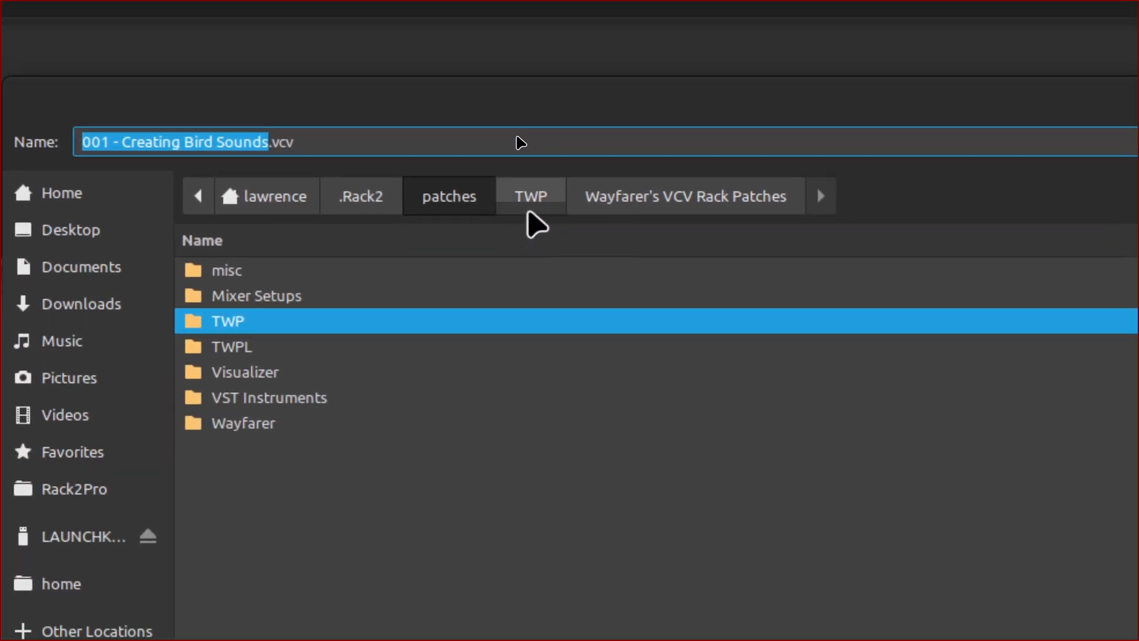
pyautogui.click(529, 209)
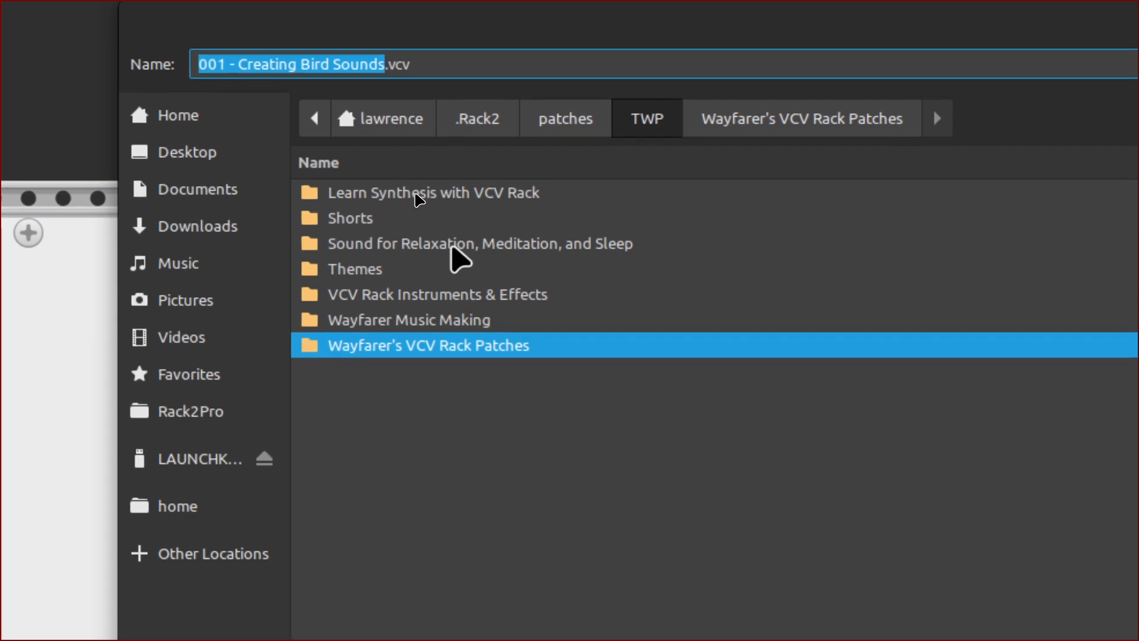
pyautogui.doubleClick(452, 247)
pyautogui.doubleClick(449, 199)
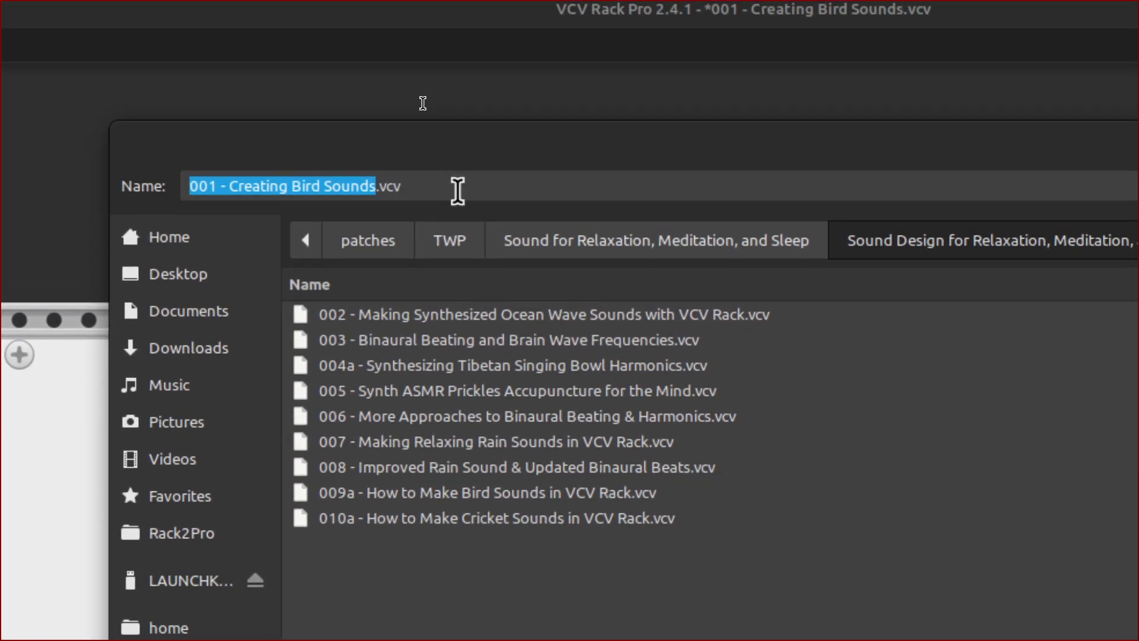
# Step: Name the new patch file "009b - How to Make Bird Sounds with VCV Rack.vcv" and save it
pyautogui.click(457, 190)
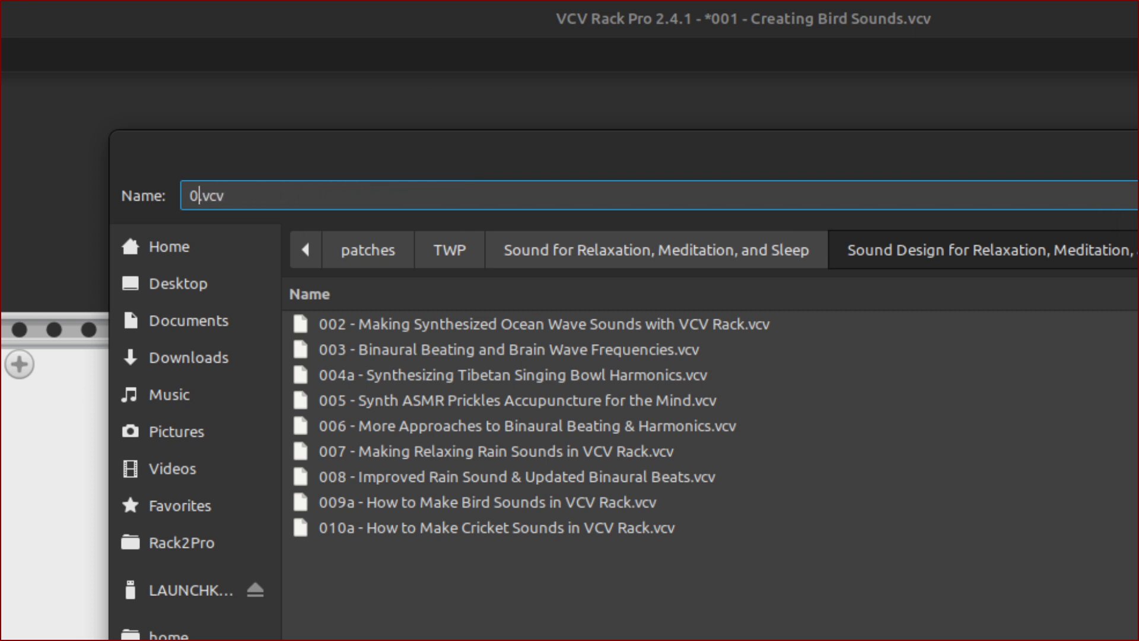
pyautogui.press('BackSpace')
pyautogui.press('BackSpace')
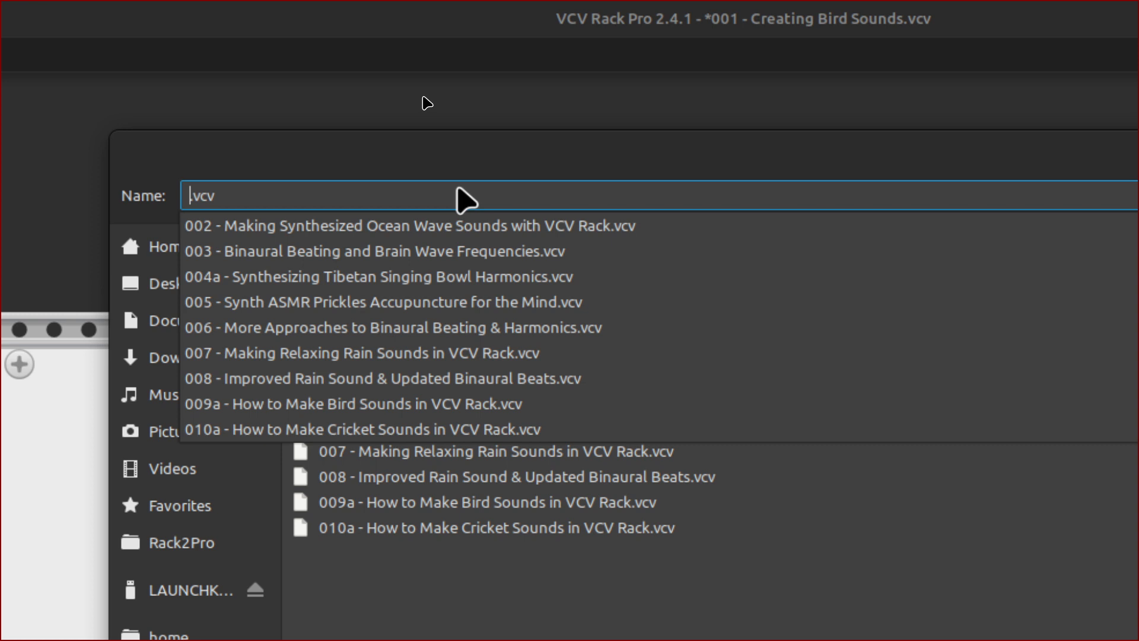
pyautogui.write('009')
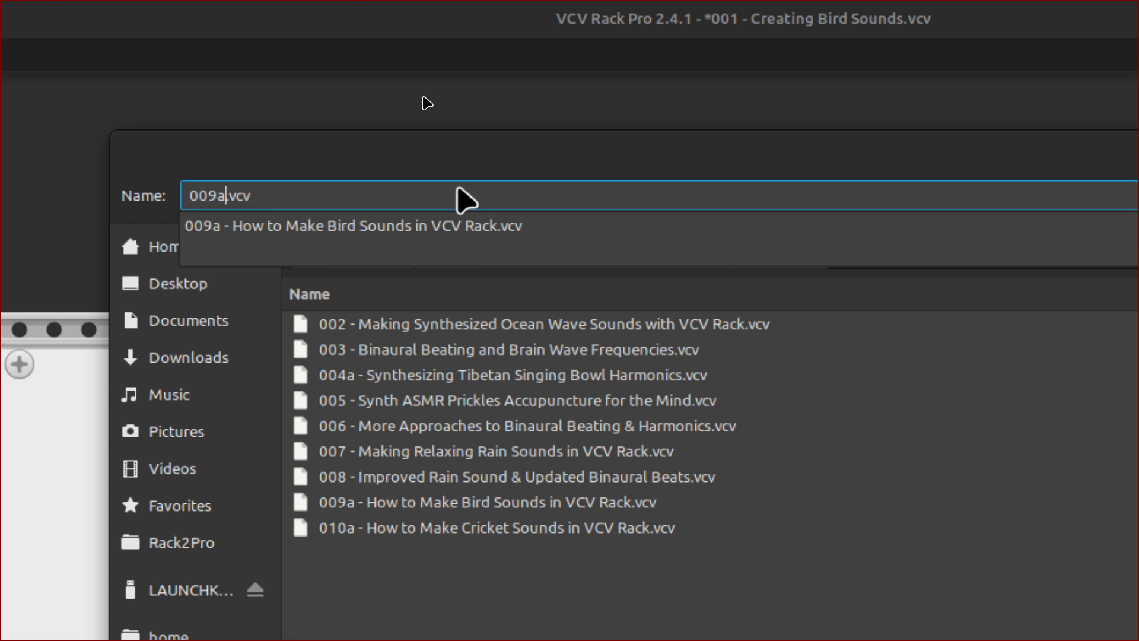
pyautogui.write('v')
pyautogui.press('BackSpace')
pyautogui.write('b')
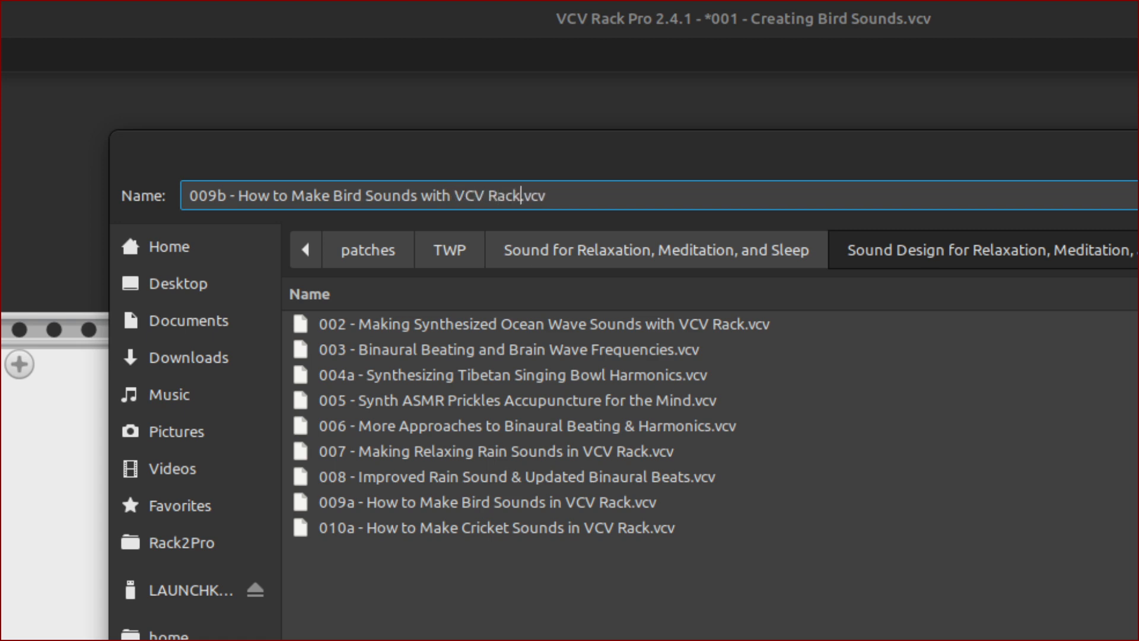
pyautogui.press('Return')
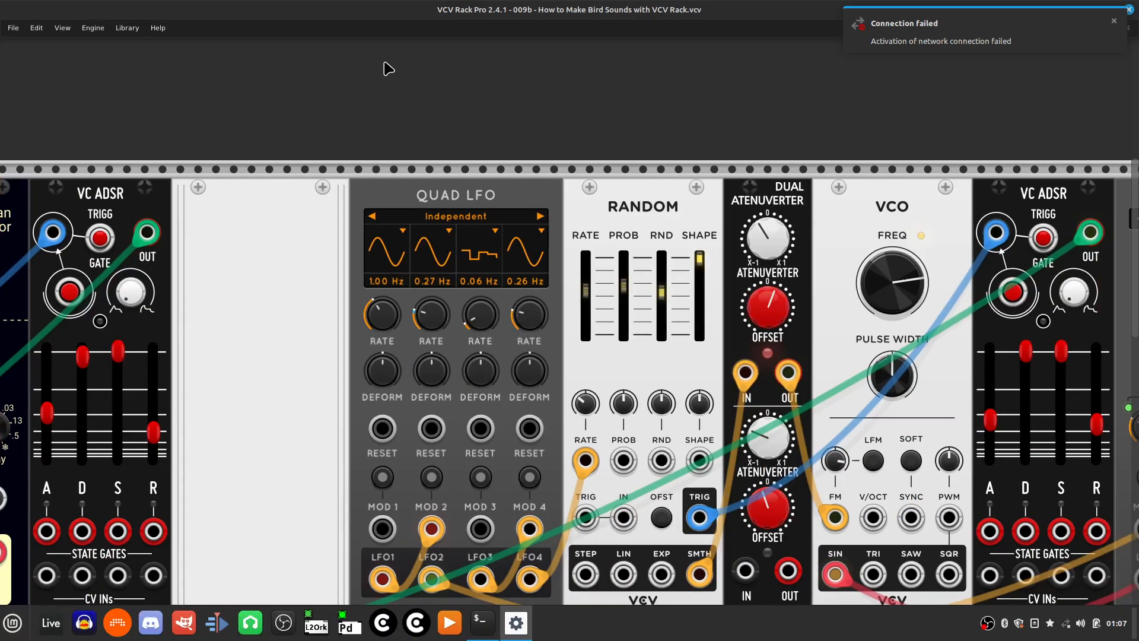
# Step: Select the first voice's modules from its Quad LFO through the Ad oscillator to its VC ADSR and delete them
pyautogui.hotkey('ctrl', '-')
pyautogui.hotkey('ctrl', '-')
pyautogui.hotkey('ctrl', '-')
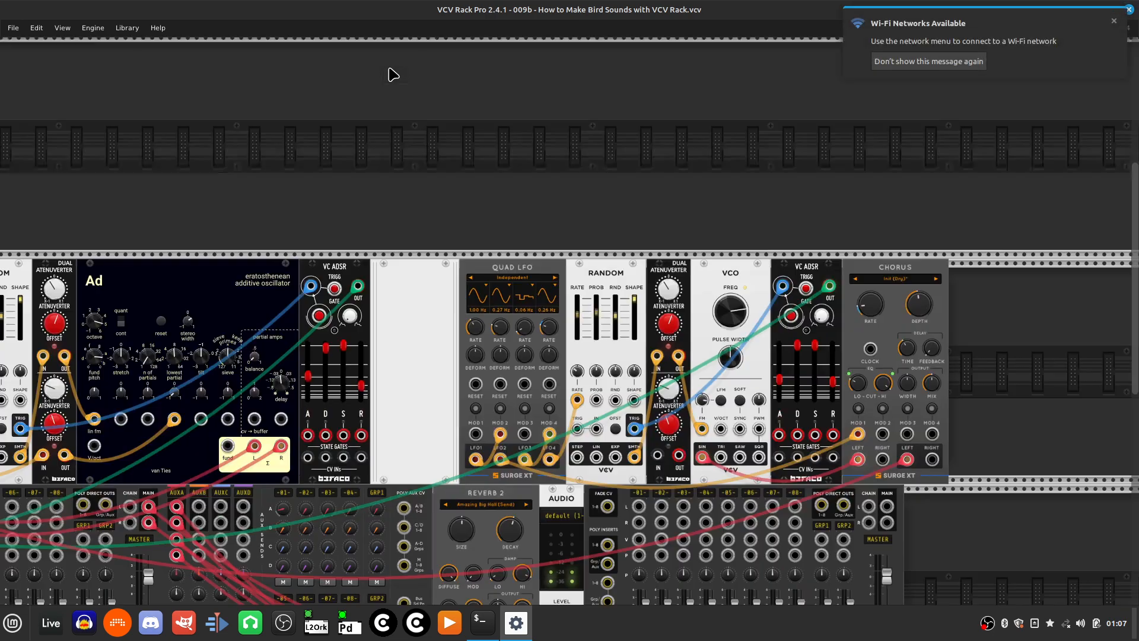
pyautogui.press('Down')
pyautogui.press('Left')
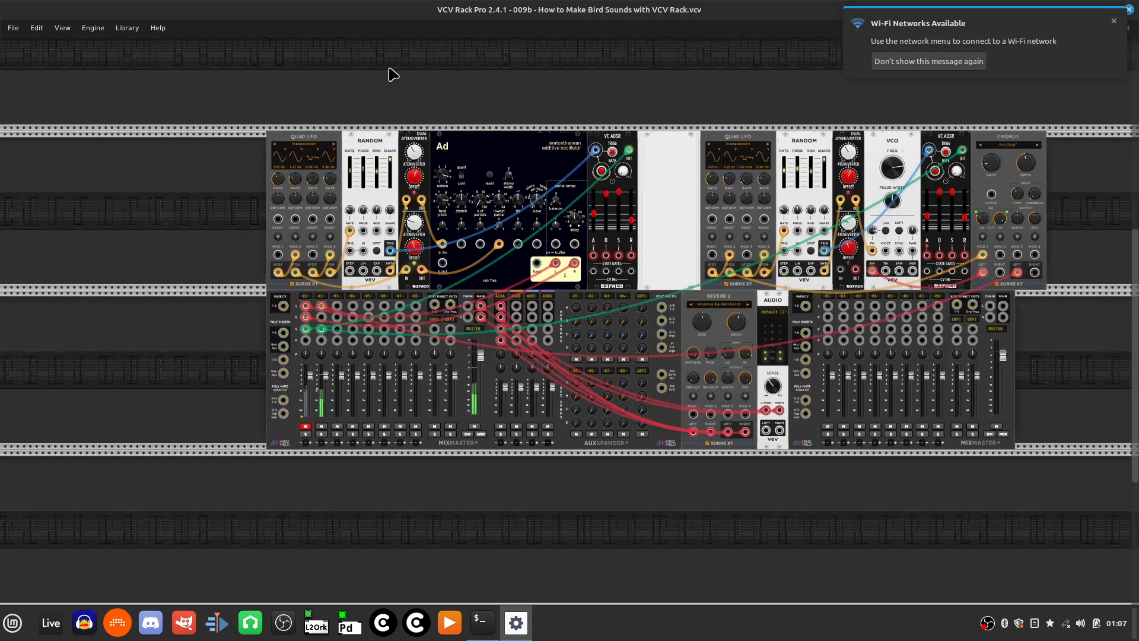
pyautogui.press('Up')
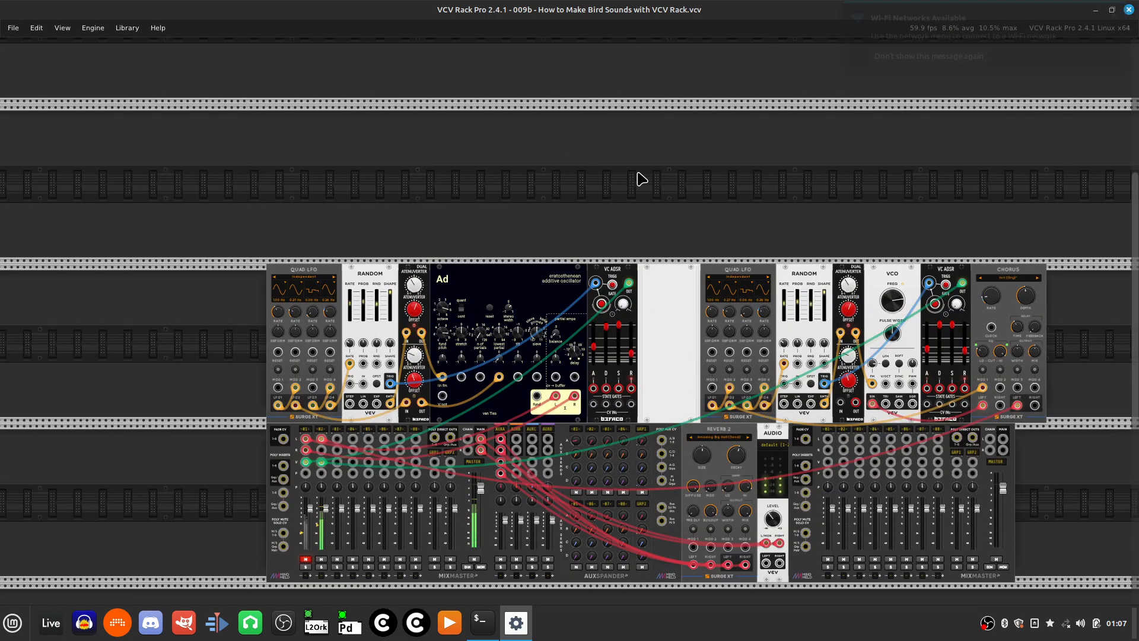
pyautogui.moveTo(619, 169); pyautogui.dragTo(232, 361)
pyautogui.press('Delete')
# Step: Duplicate the VCO voice from Quad LFO to Chorus with its cables and place the copy above the start of the first mixer
pyautogui.press('Right')
pyautogui.press('Right')
pyautogui.press('Right')
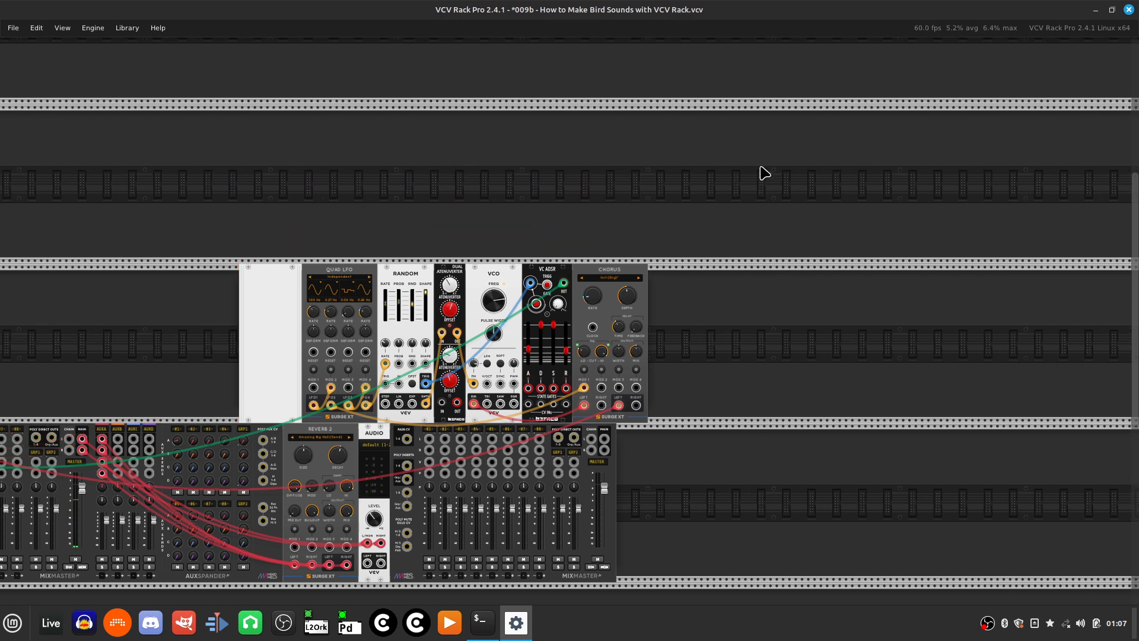
pyautogui.moveTo(728, 269); pyautogui.dragTo(368, 389)
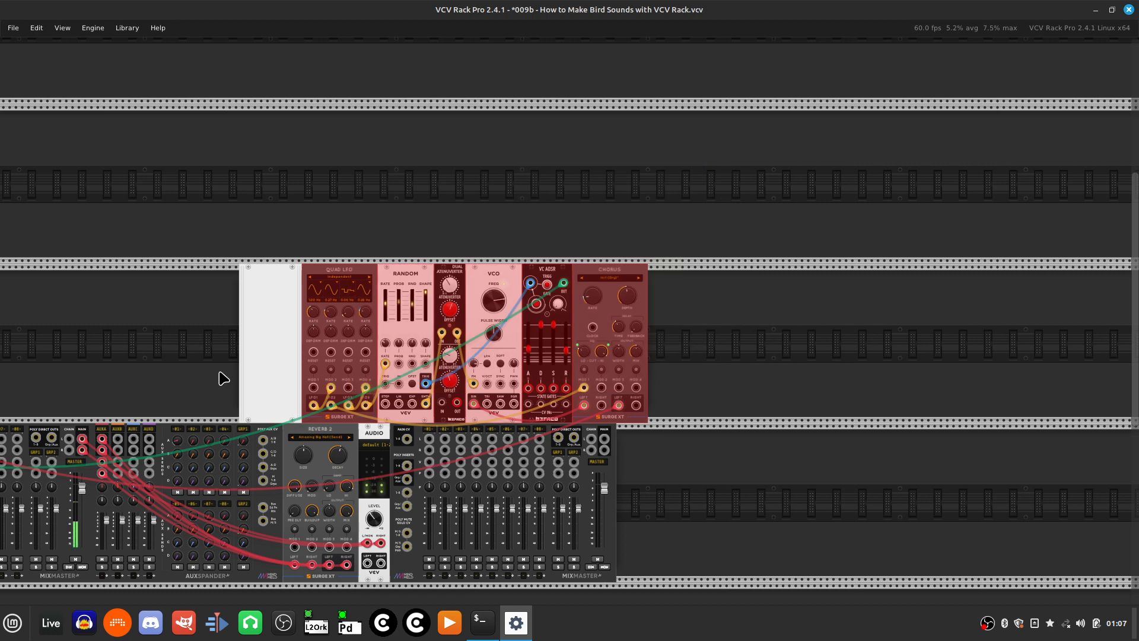
pyautogui.press('Left')
pyautogui.press('Left')
pyautogui.press('Left')
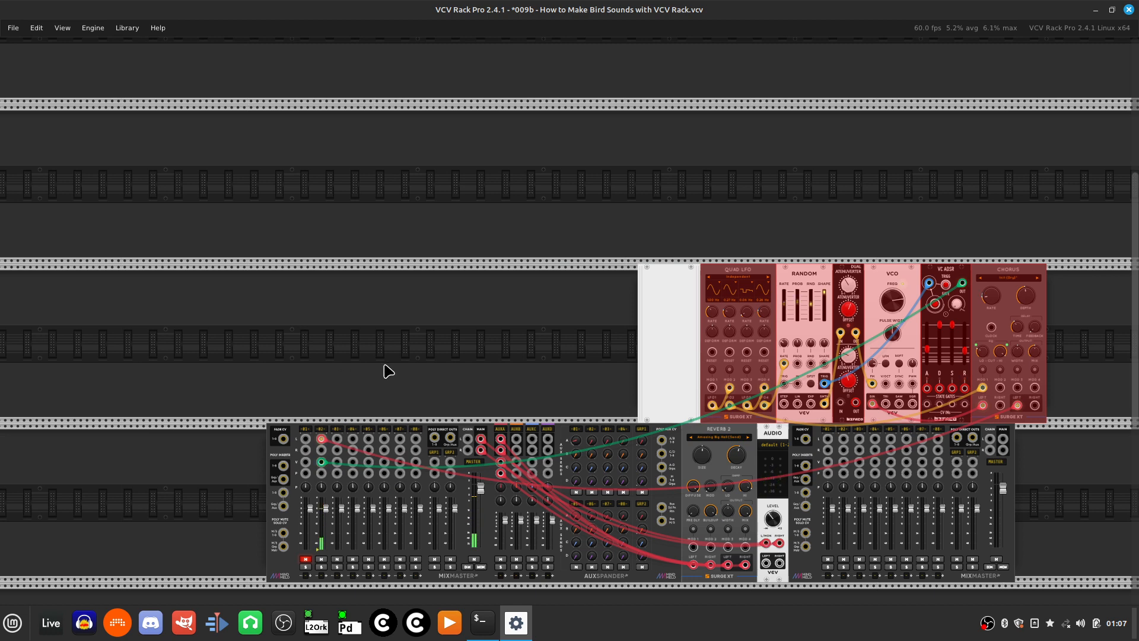
pyautogui.click(295, 396)
pyautogui.hotkey('ctrl', 'v')
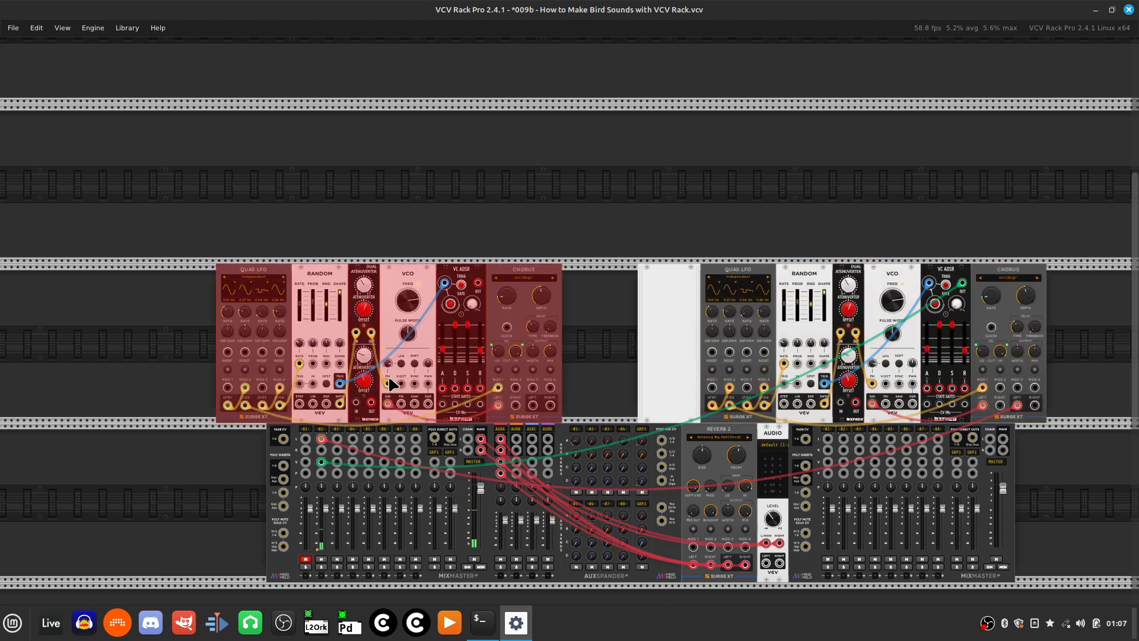
pyautogui.moveTo(522, 283); pyautogui.dragTo(562, 305)
# Step: Move the blank panel and the original VCO voice together so they sit directly beside the duplicated voice's Chorus
pyautogui.click(596, 194)
pyautogui.moveTo(641, 191); pyautogui.dragTo(1064, 393)
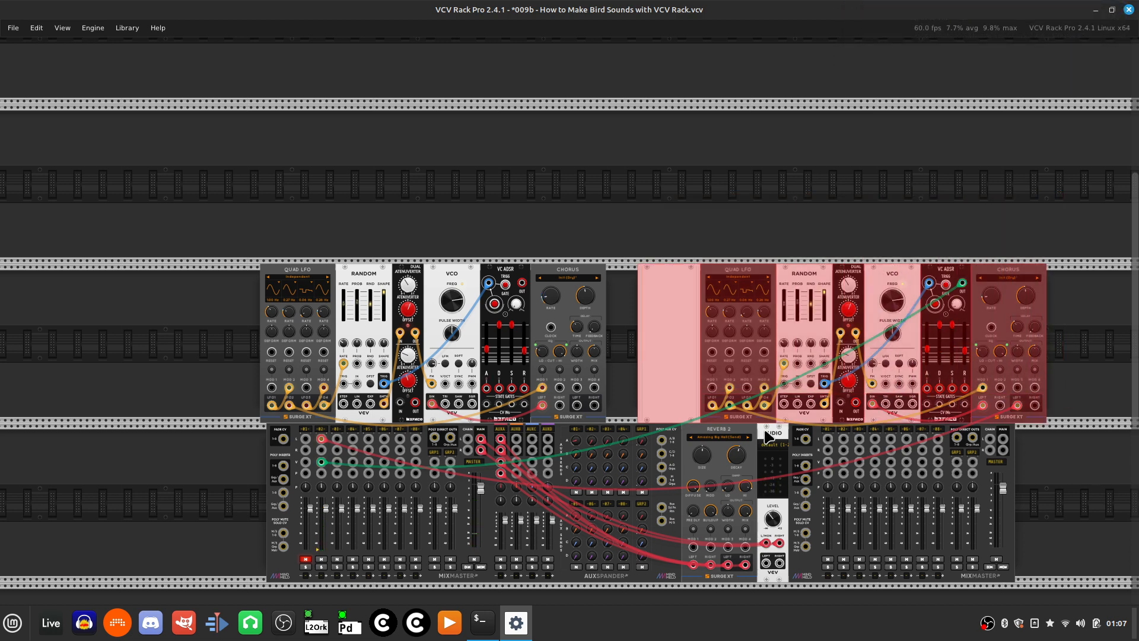
pyautogui.moveTo(687, 370); pyautogui.dragTo(655, 356)
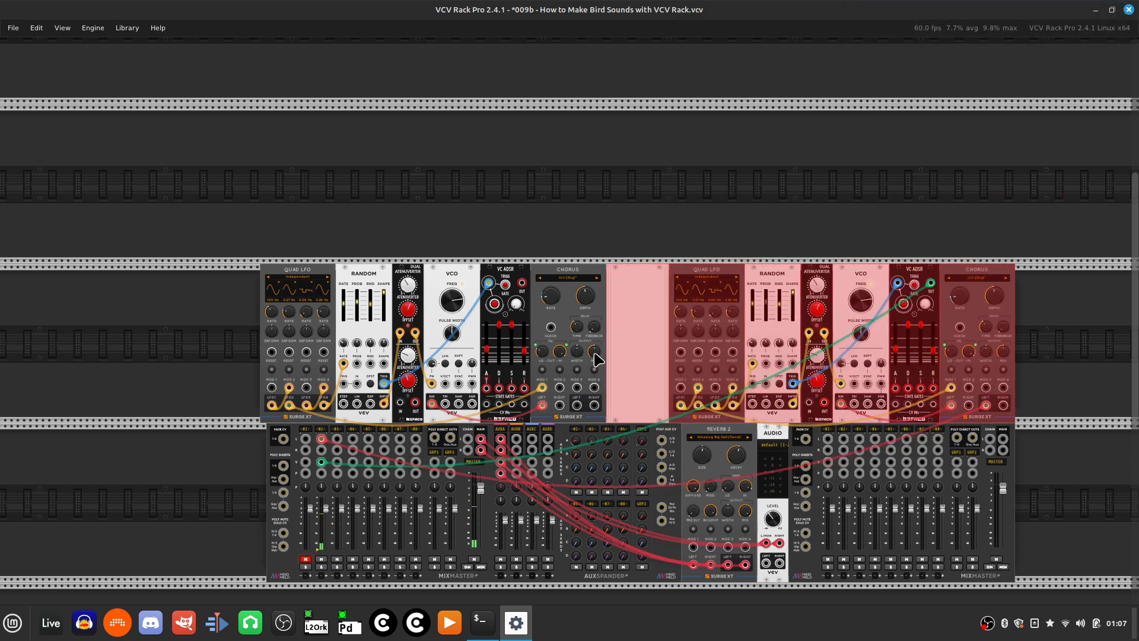
pyautogui.click(563, 168)
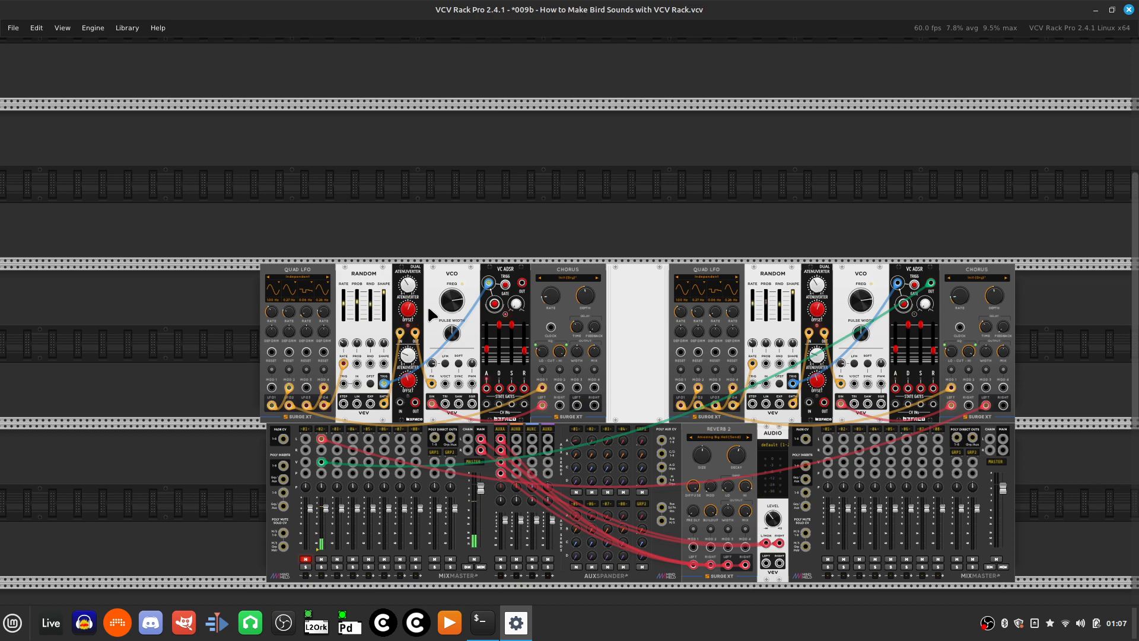
pyautogui.scroll(5, 428, 310)
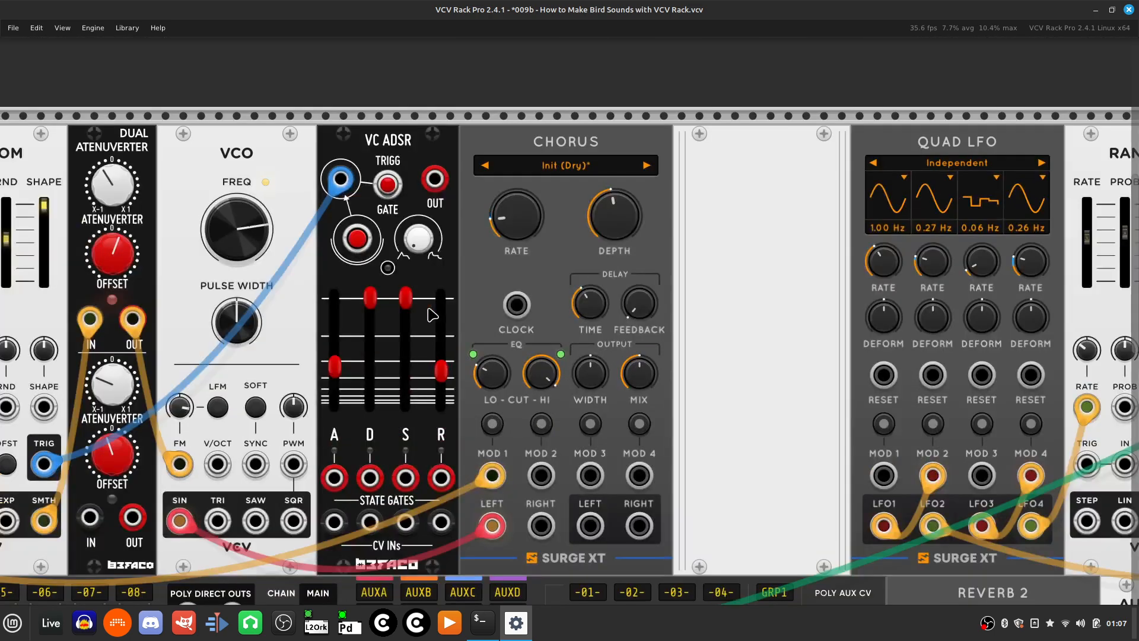
# Step: Connect the duplicated voice's Chorus left output to the left input of MixMaster channel 1
pyautogui.scroll(-2, 432, 315)
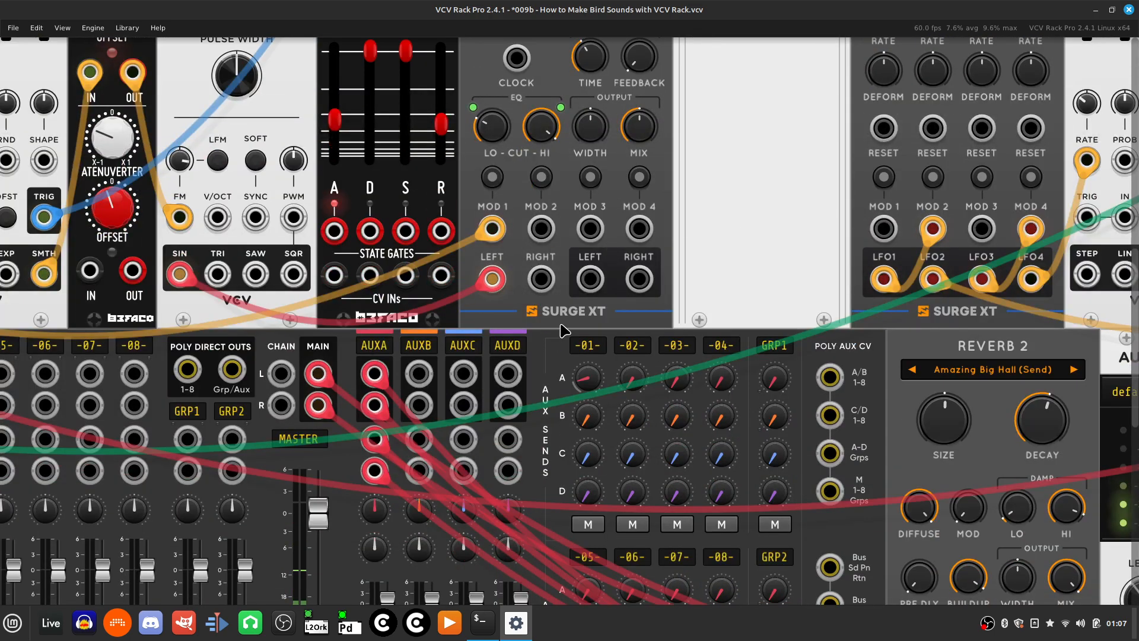
pyautogui.rightClick(591, 286)
pyautogui.moveTo(619, 319); pyautogui.dragTo(240, 374)
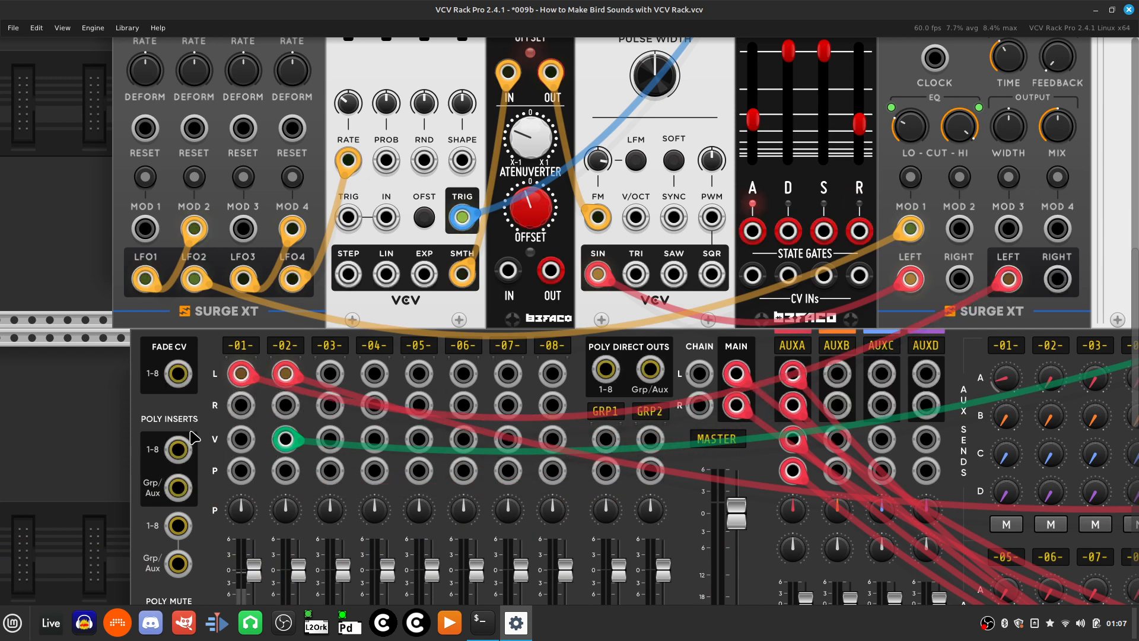
# Step: Connect a green cable between channel 1's level input and the duplicated voice's ADSR envelope output, and unmute channel 1
pyautogui.rightClick(240, 449)
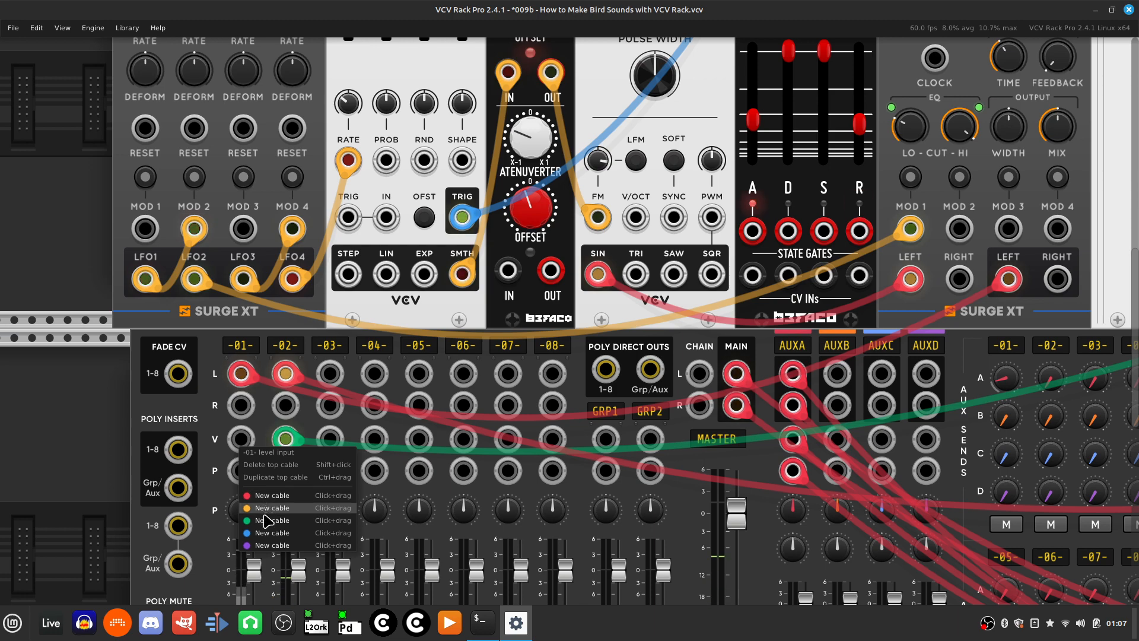
pyautogui.moveTo(265, 516); pyautogui.dragTo(587, 160)
pyautogui.press('Right')
pyautogui.press('Up')
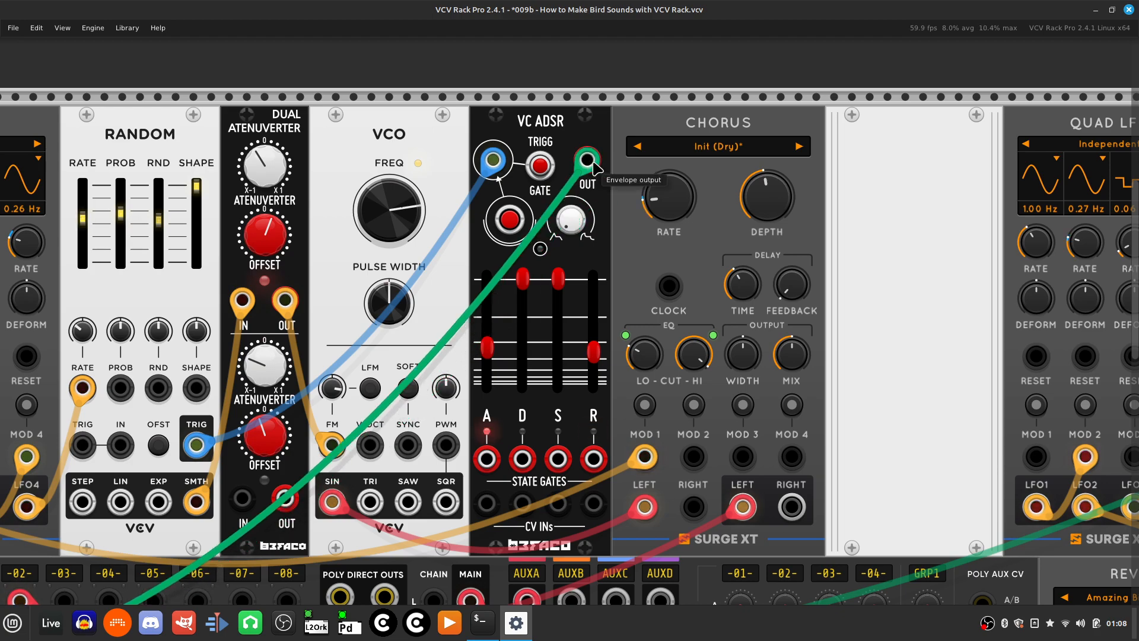
pyautogui.press('Down')
pyautogui.press('Left')
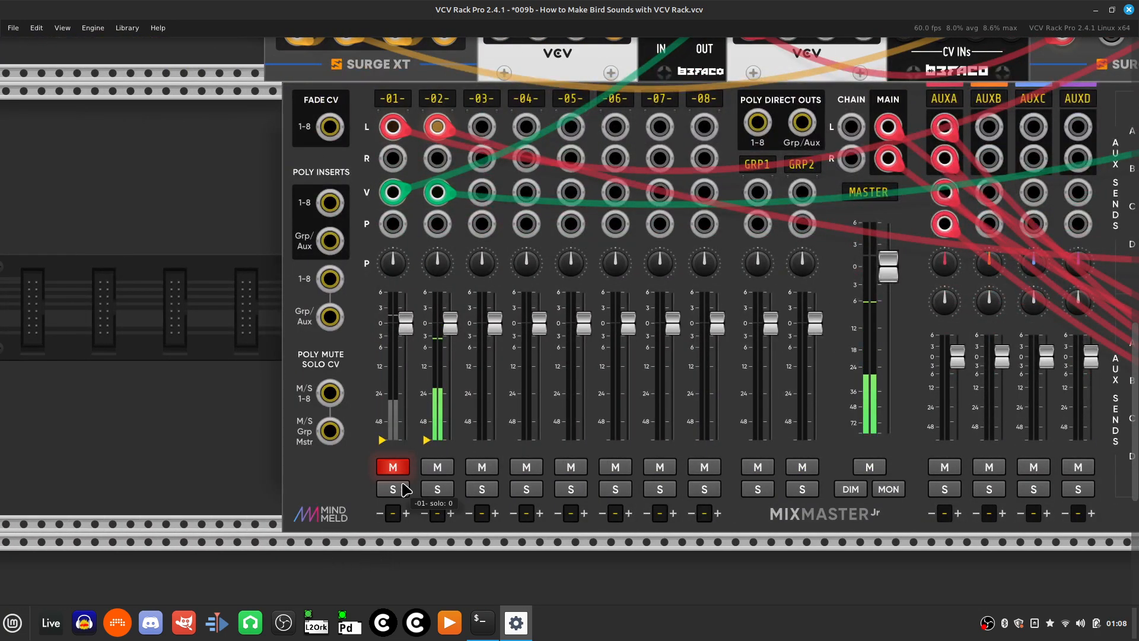
pyautogui.click(405, 473)
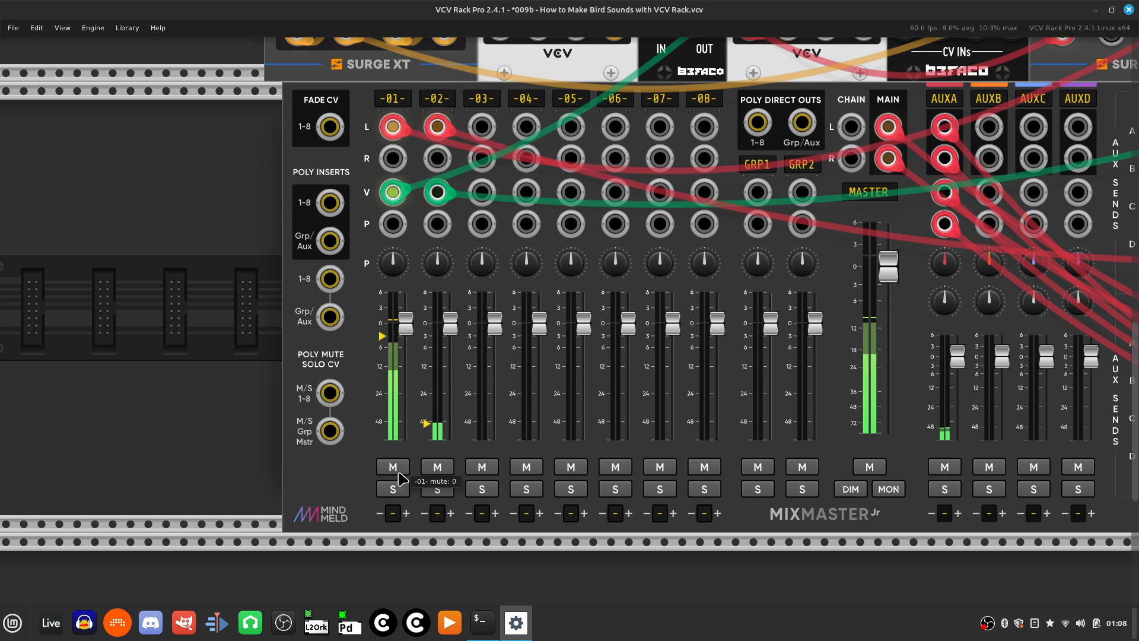
# Step: Pan mixer channel 1 partly to the left and channel 2 to the right by about 43%
pyautogui.scroll(5, 439, 474)
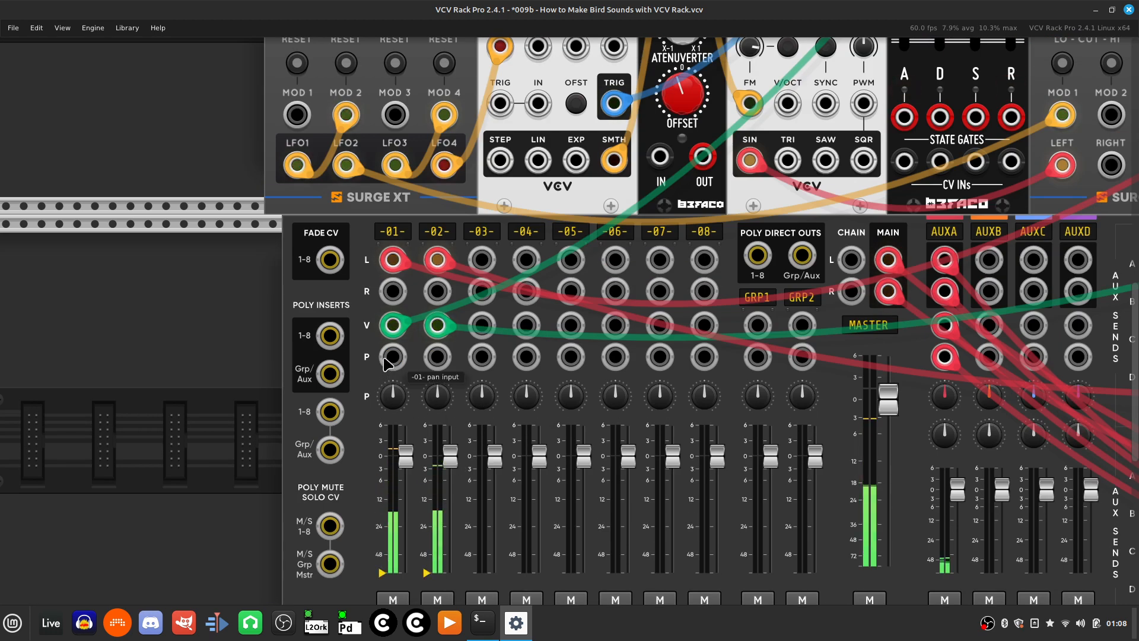
pyautogui.moveTo(394, 403); pyautogui.dragTo(394, 434)
pyautogui.moveTo(439, 394); pyautogui.dragTo(439, 359)
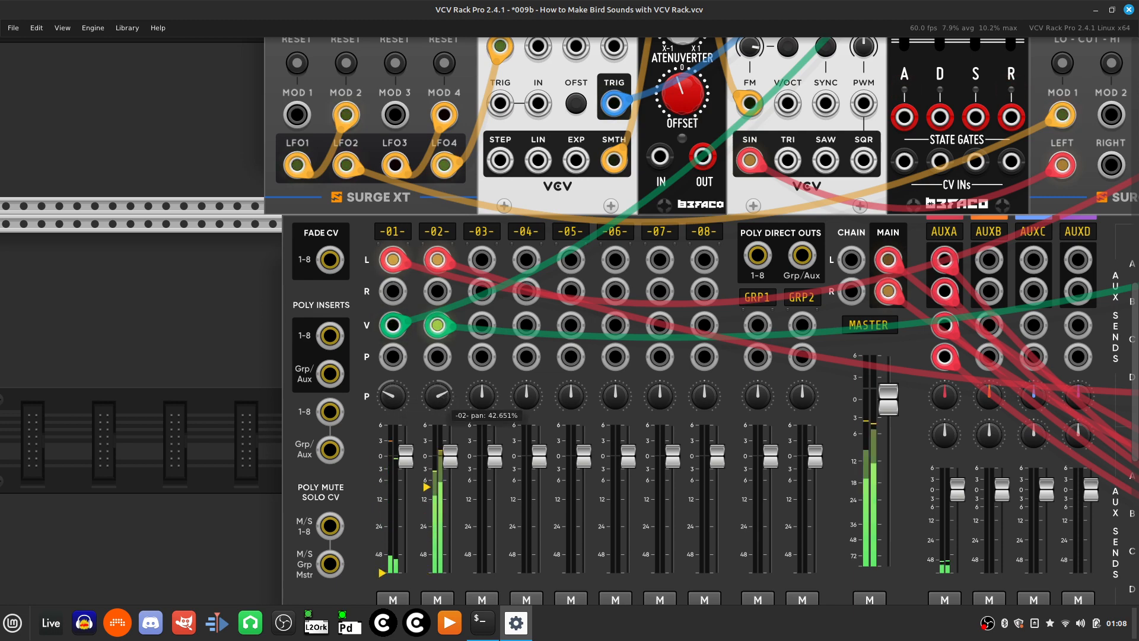
# Step: Audition channel 1 alone by muting mixer channel 2, and unmute it again
pyautogui.scroll(-3, 458, 413)
pyautogui.scroll(-4, 458, 414)
pyautogui.click(440, 412)
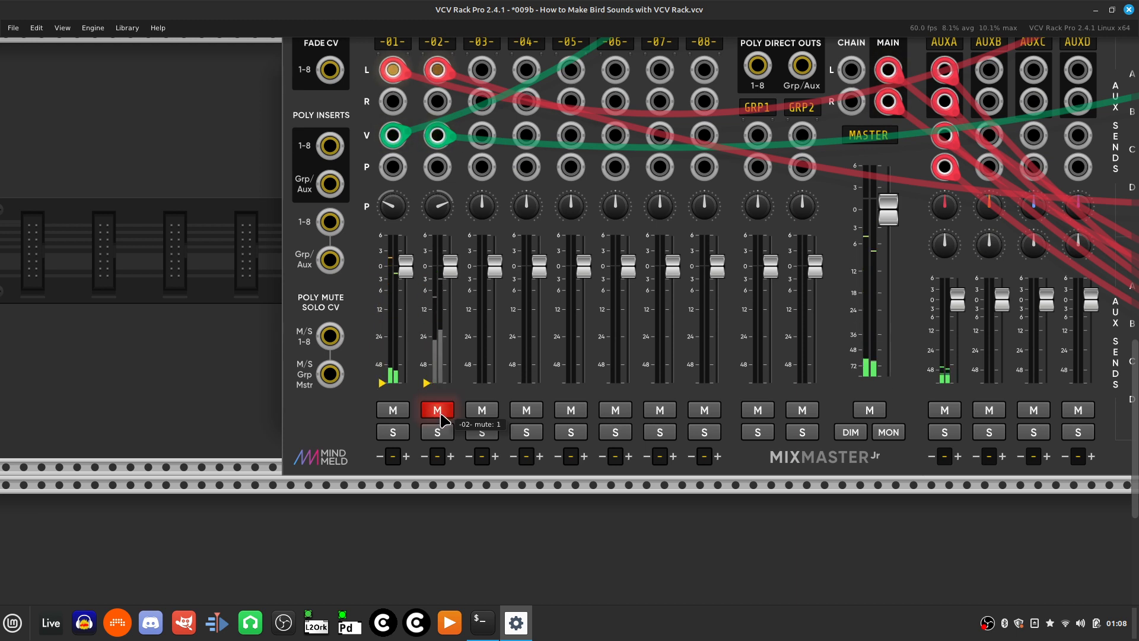
pyautogui.click(442, 413)
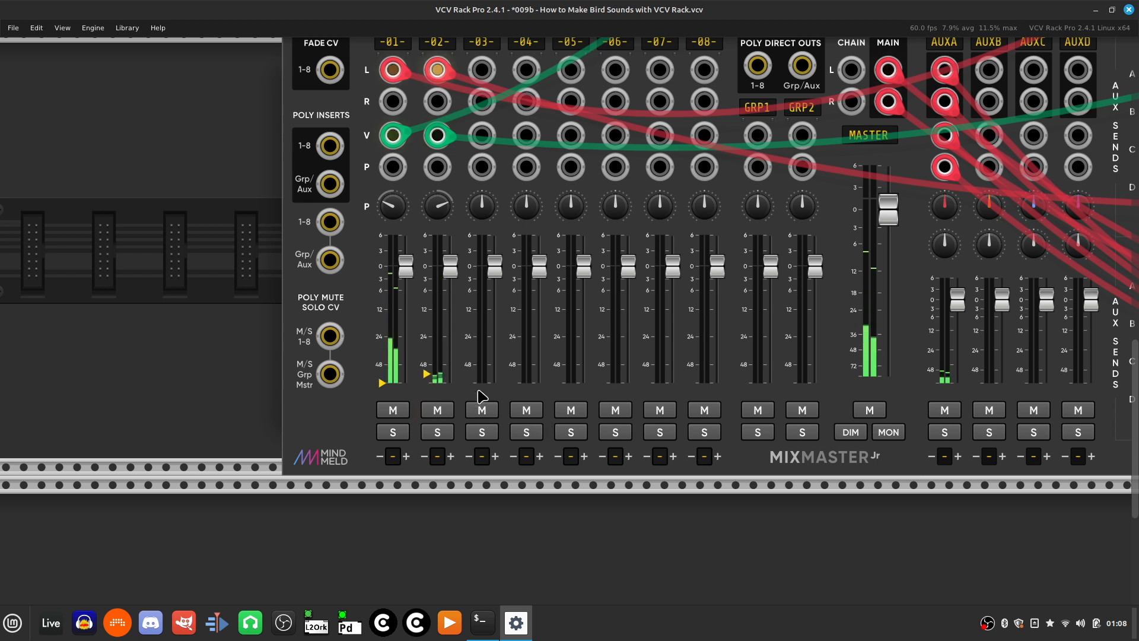
# Step: Balance mixer channels 1 and 2 by lowering both level faders to about -9.7 dB
pyautogui.moveTo(446, 278); pyautogui.dragTo(445, 286)
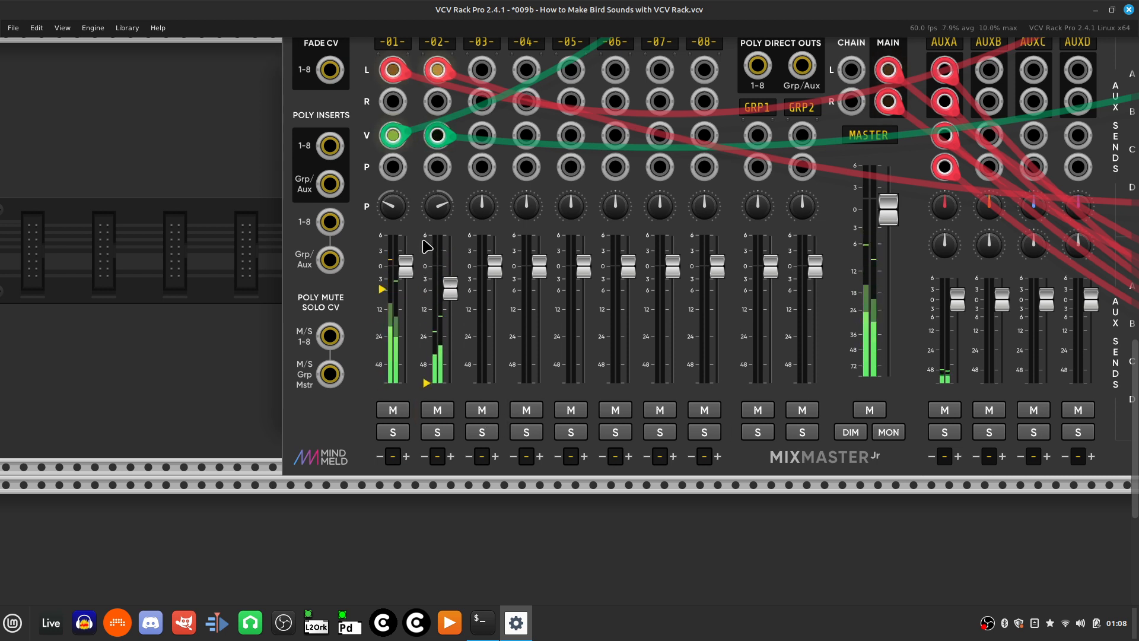
pyautogui.moveTo(408, 274); pyautogui.dragTo(408, 296)
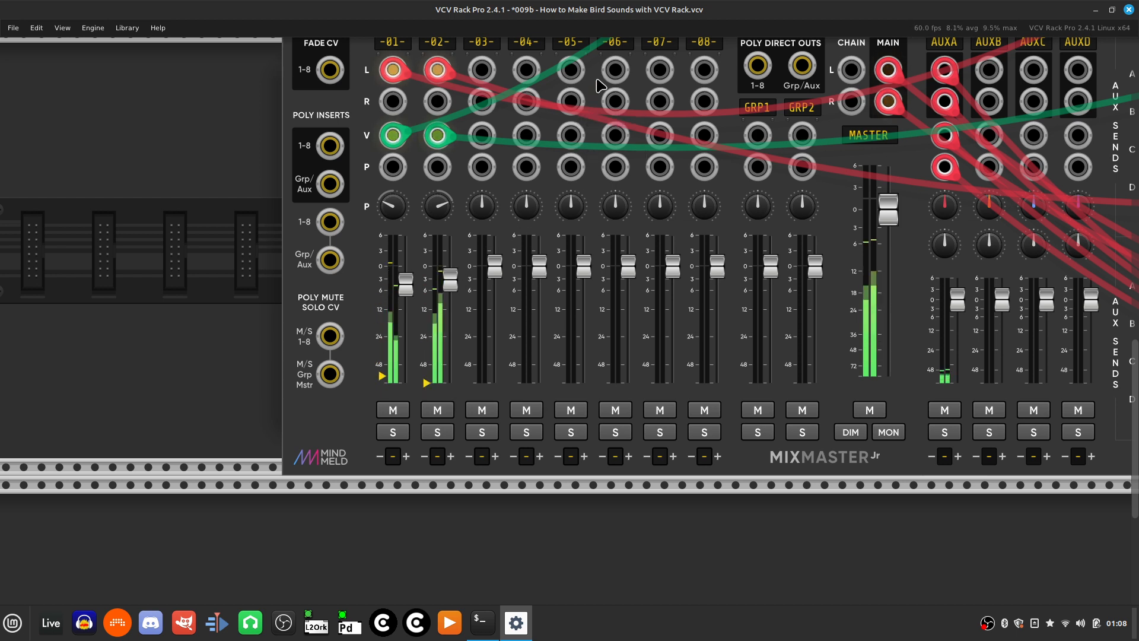
pyautogui.scroll(10, 614, 40)
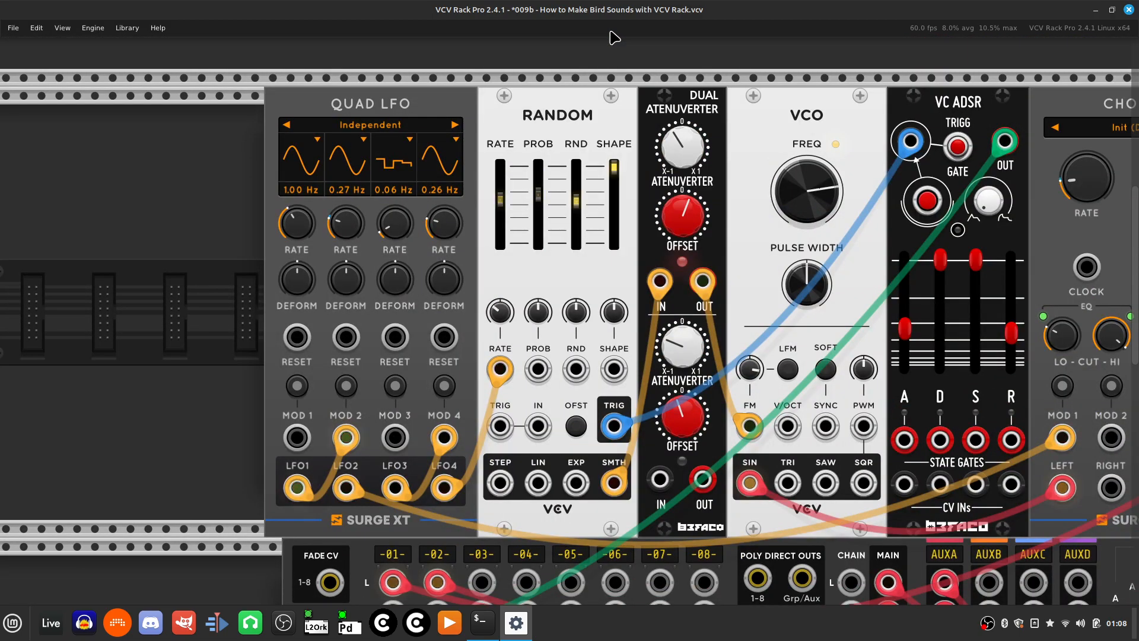
pyautogui.hscroll(8, 615, 39)
pyautogui.scroll(-6, 614, 39)
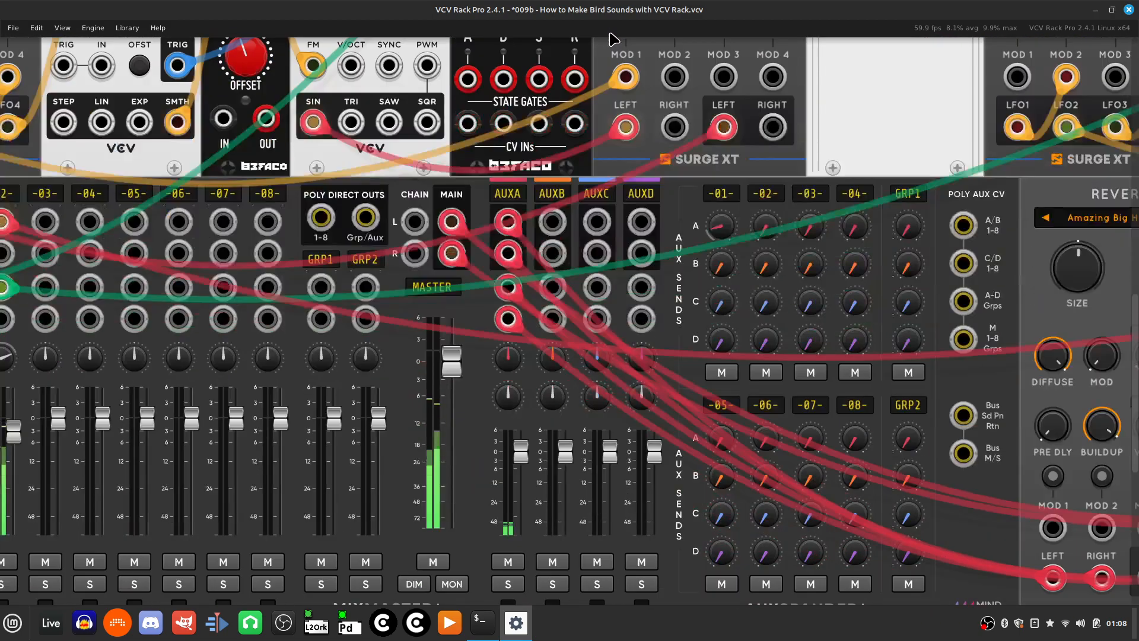
pyautogui.hscroll(-7, 614, 40)
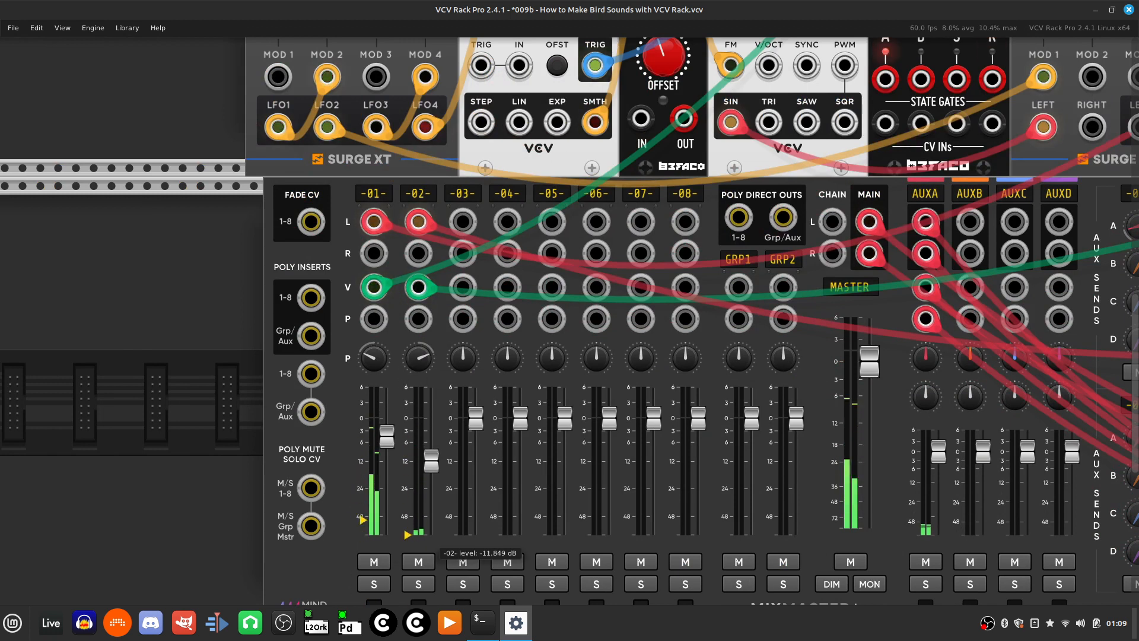
pyautogui.moveTo(431, 463); pyautogui.dragTo(386, 455)
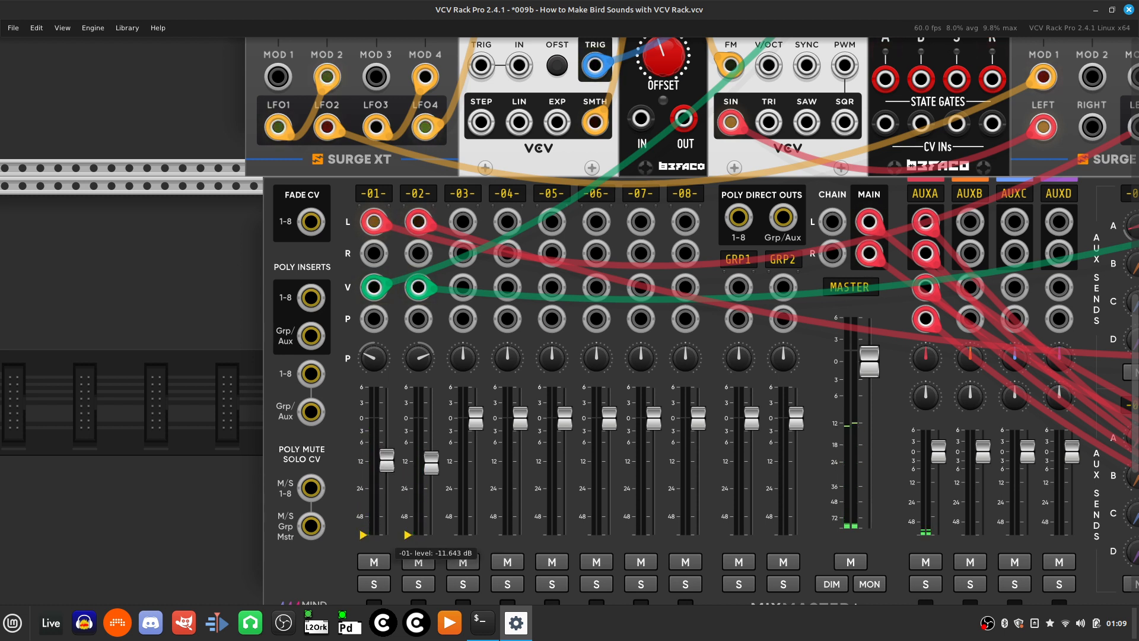
pyautogui.moveTo(434, 473)
pyautogui.moveTo(431, 463); pyautogui.dragTo(431, 460)
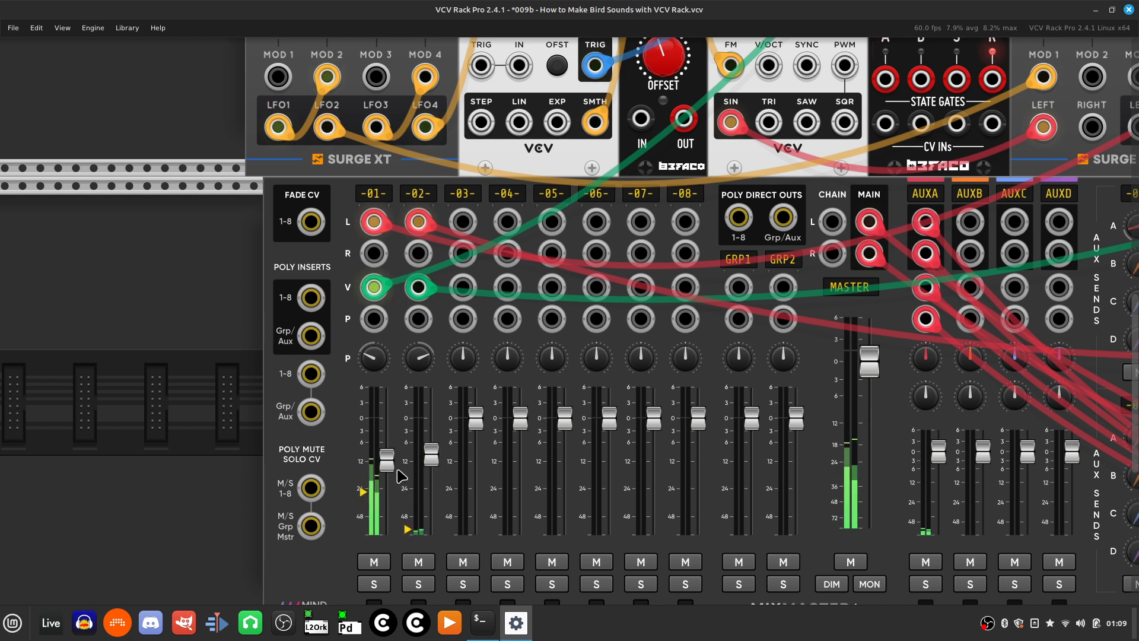
pyautogui.moveTo(386, 463); pyautogui.dragTo(386, 453)
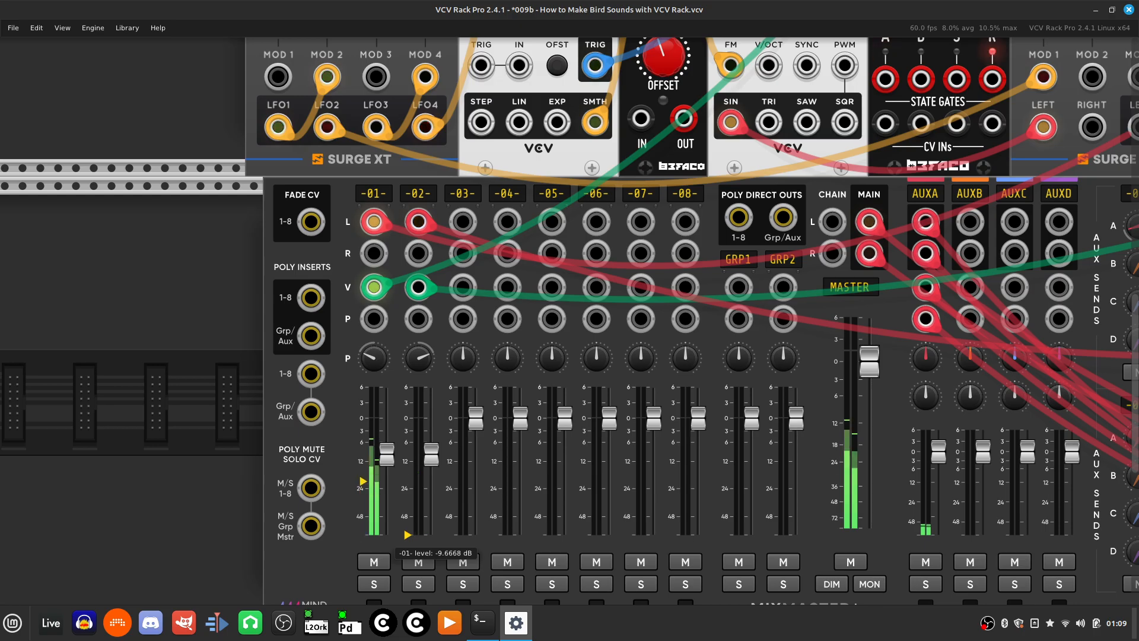
# Step: Examine the whole patch, checking both voices, the mixer routing, the reverb and the unconnected second mixer
pyautogui.scroll(10, 388, 455)
pyautogui.hscroll(7, 400, 420)
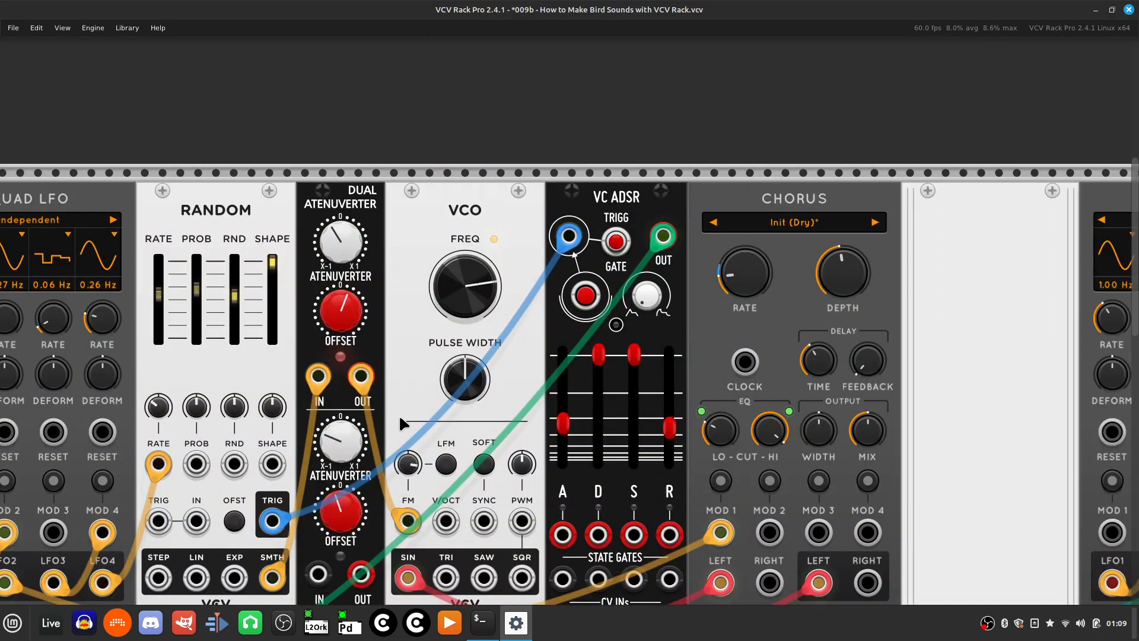
pyautogui.press('Down')
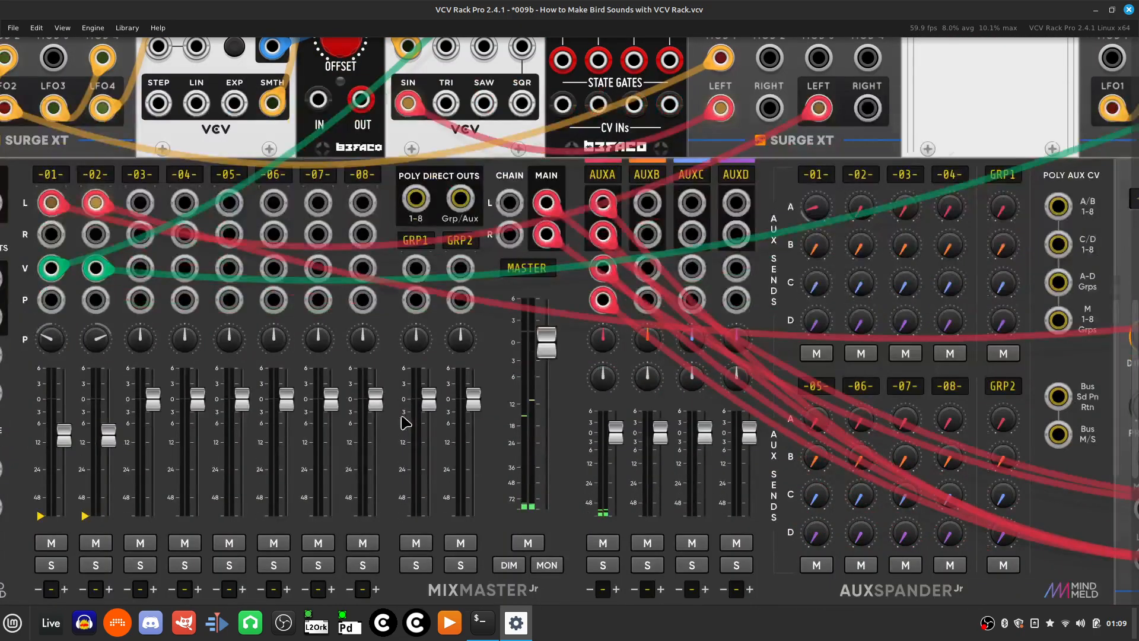
pyautogui.press('Left')
pyautogui.press('Up')
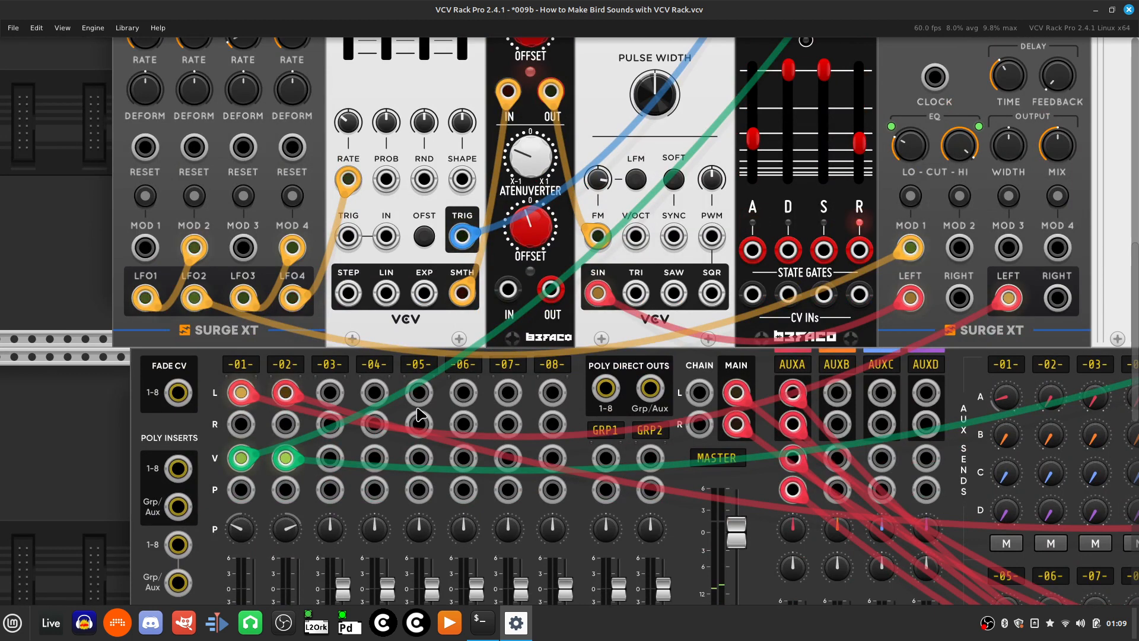
pyautogui.scroll(-3, 418, 414)
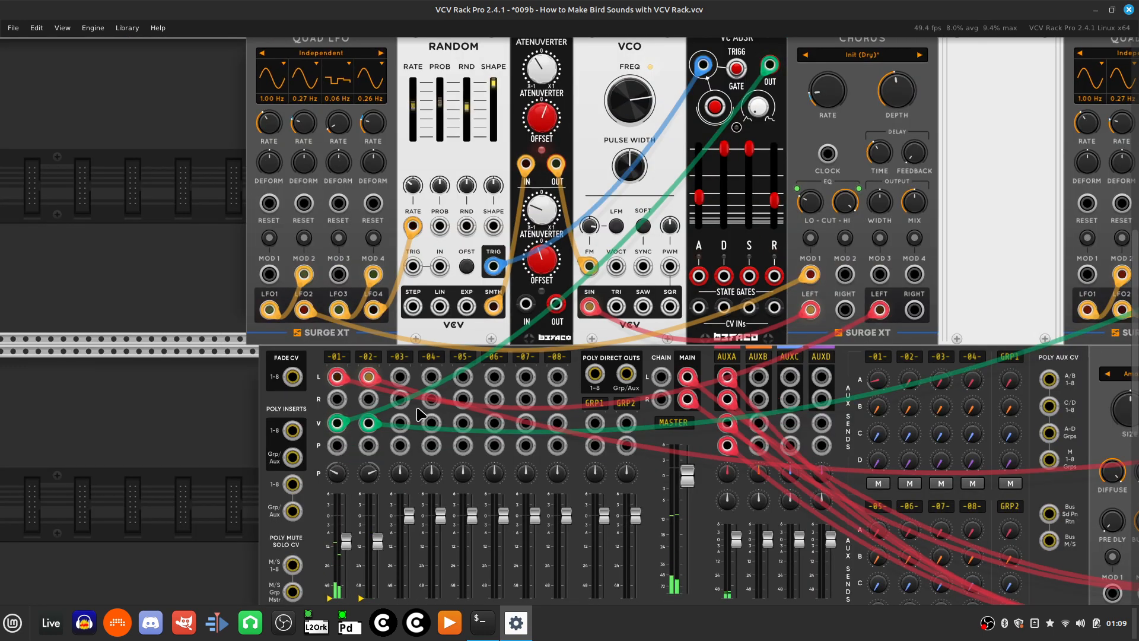
pyautogui.hscroll(10, 419, 414)
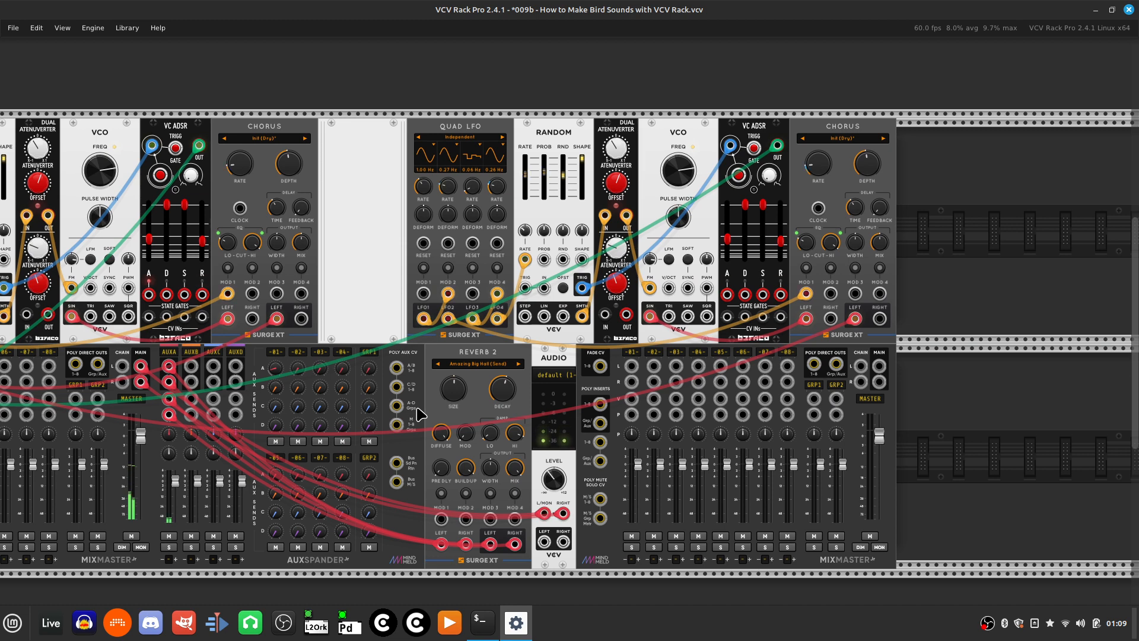
pyautogui.hscroll(-3, 419, 413)
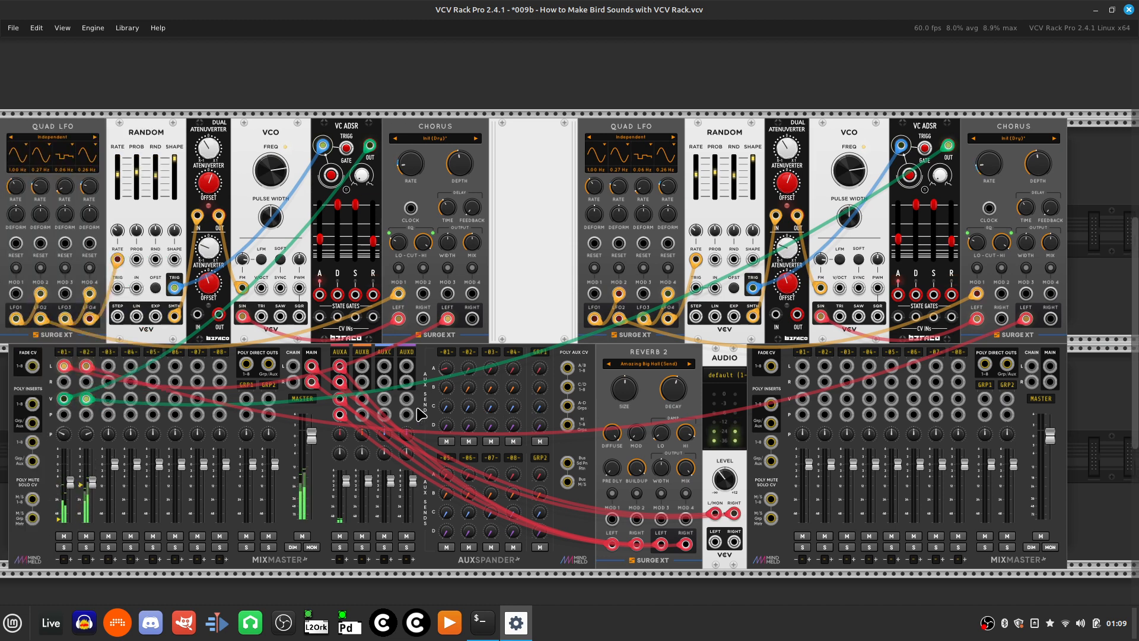
pyautogui.hscroll(5, 420, 413)
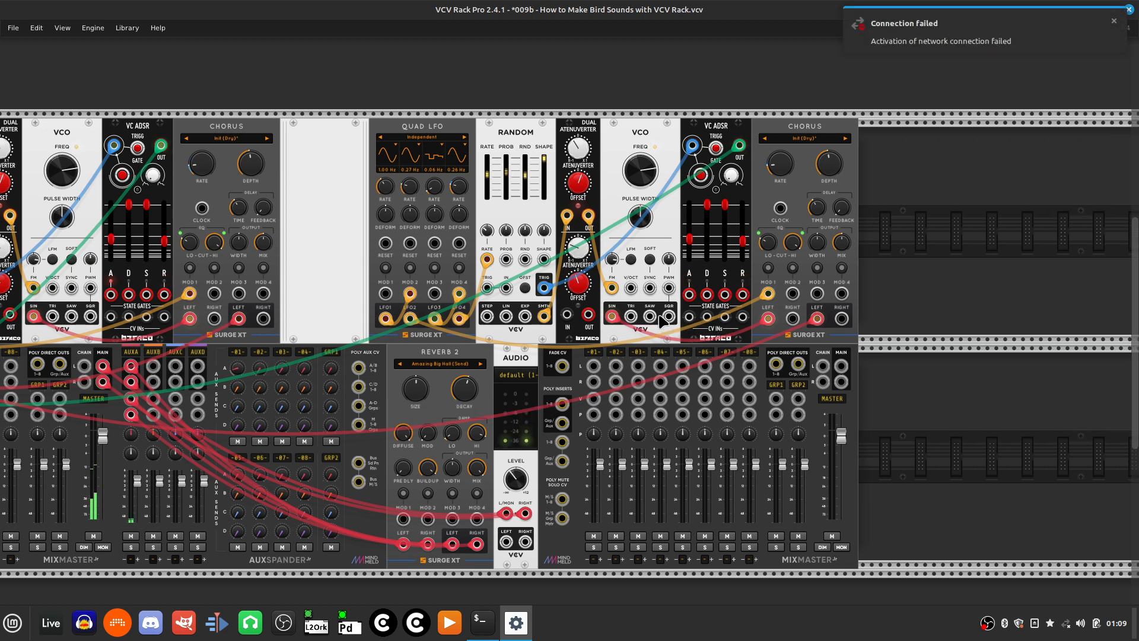
pyautogui.hscroll(-12, 660, 314)
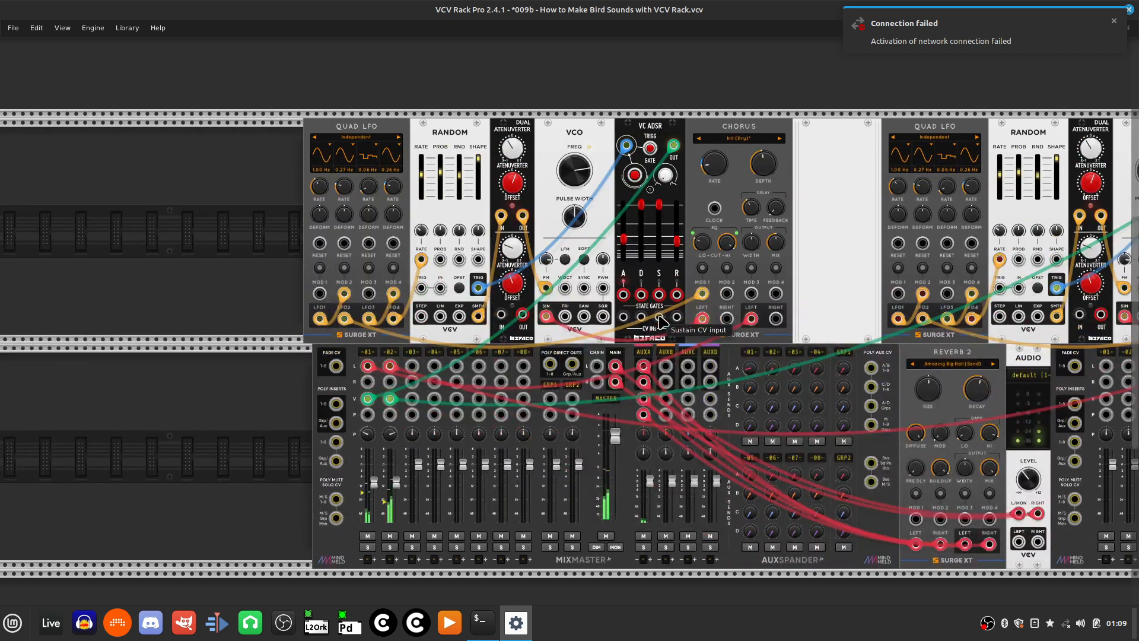
# Step: Delete the unused second MixMaster beside the Audio module
pyautogui.hscroll(18, 660, 322)
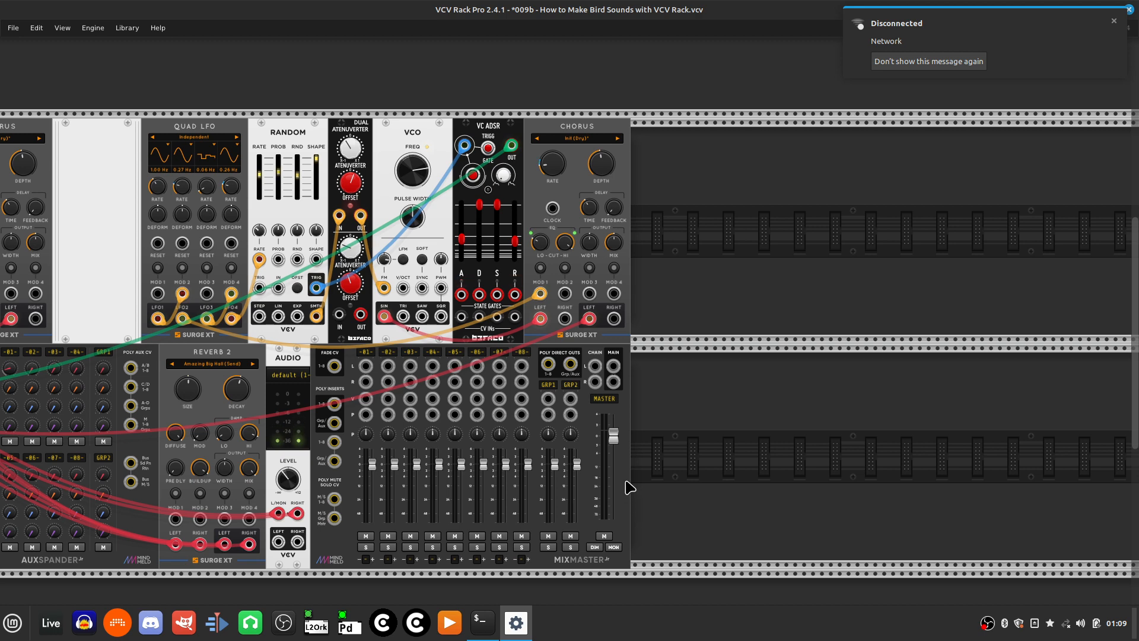
pyautogui.press('Delete')
pyautogui.hscroll(-11, 626, 496)
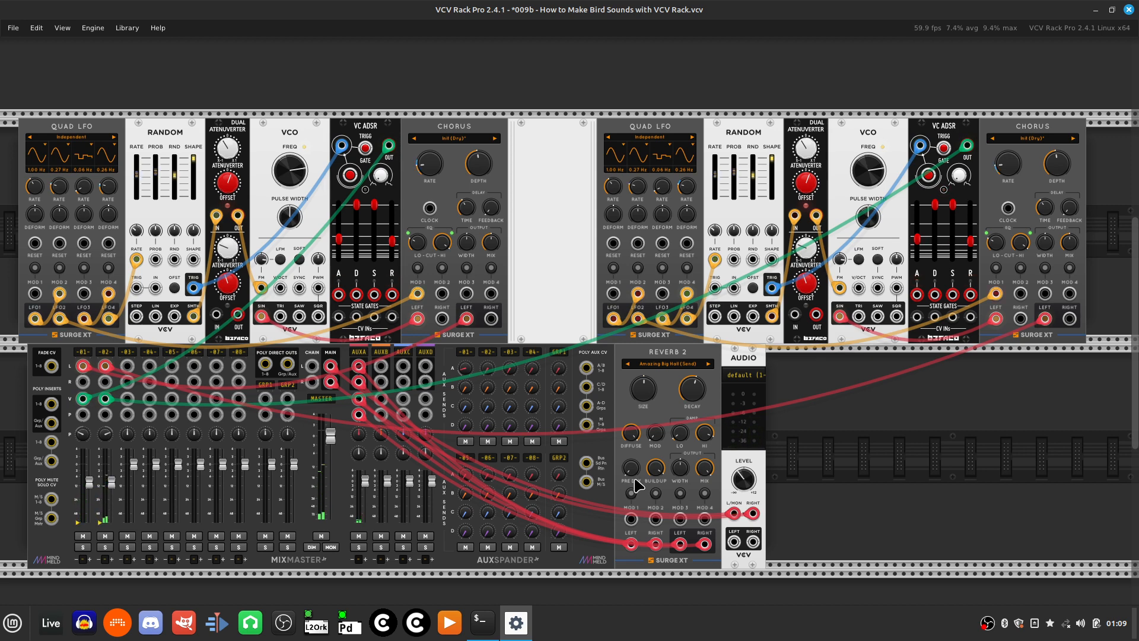
pyautogui.scroll(-2, 634, 484)
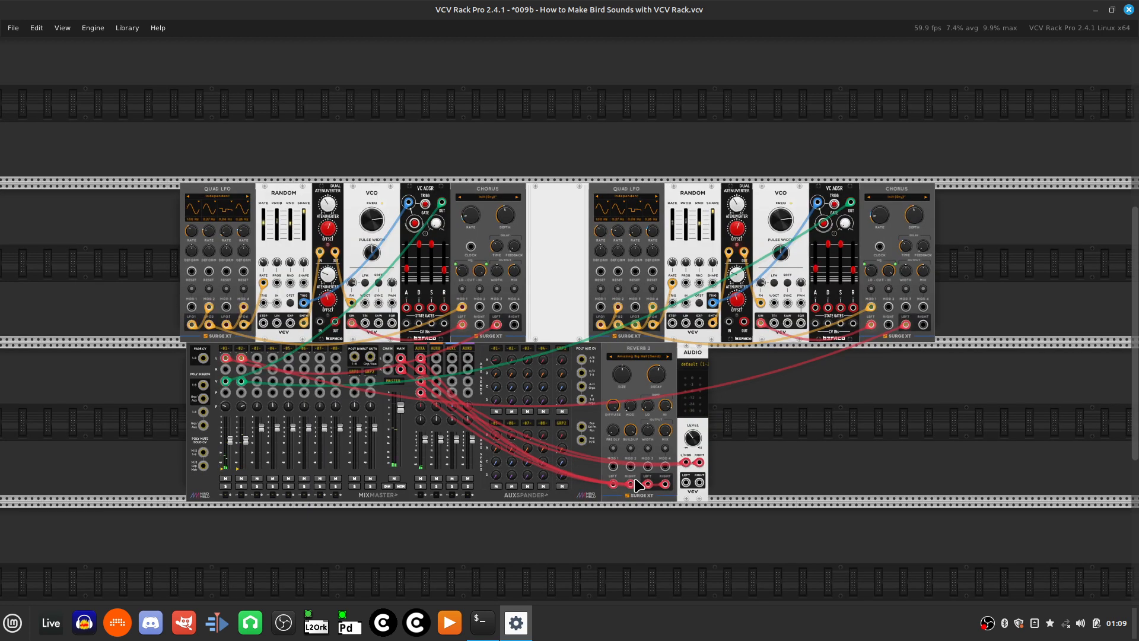
pyautogui.scroll(2, 634, 483)
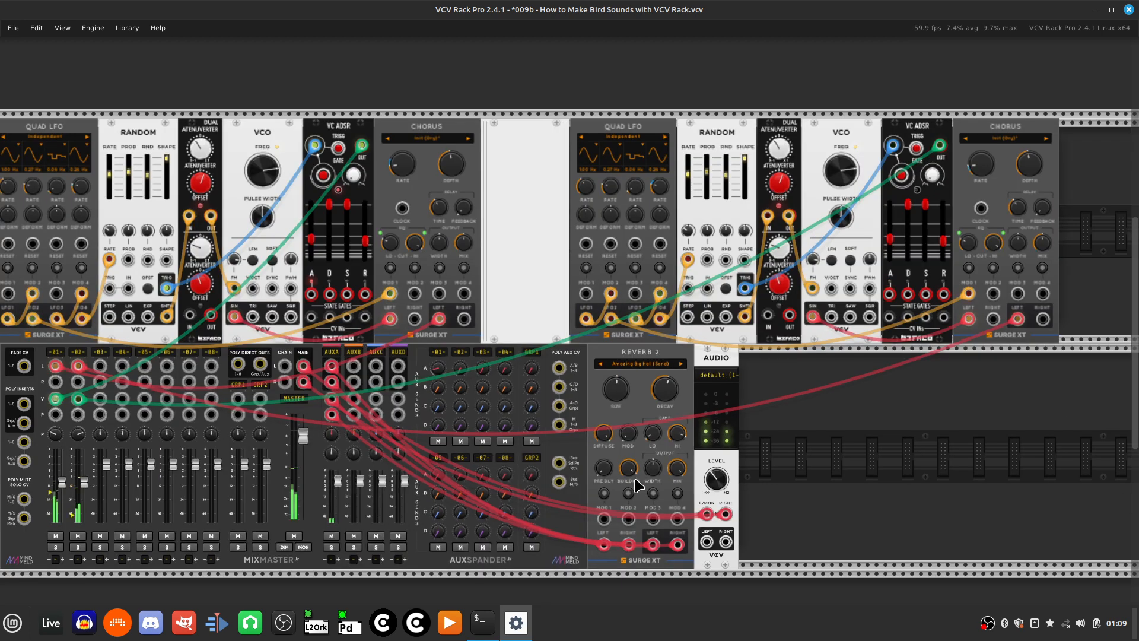
pyautogui.scroll(-2, 635, 483)
pyautogui.scroll(2, 634, 484)
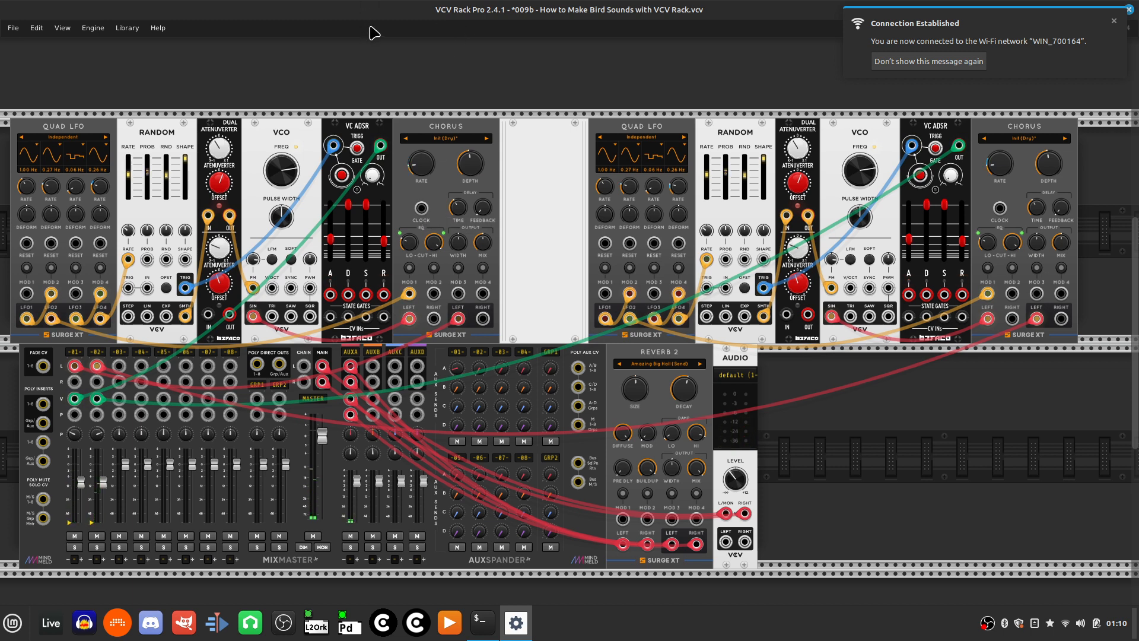
pyautogui.hotkey('ctrl', '-')
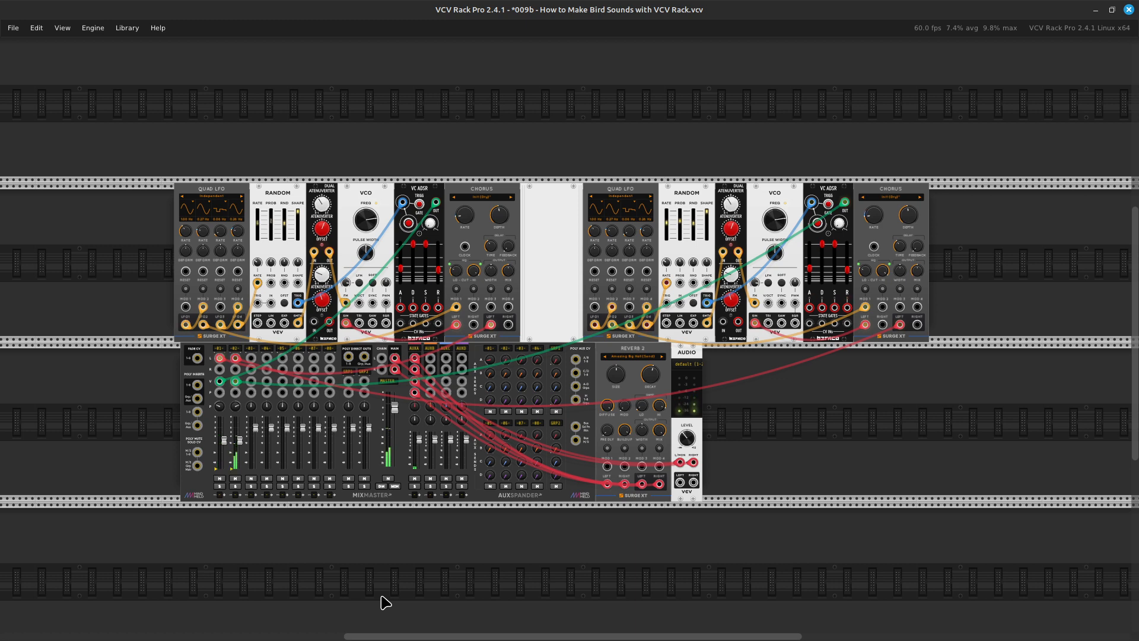
pyautogui.press('Print')
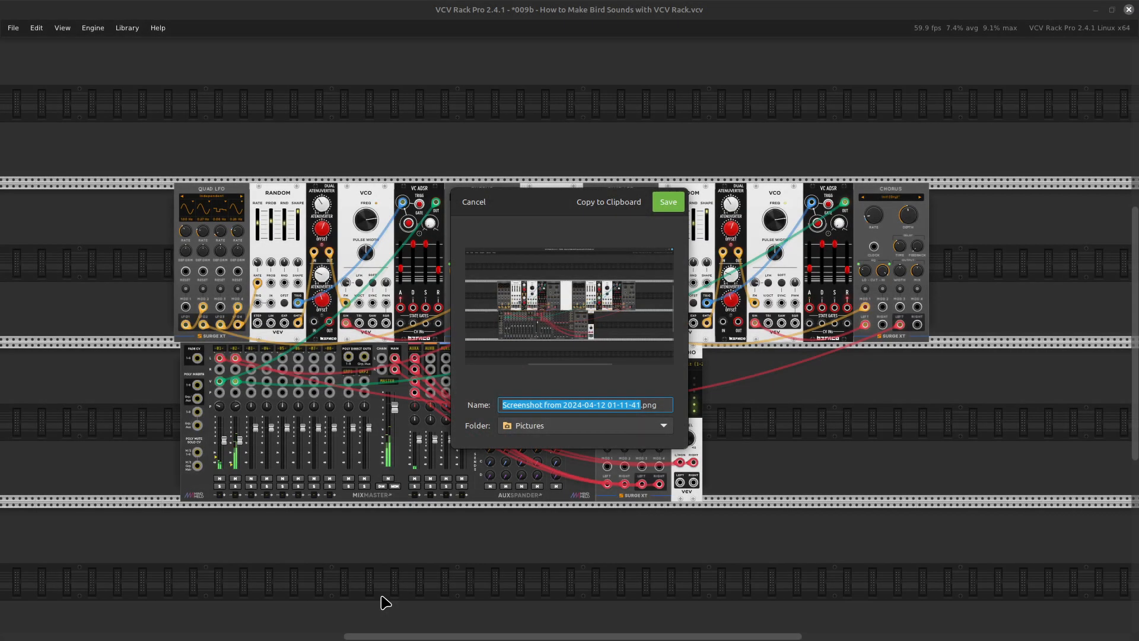
pyautogui.click(667, 202)
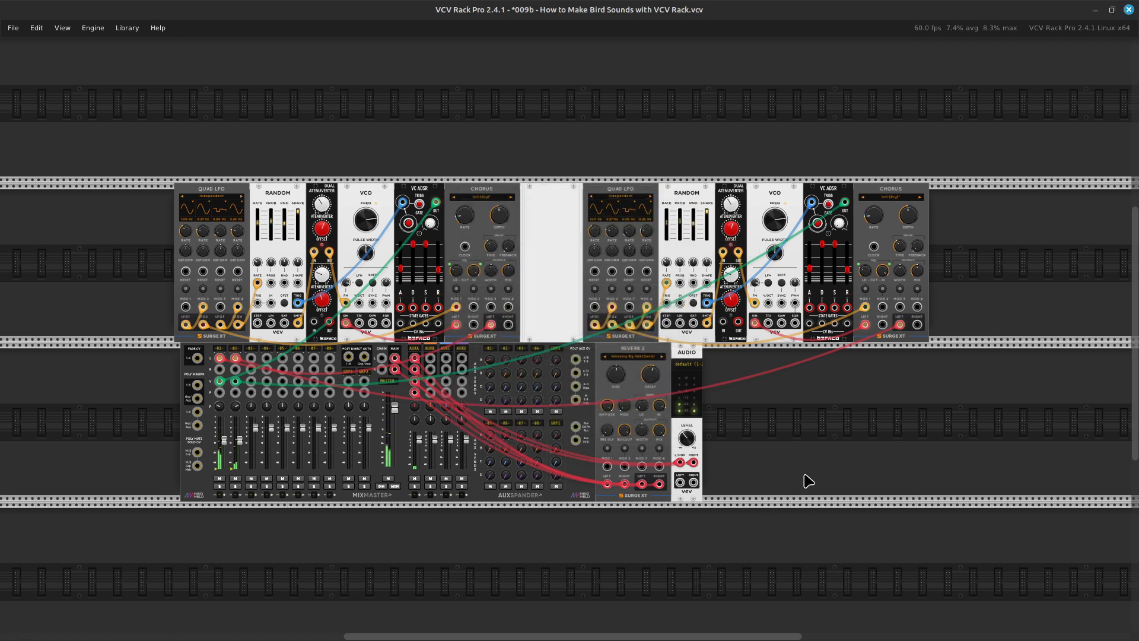